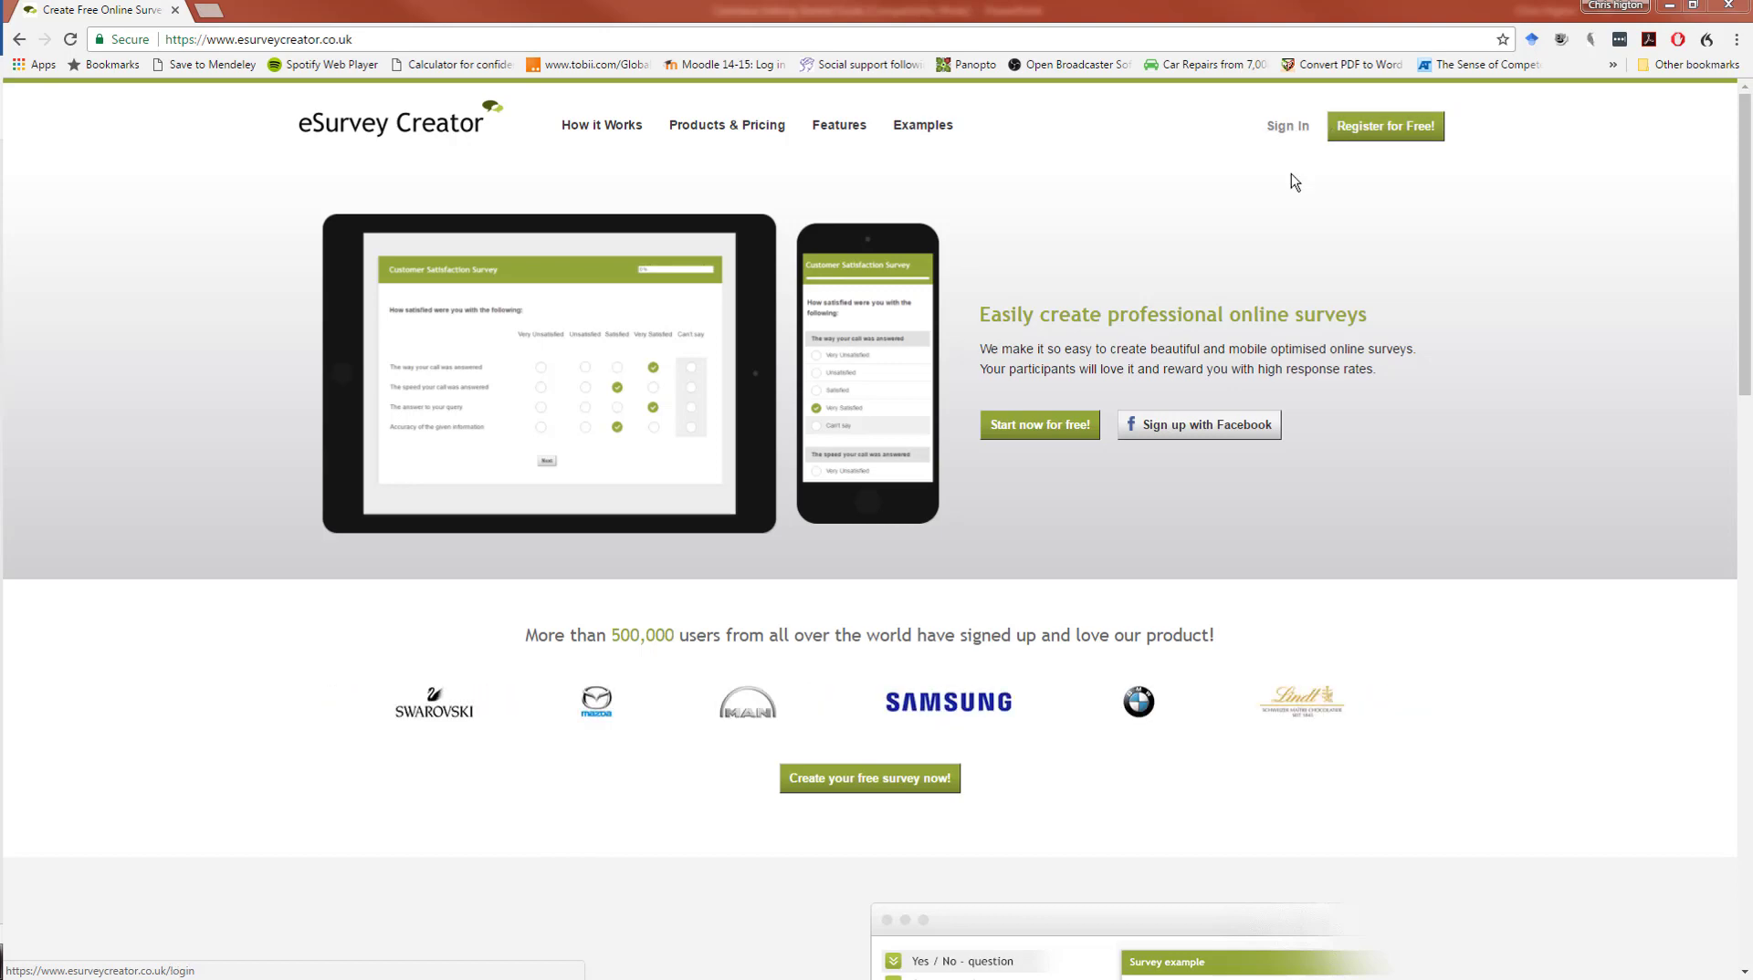
# Sign in to the survey account and create a new survey titled "Video test survey3".
pyautogui.click(1290, 130)
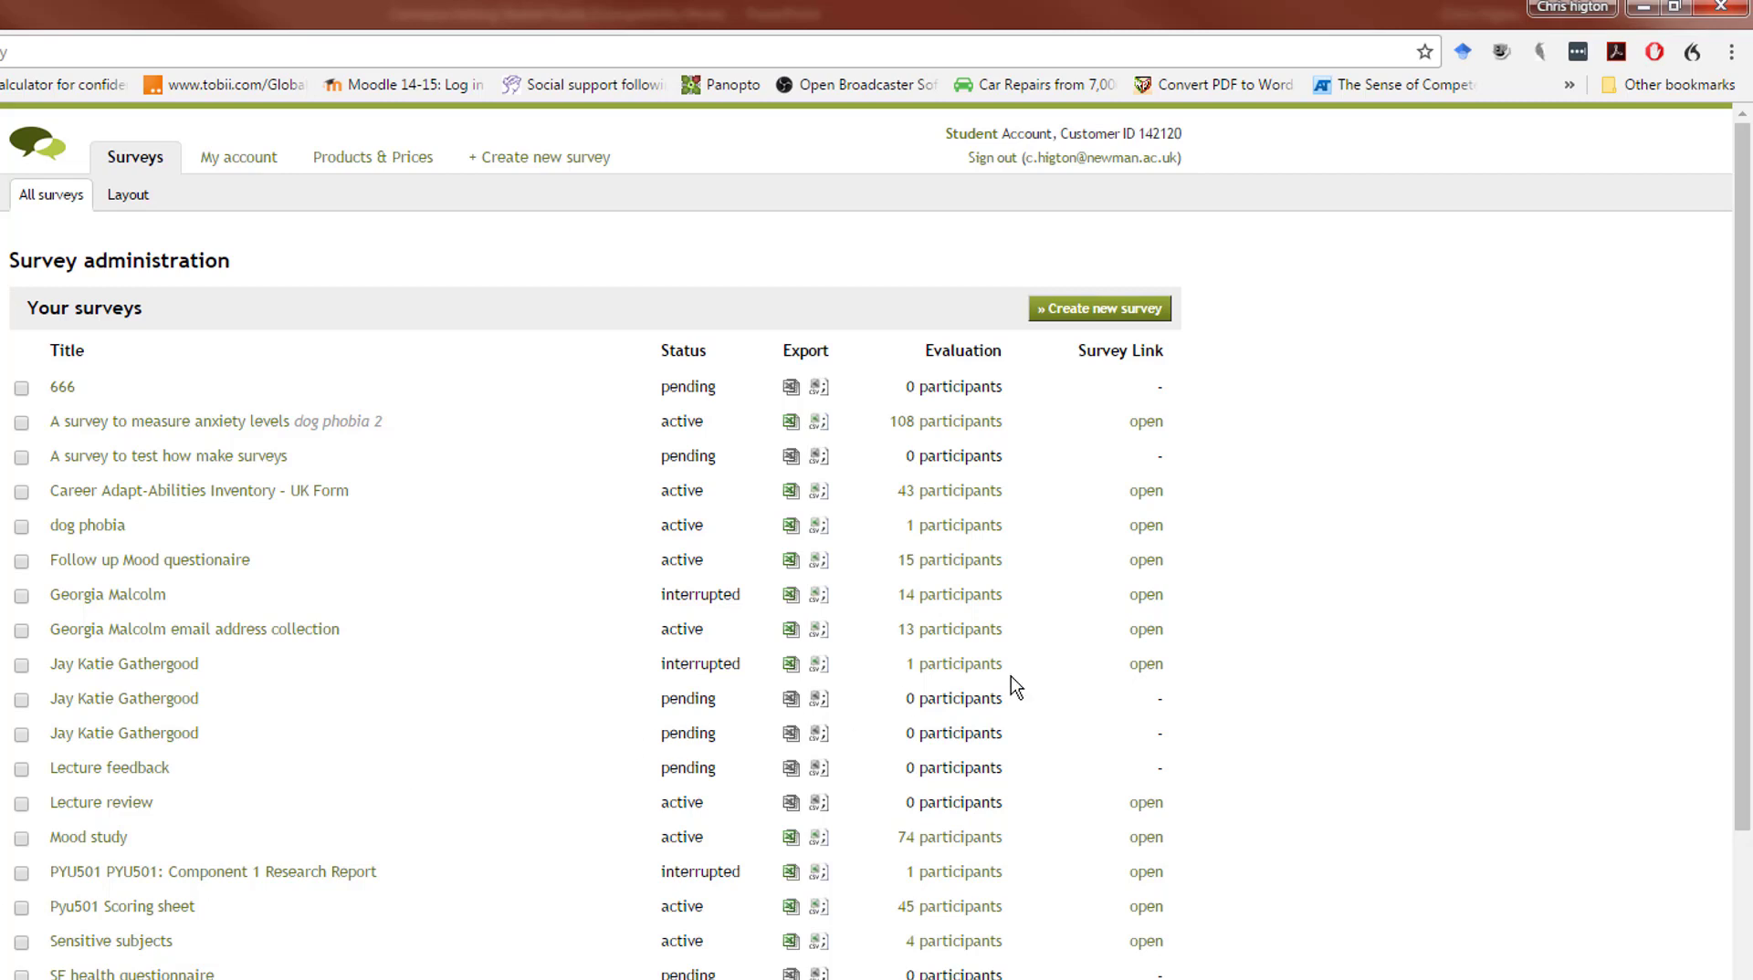
pyautogui.click(1123, 310)
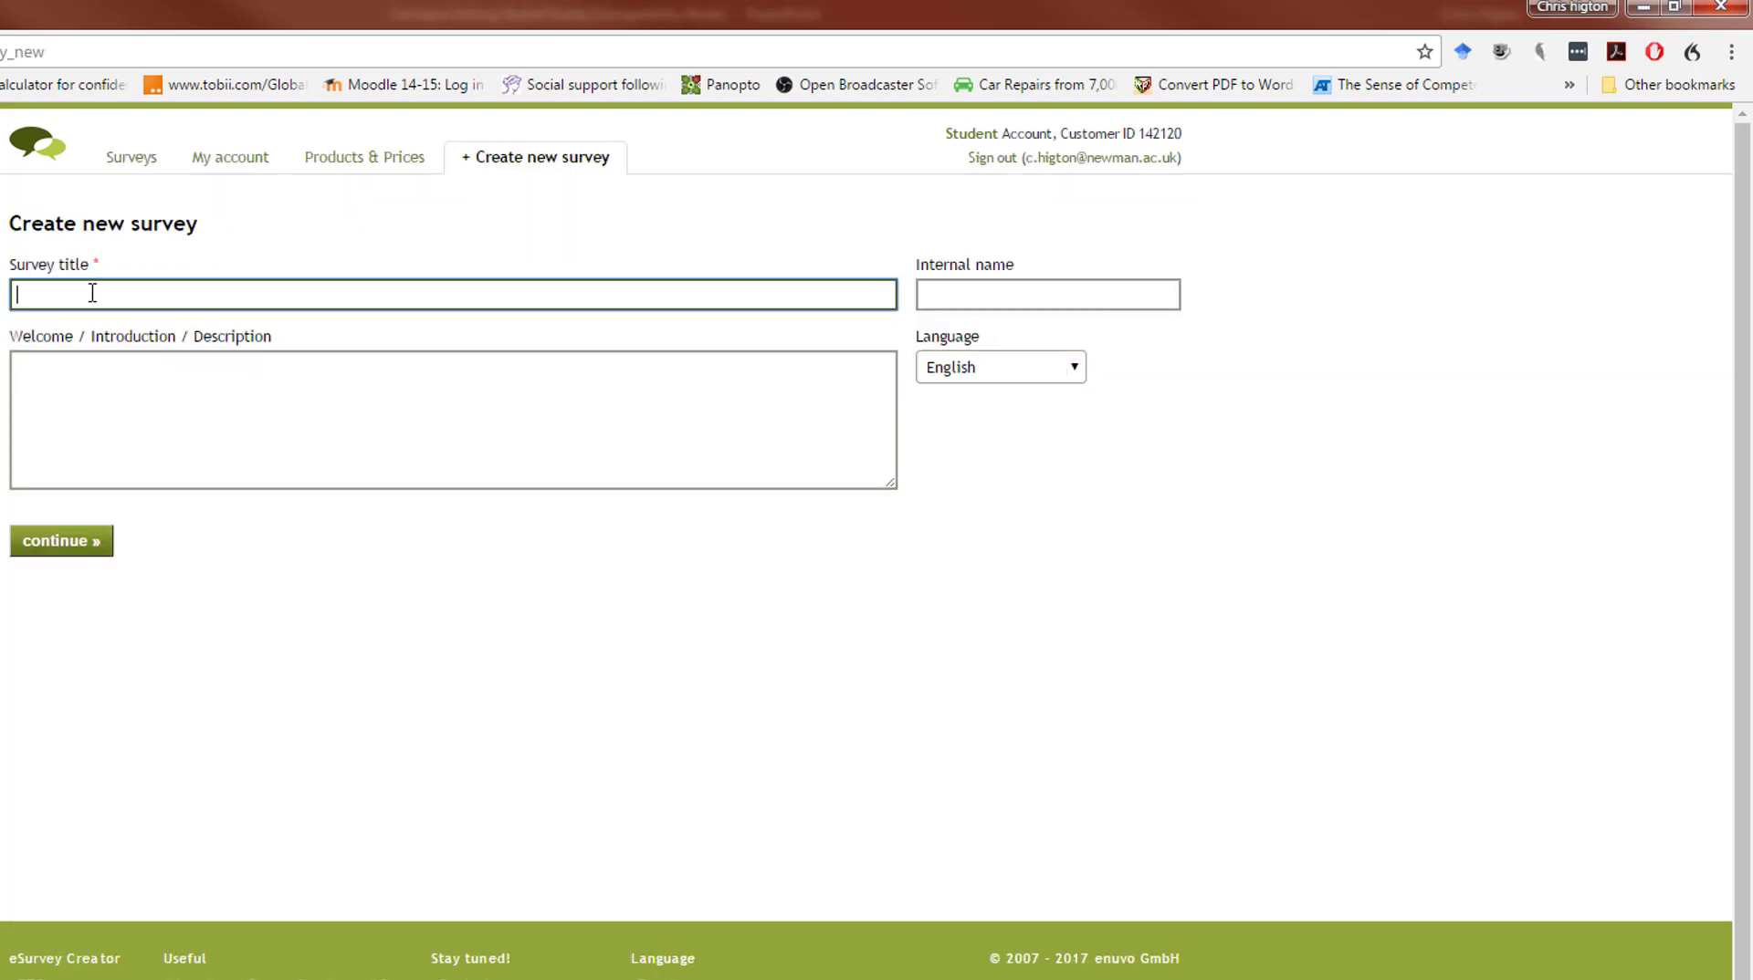
pyautogui.write('video')
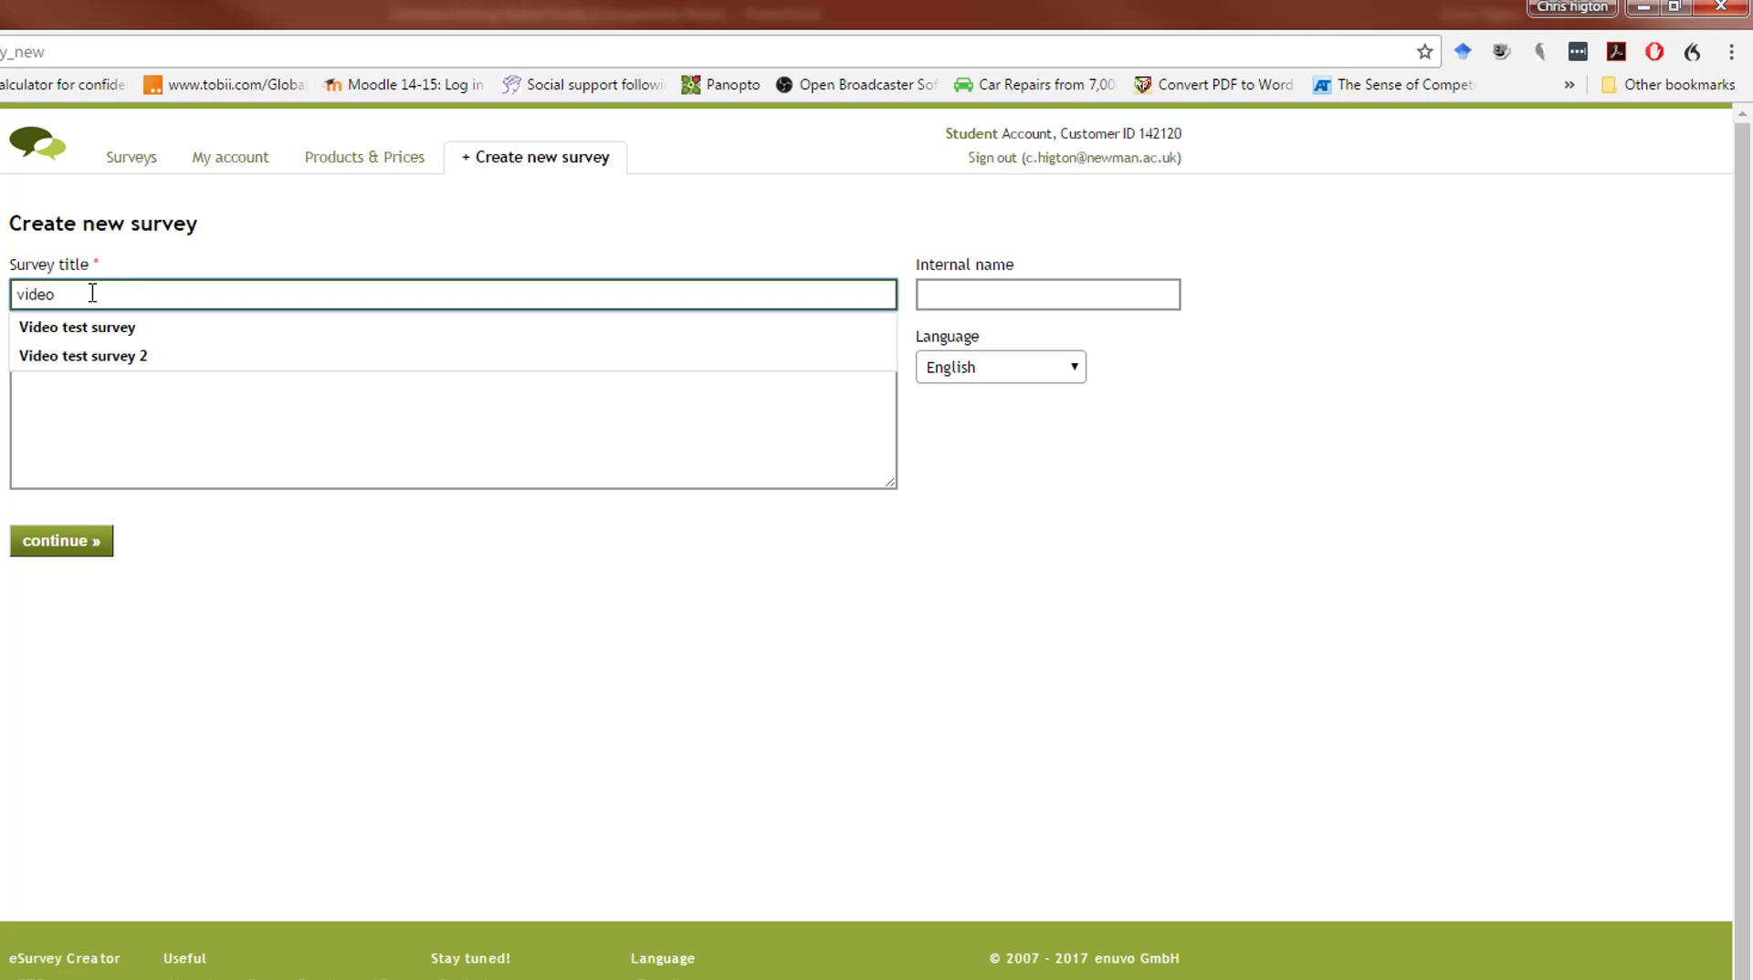
pyautogui.press('Down')
pyautogui.press('Return')
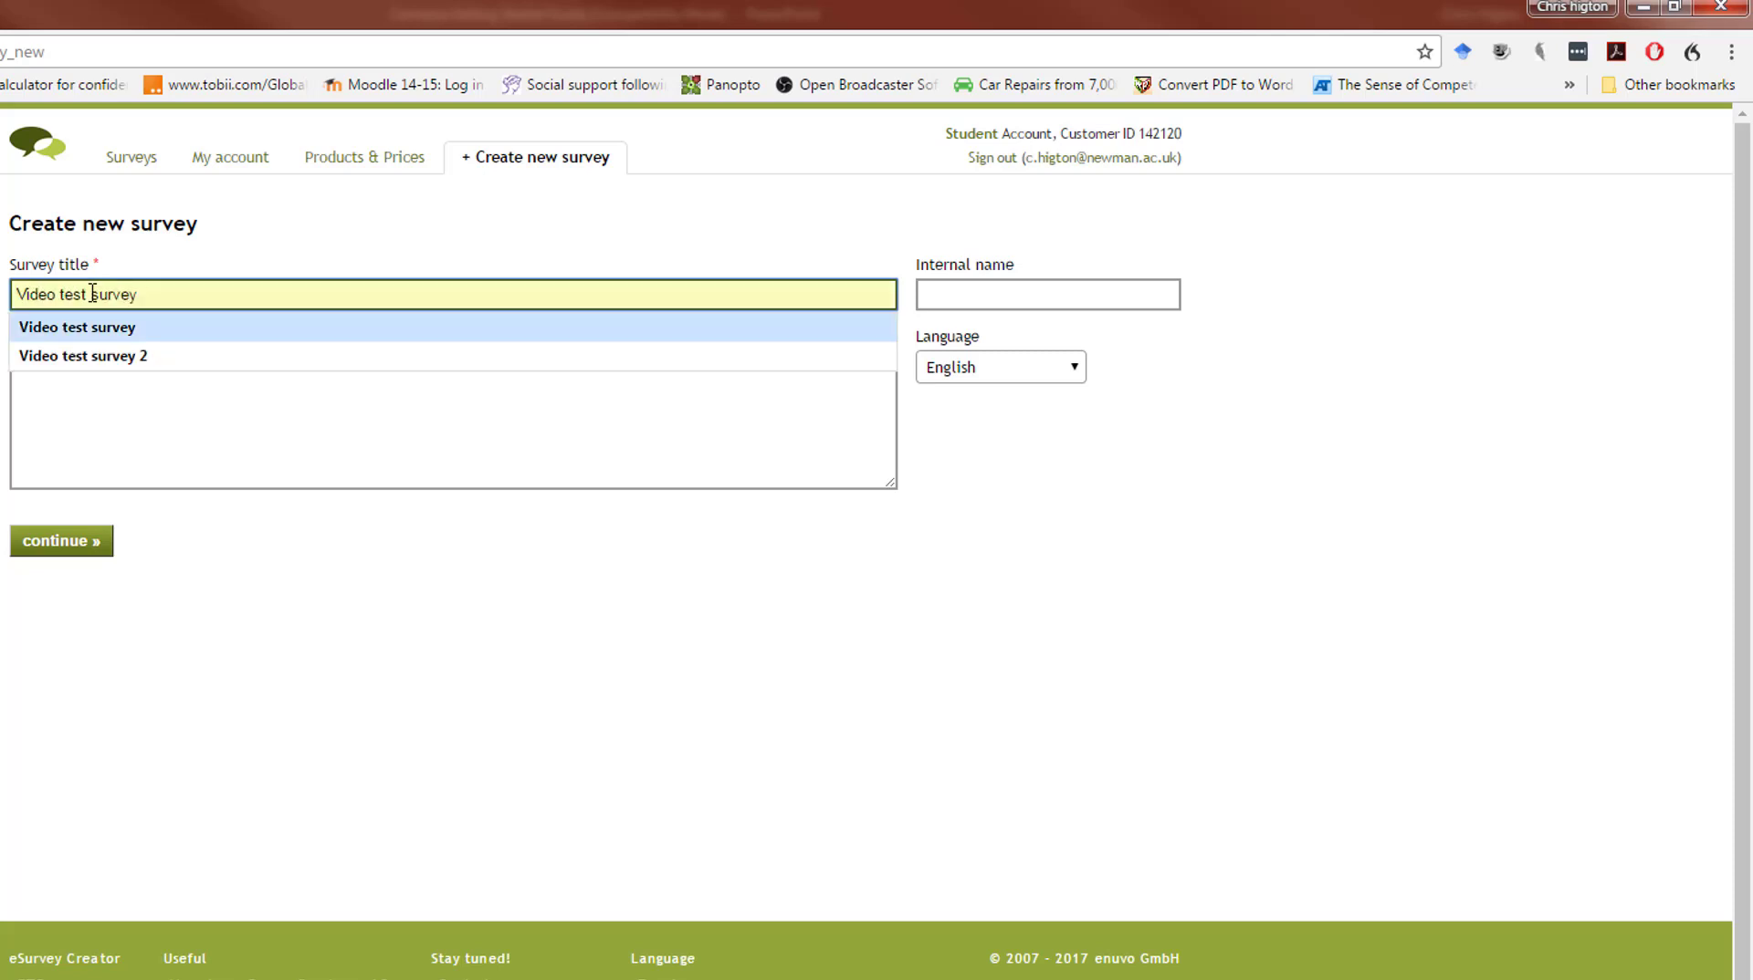
pyautogui.write('3')
pyautogui.press('Return')
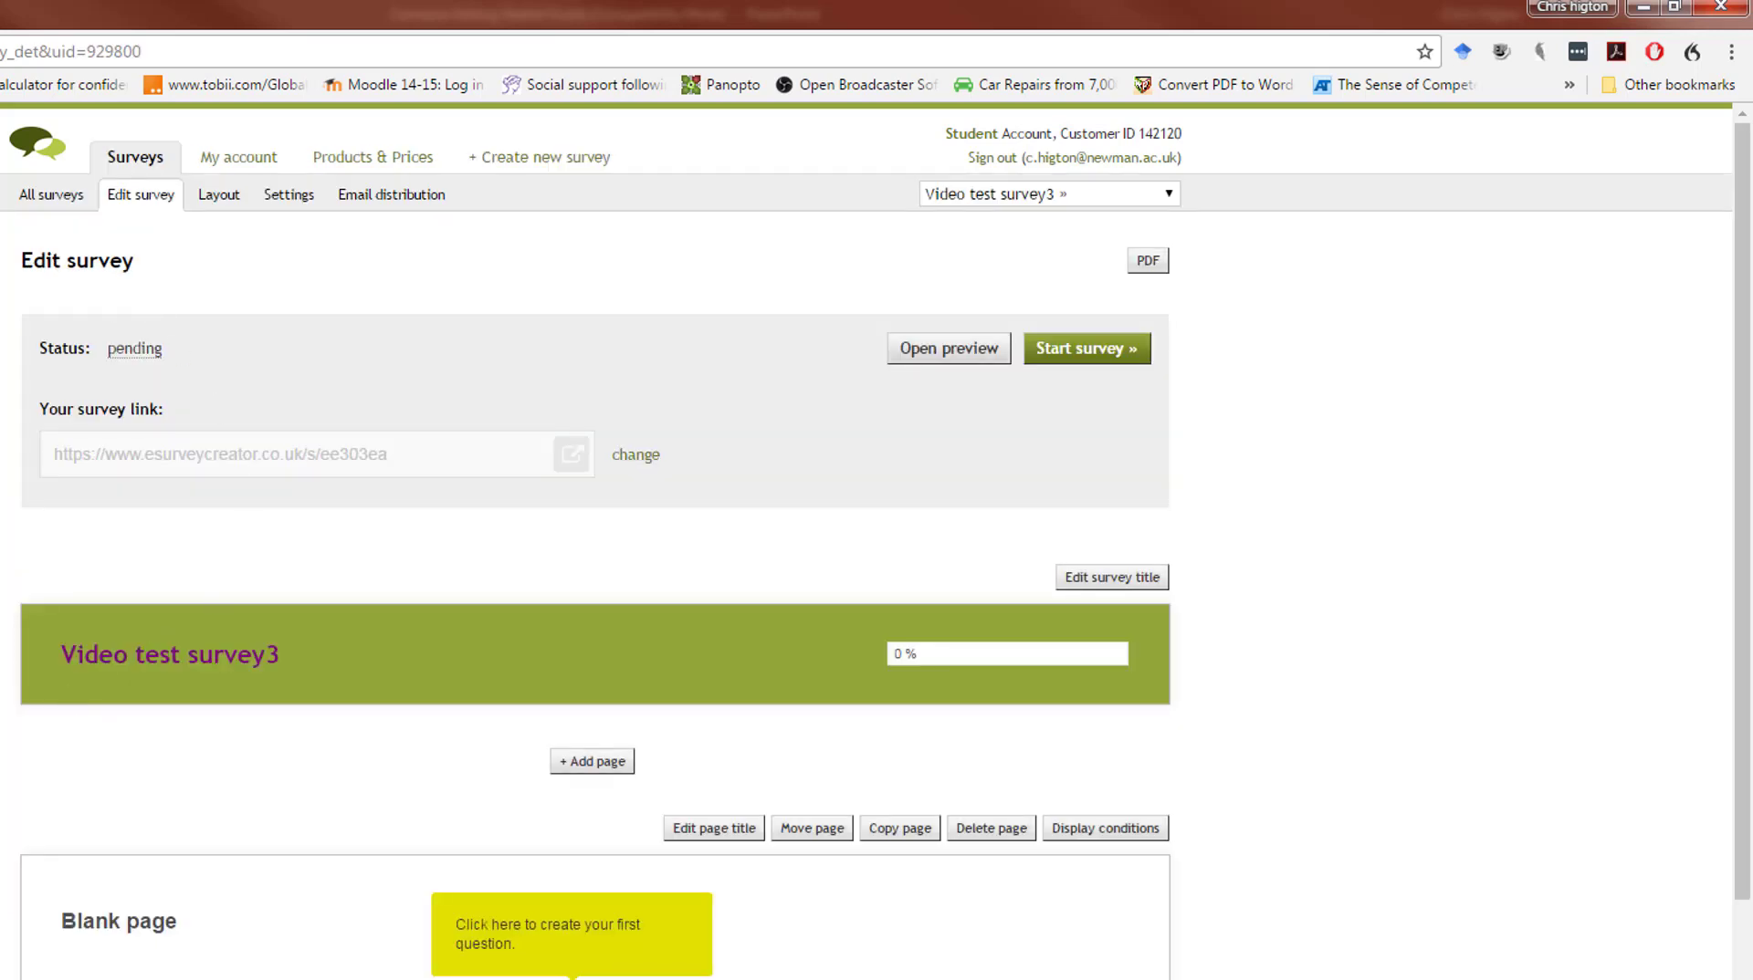
# Start adding the first element to the survey's blank page.
pyautogui.scroll(-3, 355, 811)
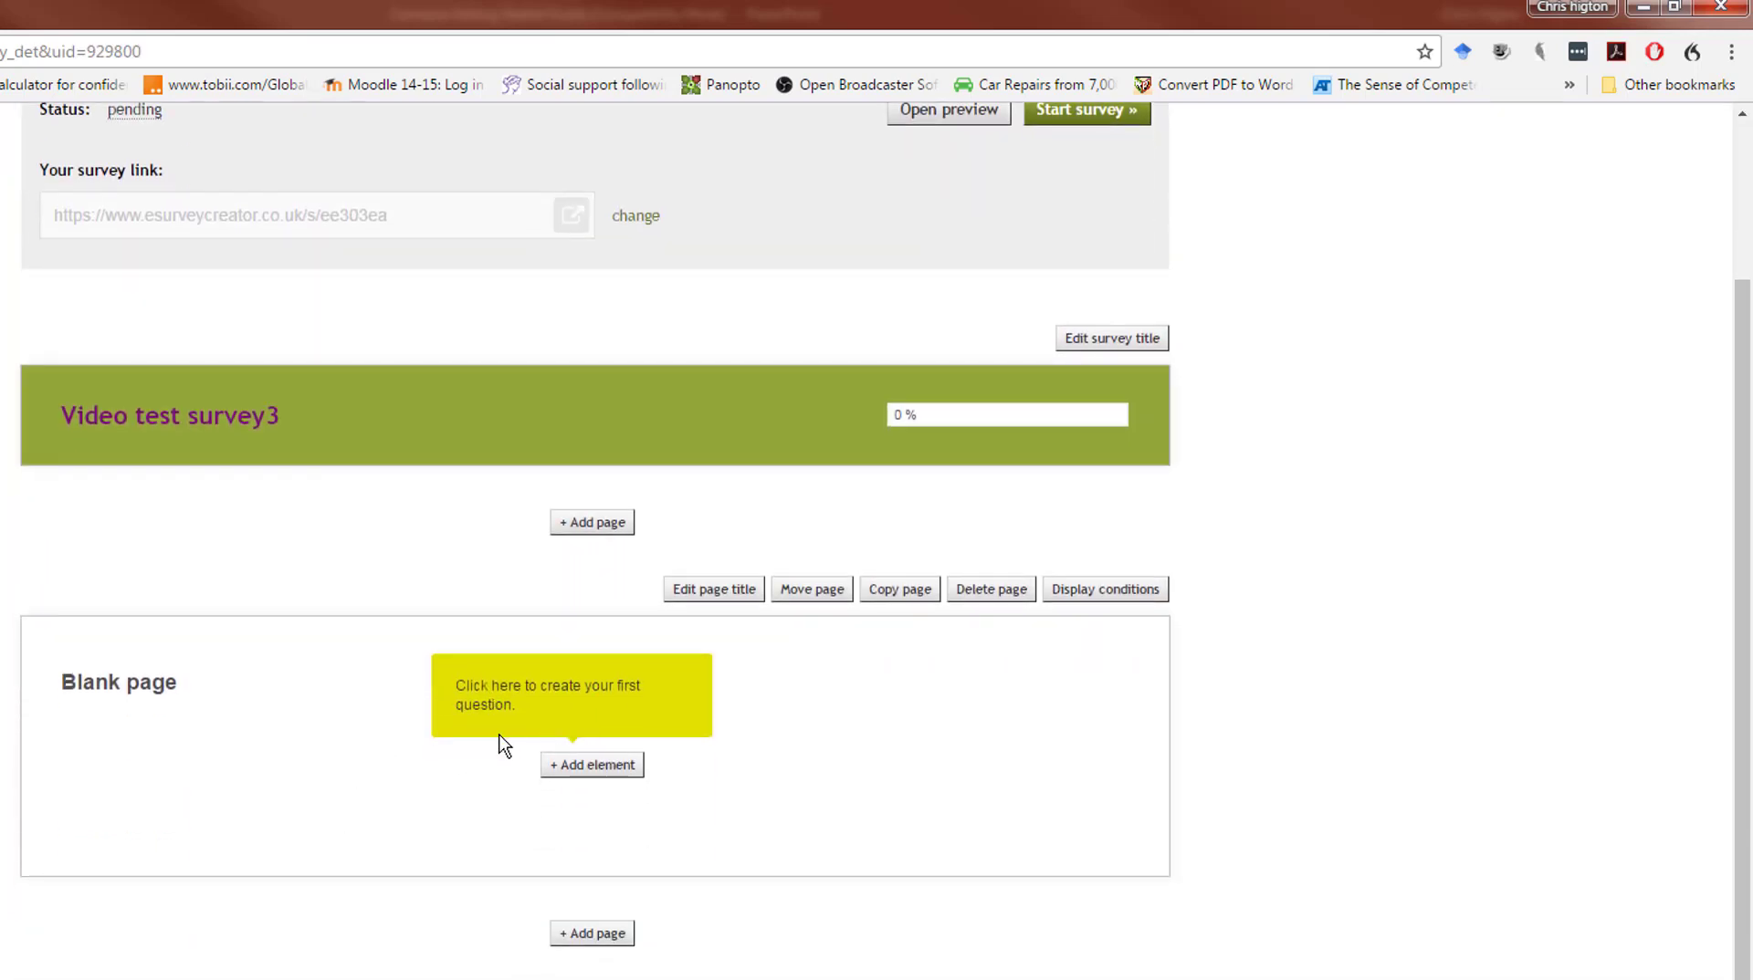
pyautogui.click(580, 774)
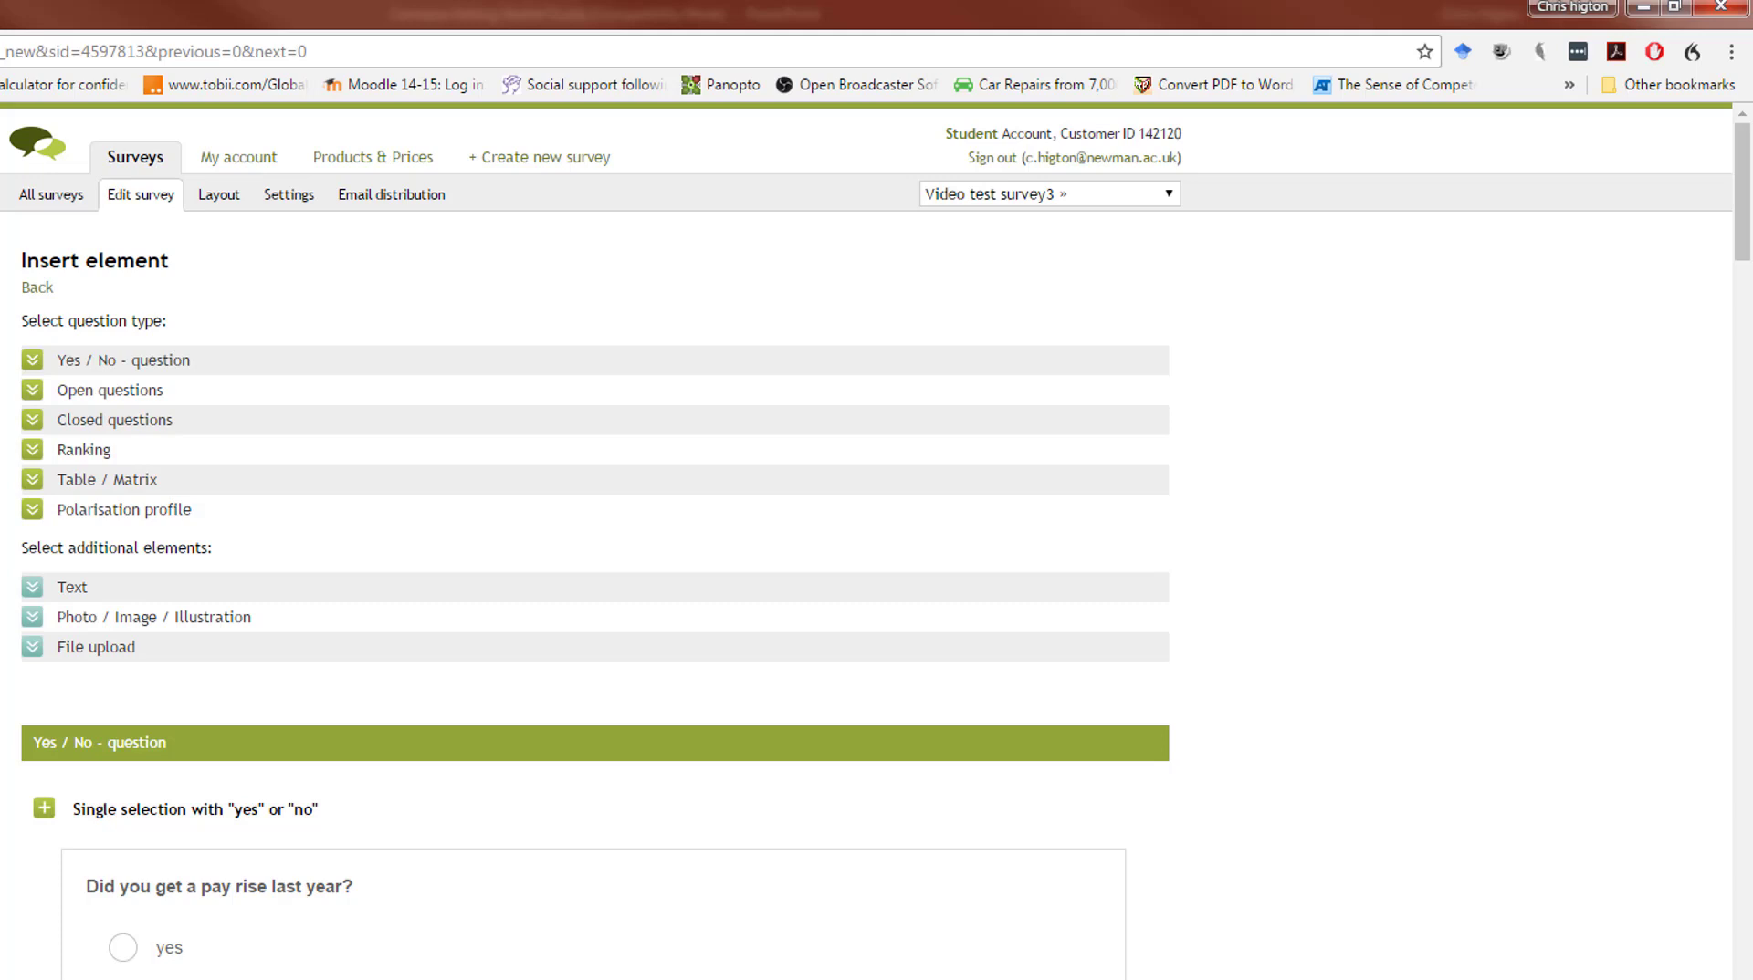
# Examine the example layouts of the yes/no, open and closed question types.
pyautogui.scroll(-4, 868, 530)
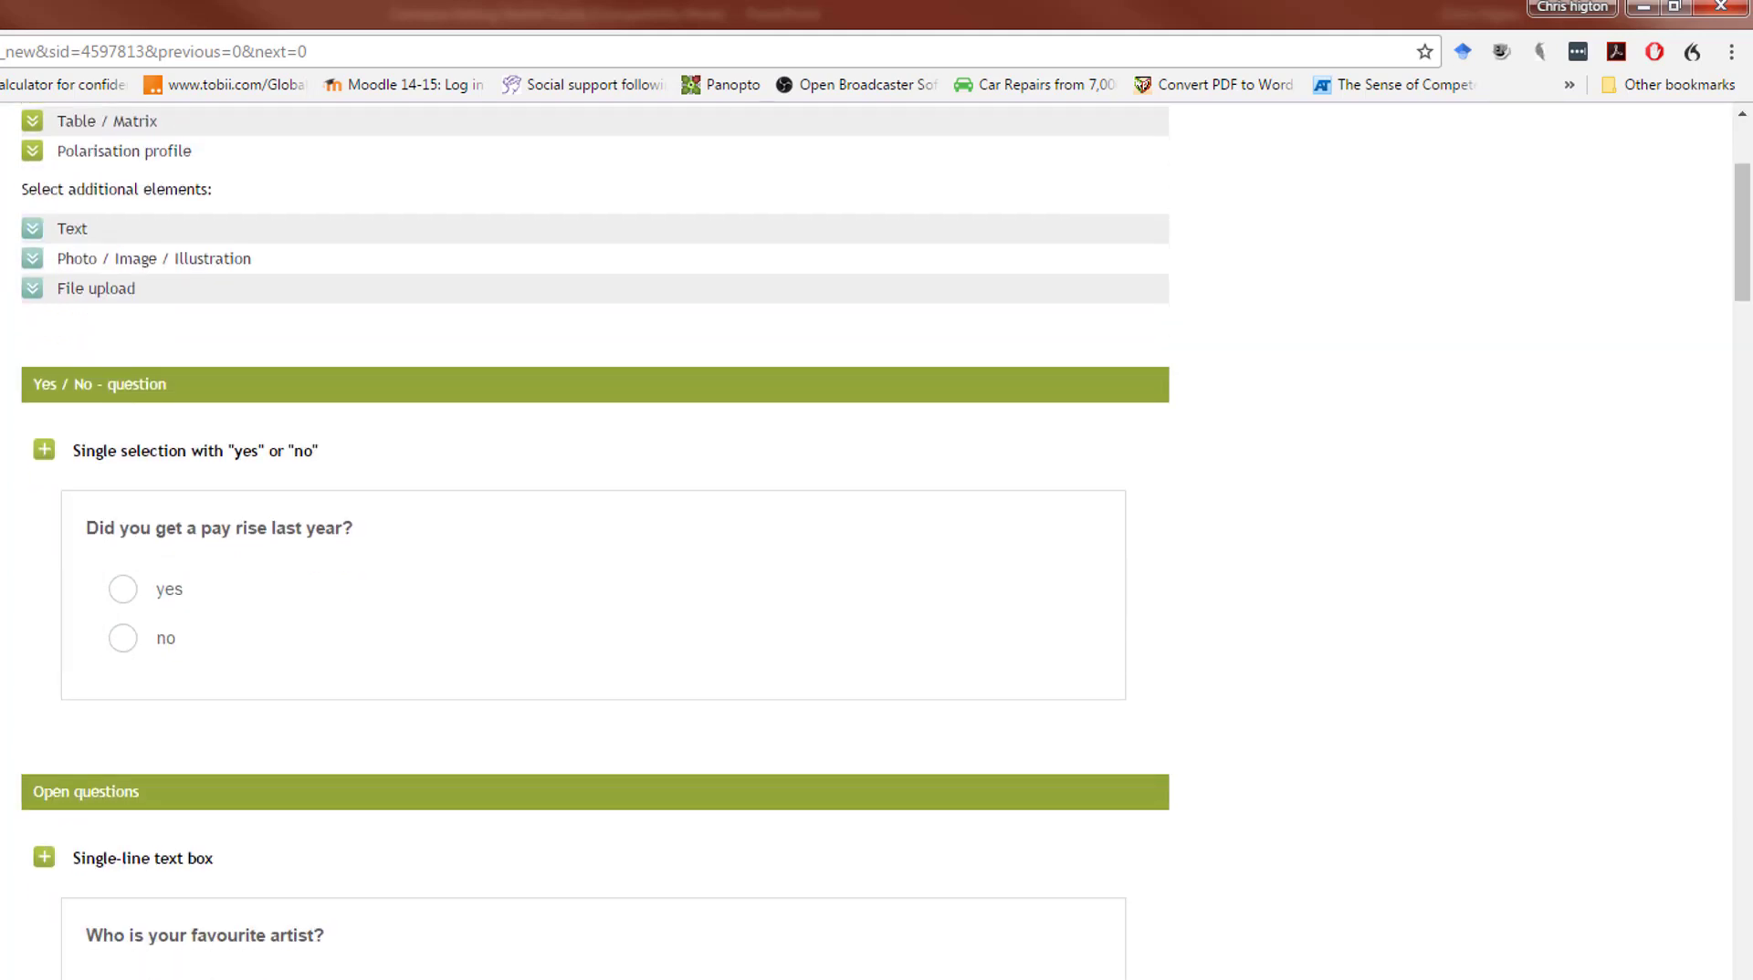
pyautogui.scroll(-1, 282, 419)
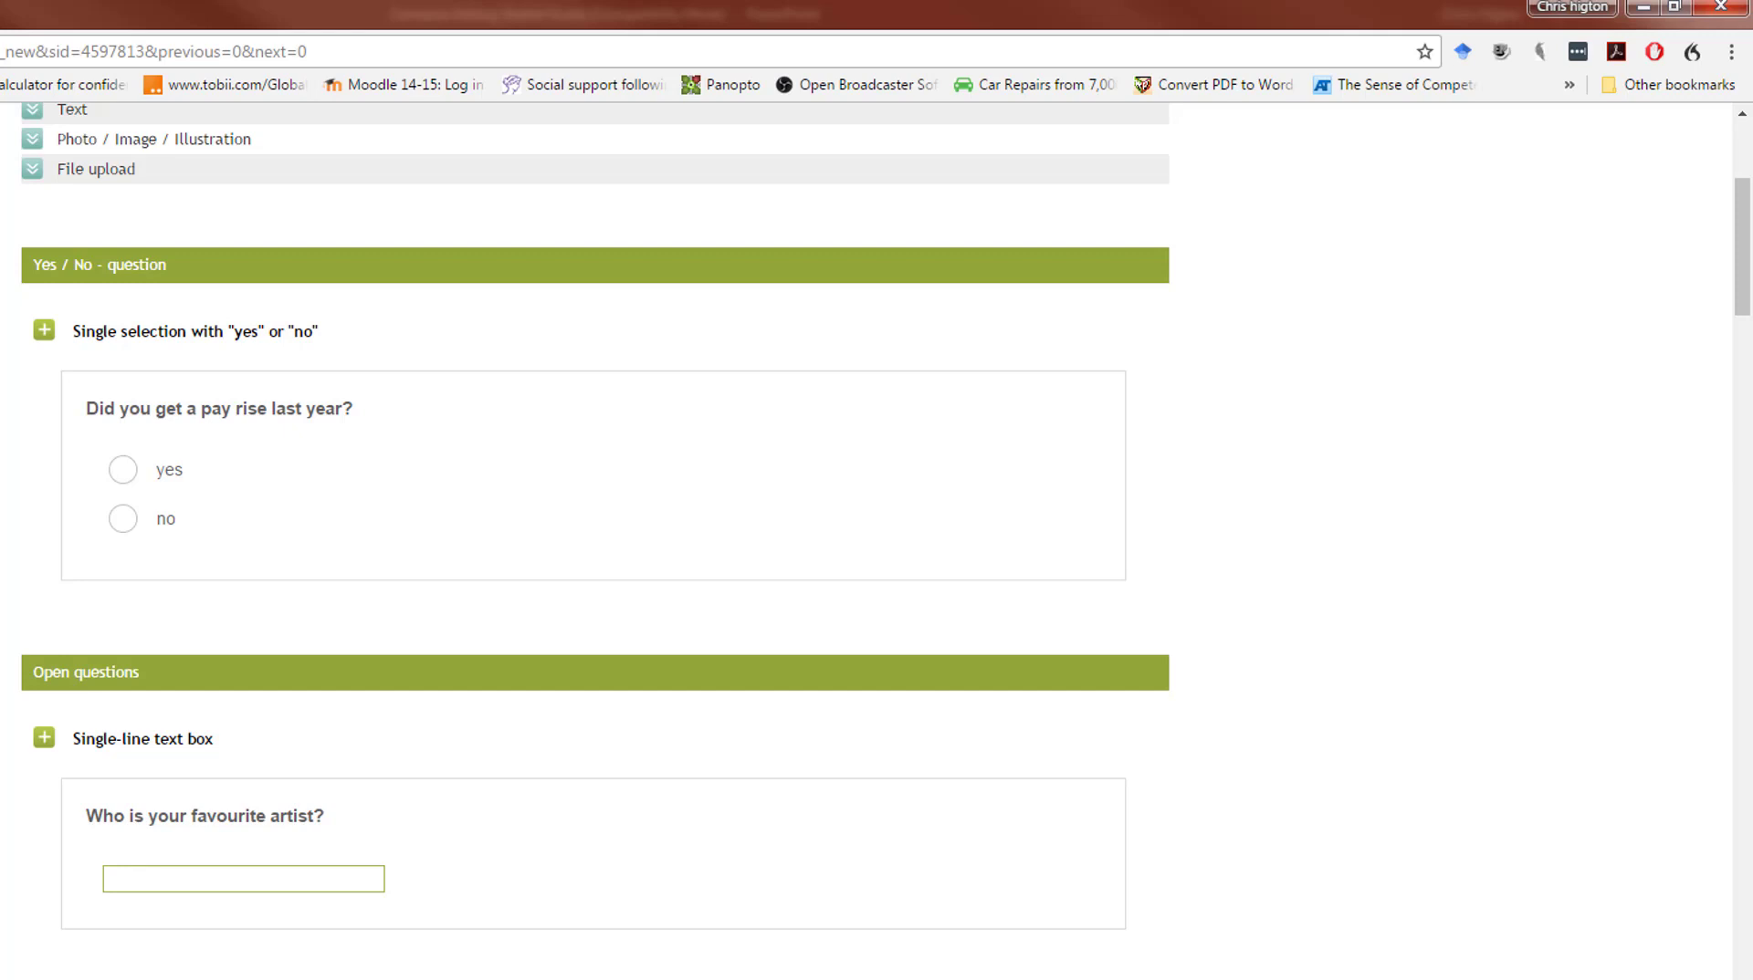
pyautogui.scroll(-4, 263, 439)
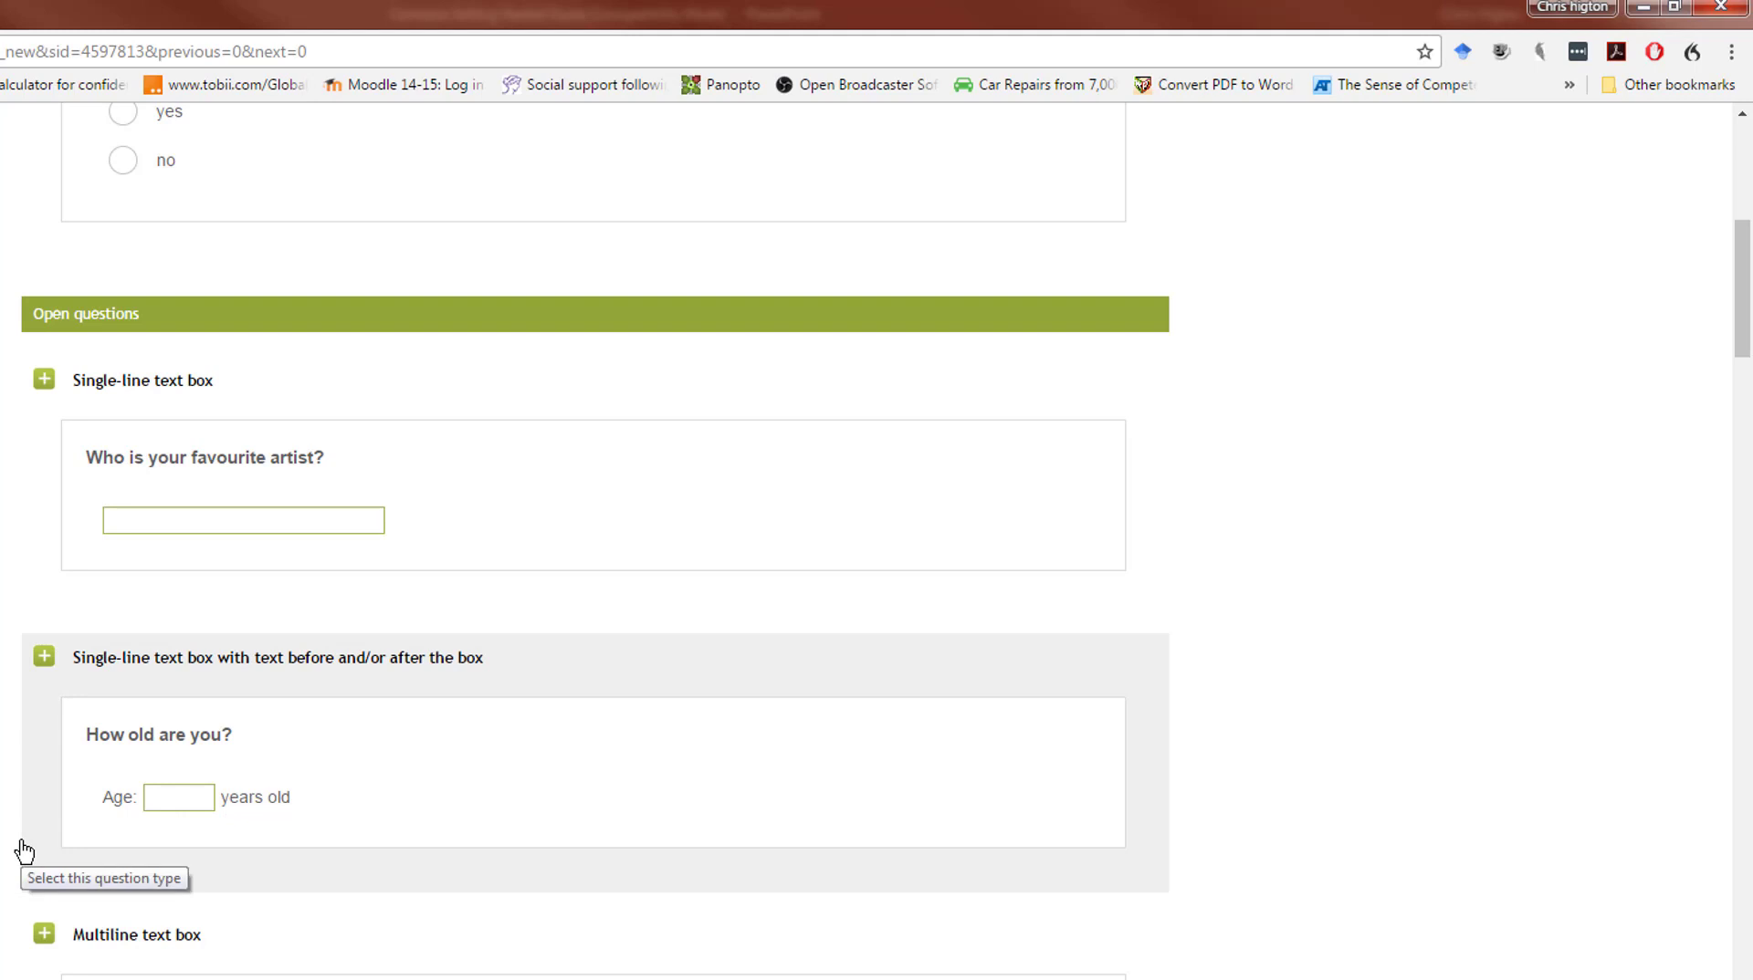
pyautogui.scroll(-3, 19, 849)
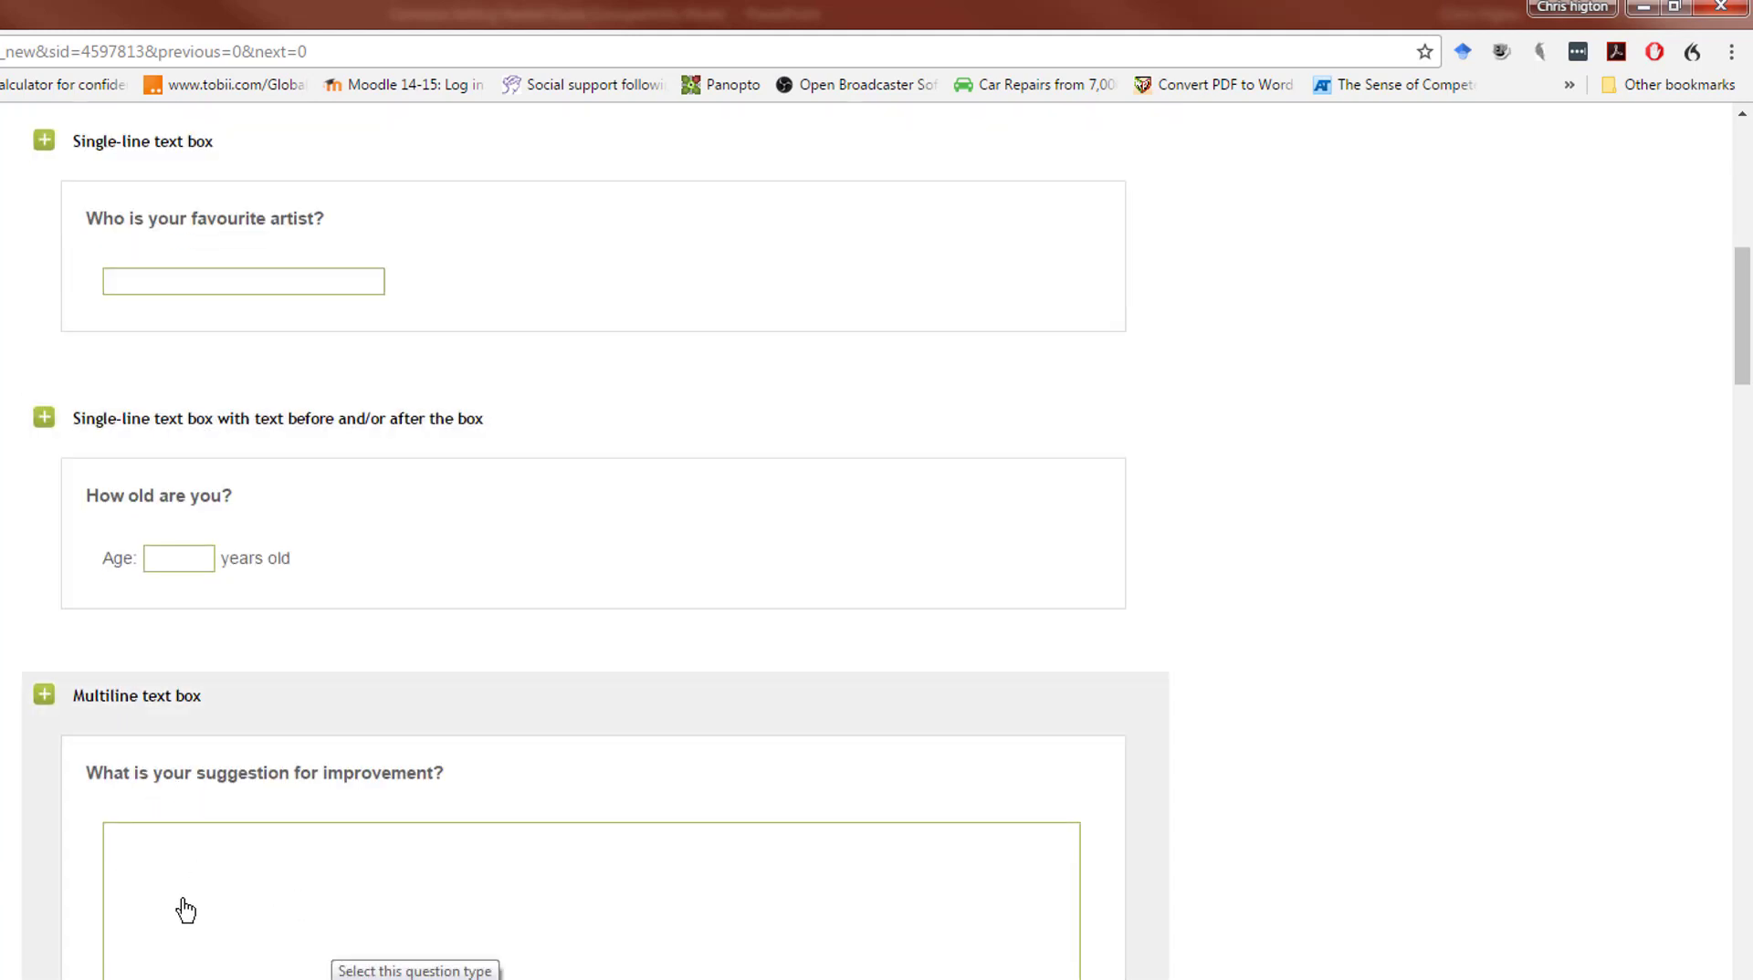
pyautogui.scroll(-3, 17, 823)
pyautogui.scroll(-3, 18, 823)
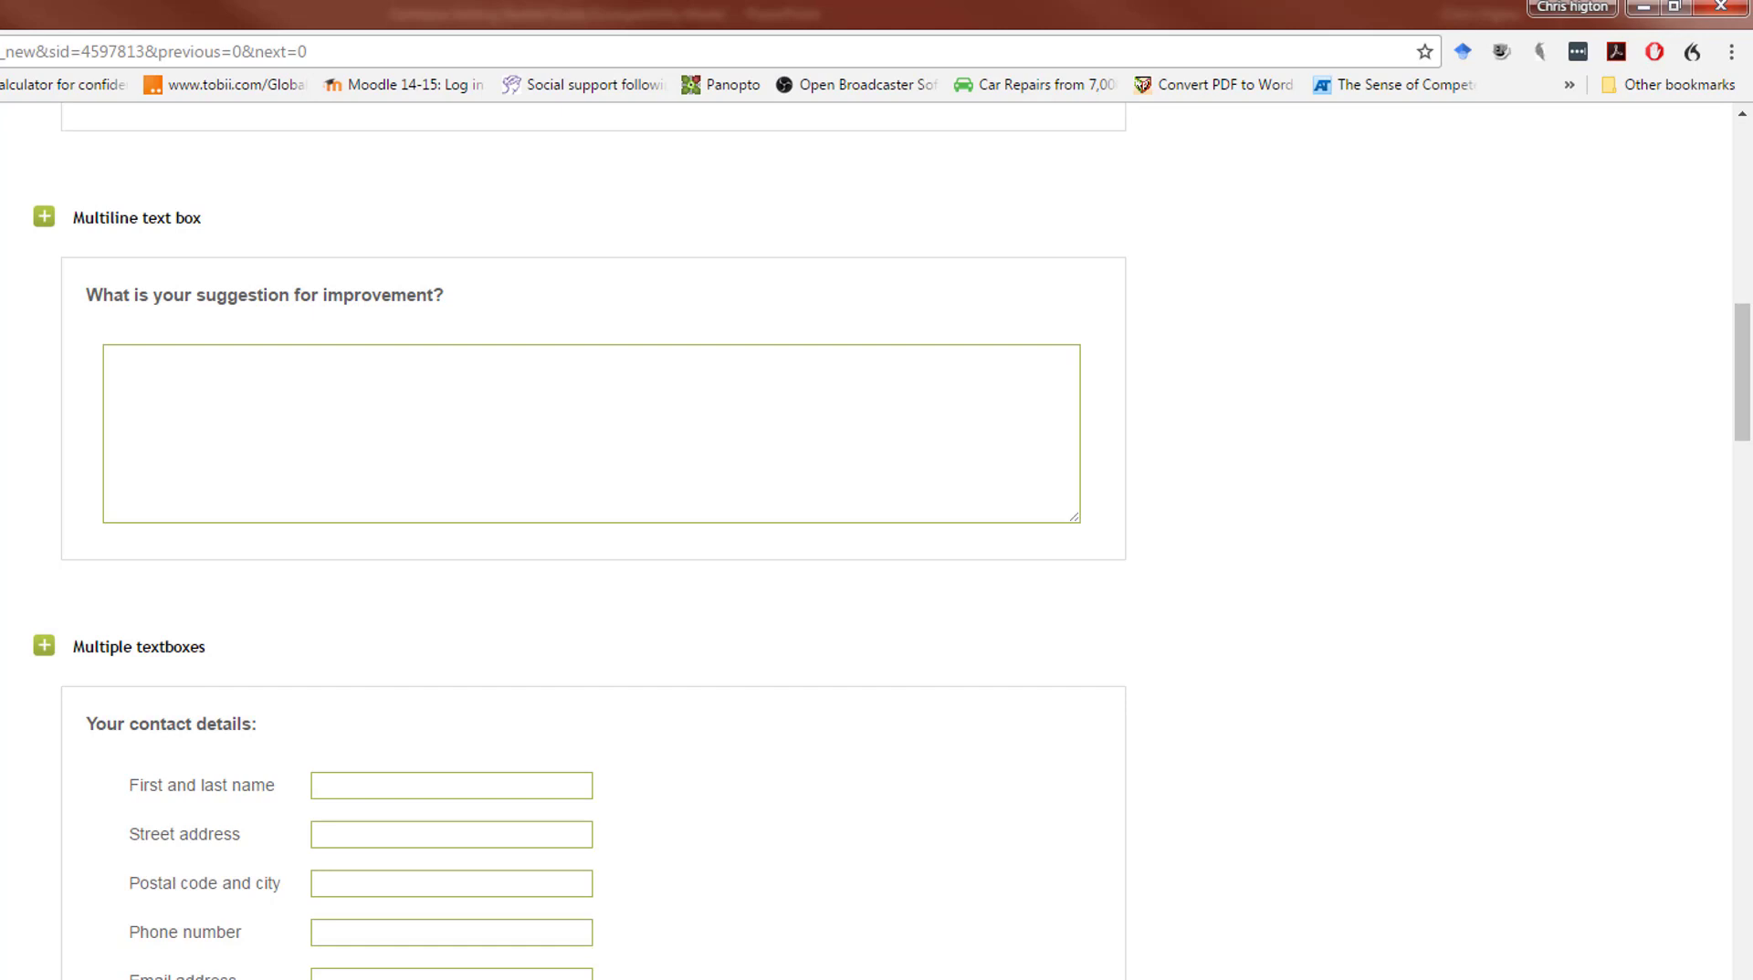
pyautogui.scroll(-10, 876, 547)
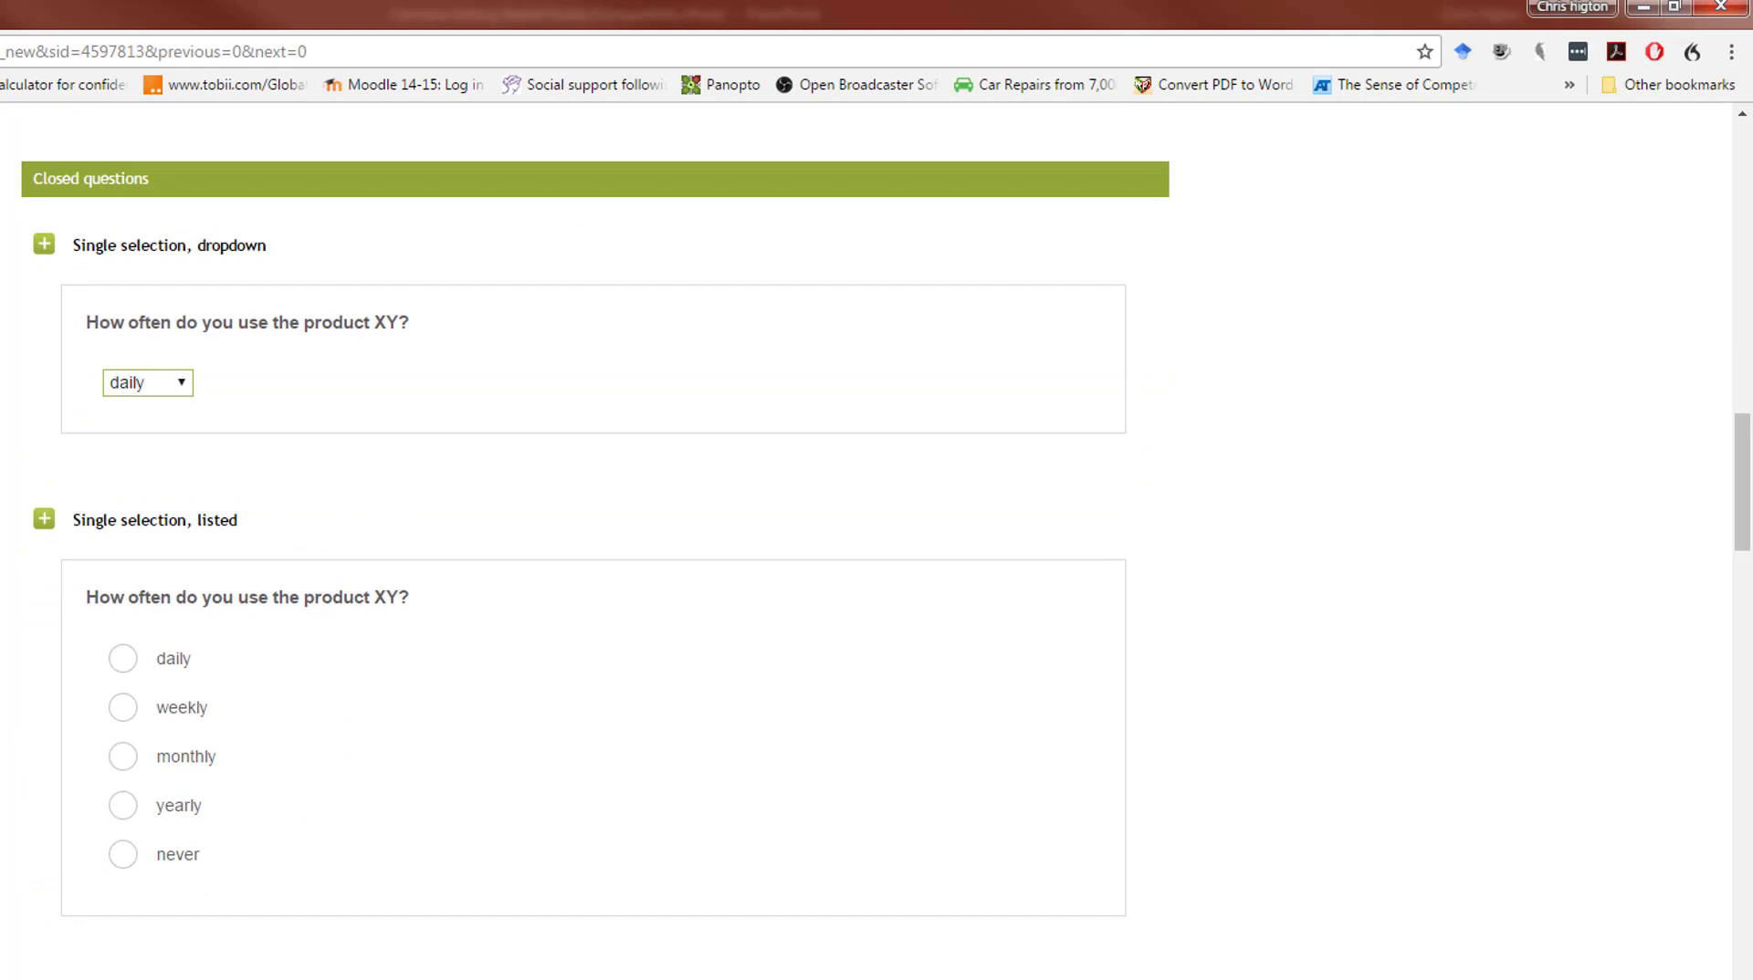
pyautogui.scroll(2, 876, 548)
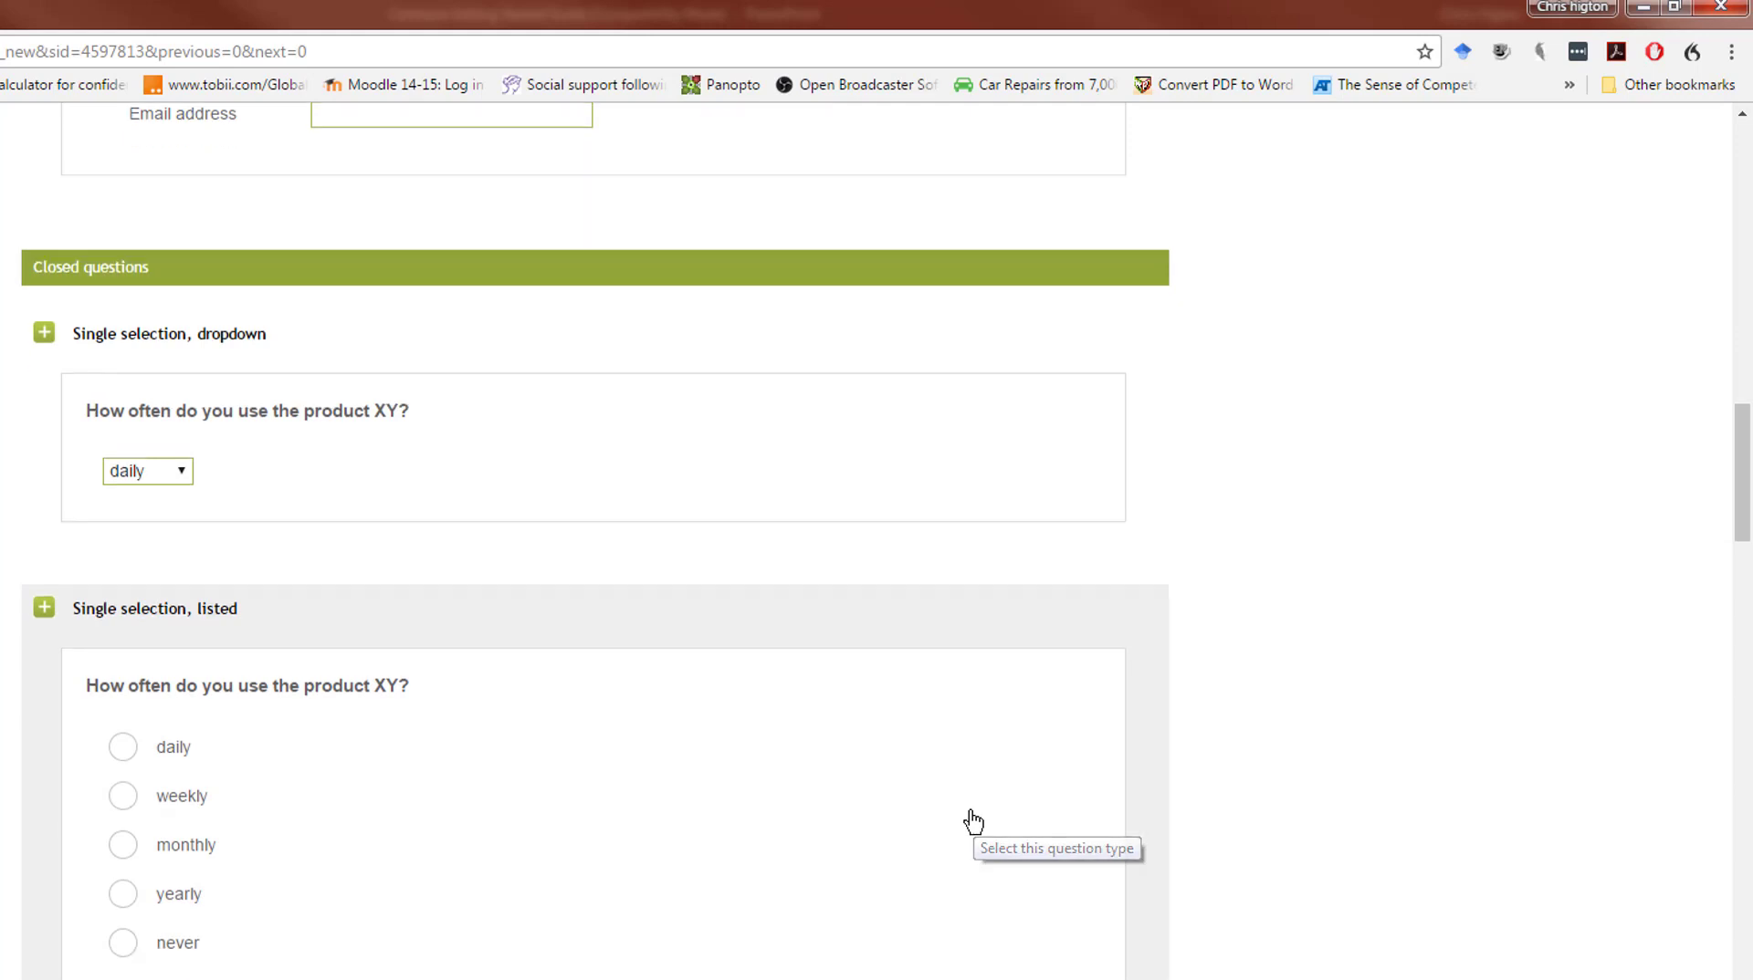
pyautogui.scroll(-10, 973, 821)
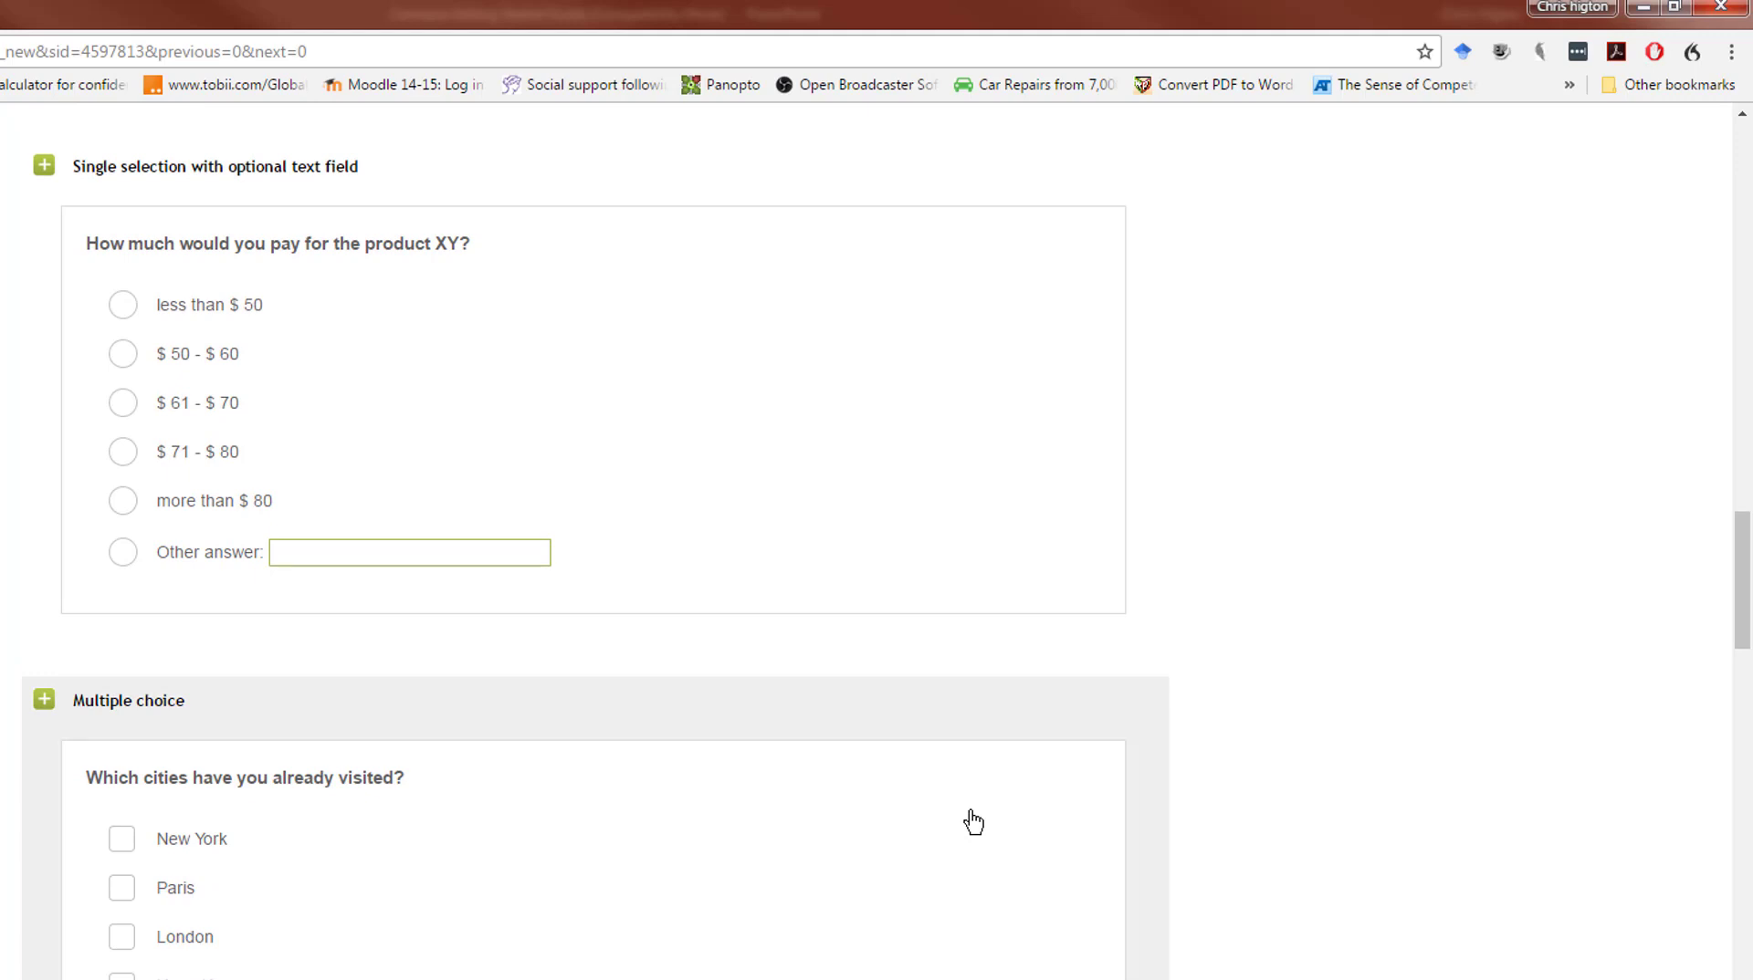
pyautogui.scroll(-5, 973, 821)
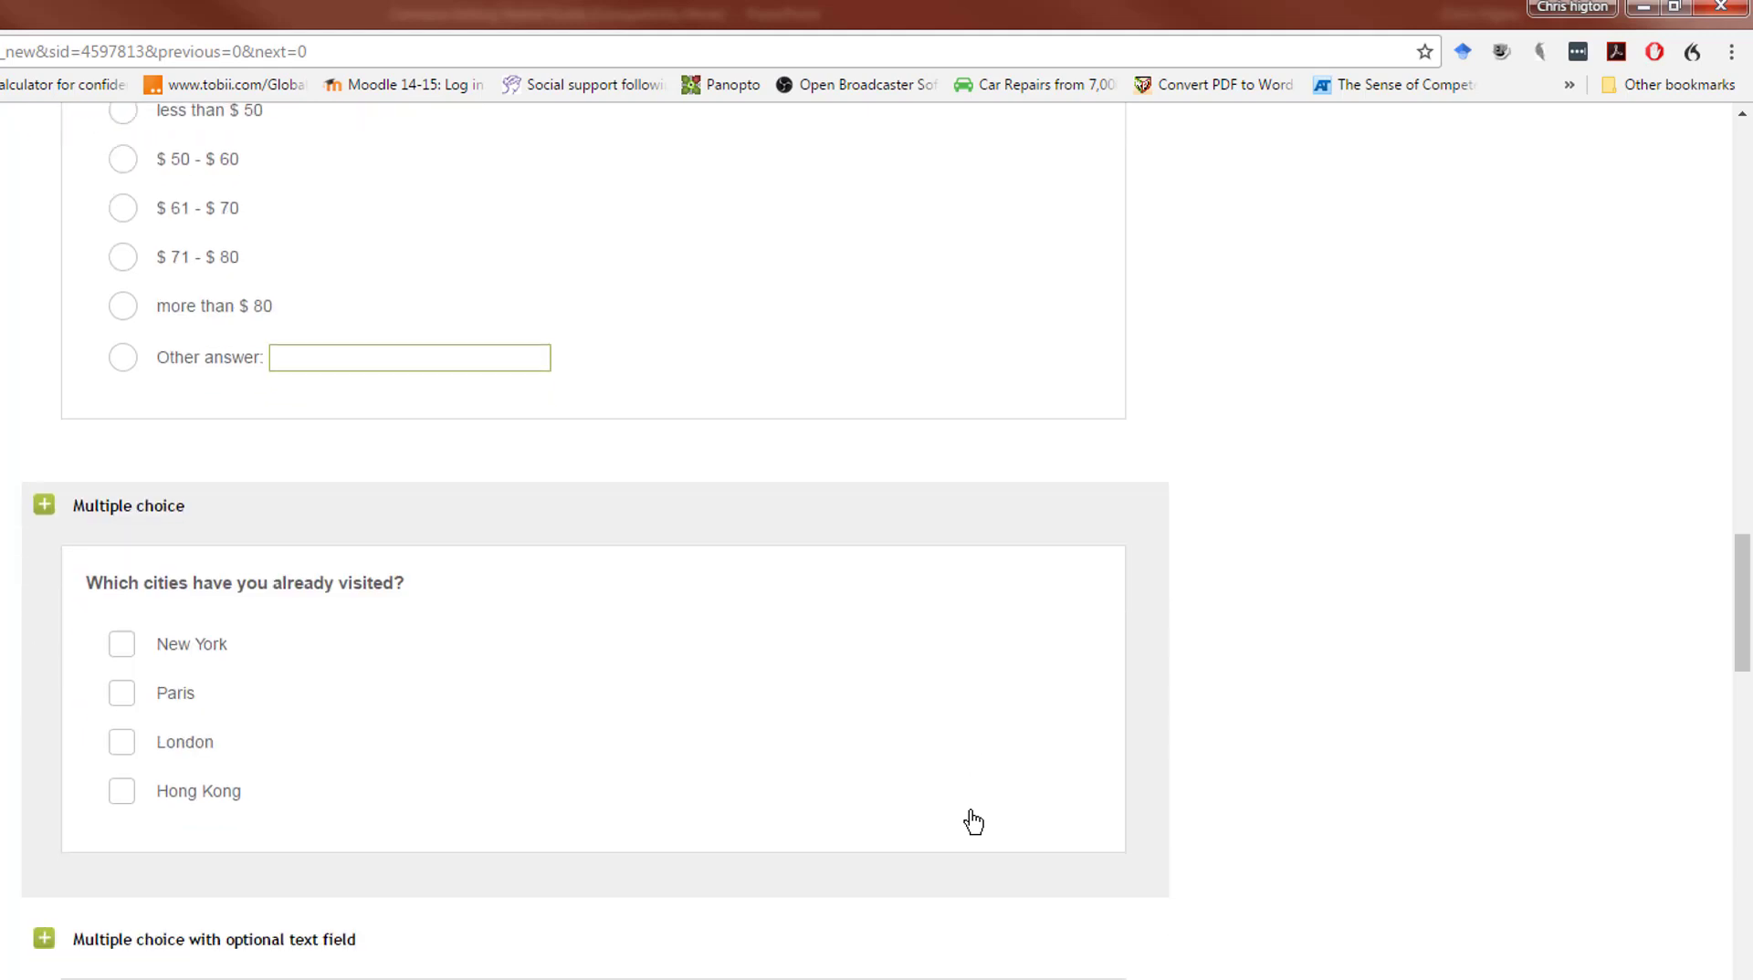
pyautogui.scroll(3, 973, 821)
pyautogui.scroll(-3, 973, 822)
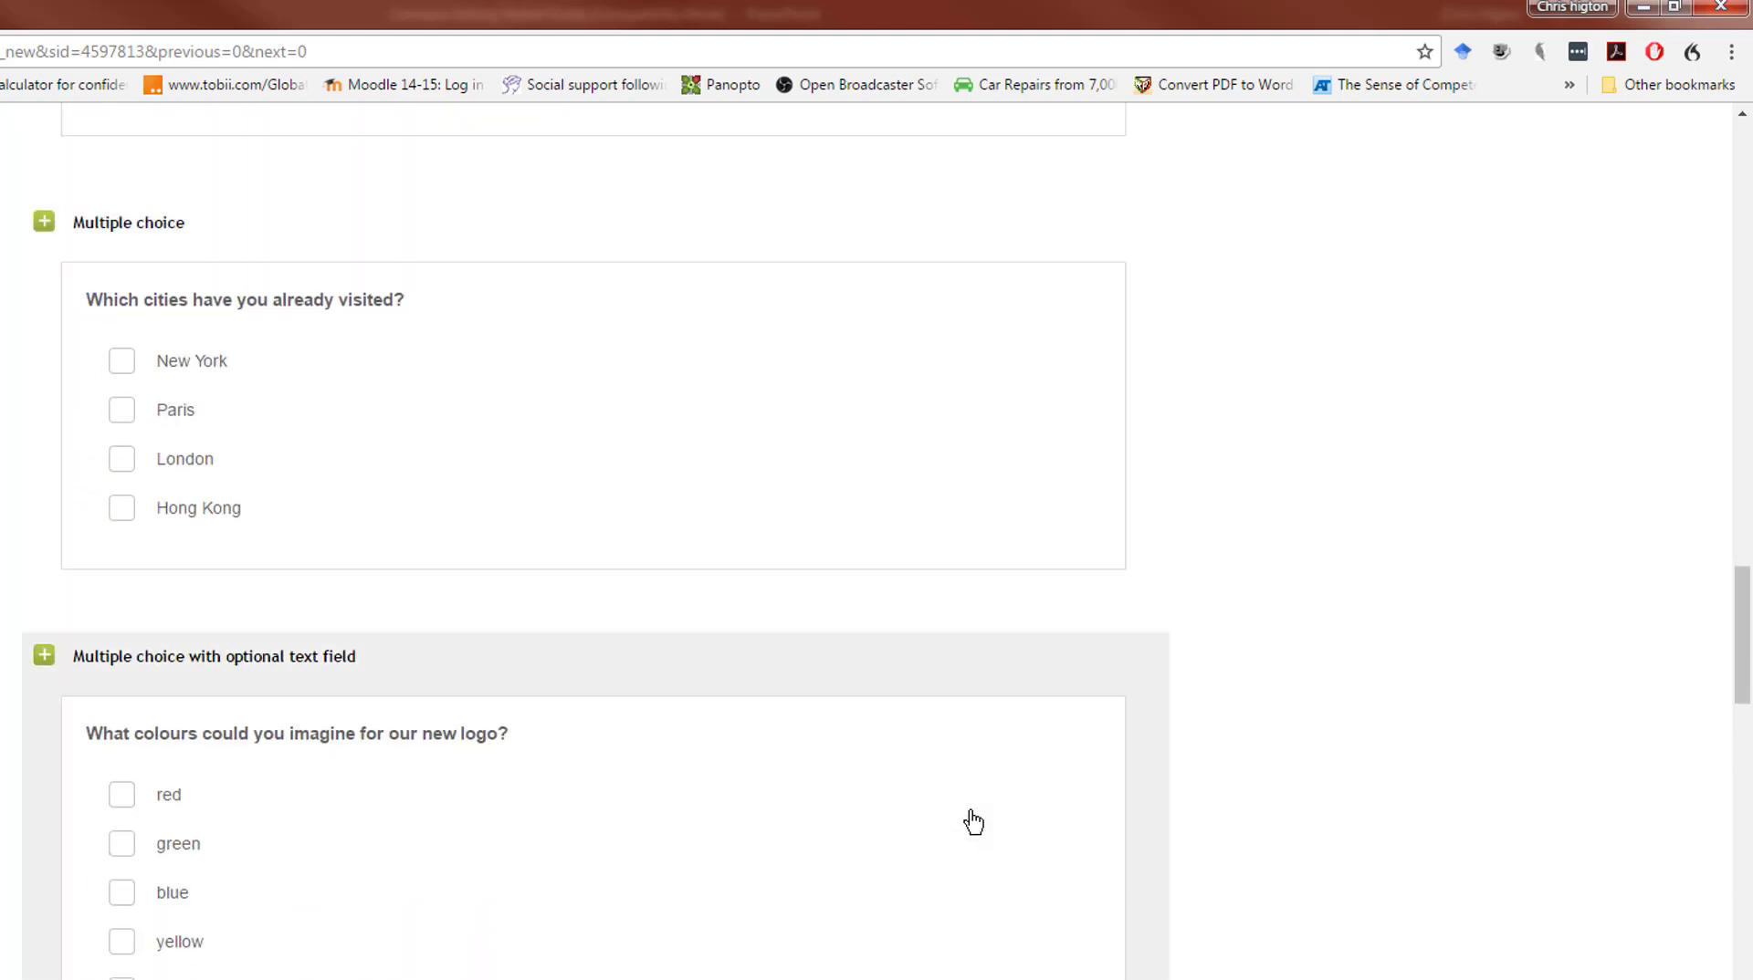
pyautogui.scroll(-5, 973, 822)
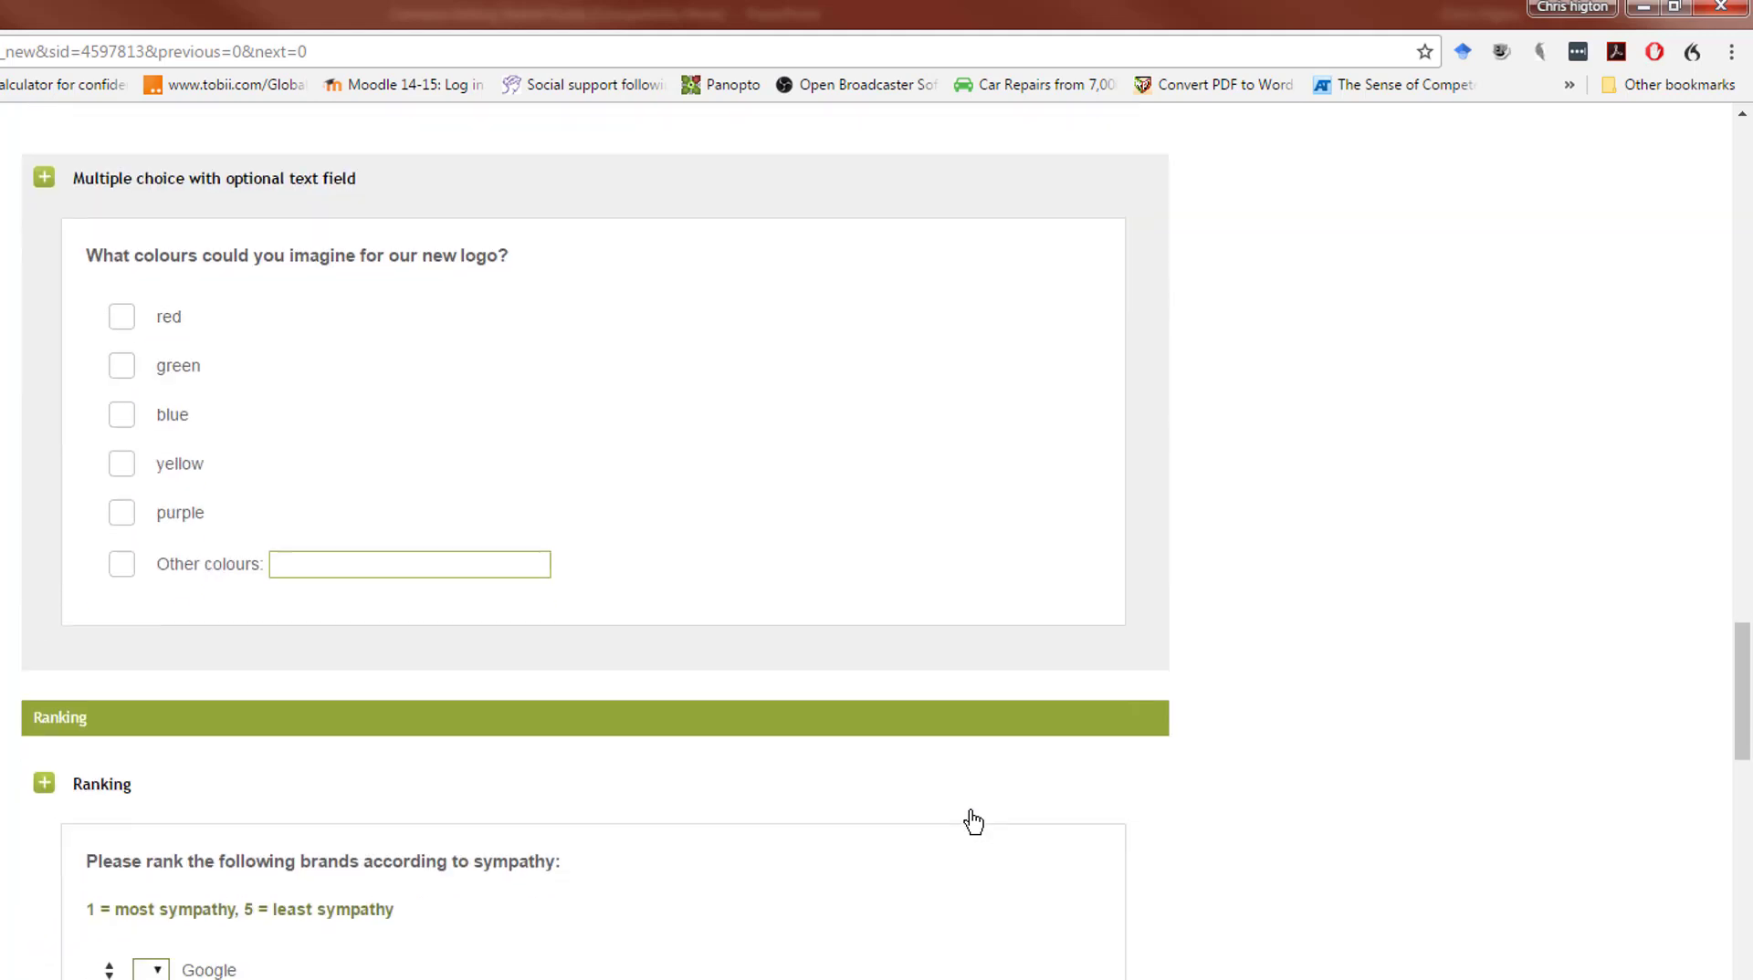
# Examine the ranking, table/matrix and polarisation profile questions and the additional text, image and file upload elements.
pyautogui.scroll(-3, 973, 822)
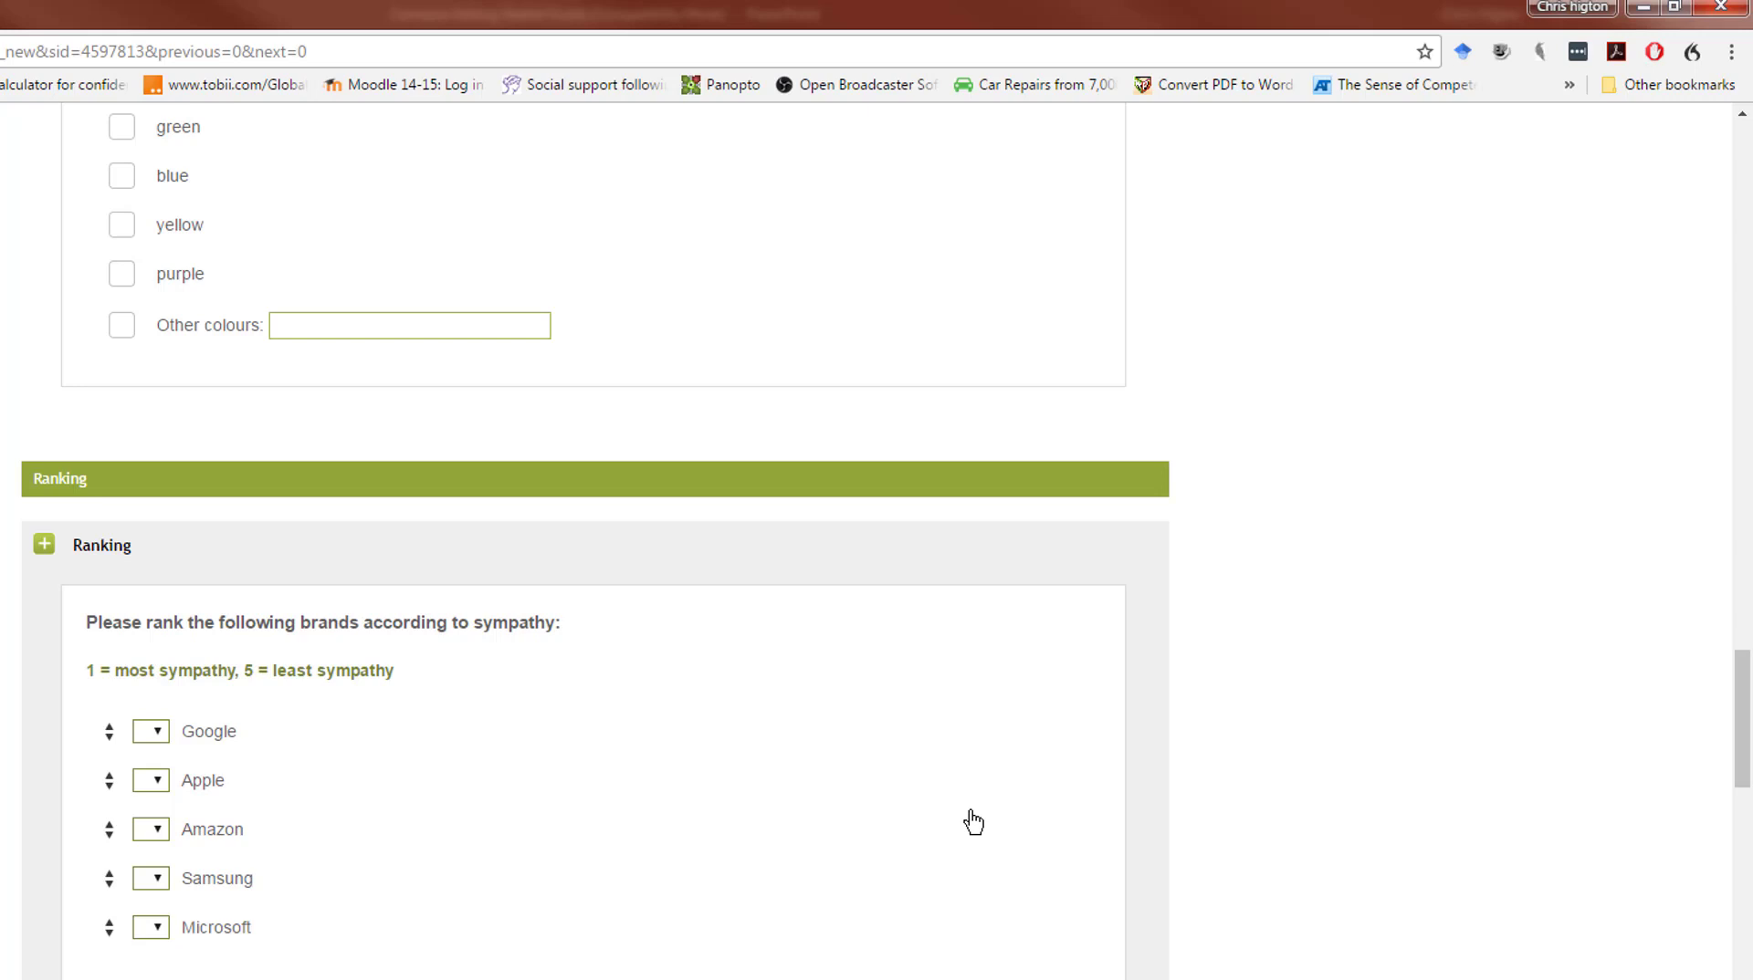
pyautogui.scroll(-5, 973, 822)
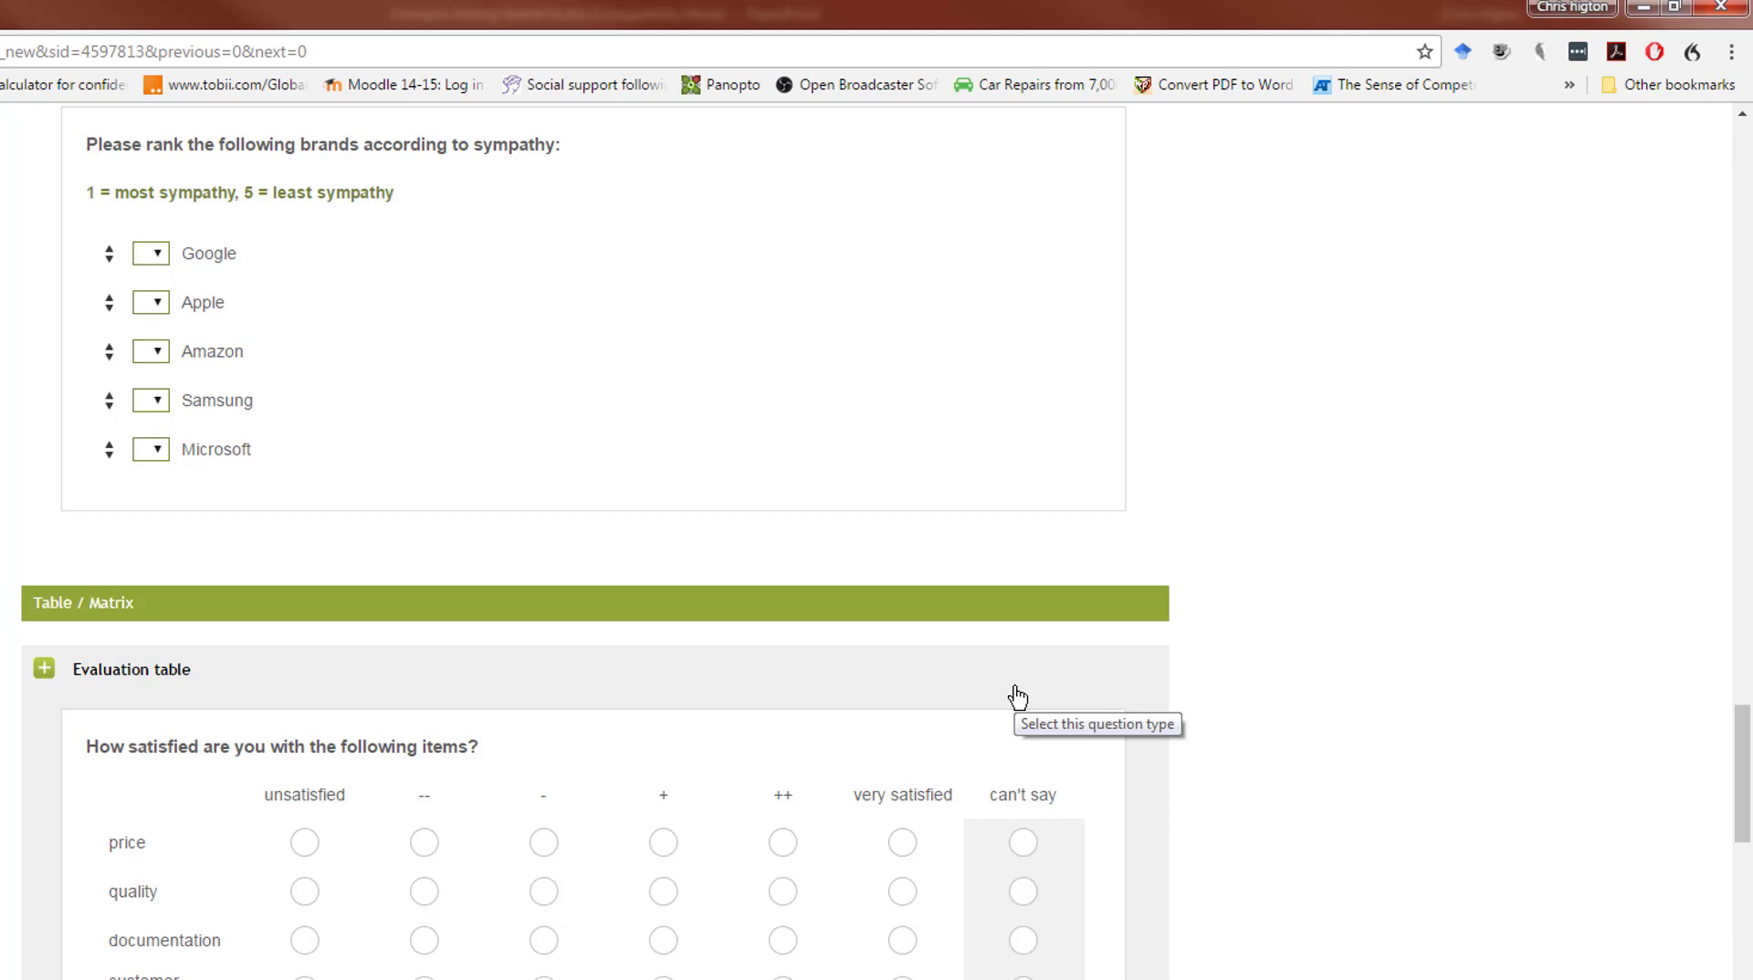
pyautogui.scroll(-3, 1017, 699)
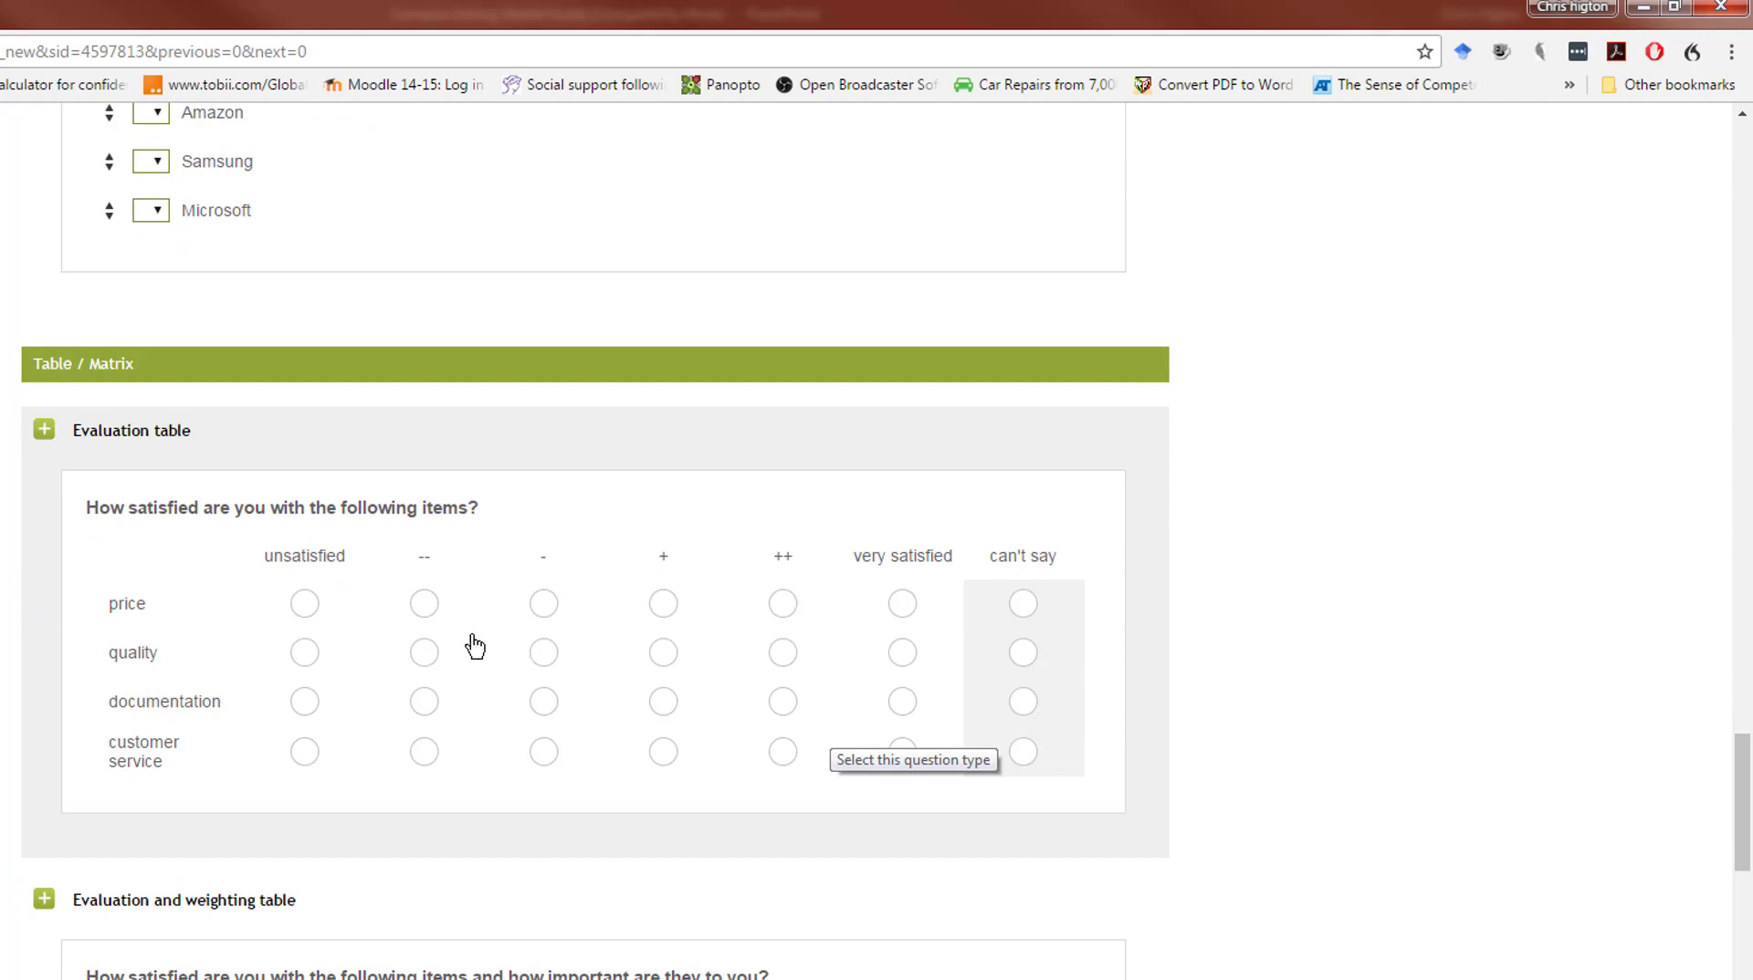
pyautogui.scroll(-5, 471, 646)
pyautogui.scroll(-11, 471, 647)
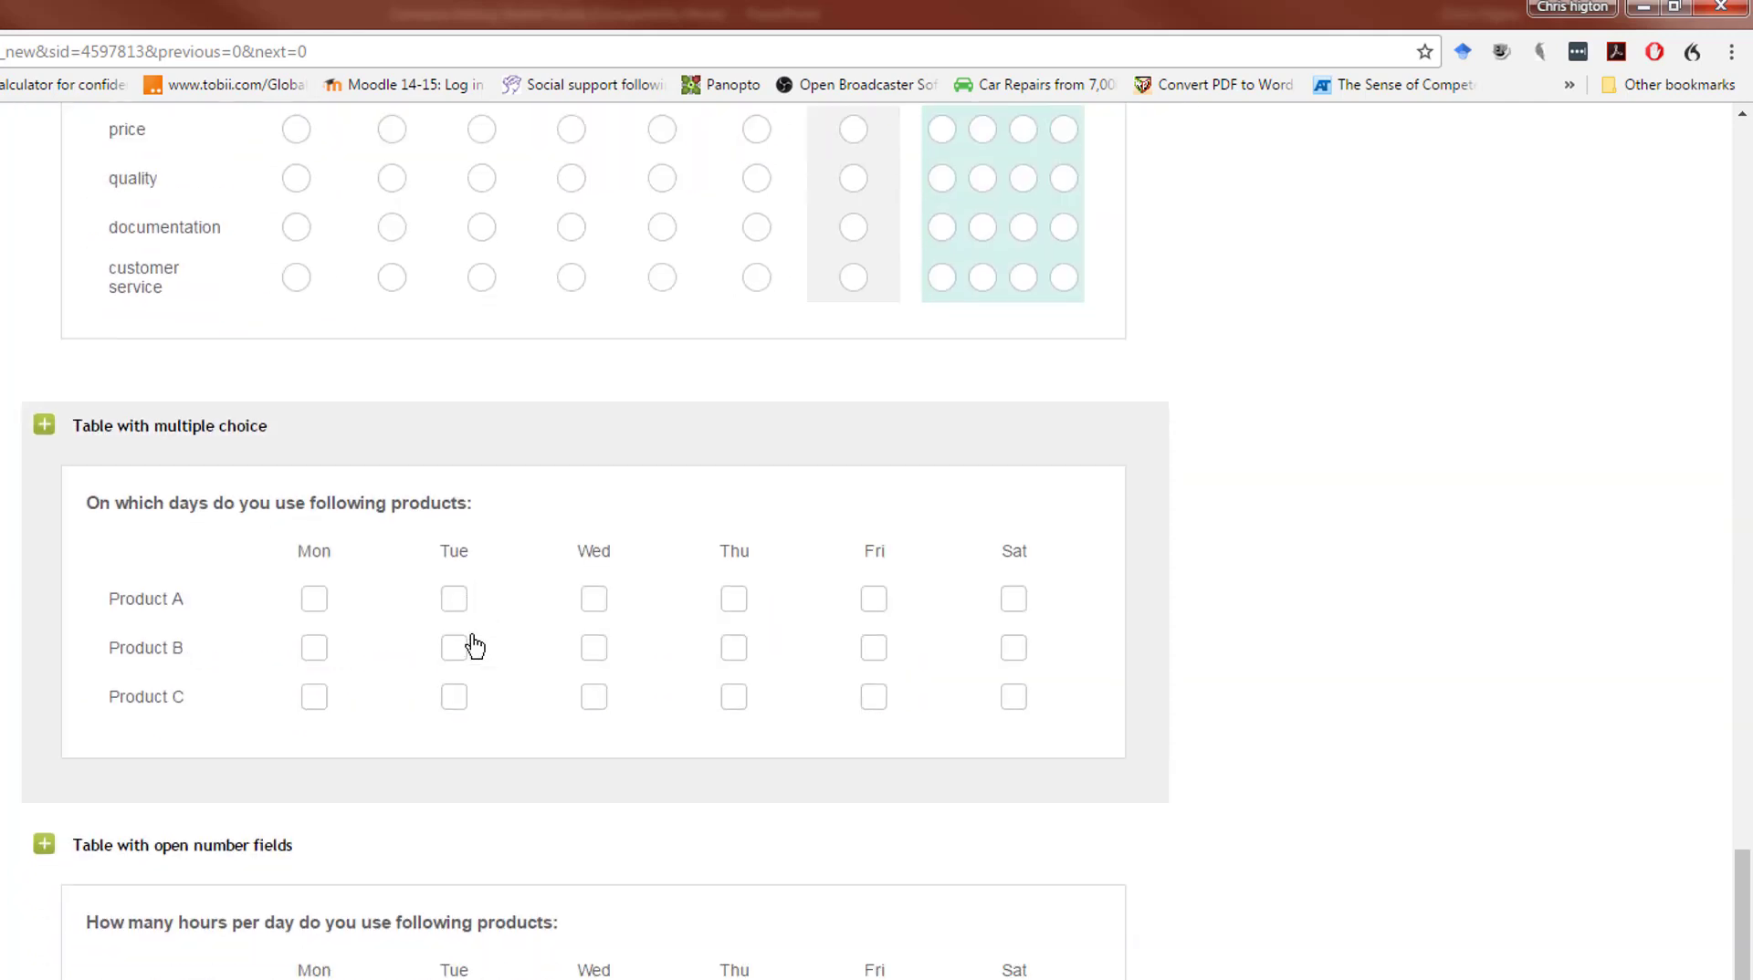
pyautogui.scroll(-1, 474, 646)
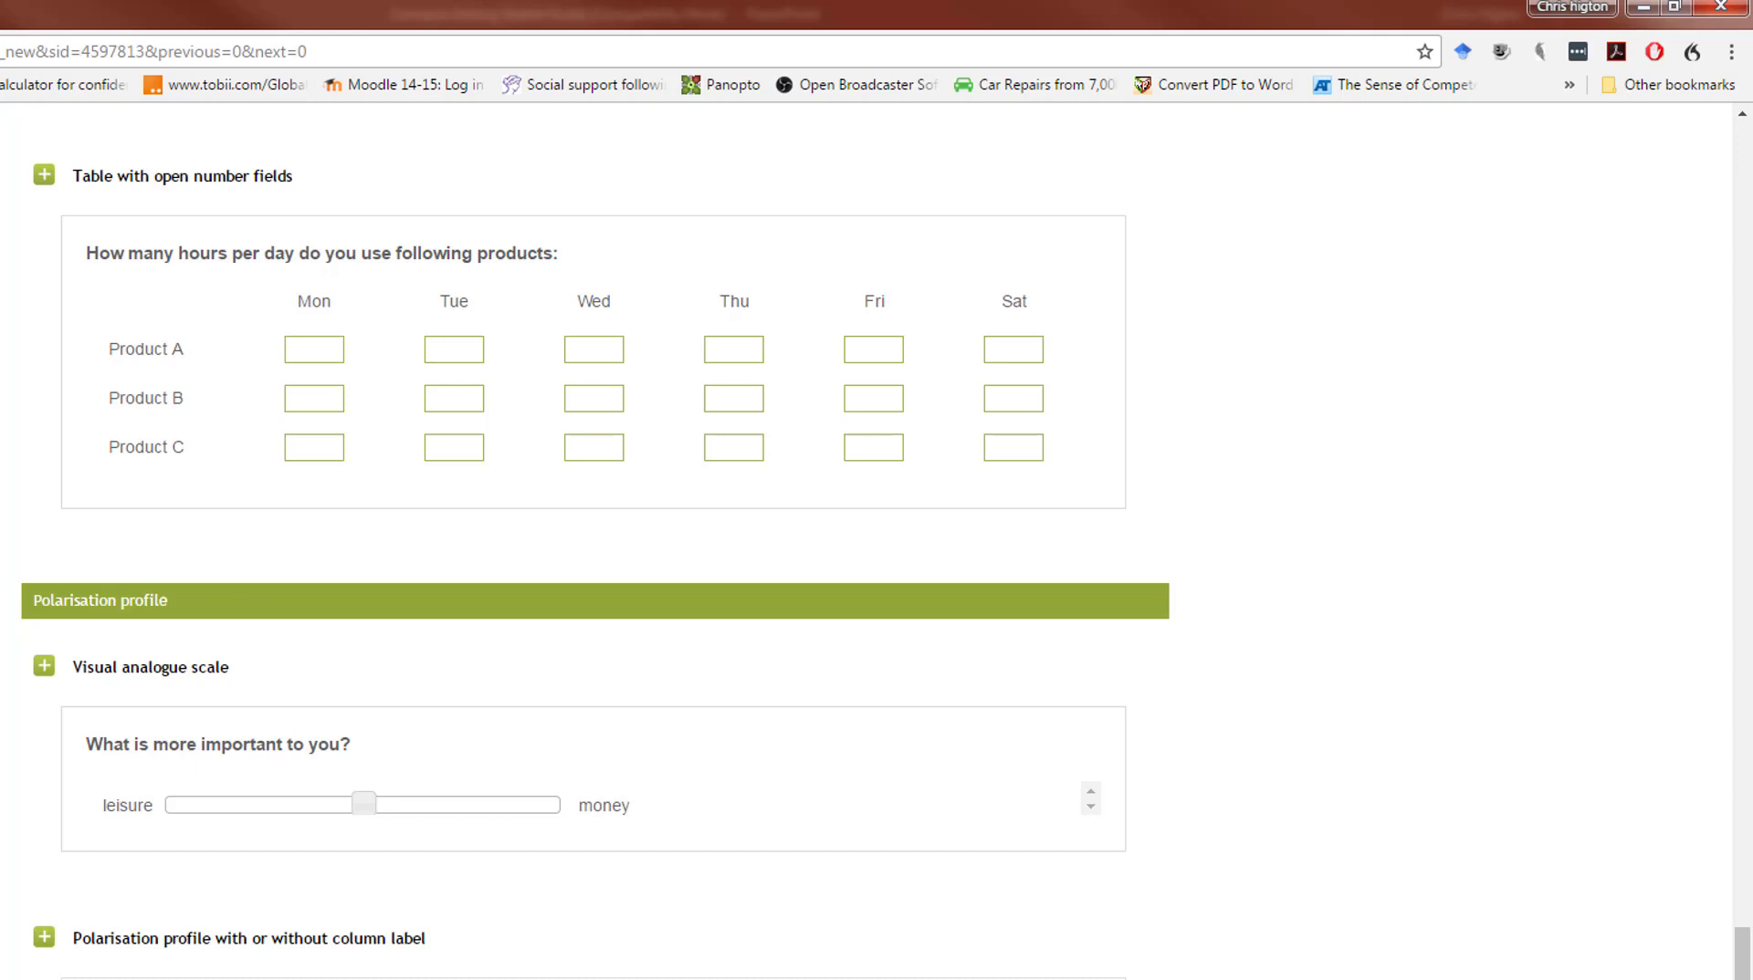
pyautogui.scroll(-9, 192, 613)
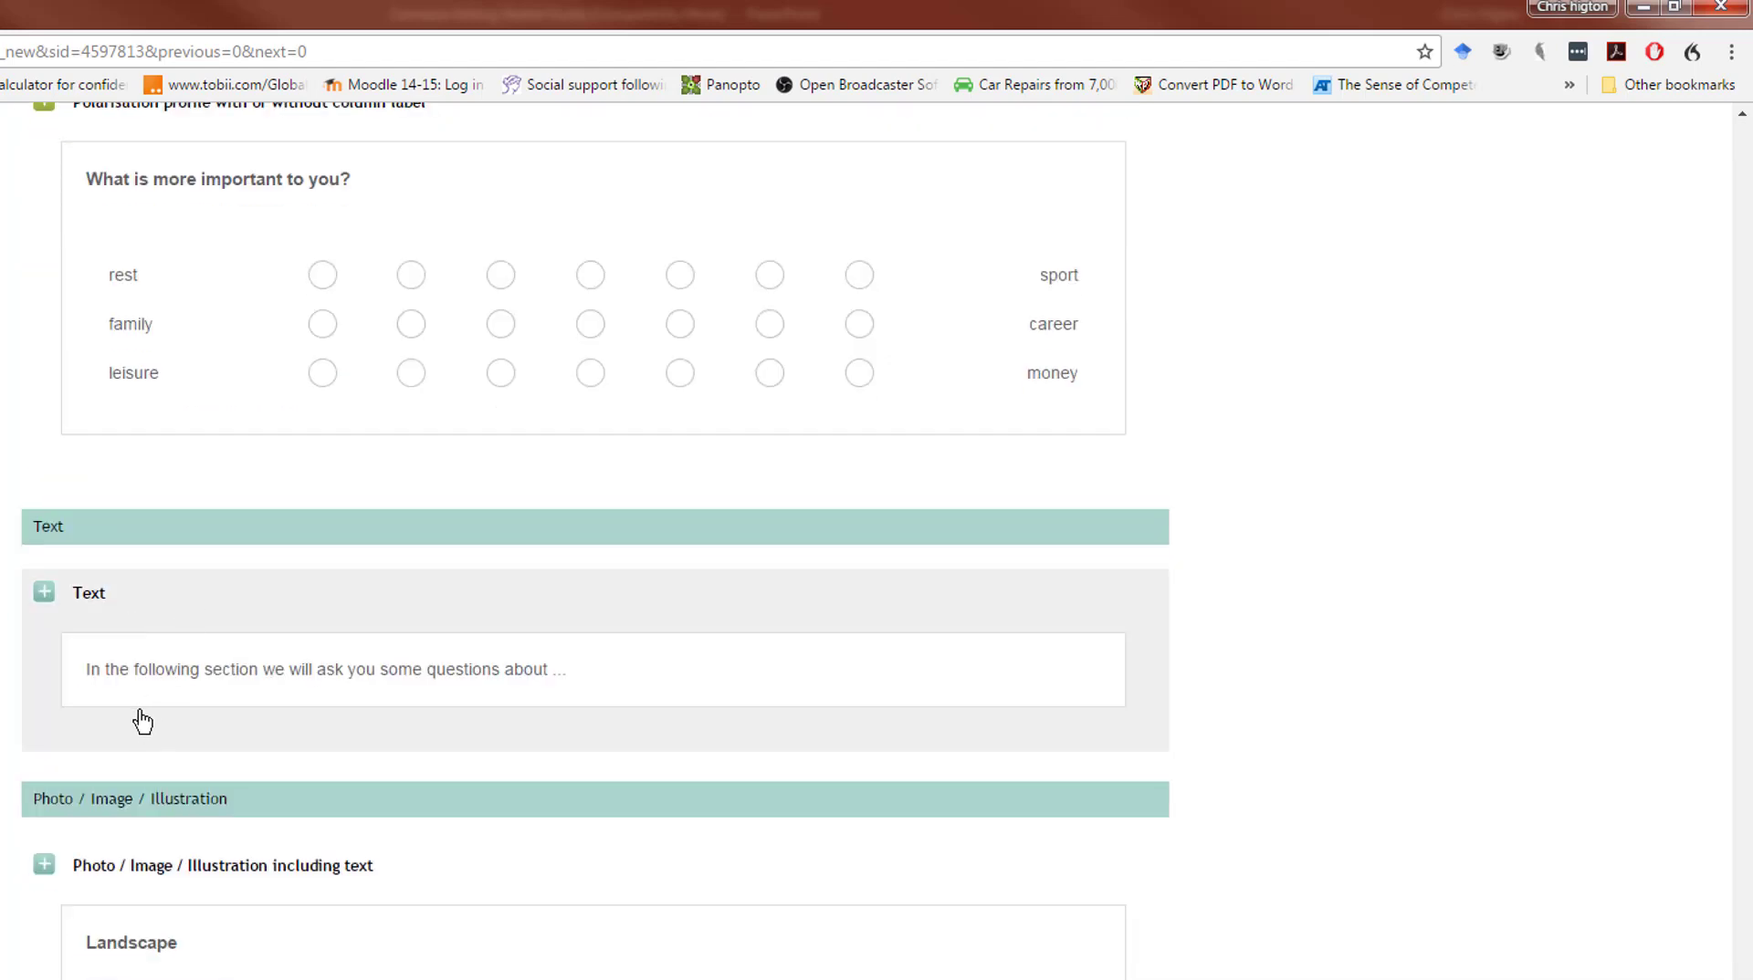
pyautogui.scroll(-3, 119, 921)
pyautogui.scroll(-4, 120, 920)
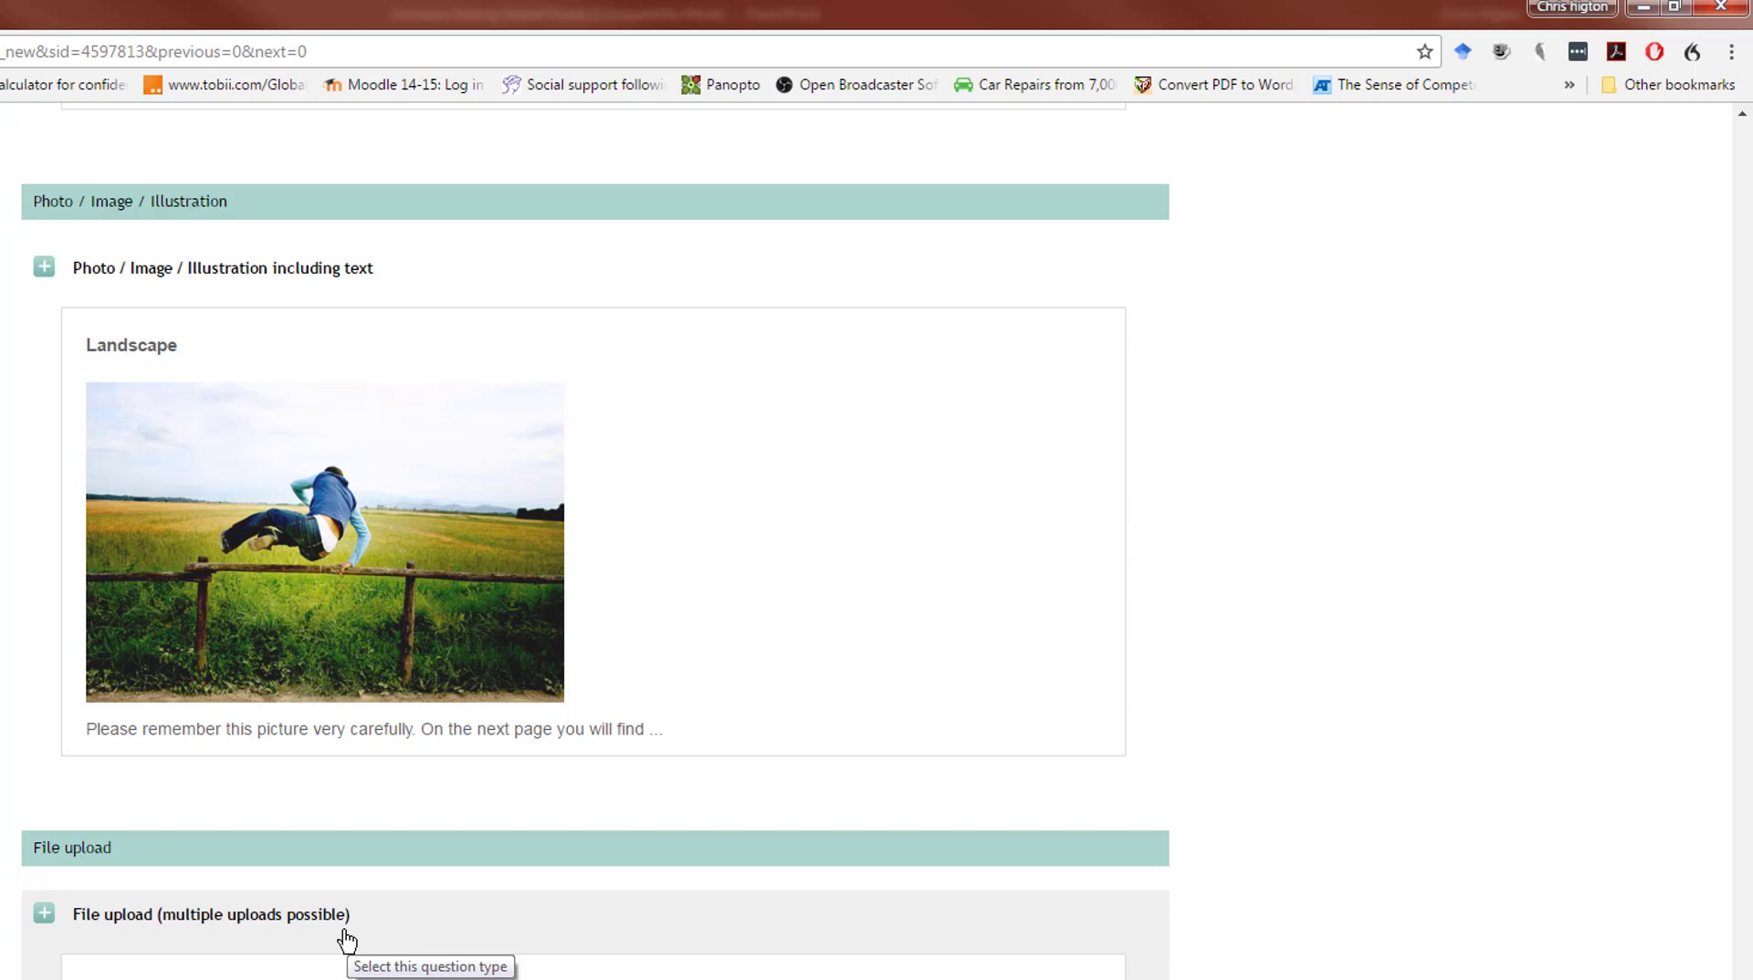
pyautogui.scroll(12, 347, 940)
pyautogui.scroll(15, 347, 940)
pyautogui.scroll(15, 347, 940)
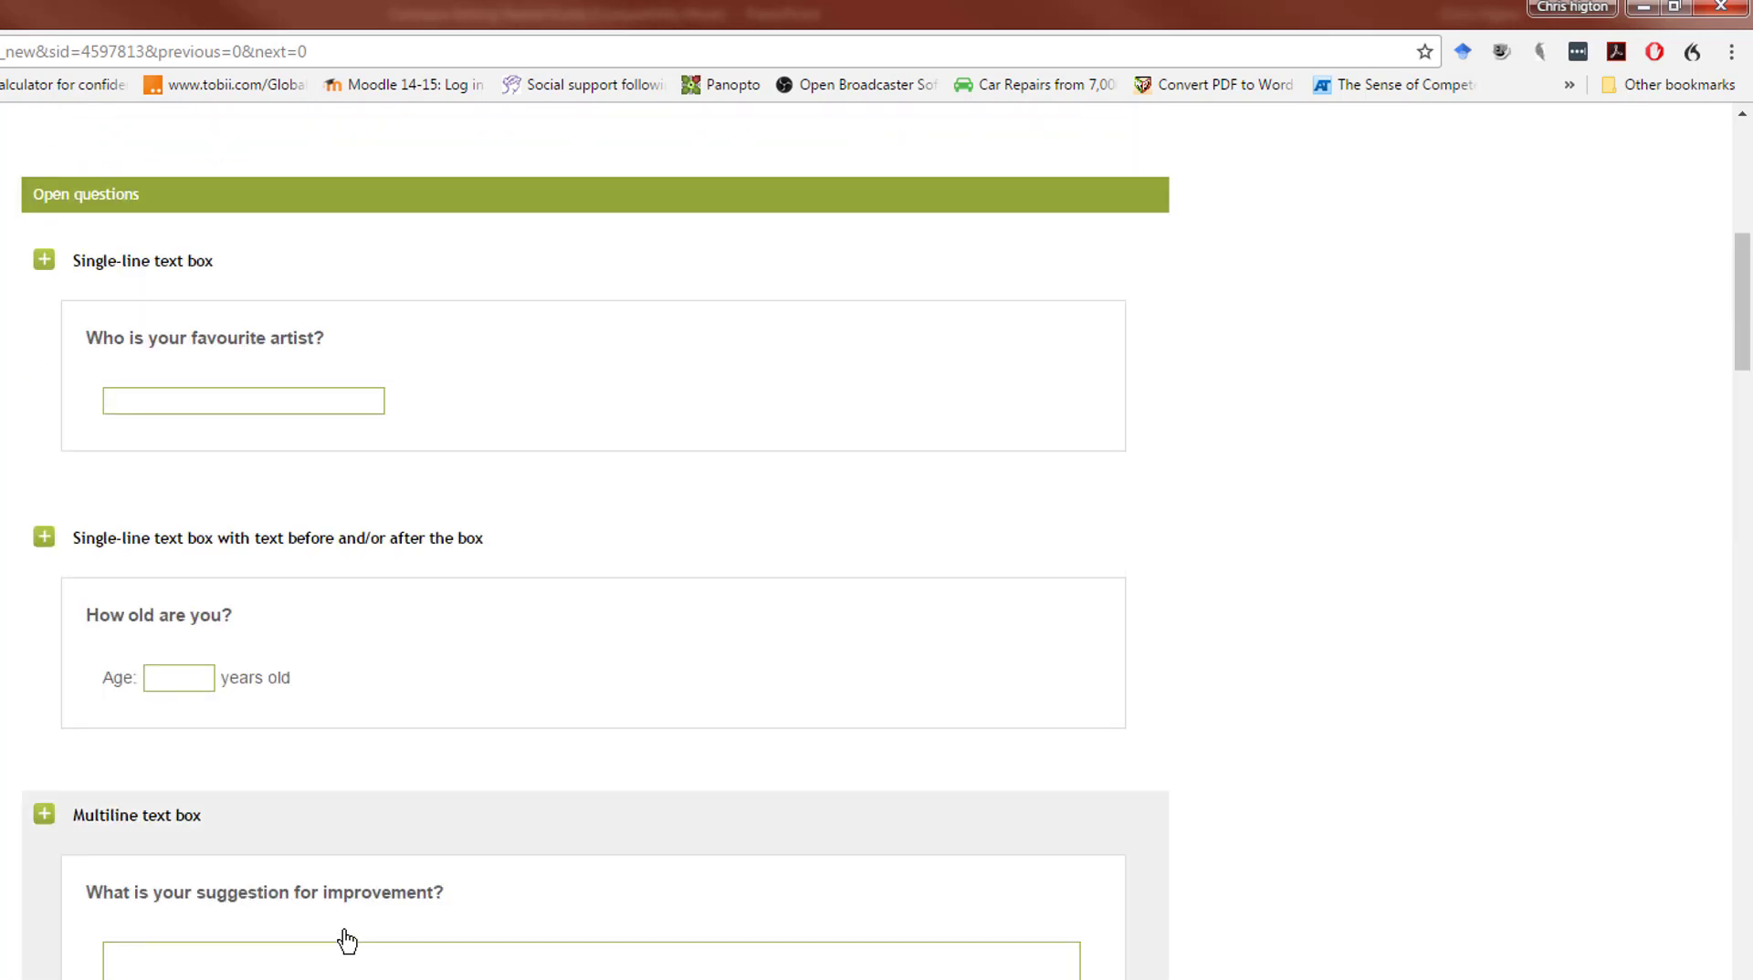
pyautogui.scroll(8, 347, 941)
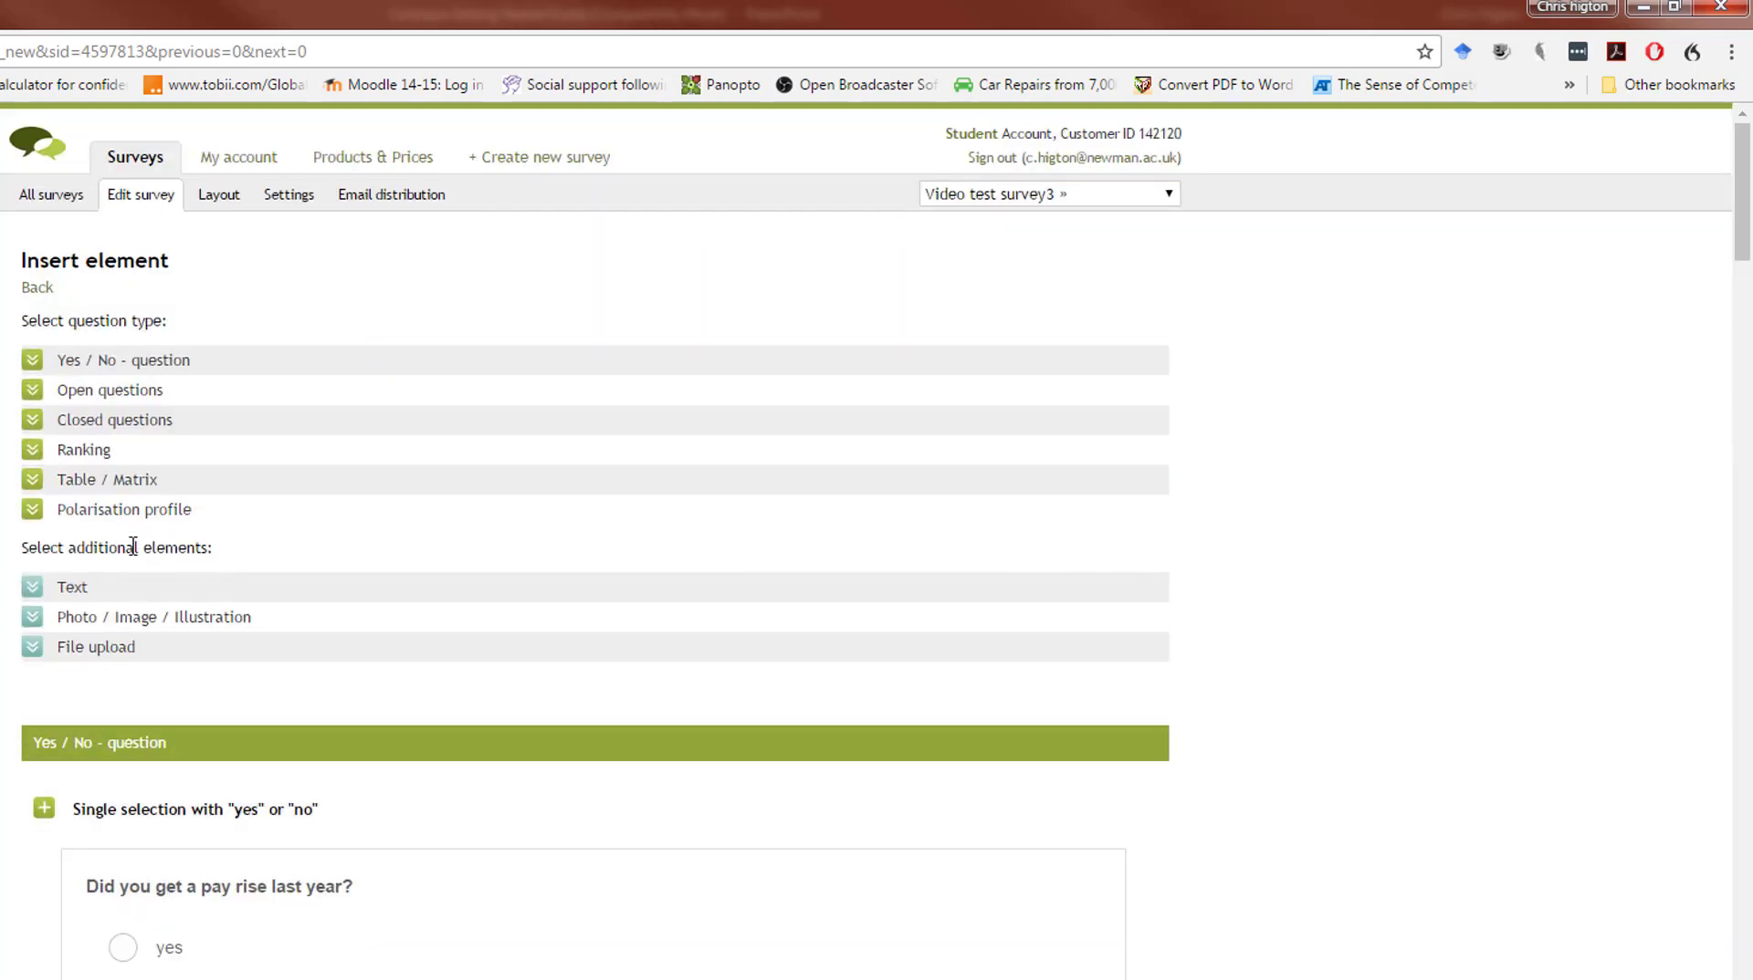
# Choose the Text element for the page and paste the copied participant information sheet into its text.
pyautogui.click(71, 589)
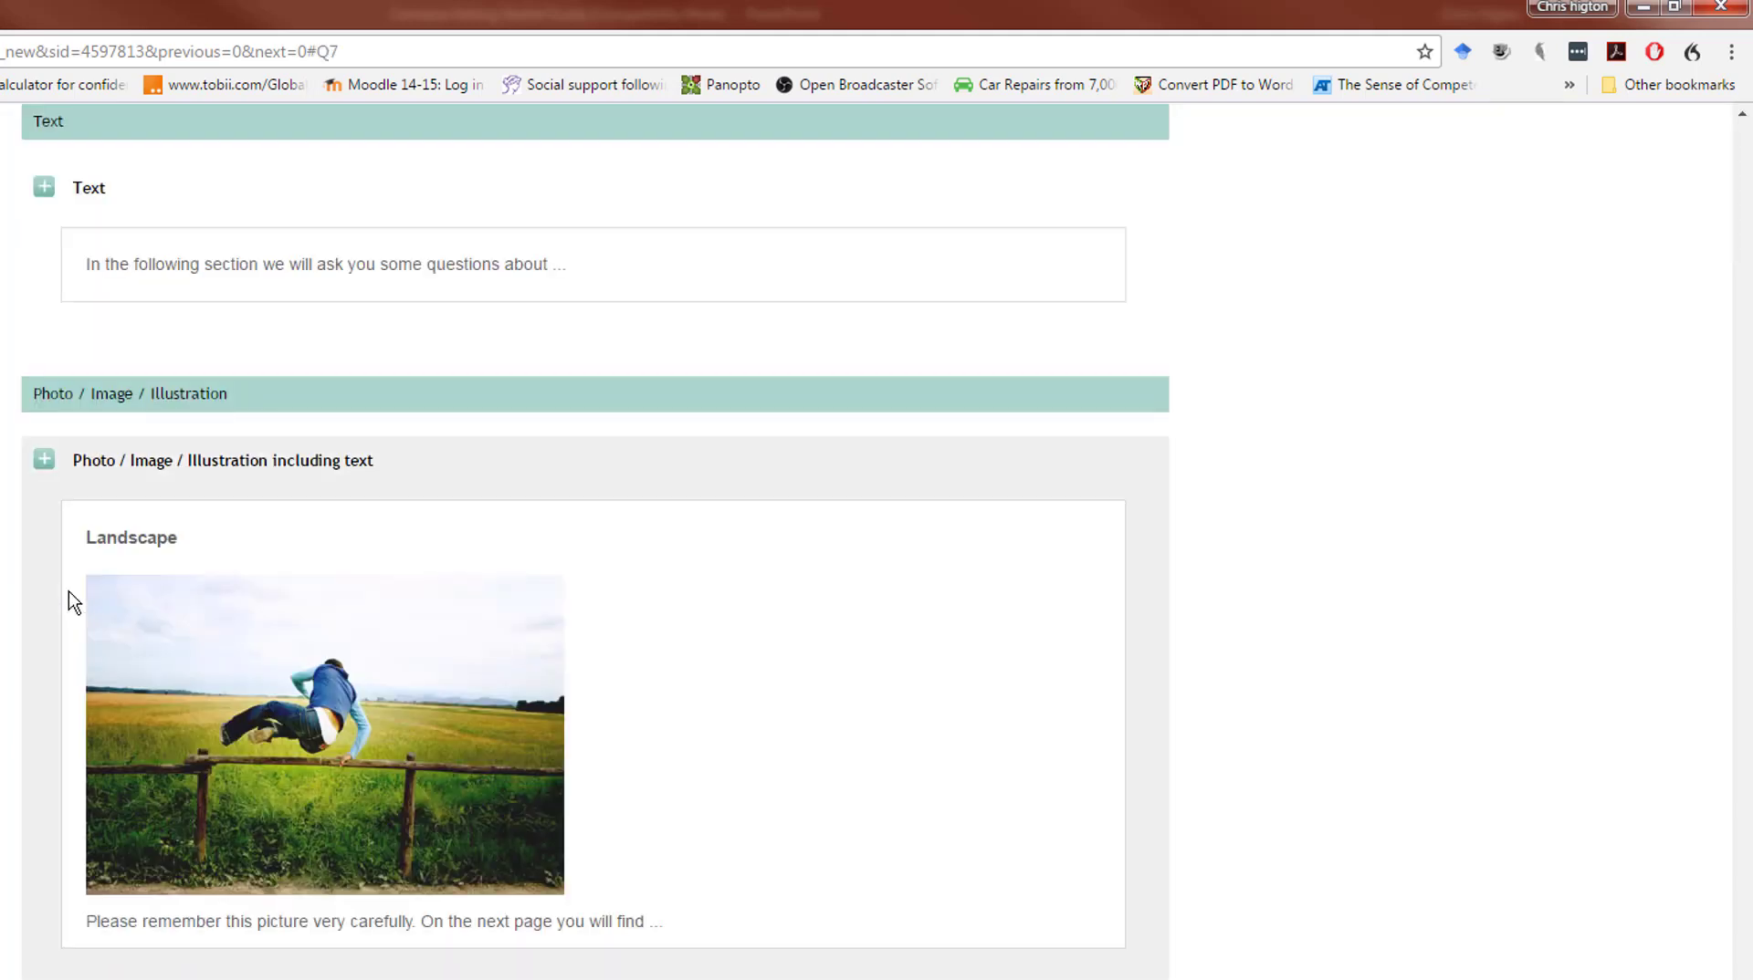
pyautogui.click(44, 189)
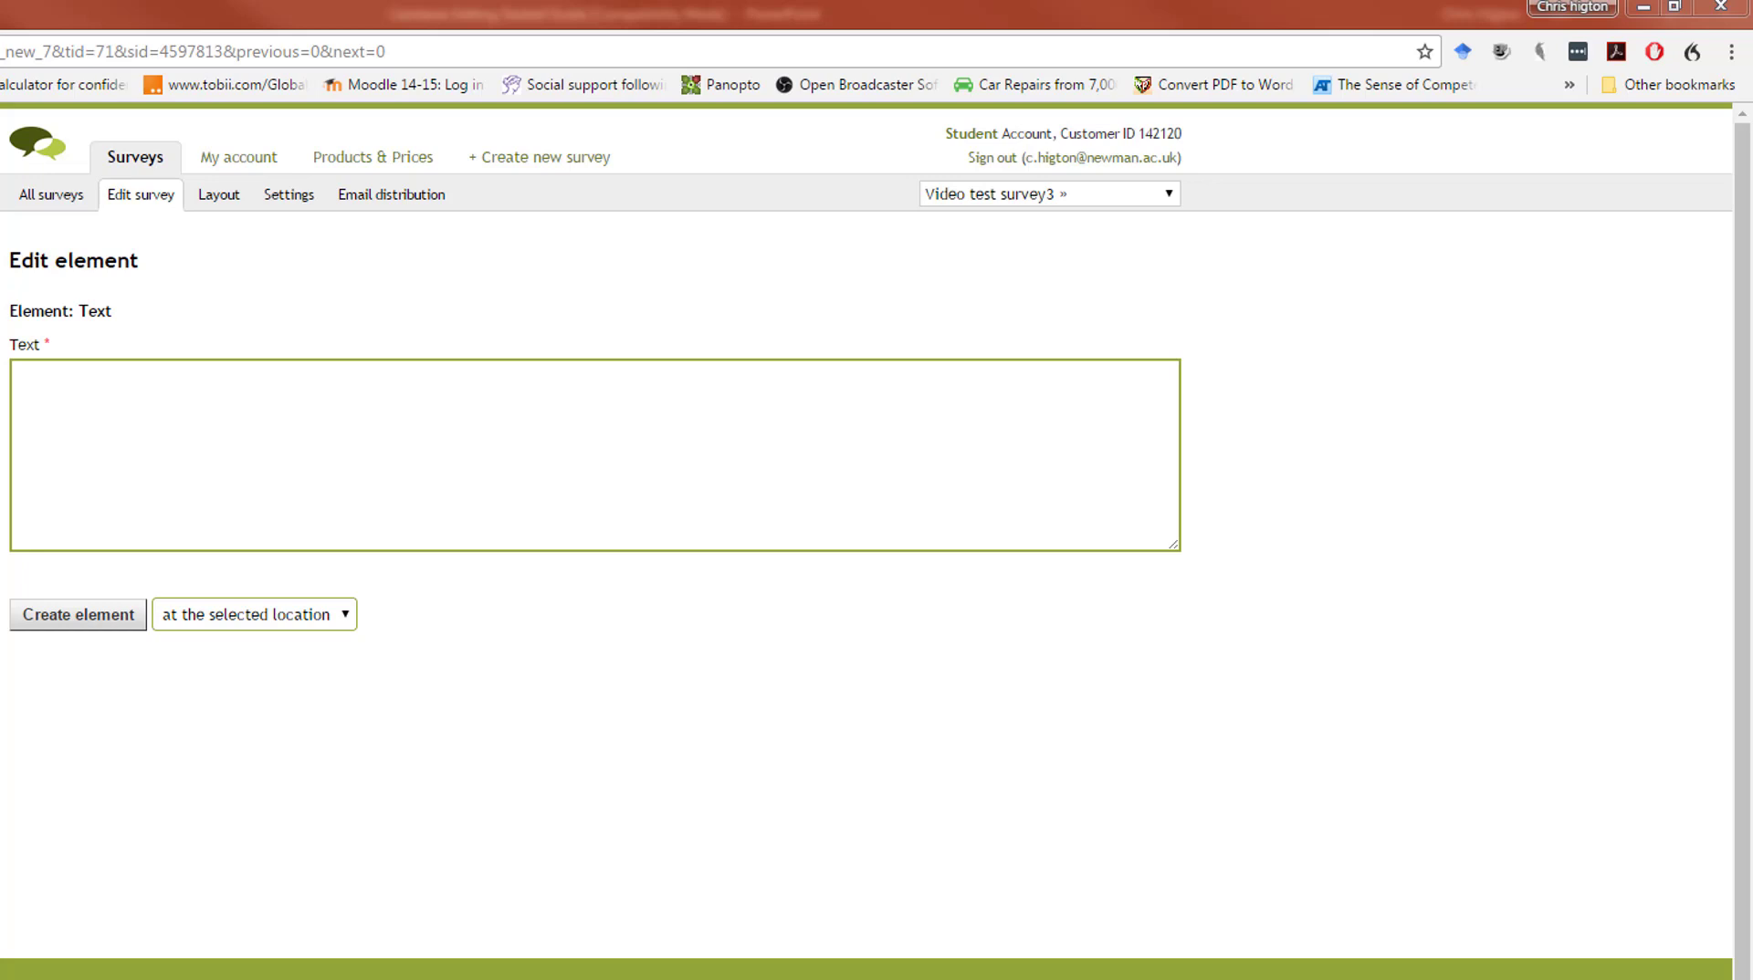
pyautogui.click(72, 403)
pyautogui.rightClick(73, 402)
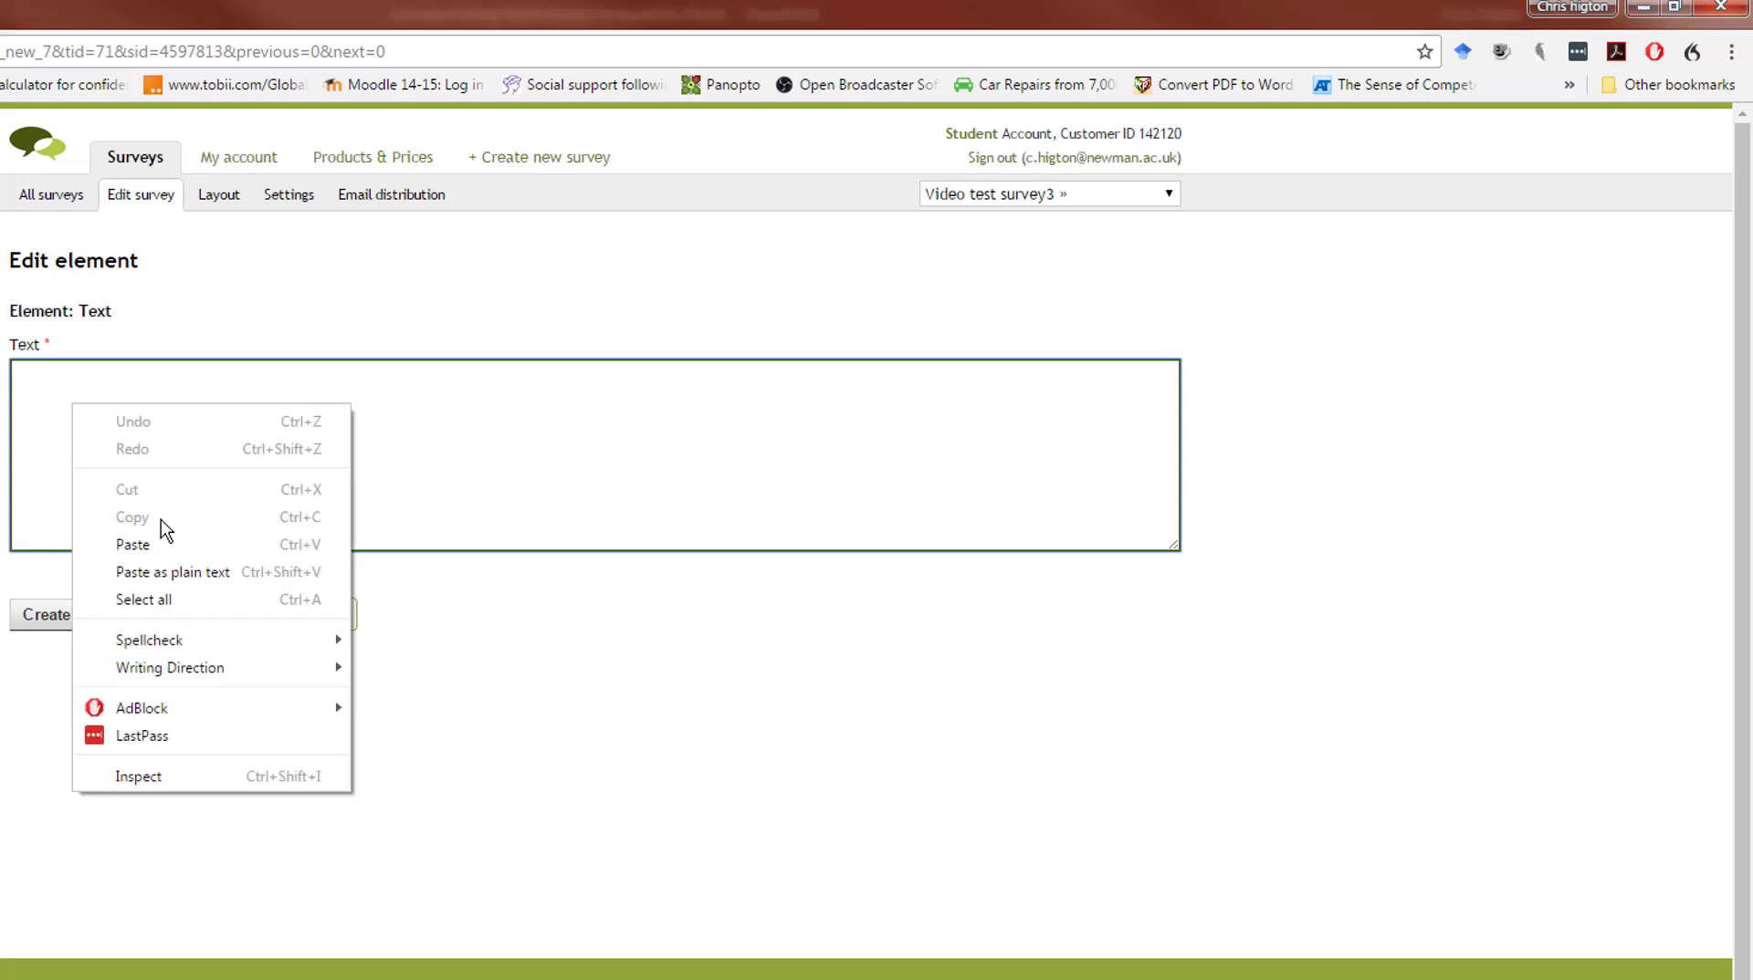
pyautogui.click(179, 551)
# Enlarge the element's text box to fill the window and read through the pasted participant information sheet.
pyautogui.scroll(10, 199, 501)
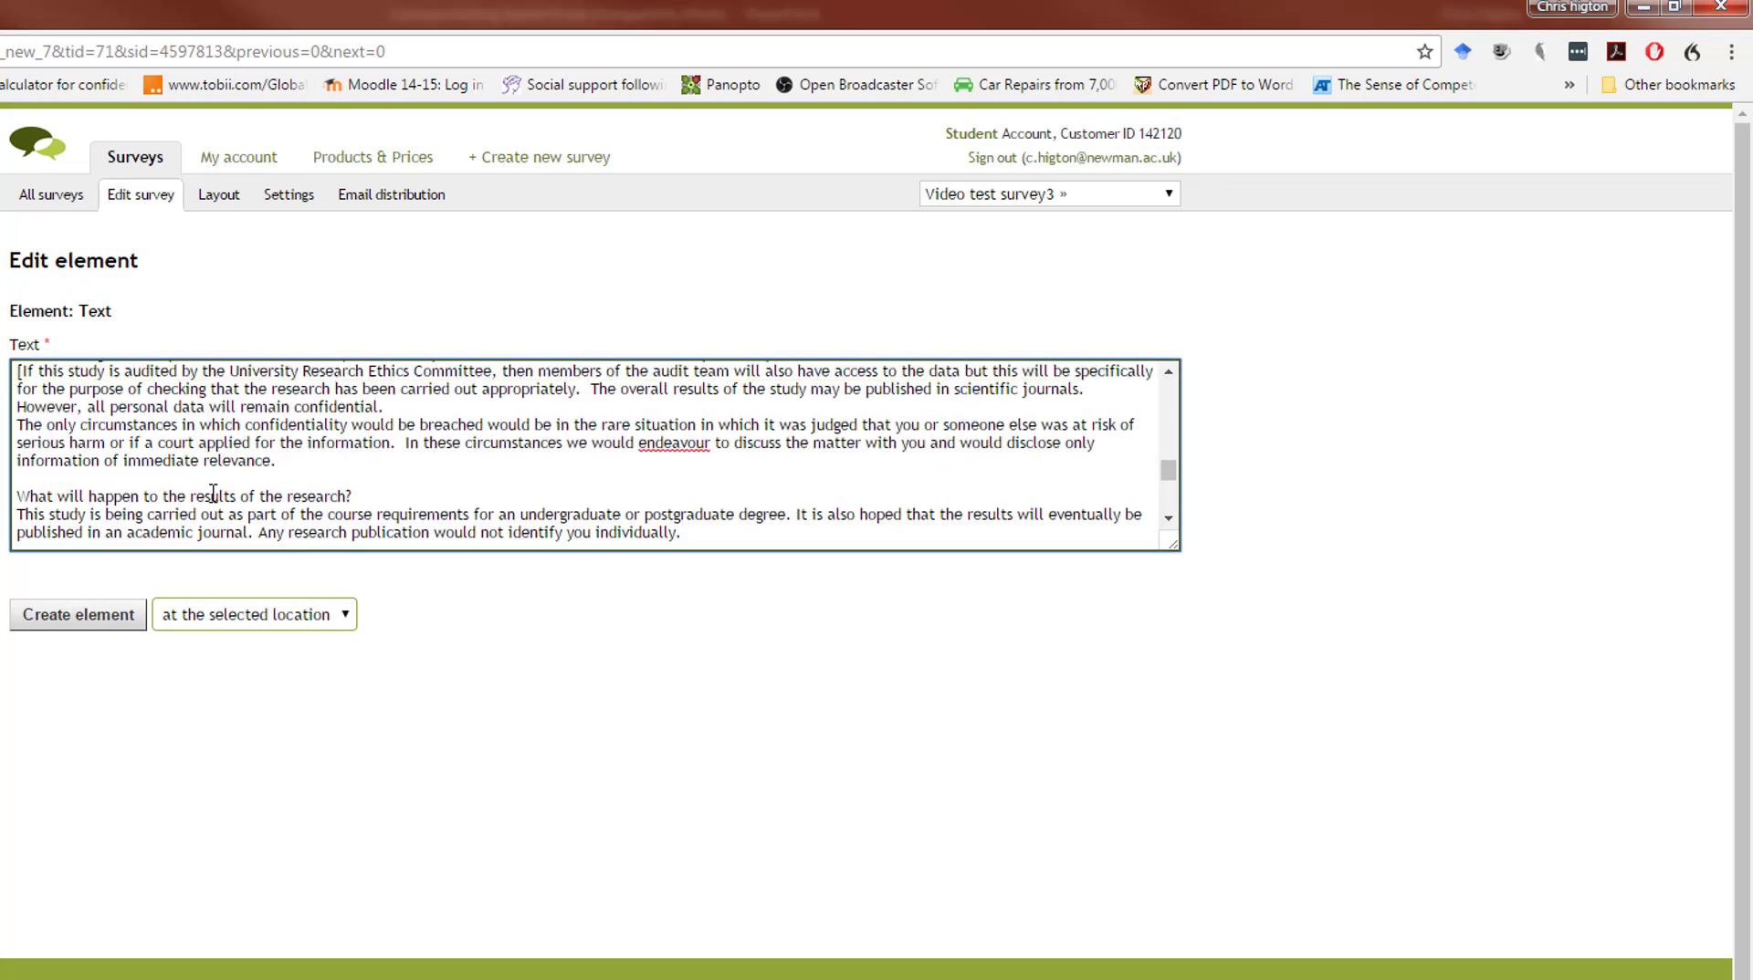
pyautogui.moveTo(1174, 545); pyautogui.dragTo(1731, 979)
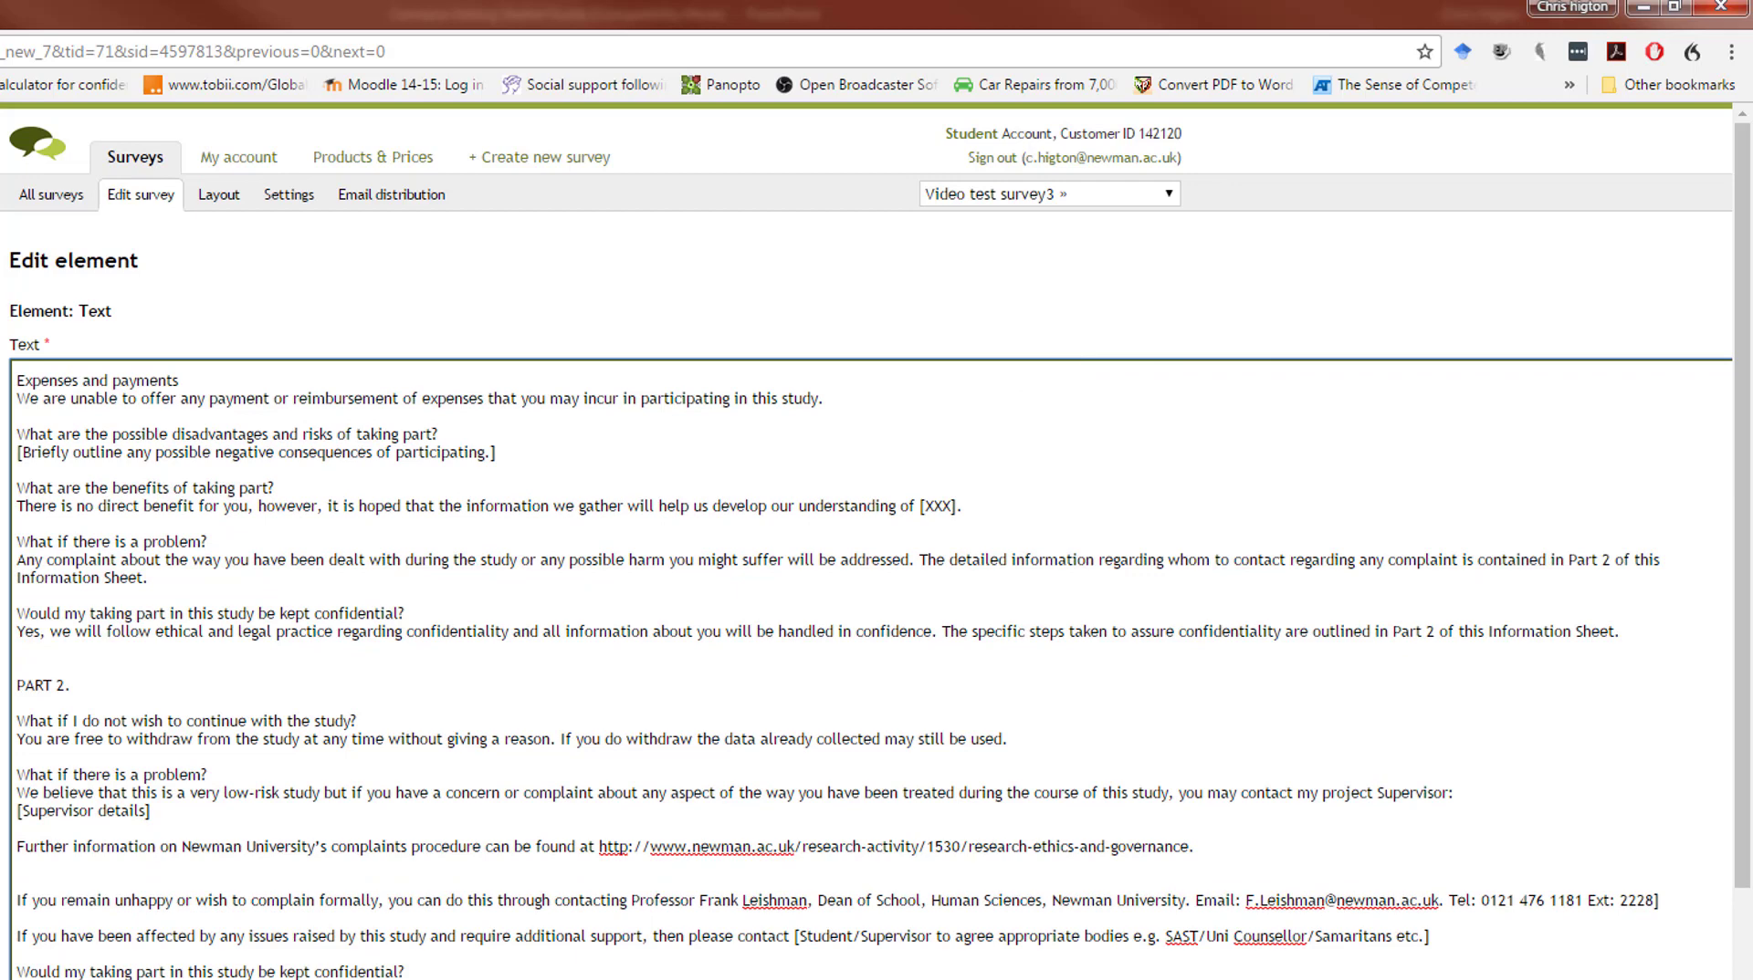
pyautogui.scroll(10, 767, 945)
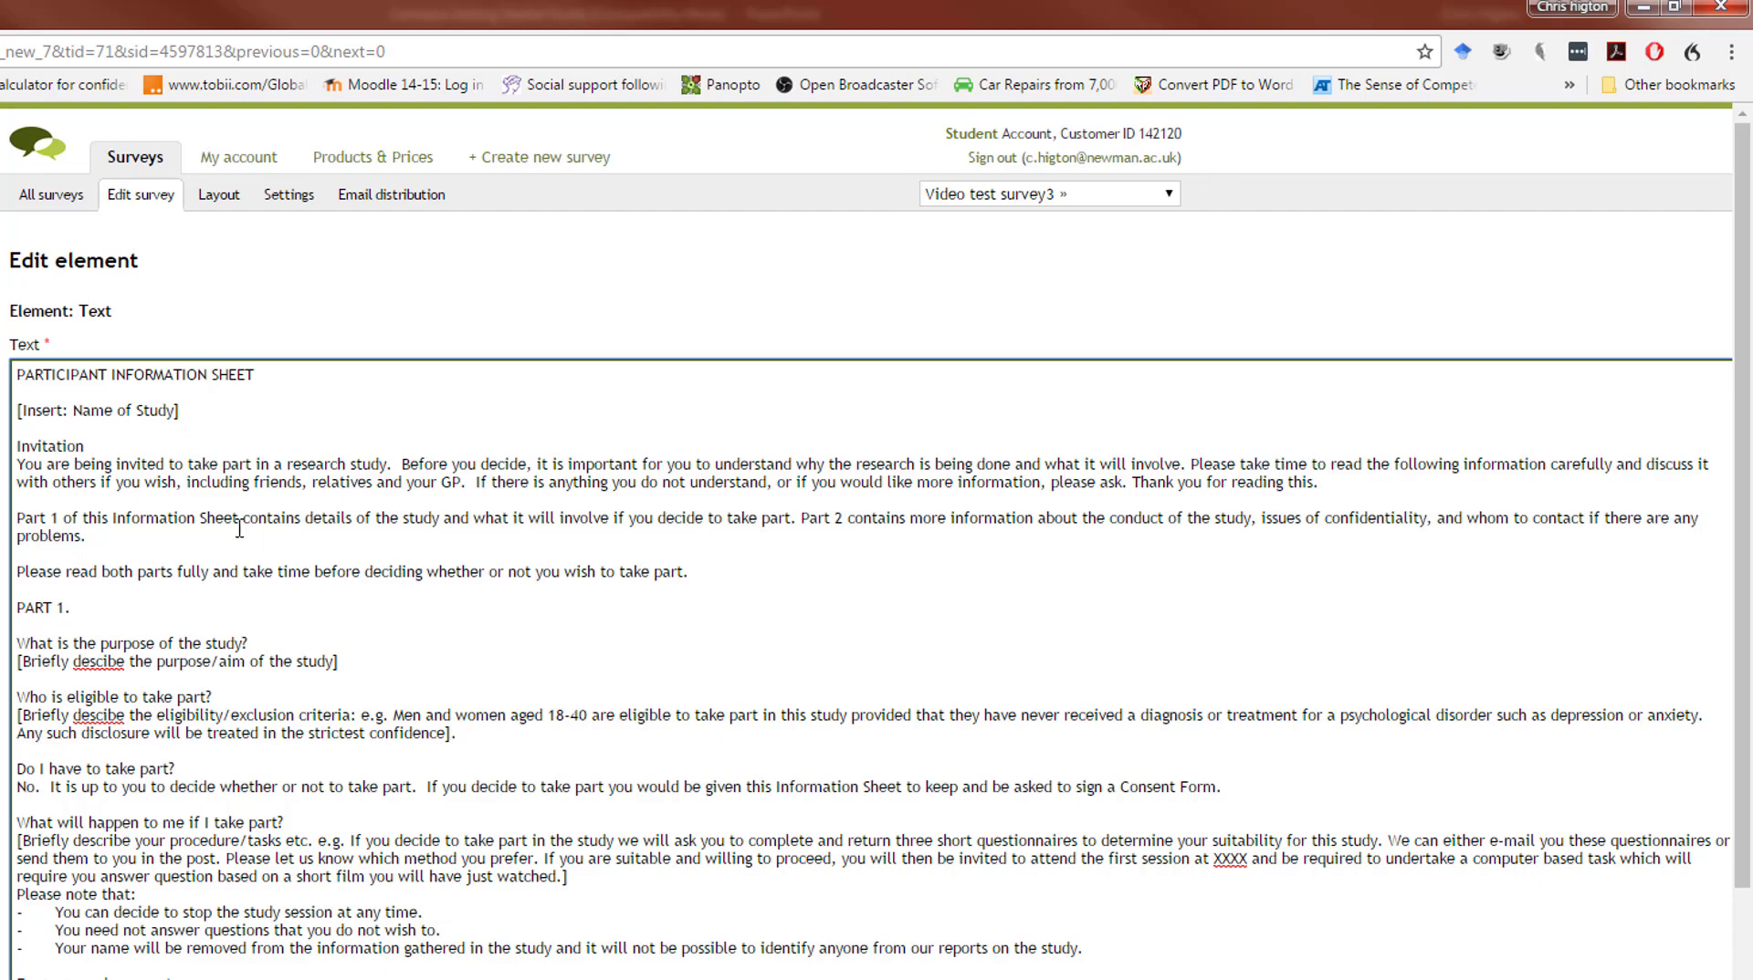
pyautogui.scroll(-15, 239, 530)
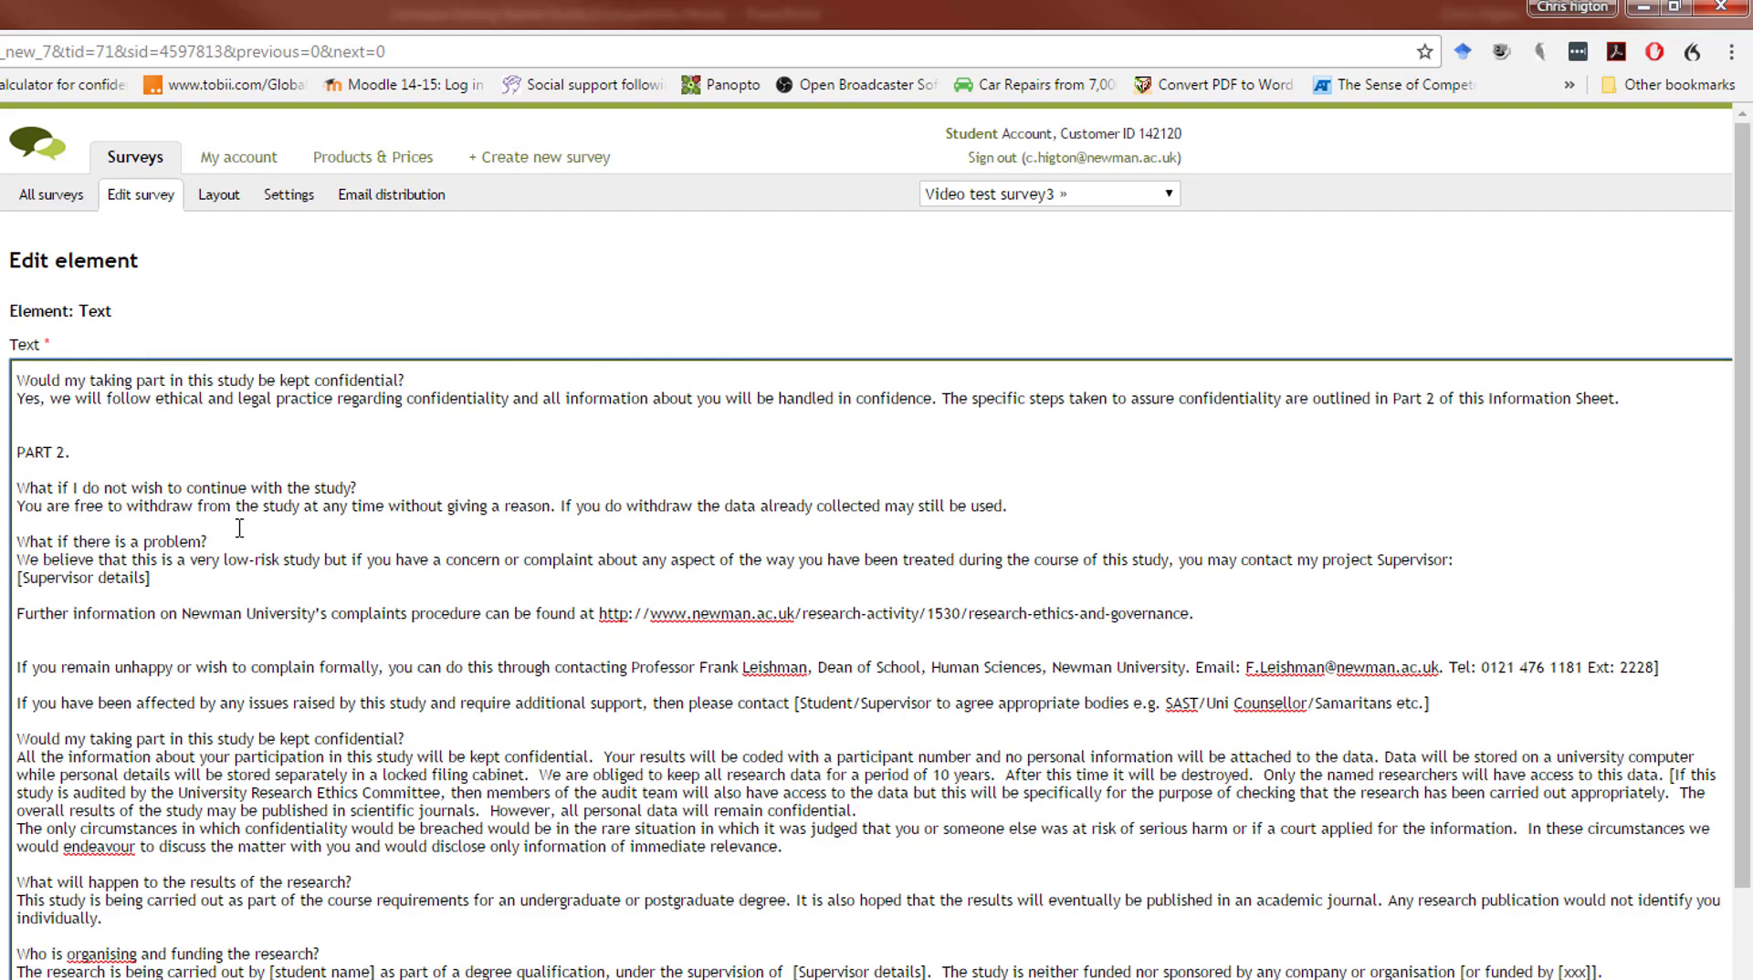
pyautogui.scroll(15, 239, 530)
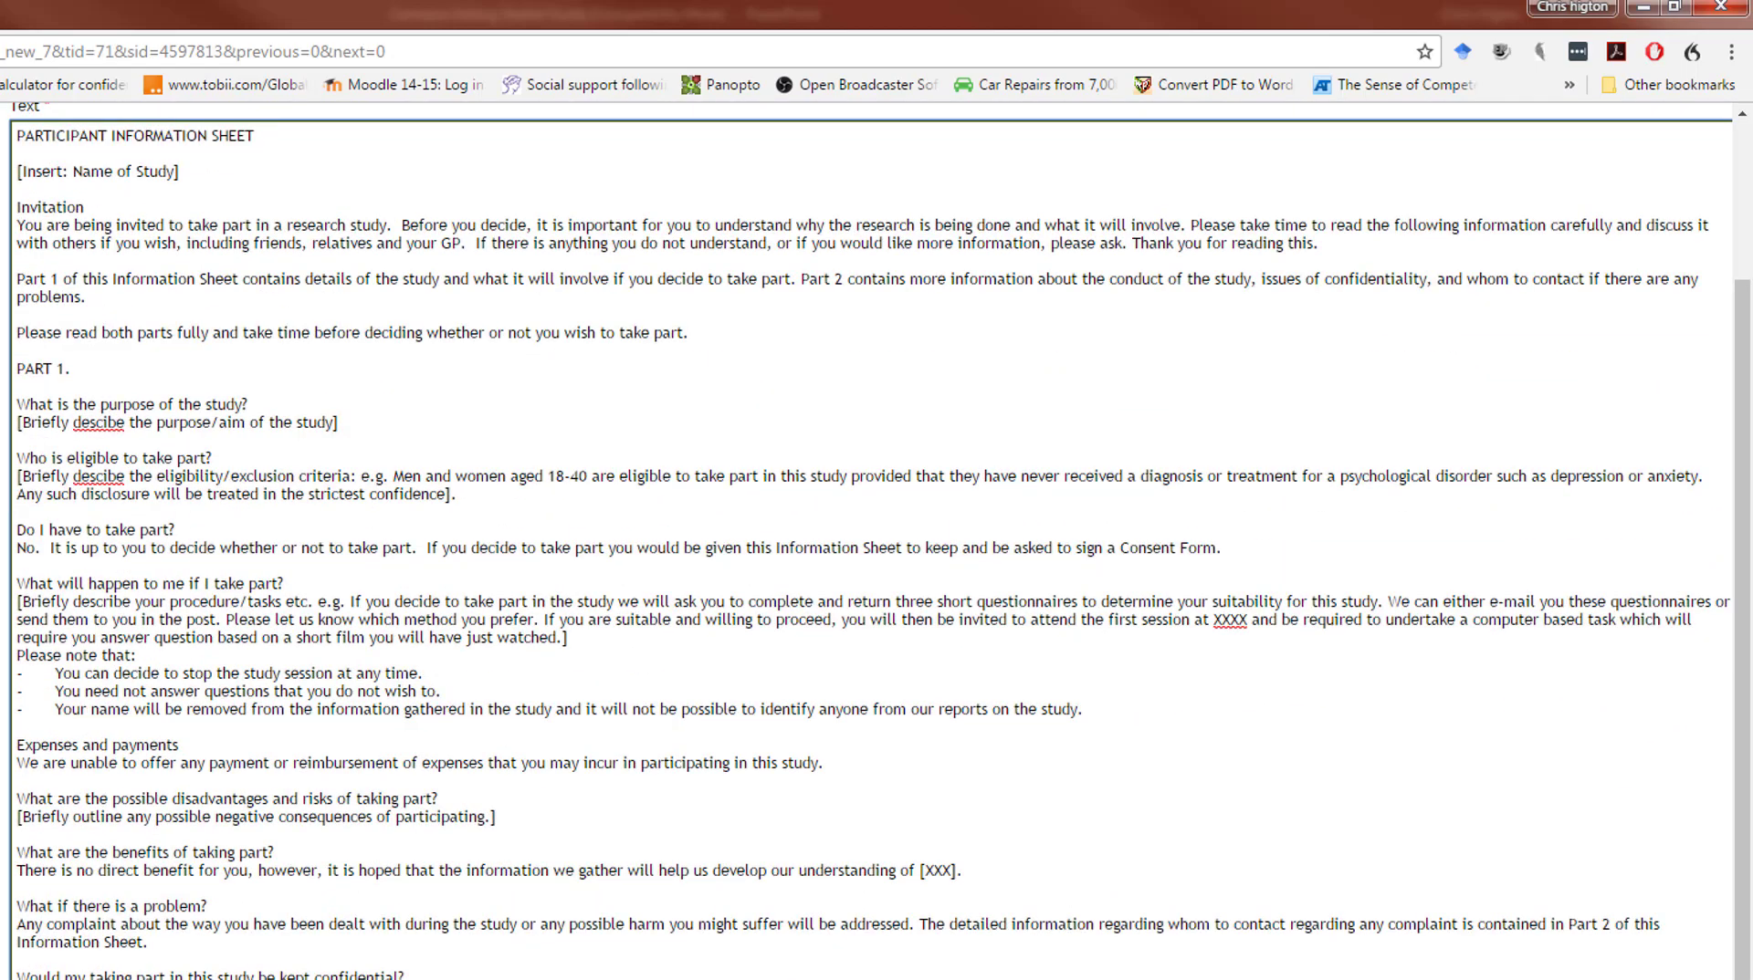
# Create the text element at the selected location and look over the participant information sheet on Page 1.
pyautogui.scroll(-20, 110, 878)
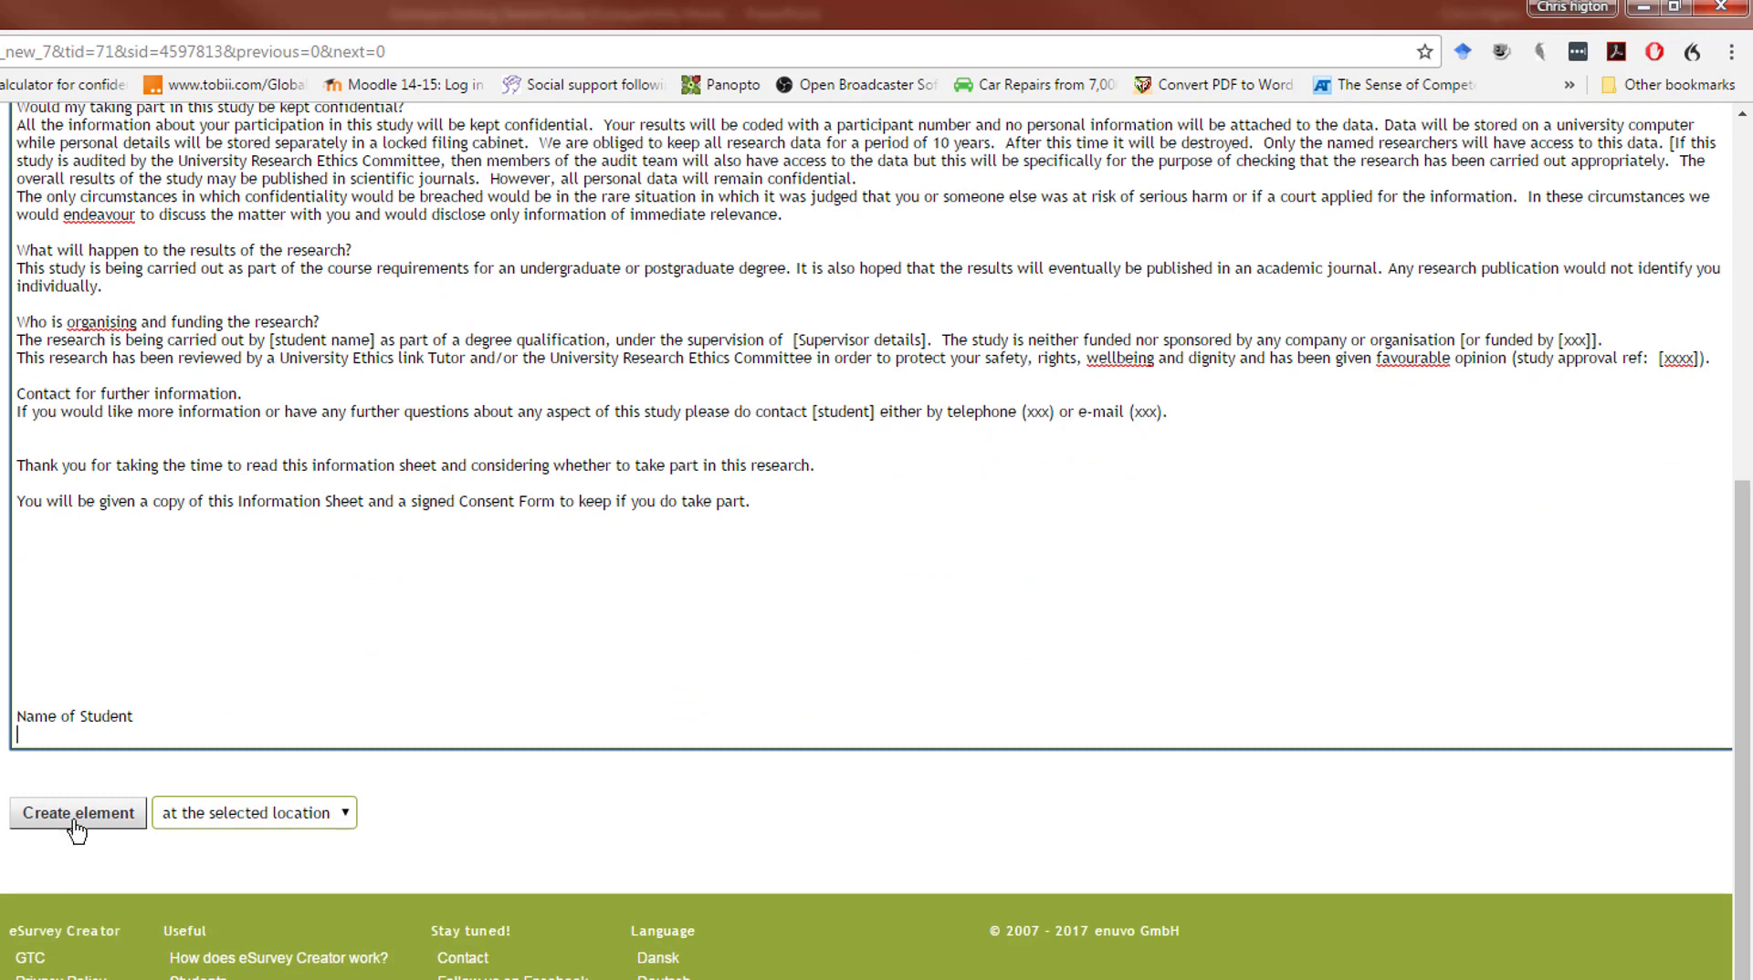
pyautogui.click(77, 832)
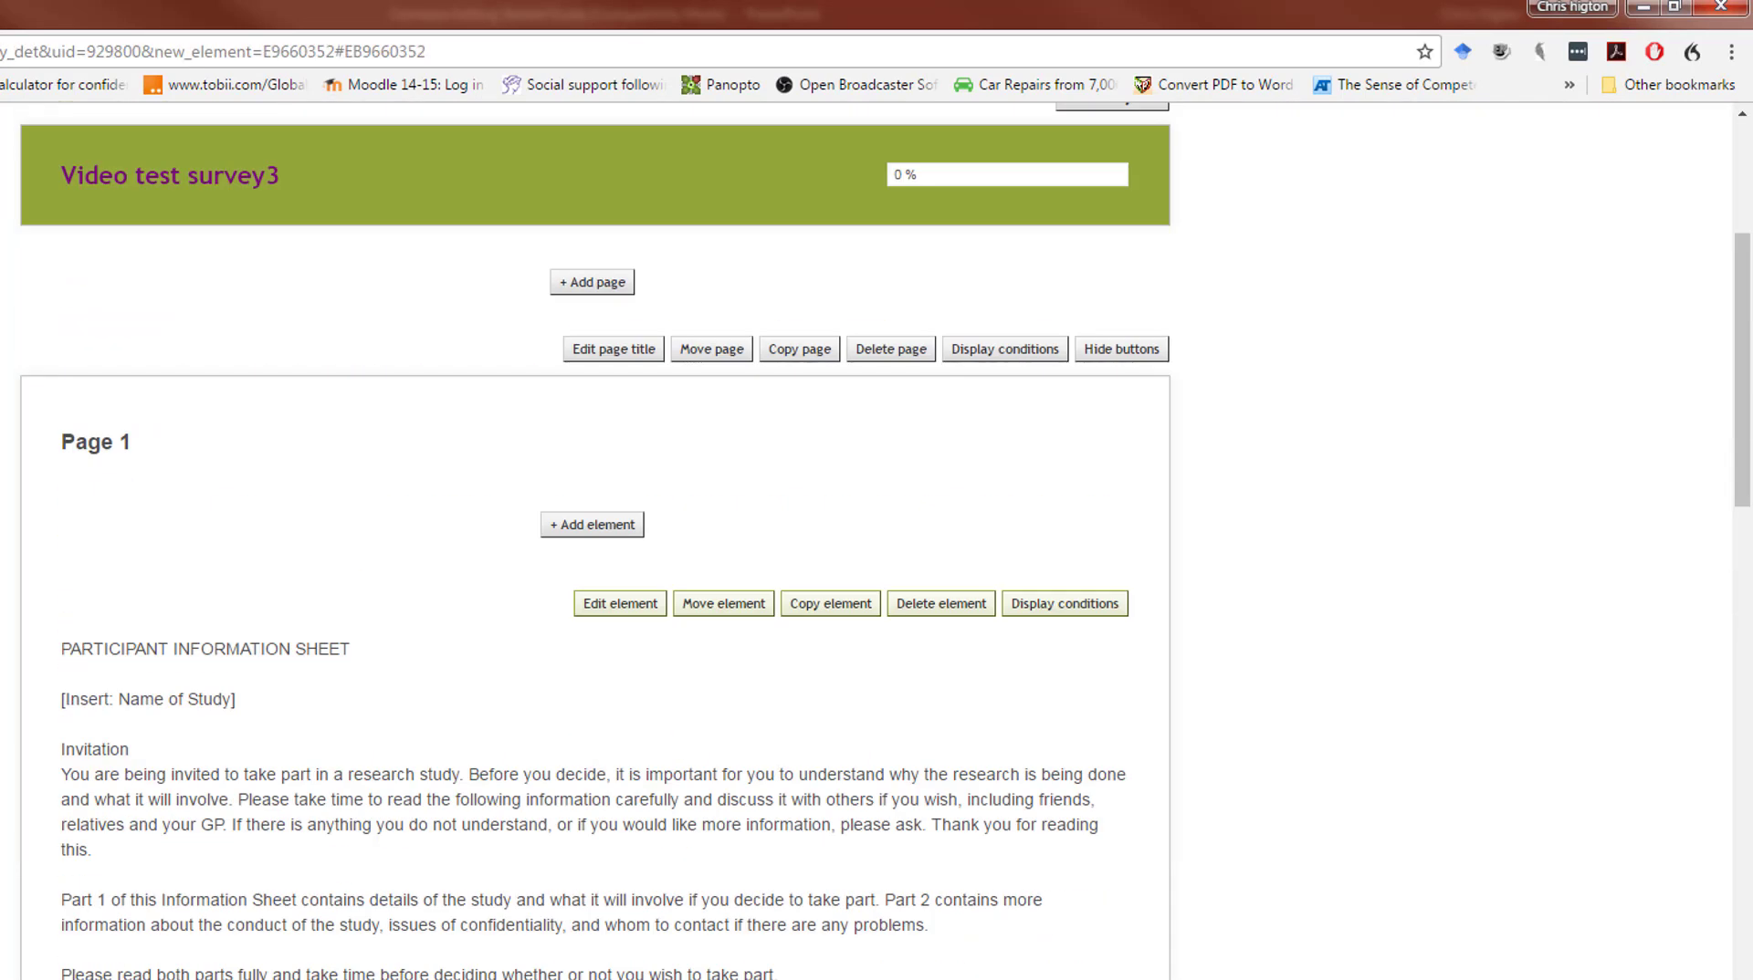
pyautogui.scroll(-12, 177, 819)
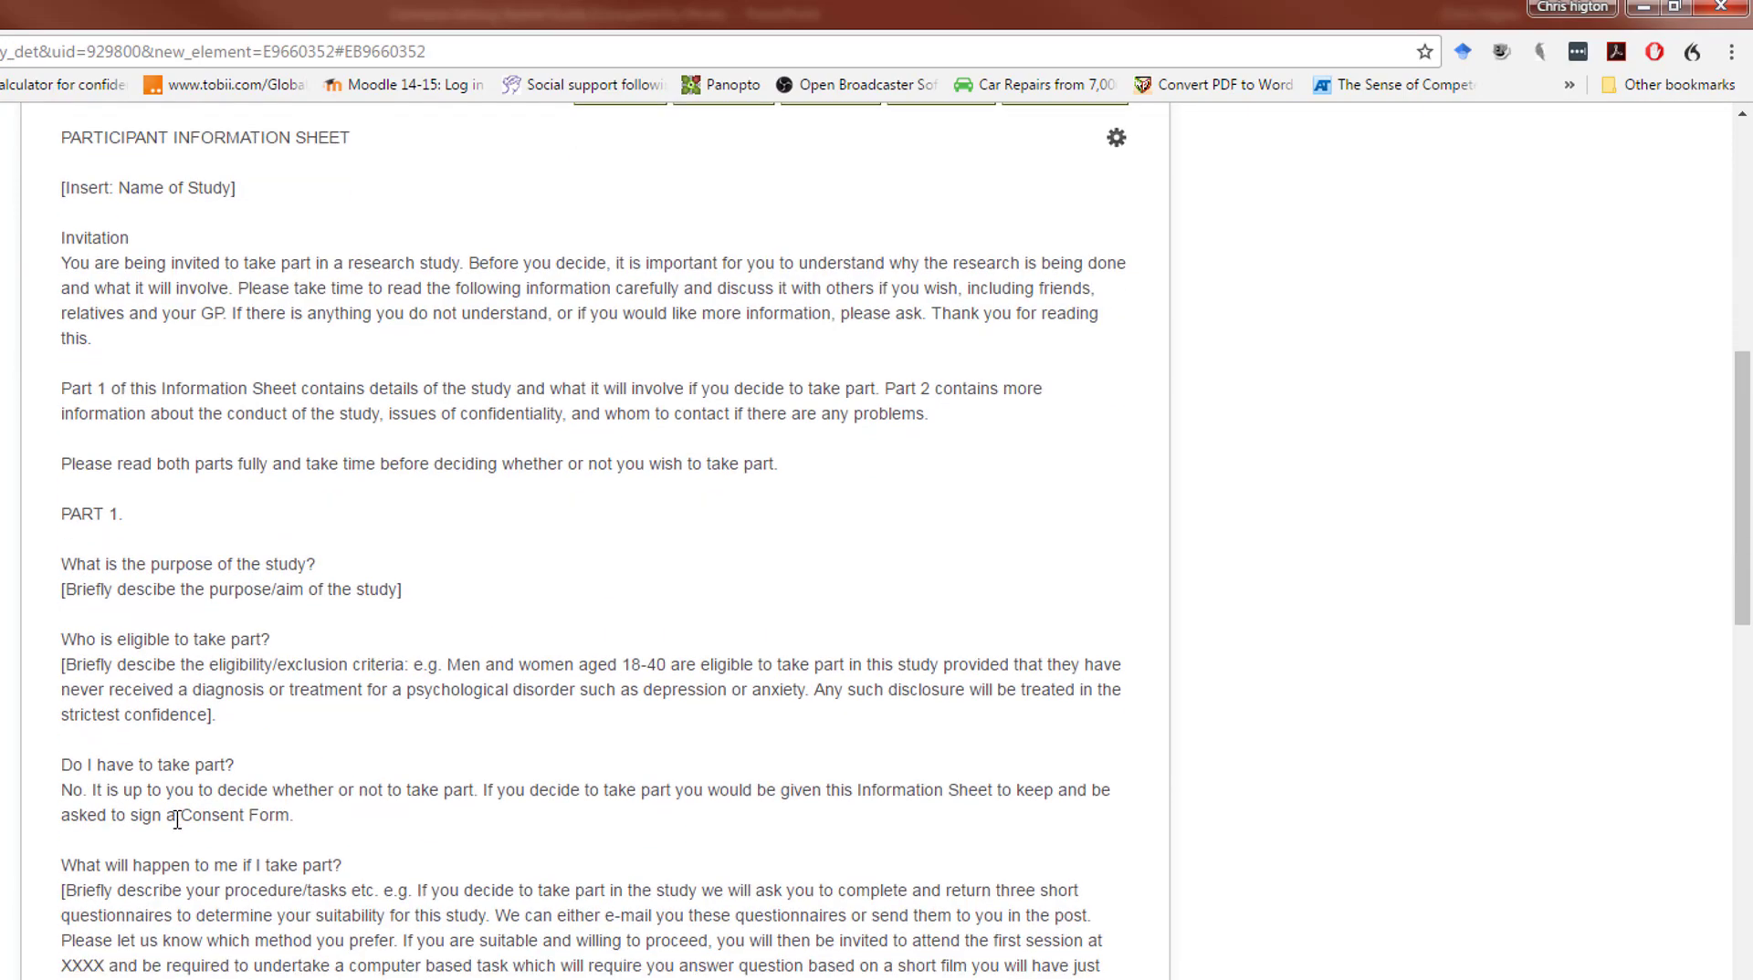
pyautogui.scroll(-10, 177, 819)
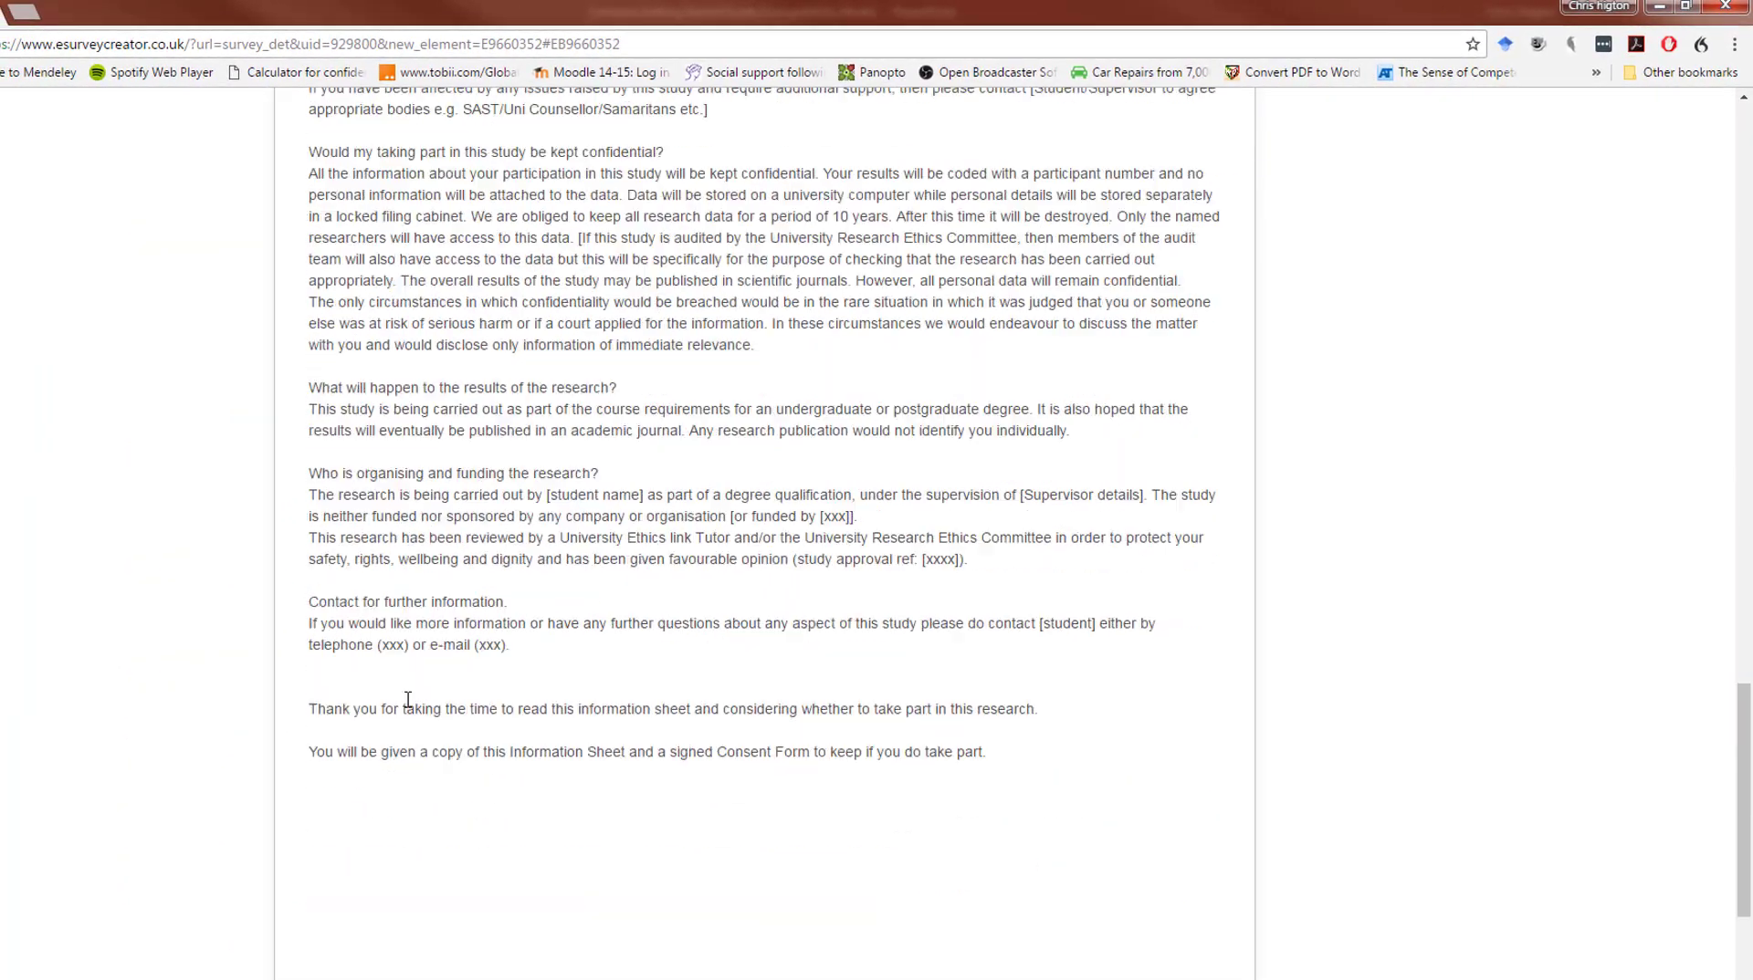
# Add an element below the information sheet, choosing the "Single selection, listed" question type.
pyautogui.click(780, 943)
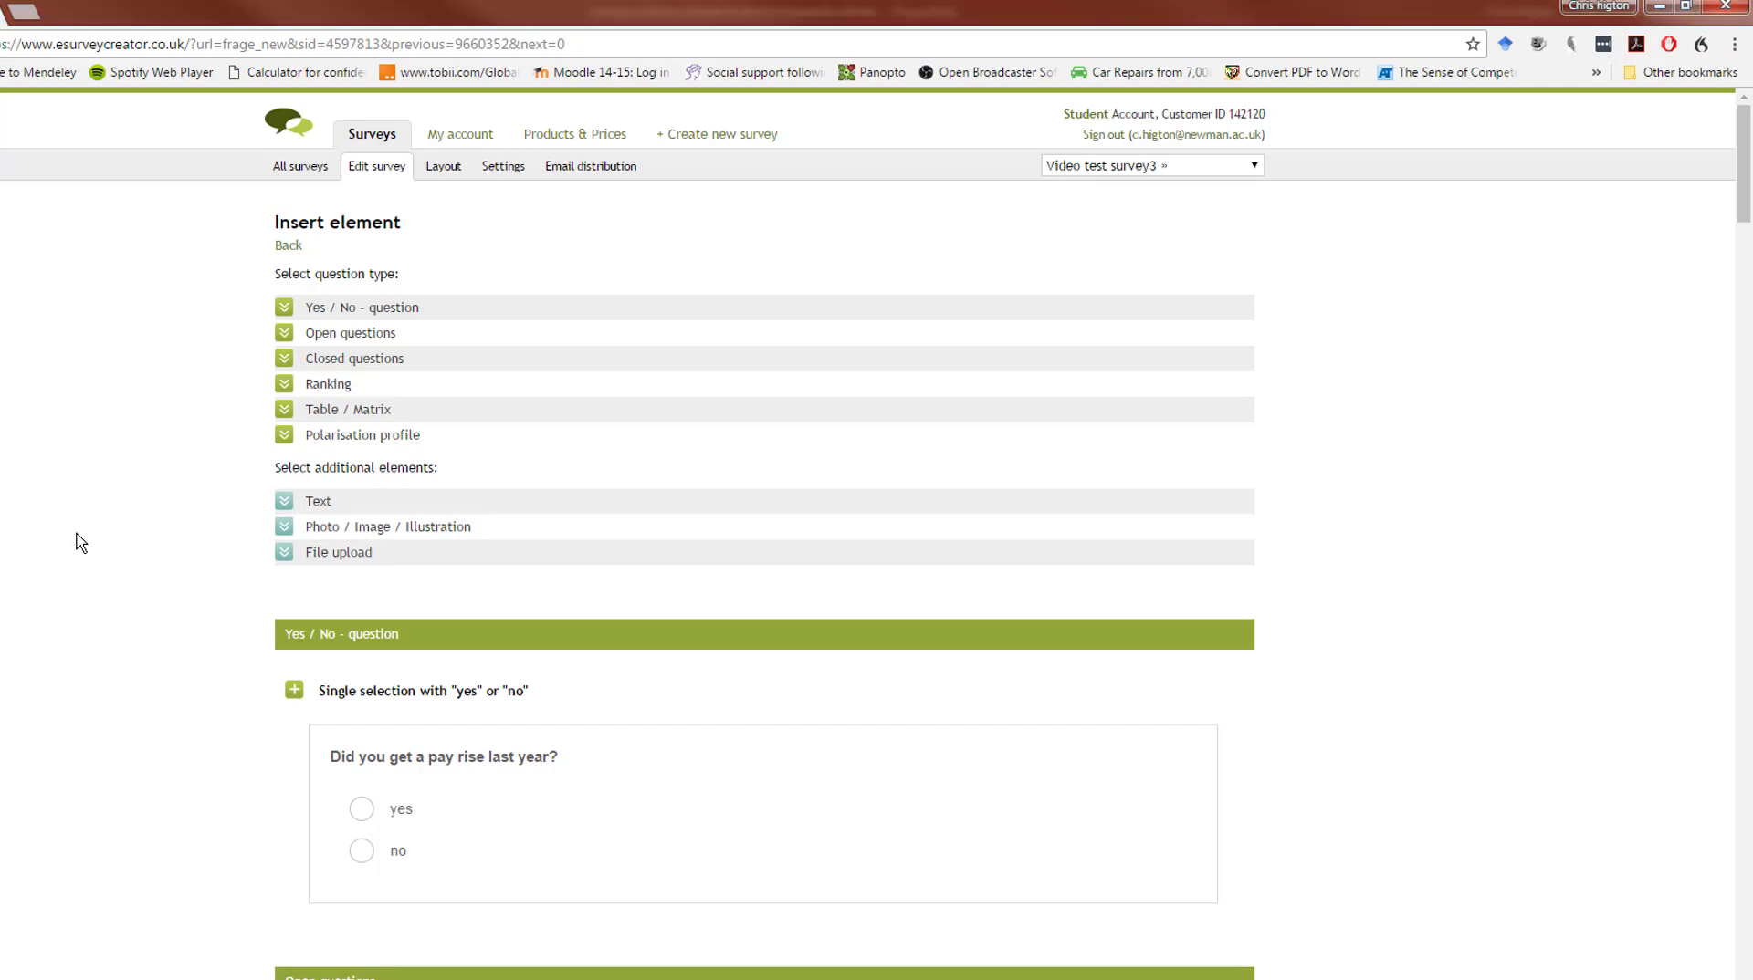
pyautogui.scroll(-3, 74, 539)
pyautogui.scroll(-13, 213, 563)
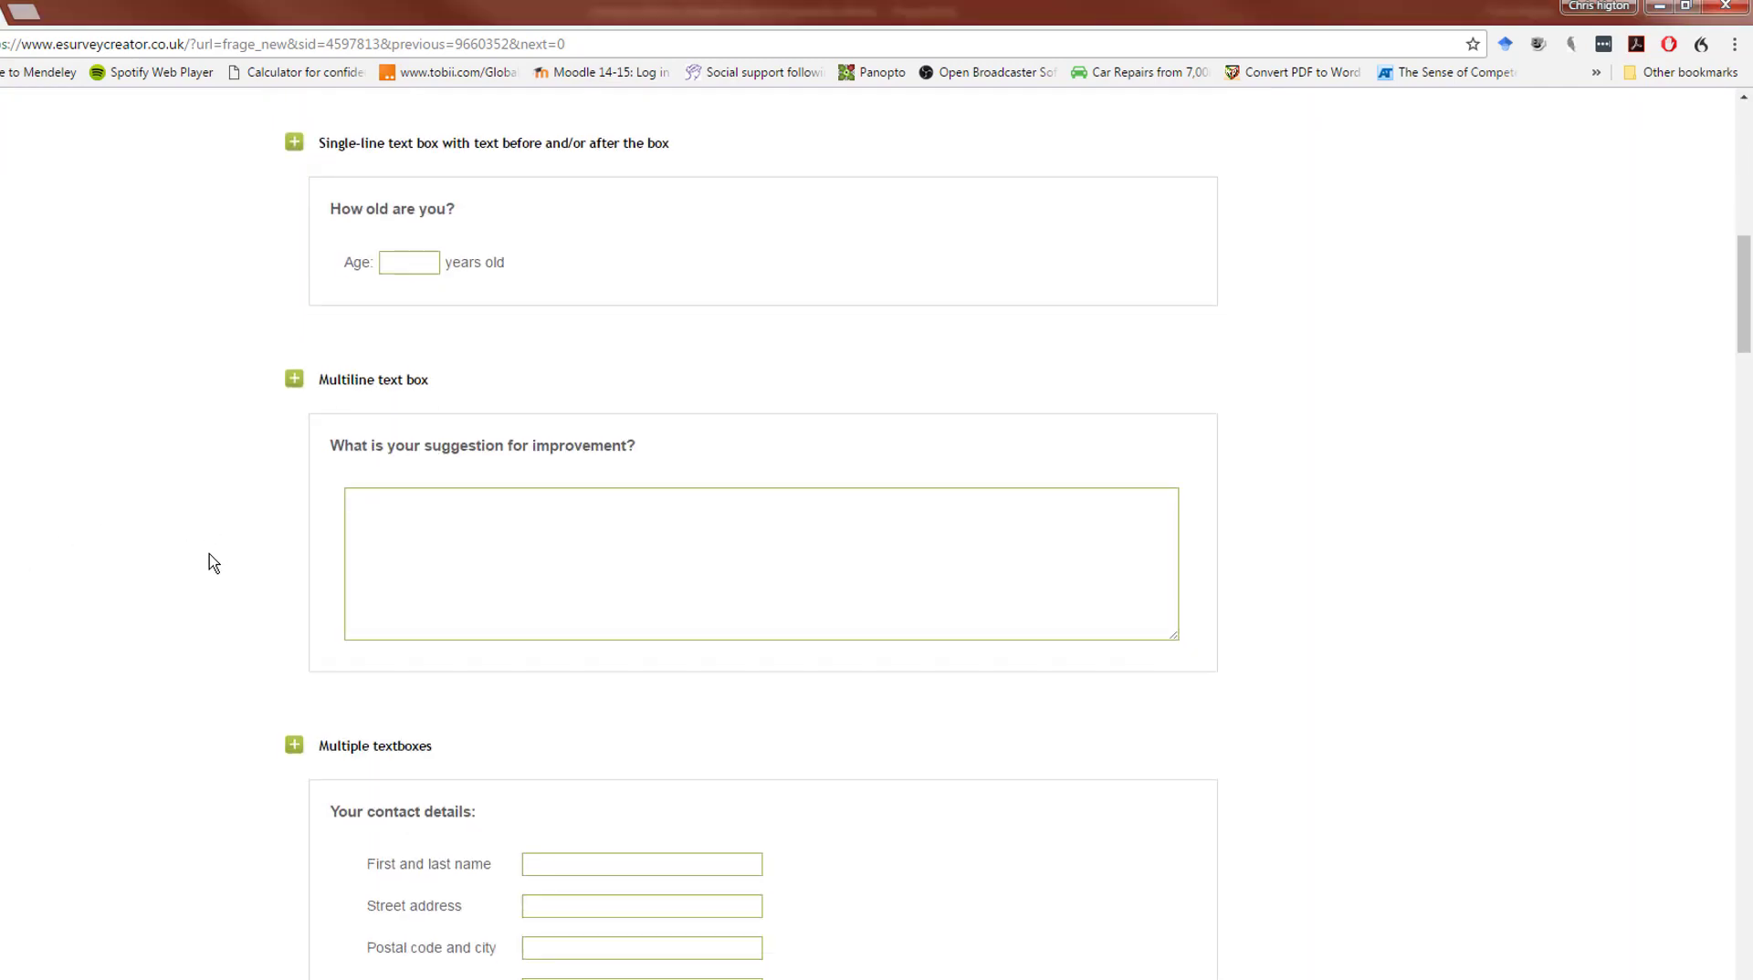
pyautogui.scroll(-9, 213, 563)
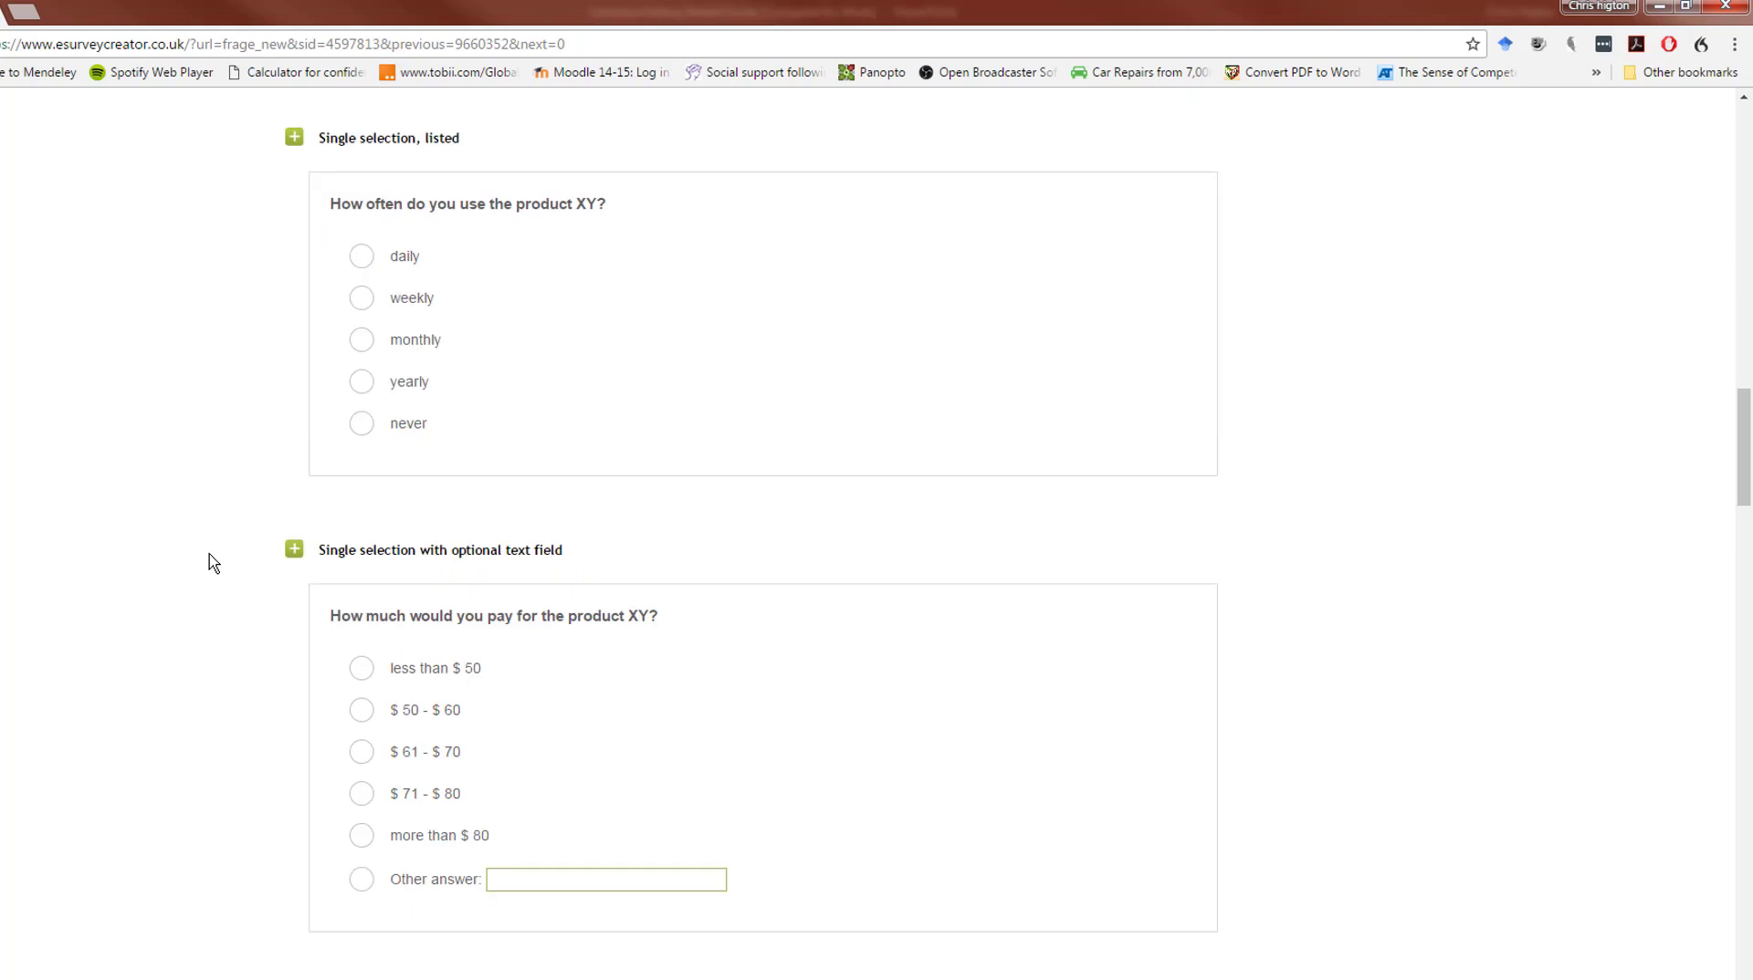
pyautogui.scroll(2, 212, 560)
pyautogui.click(296, 340)
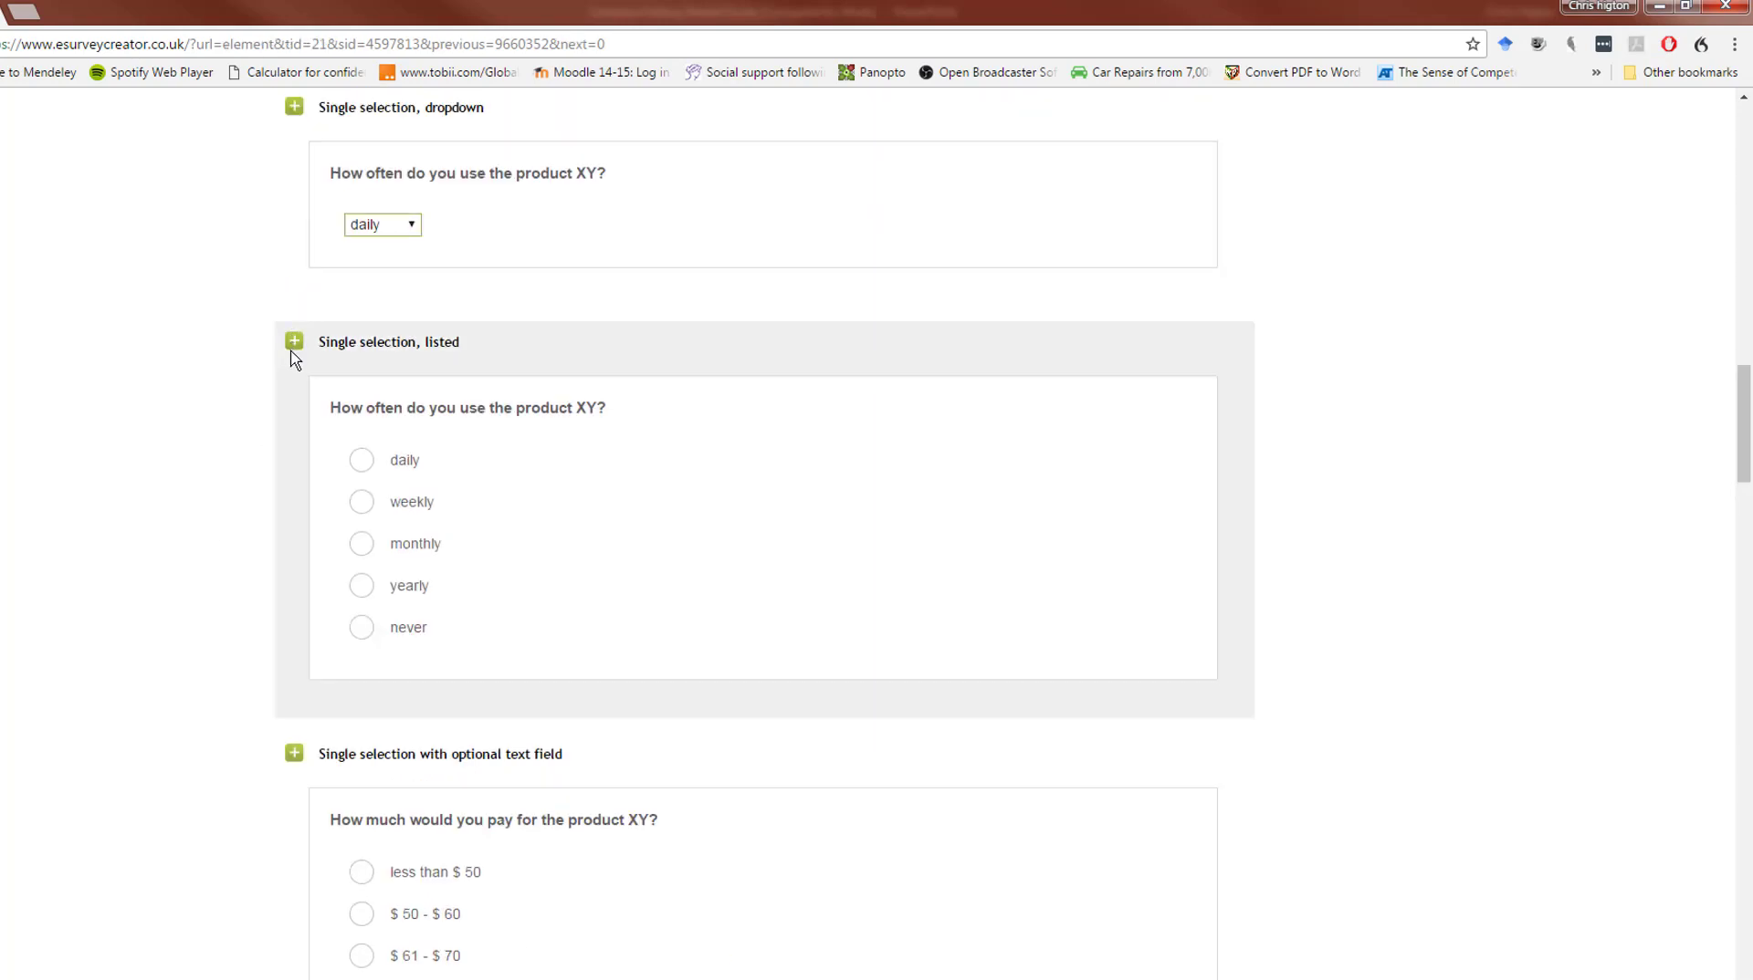
# Paste the copied consent to research form as the question text and enlarge its box to show the full form.
pyautogui.rightClick(322, 363)
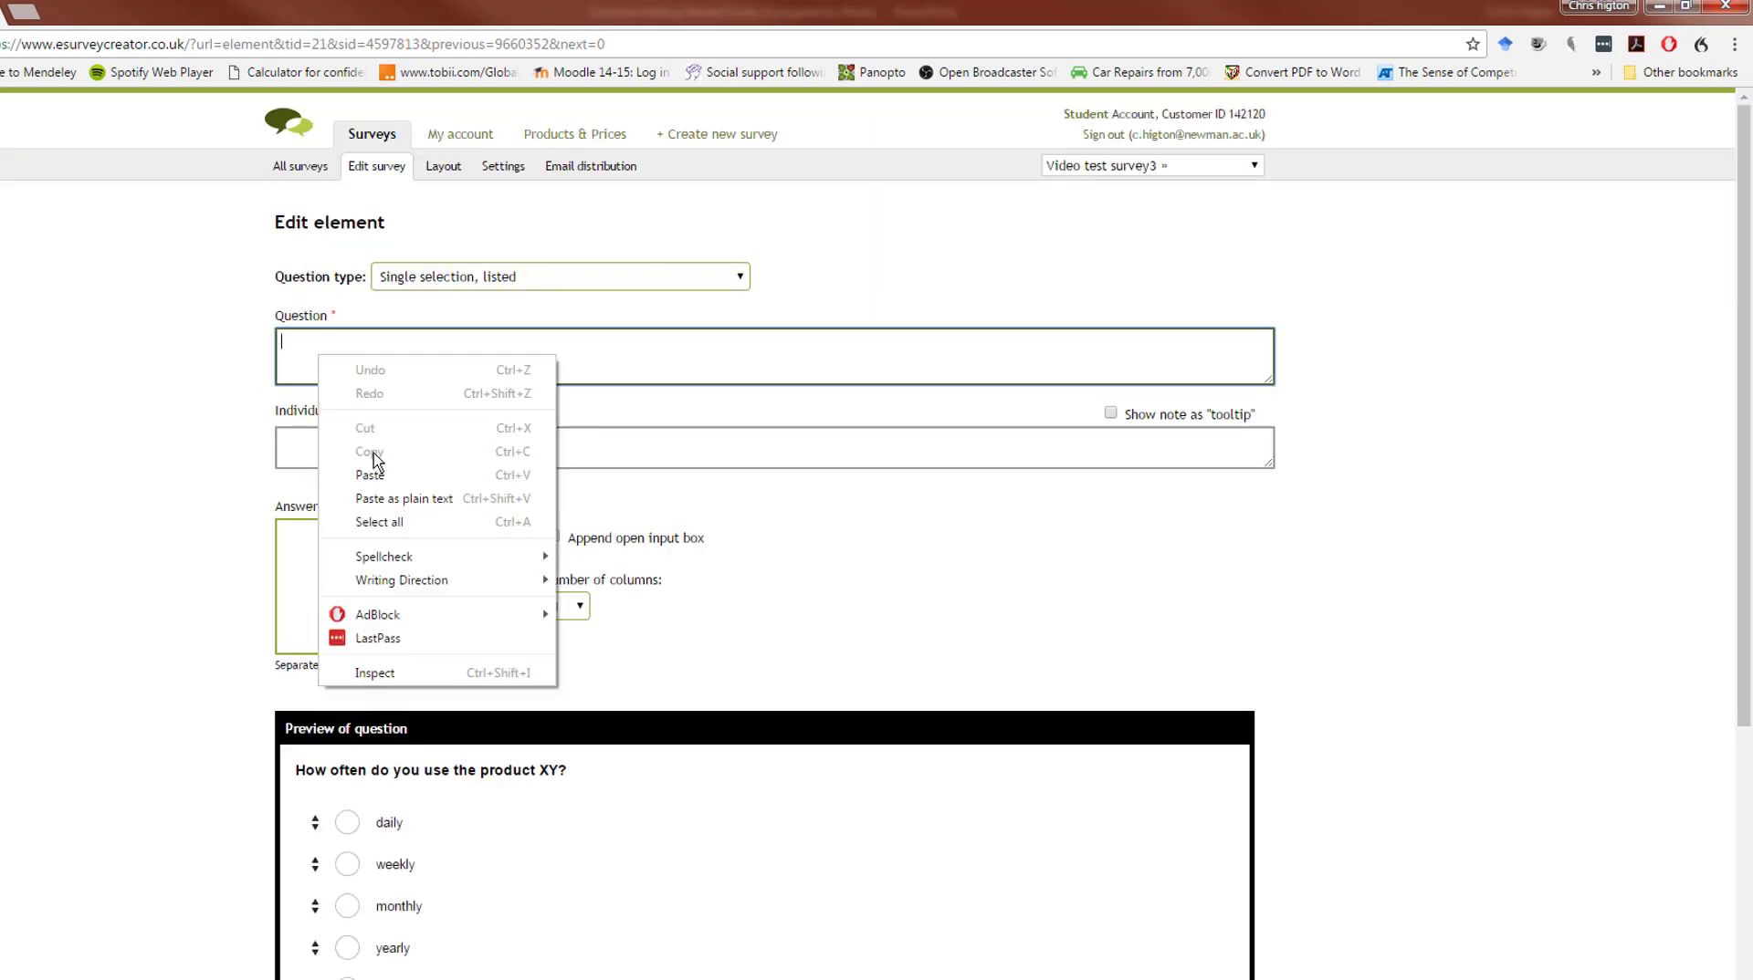
pyautogui.click(376, 470)
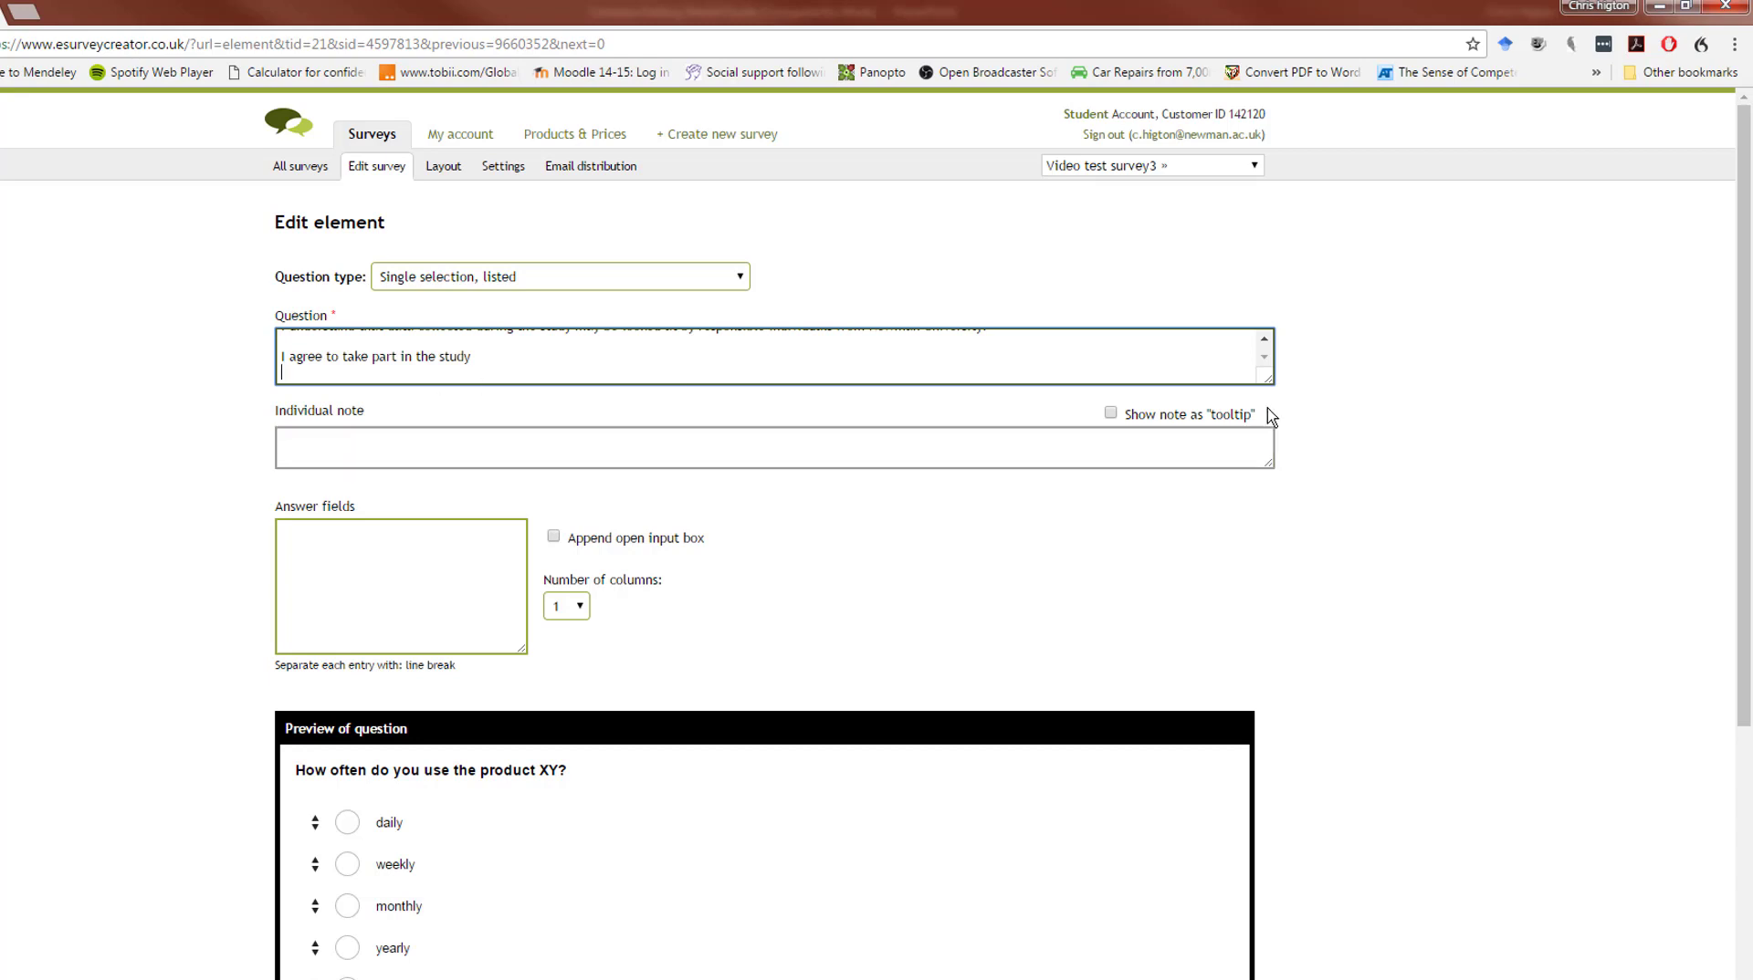
pyautogui.moveTo(1273, 381); pyautogui.dragTo(1446, 771)
pyautogui.scroll(-6, 912, 770)
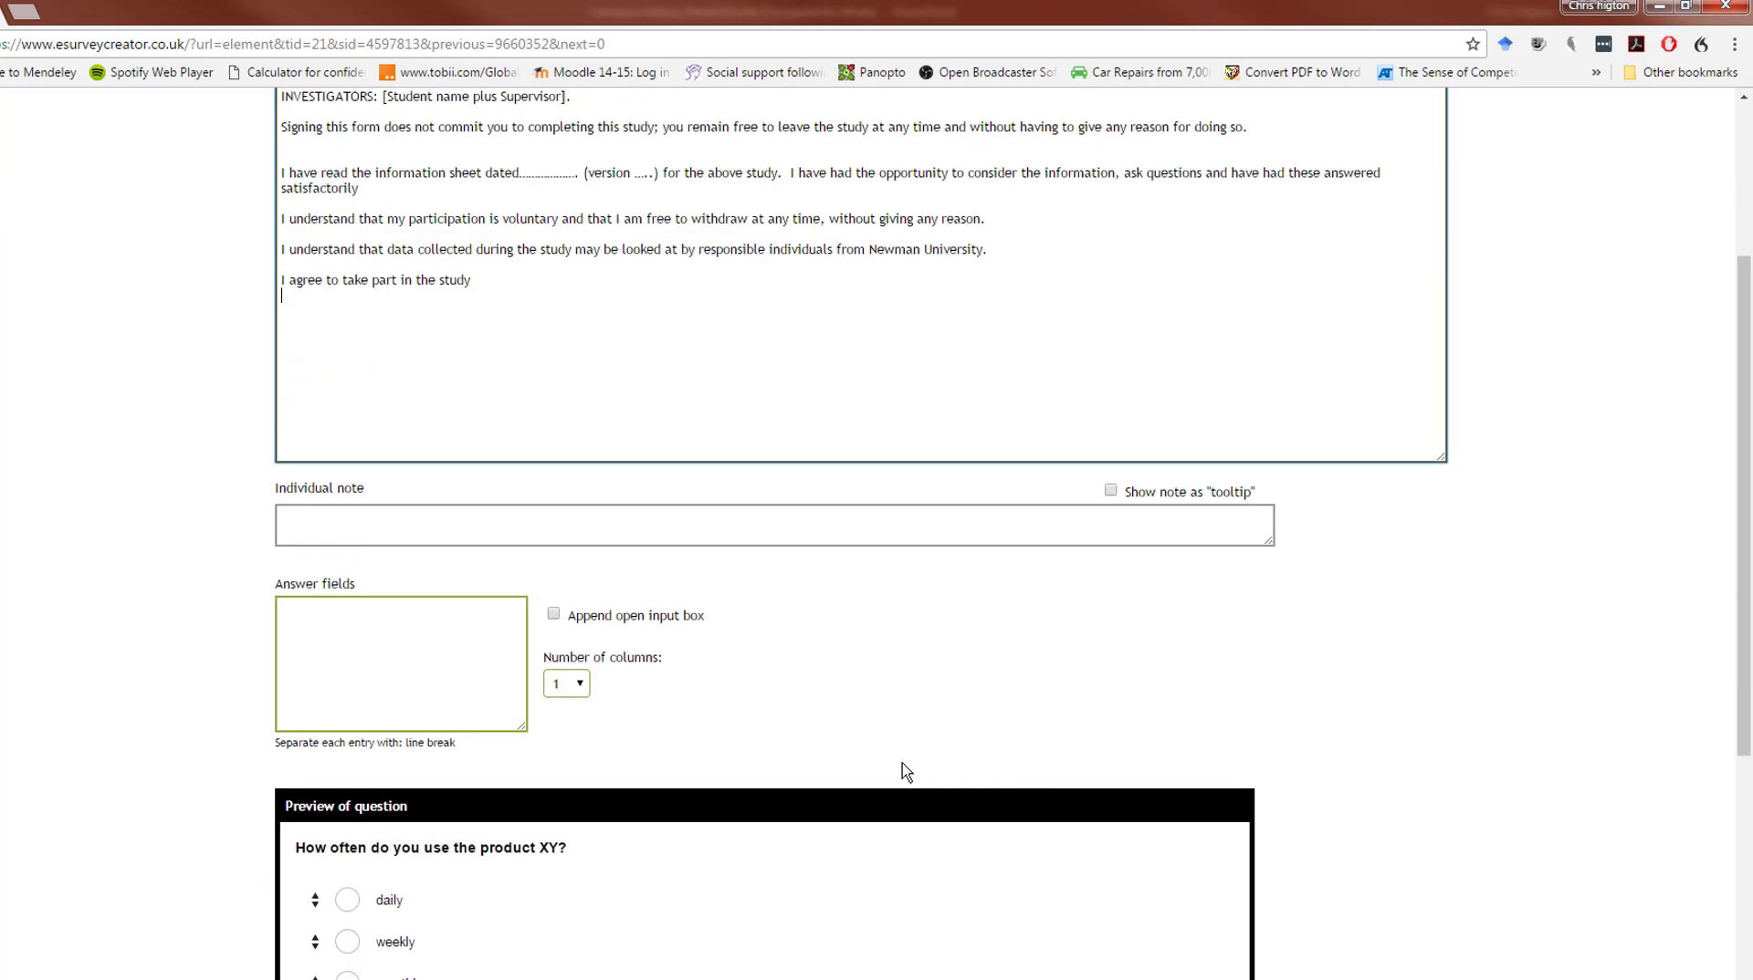
# Enter two answers on separate lines: "I agree to the above" and "I do not agree to the above".
pyautogui.click(337, 426)
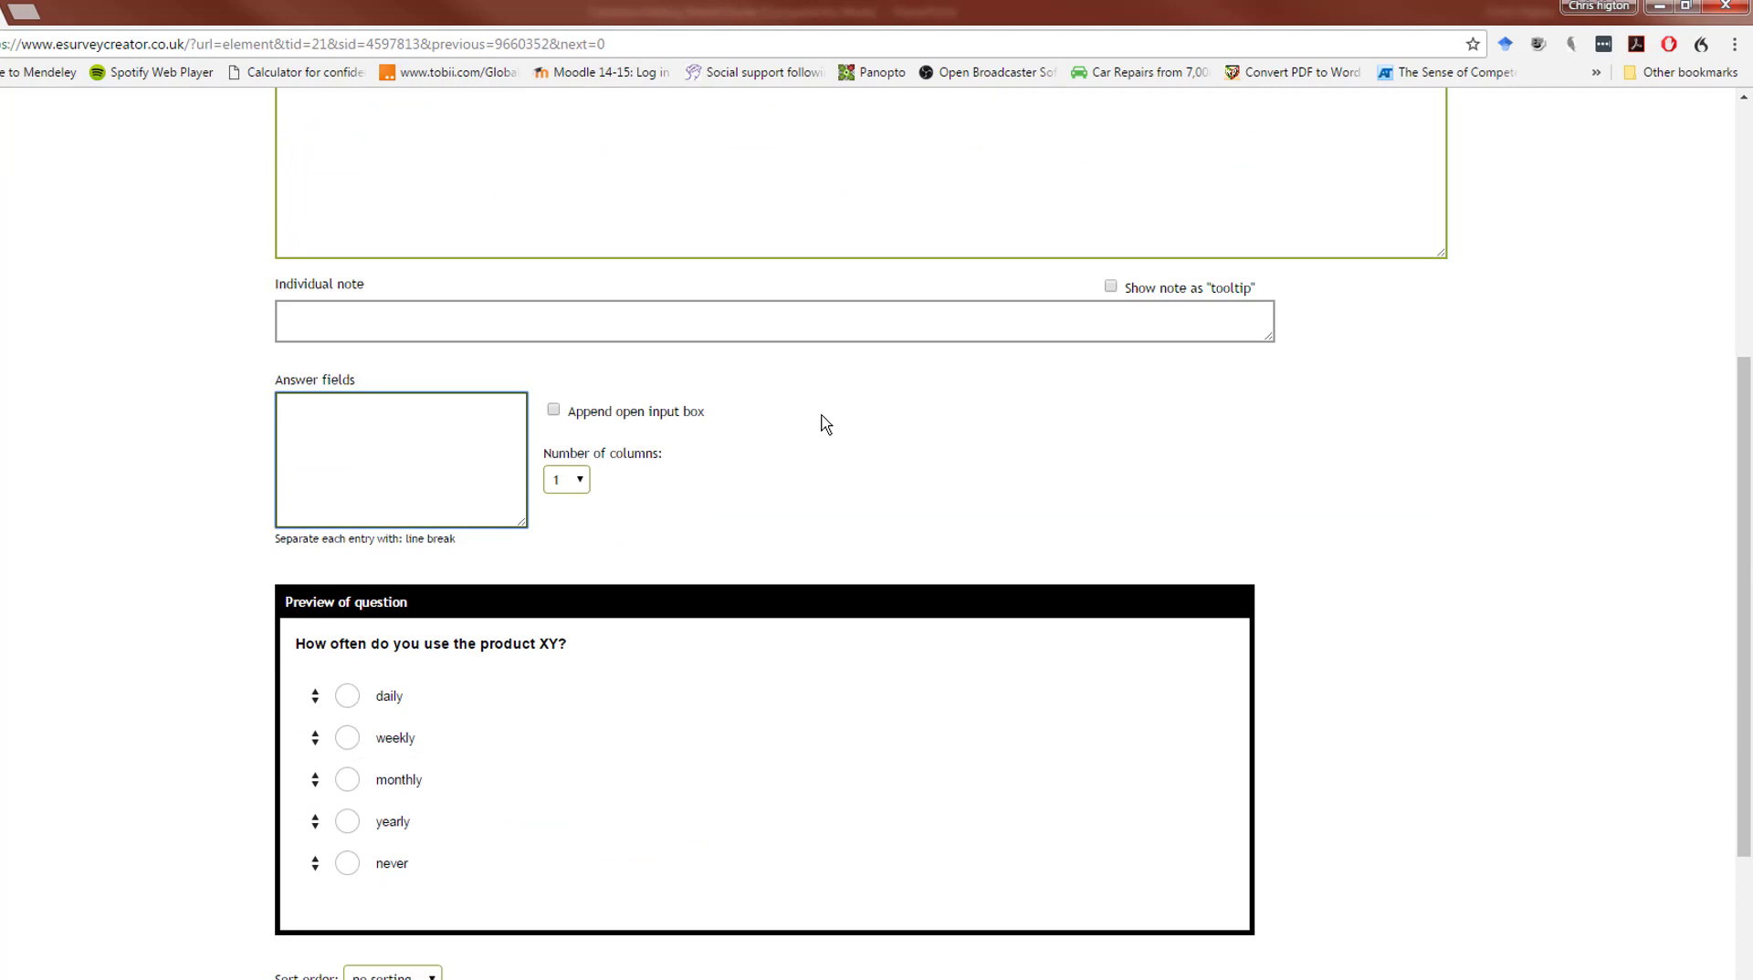
pyautogui.write('I agree to the')
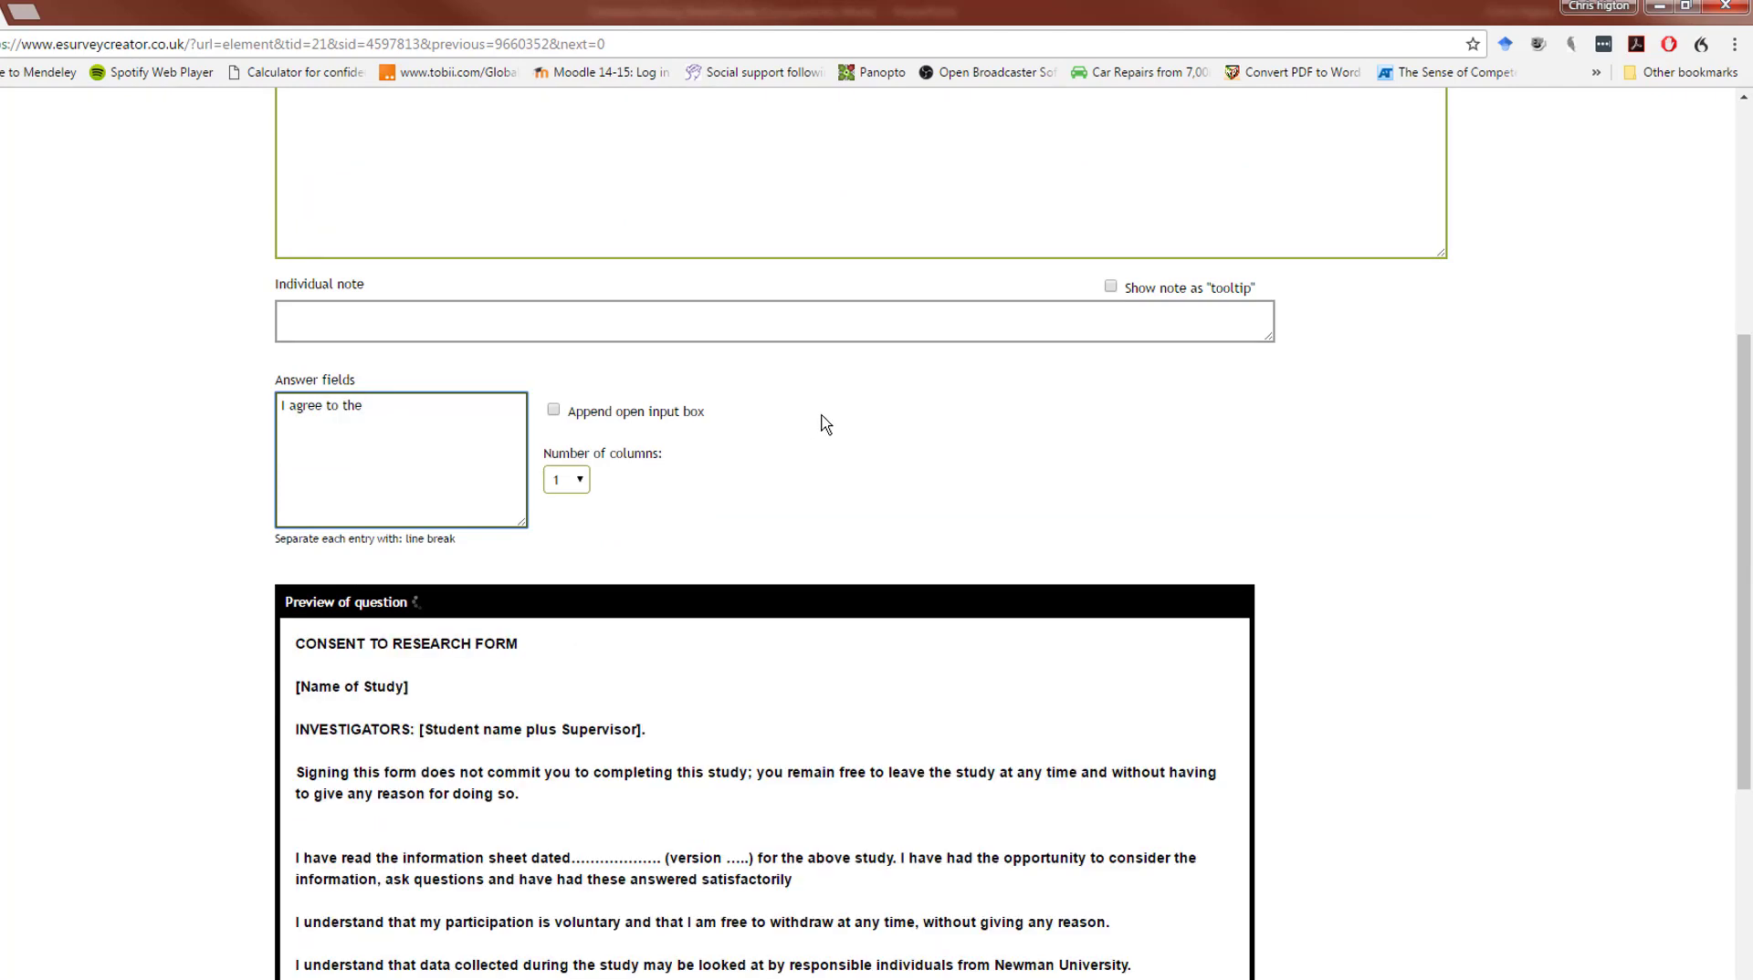
pyautogui.write(' above')
pyautogui.press('Return')
pyautogui.write('I do not agree to the av')
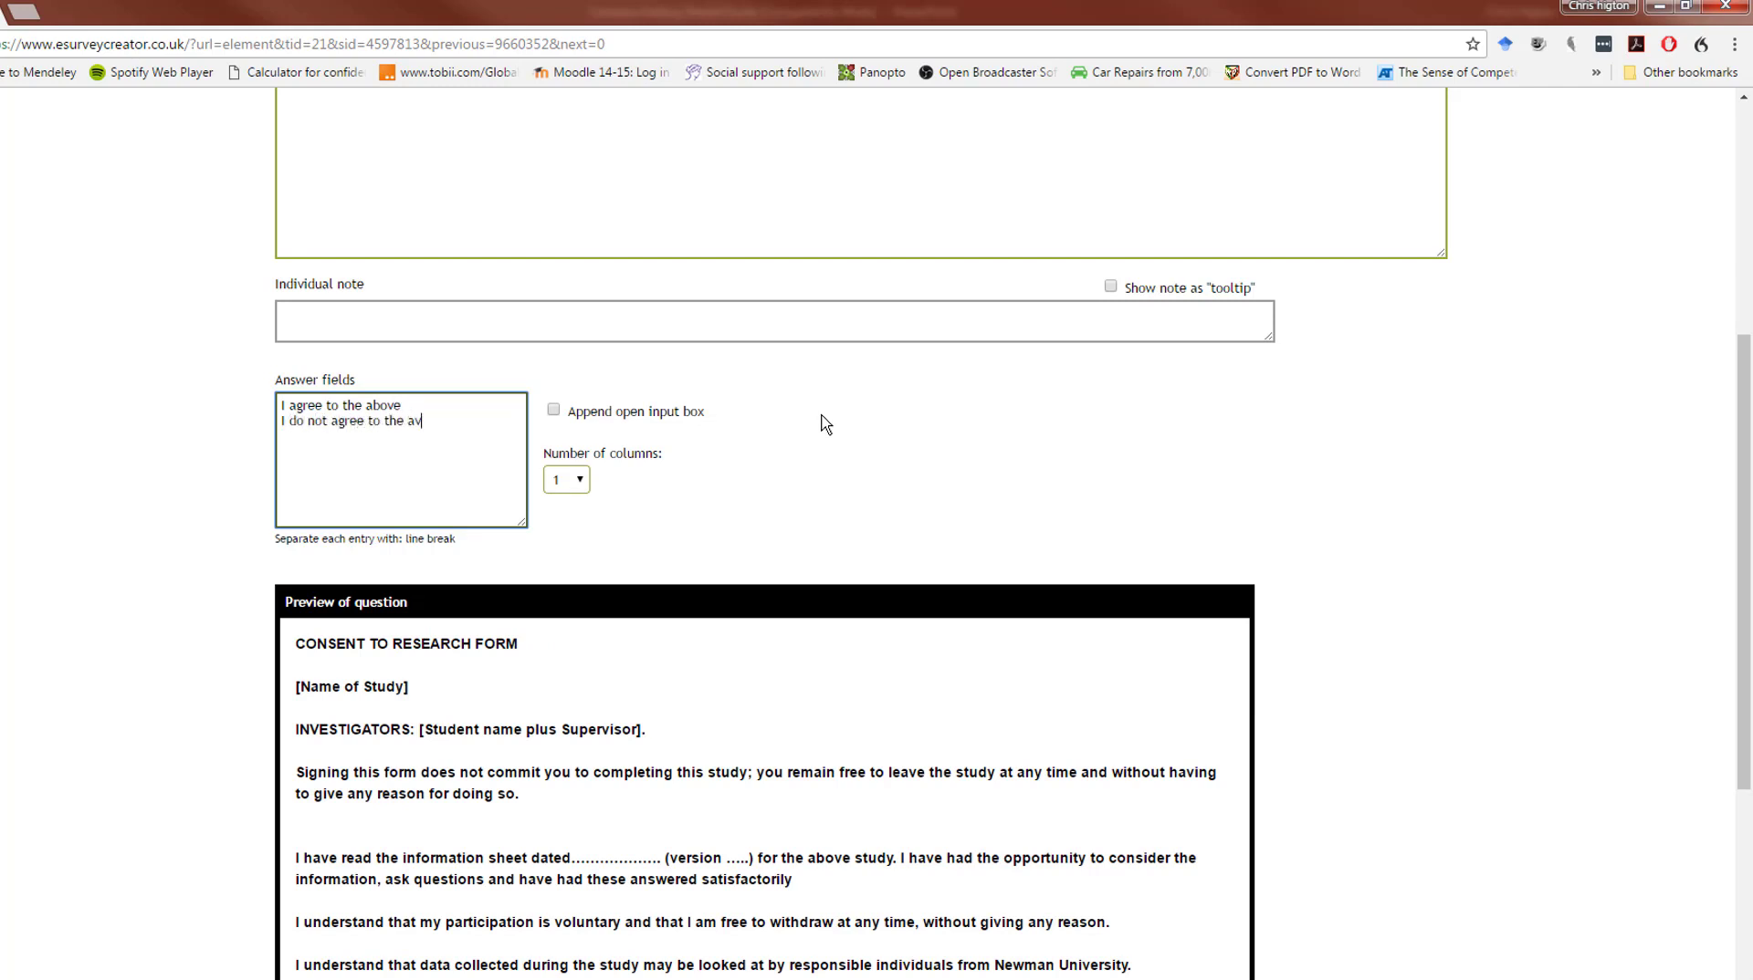
pyautogui.press('BackSpace')
pyautogui.write('bove')
# Make the consent question mandatory and create it at the selected location.
pyautogui.scroll(-3, 826, 399)
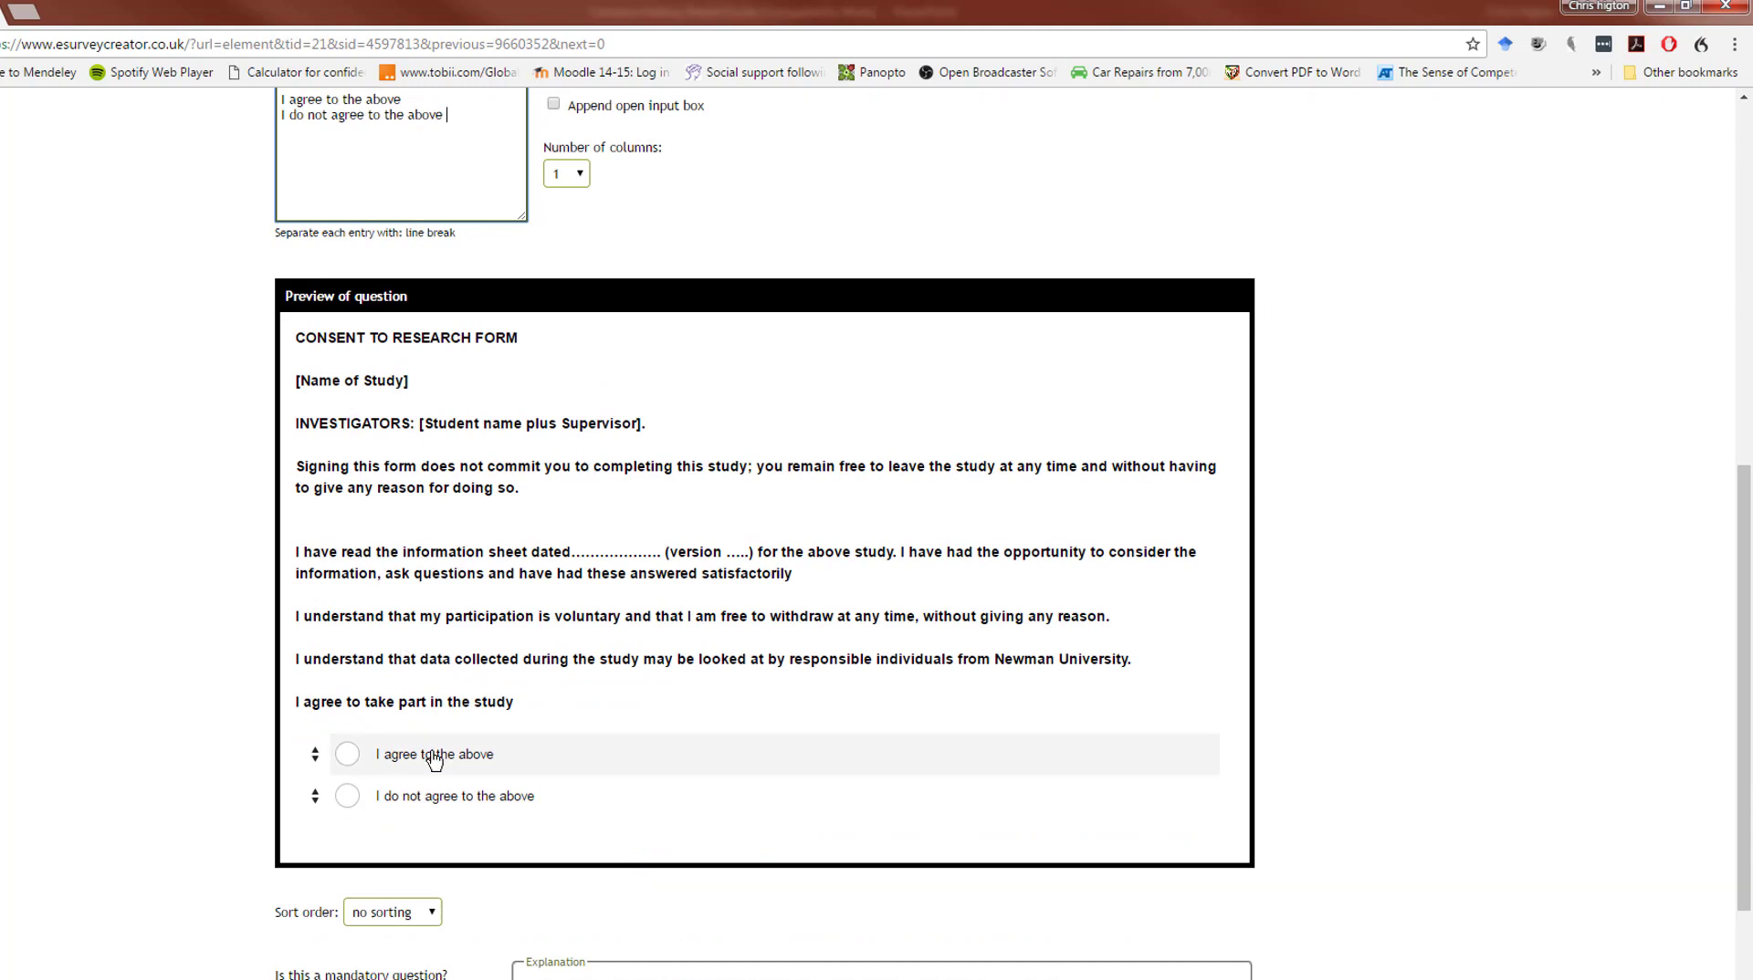
pyautogui.scroll(-2, 274, 950)
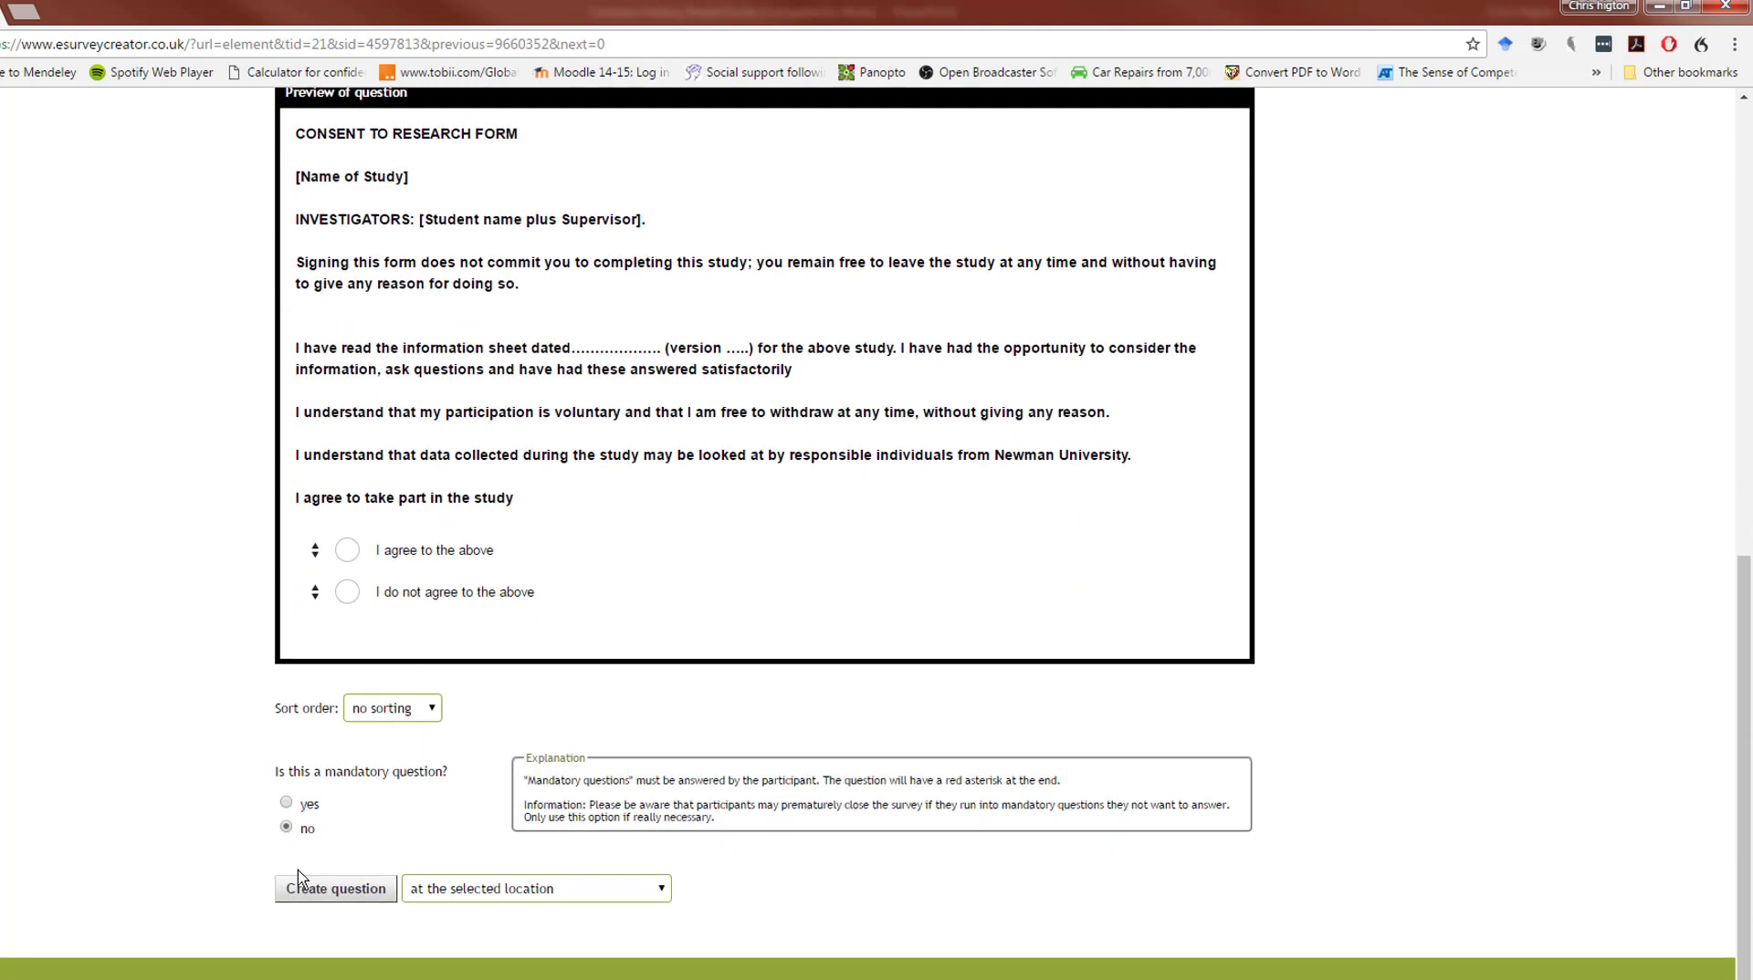
pyautogui.click(287, 803)
pyautogui.click(345, 893)
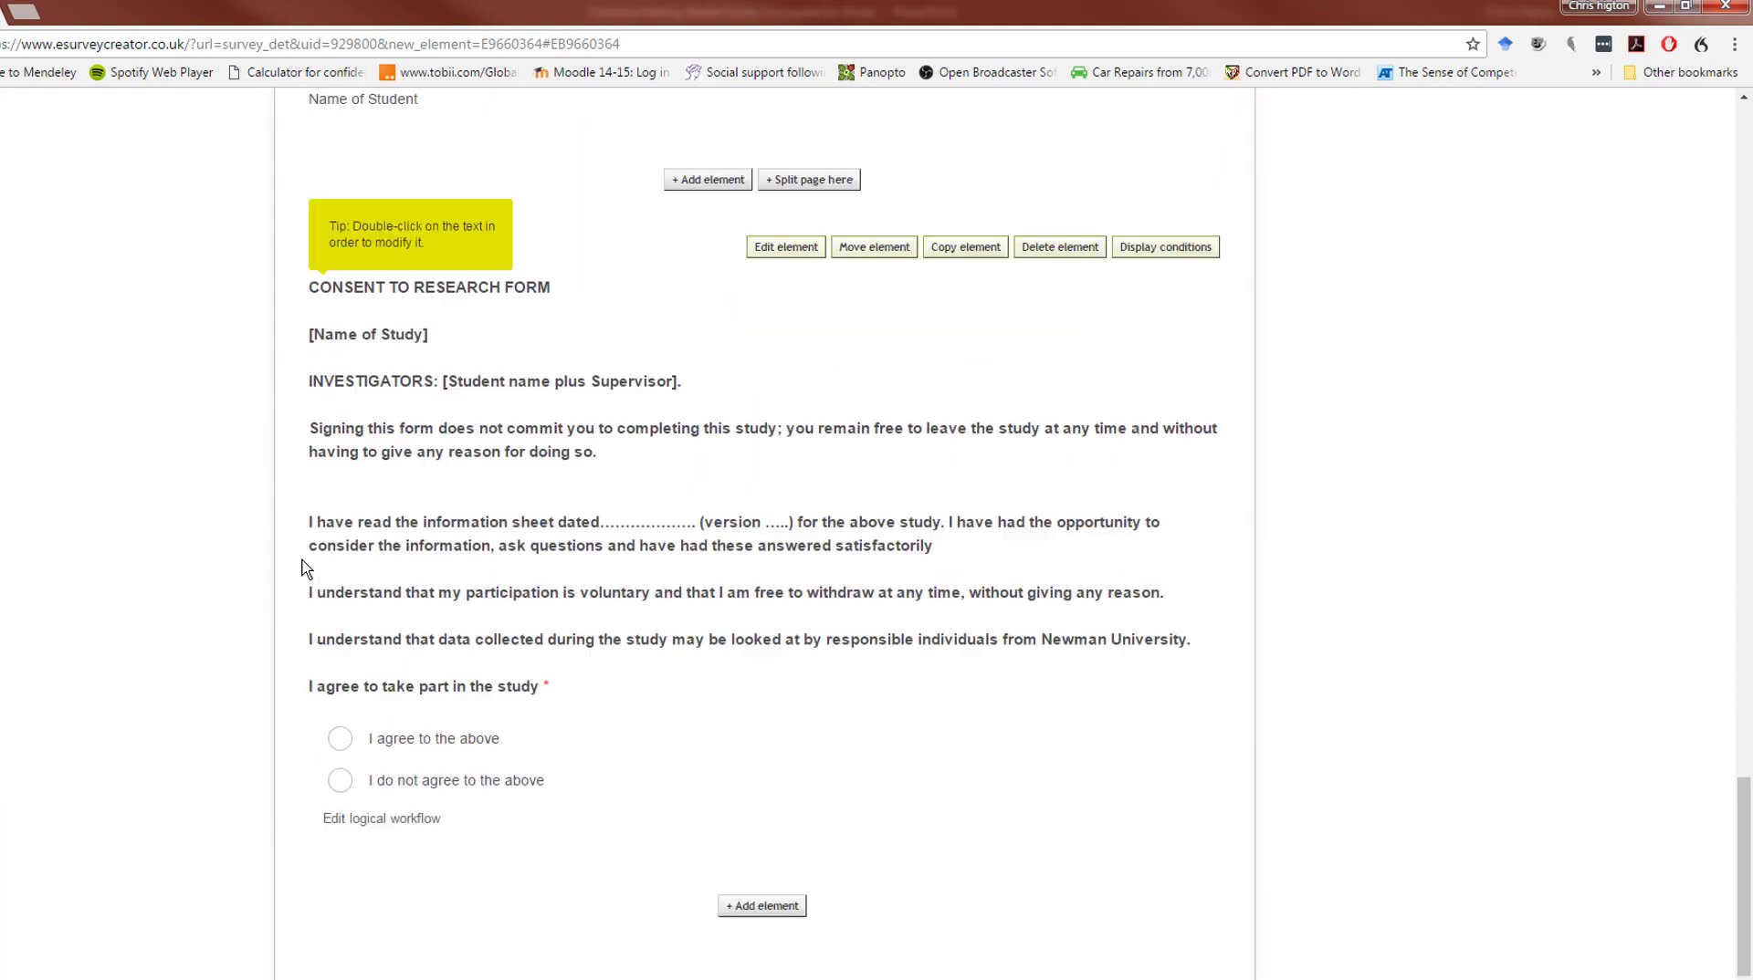
# Look over the information sheet and consent form, and add a new page after Page 1.
pyautogui.scroll(20, 301, 568)
pyautogui.scroll(6, 301, 567)
pyautogui.scroll(-20, 301, 568)
pyautogui.scroll(-5, 301, 567)
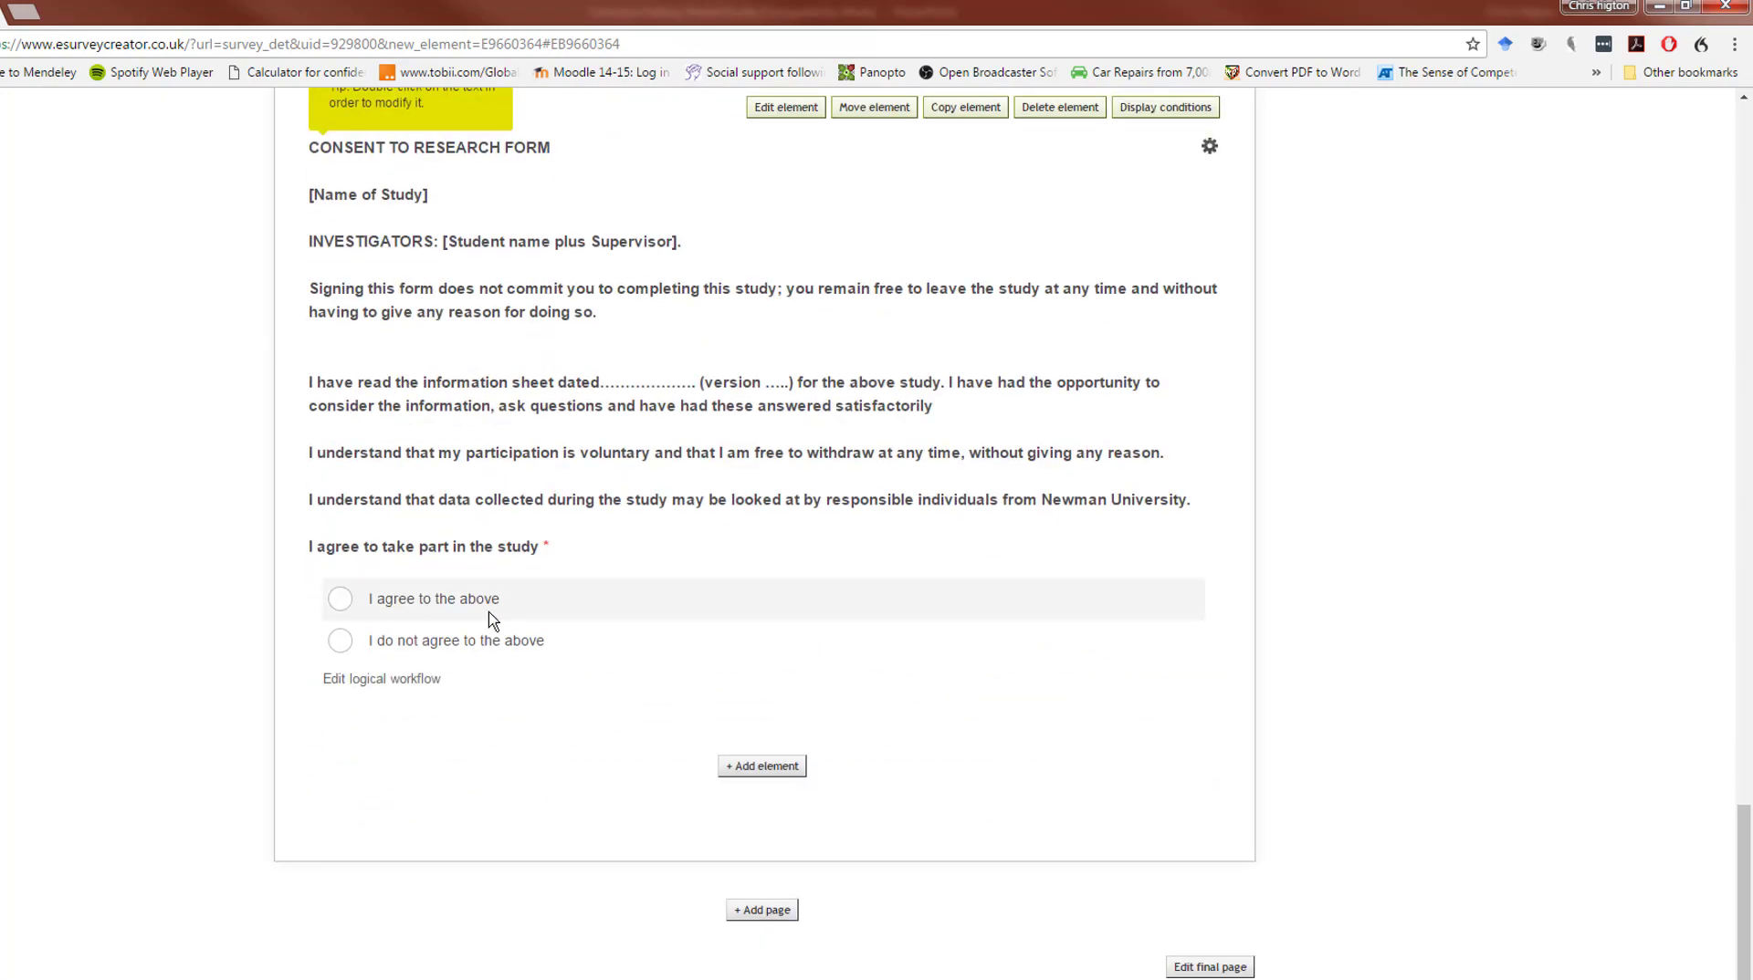
pyautogui.scroll(3, 521, 770)
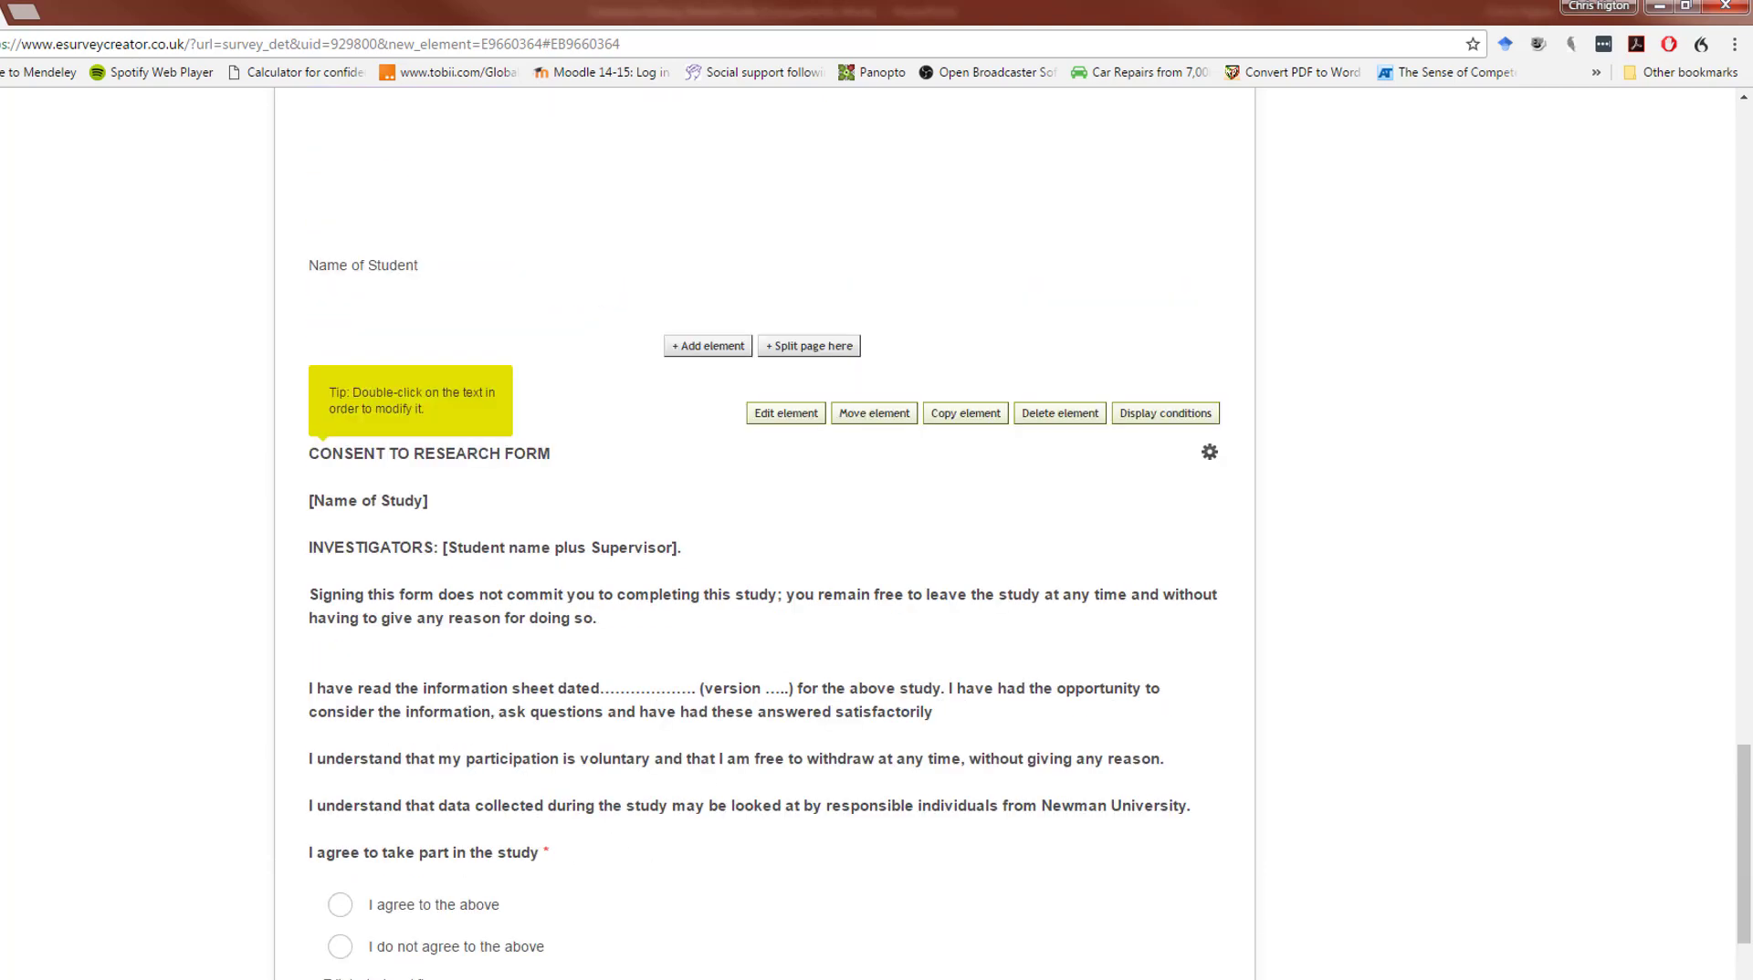
pyautogui.scroll(-4, 517, 799)
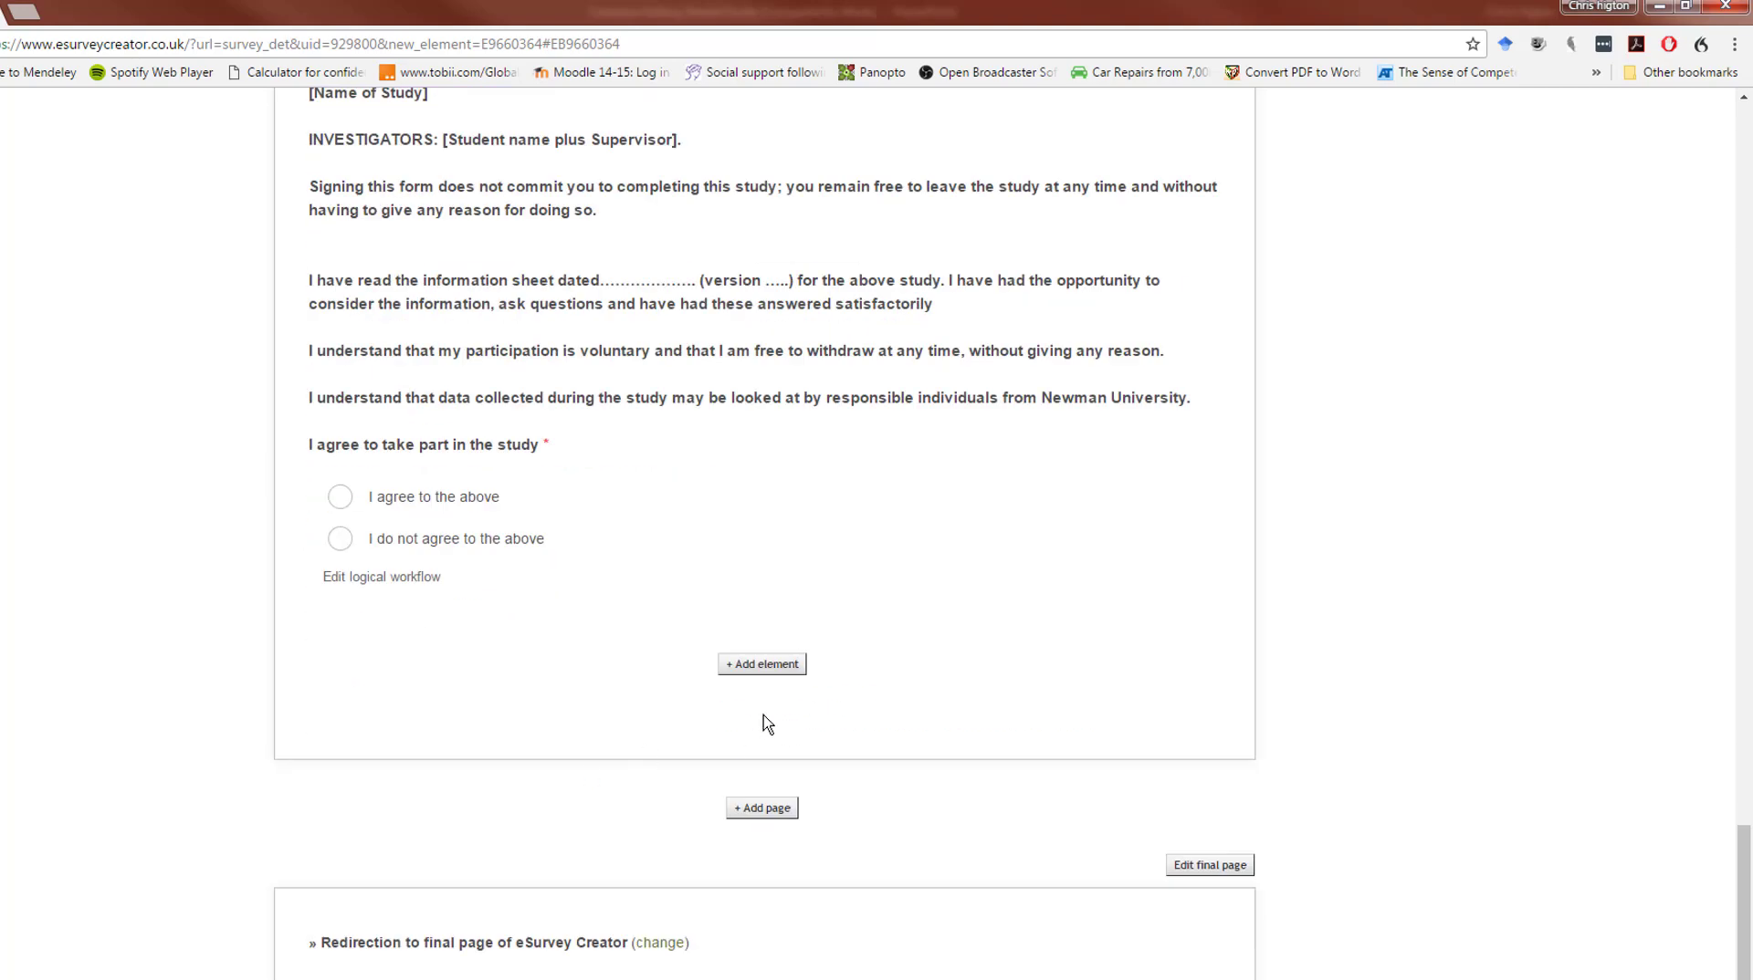
pyautogui.click(748, 811)
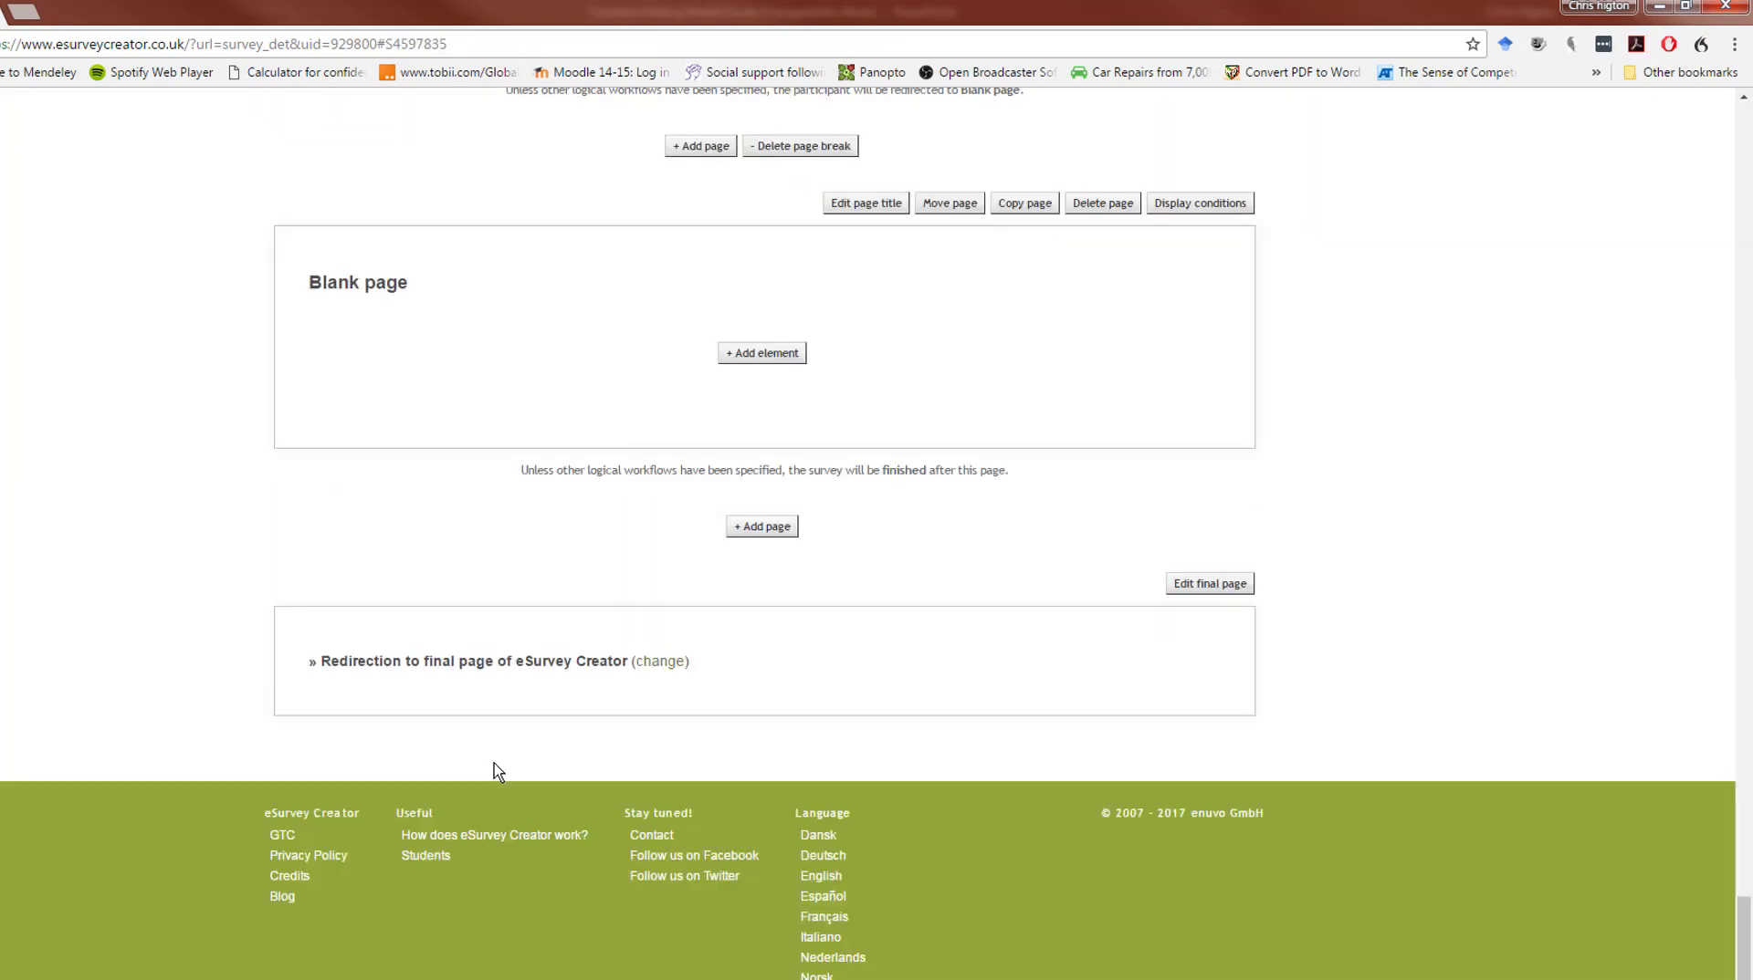
# Edit the consent question's logical workflow so "I do not agree to the above" leads to "finish the survey", and save it.
pyautogui.scroll(5, 493, 771)
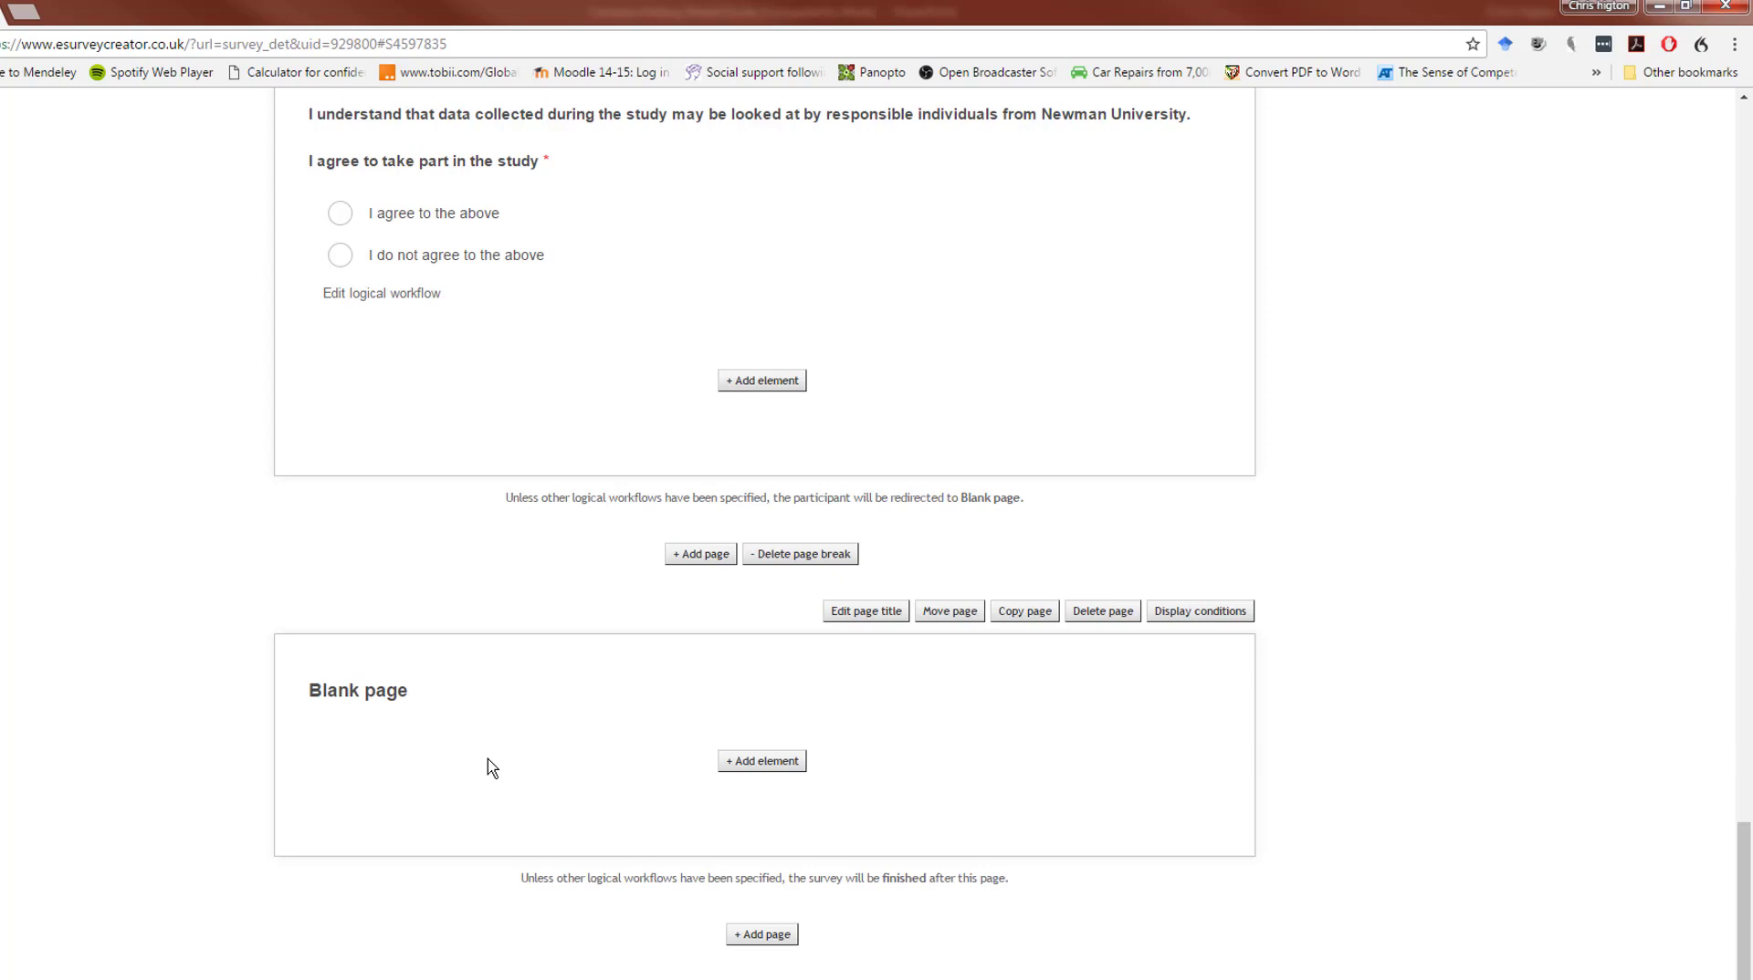
pyautogui.scroll(2, 491, 768)
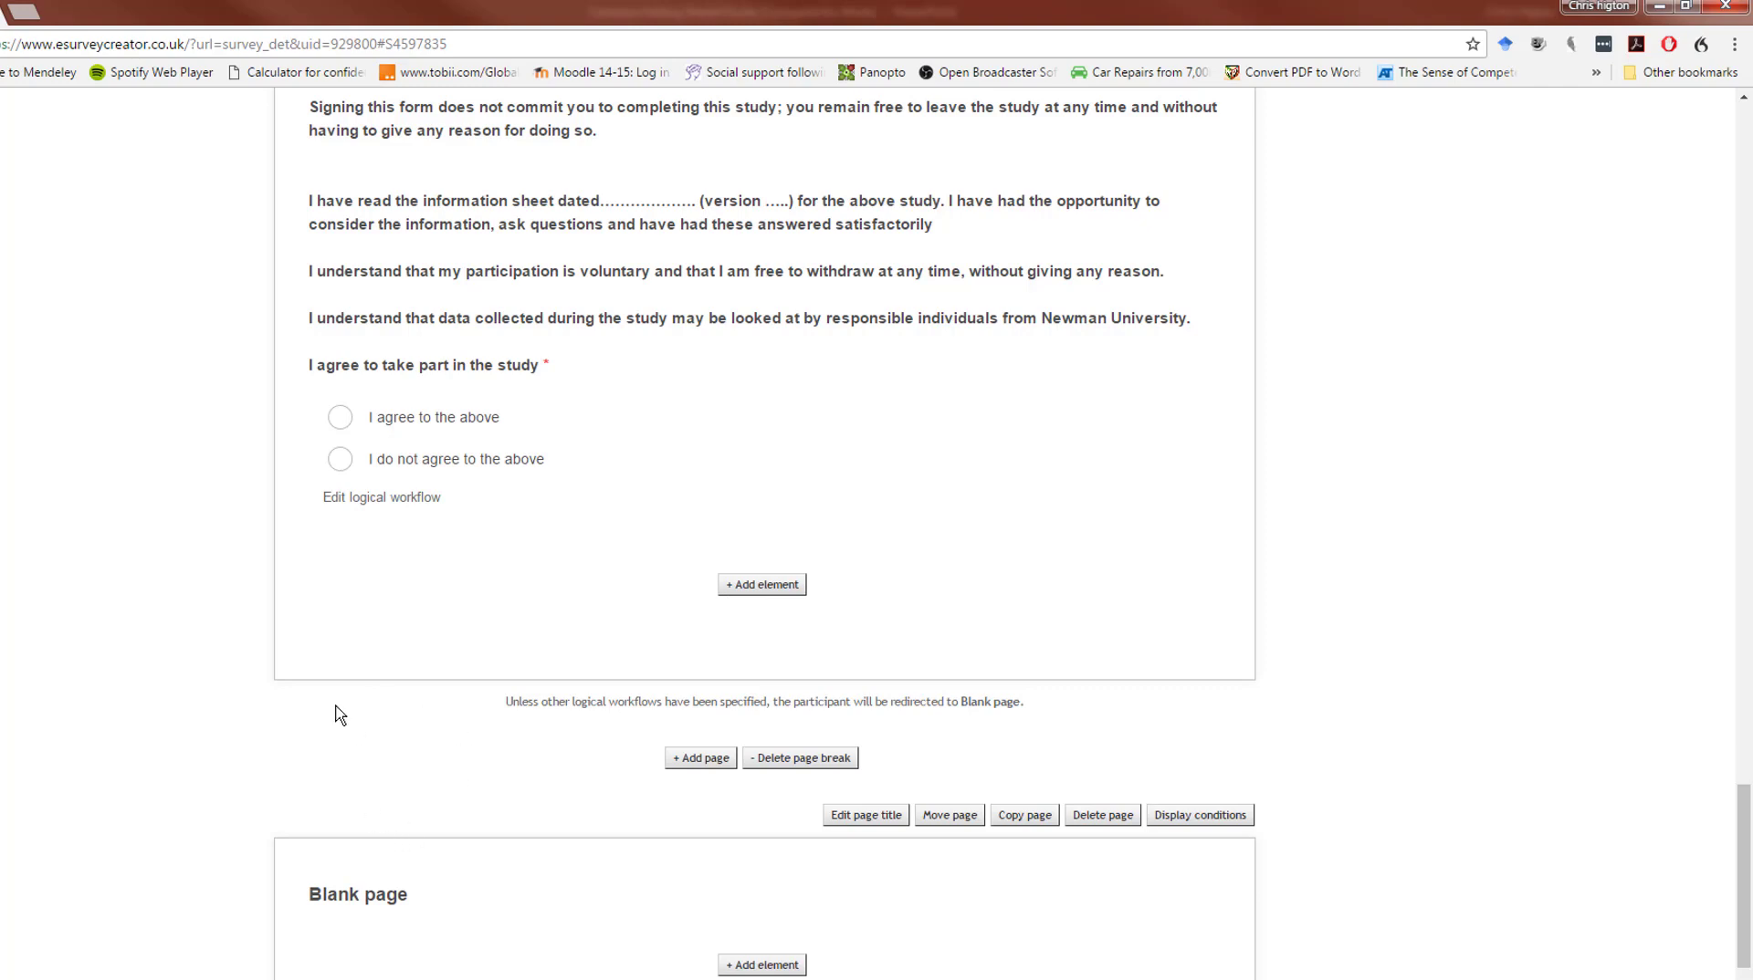
pyautogui.scroll(2, 345, 716)
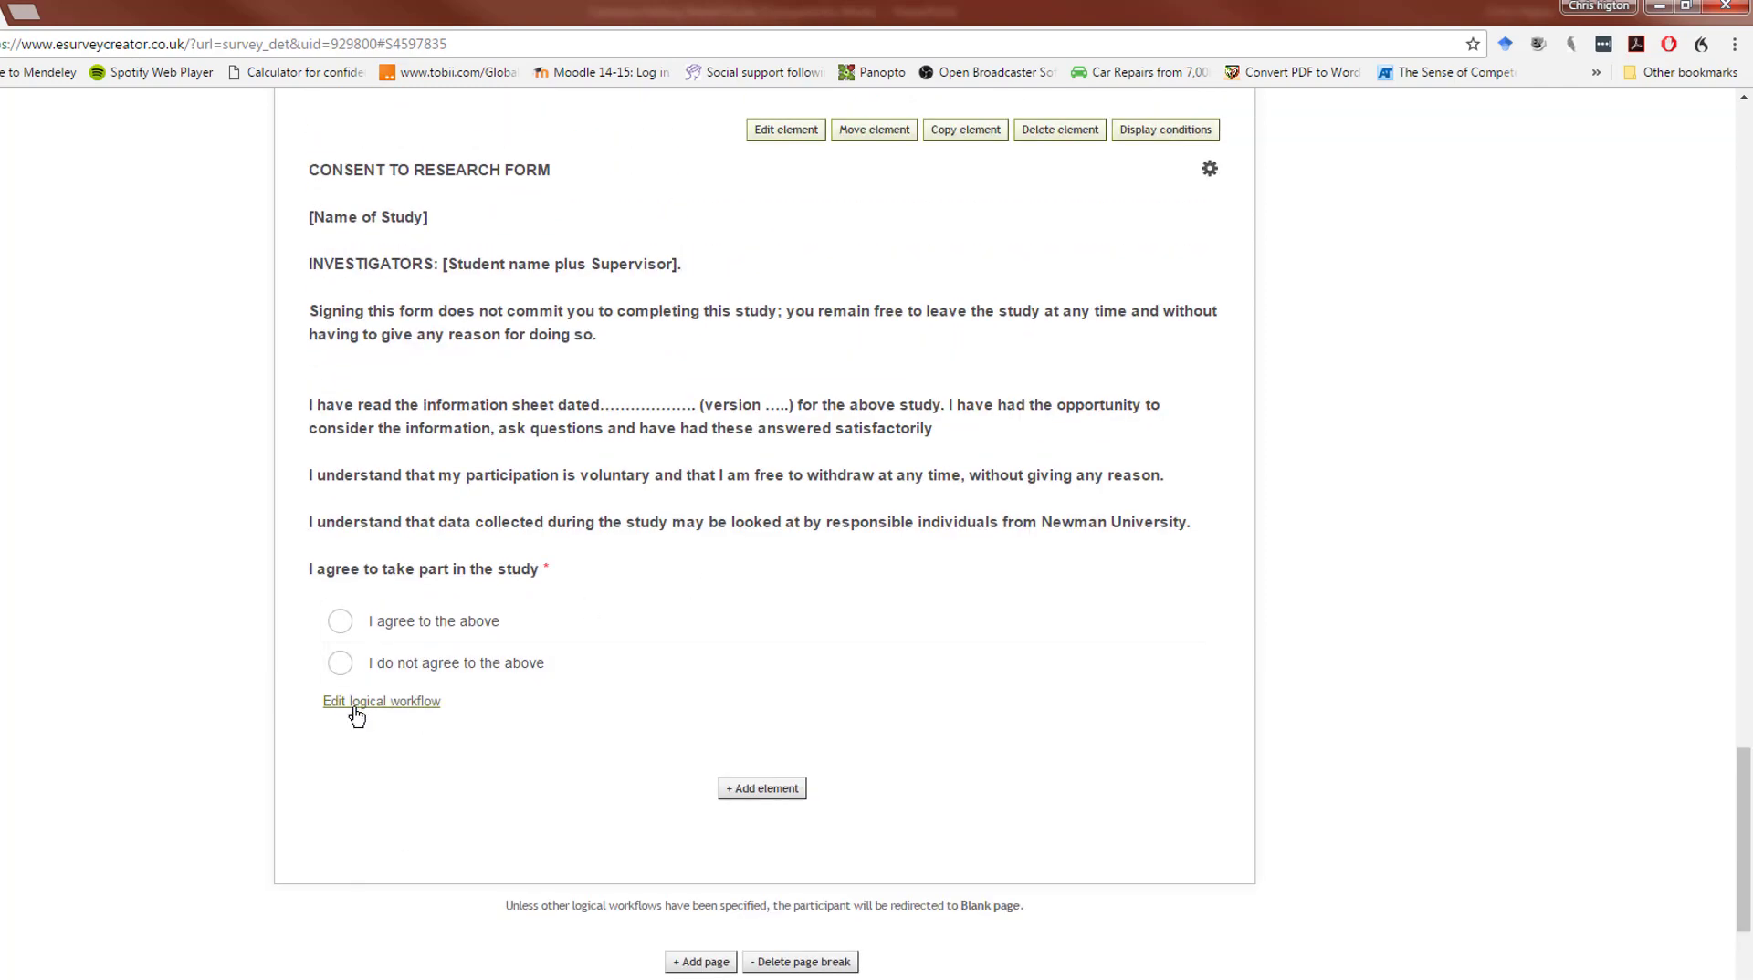
pyautogui.click(356, 703)
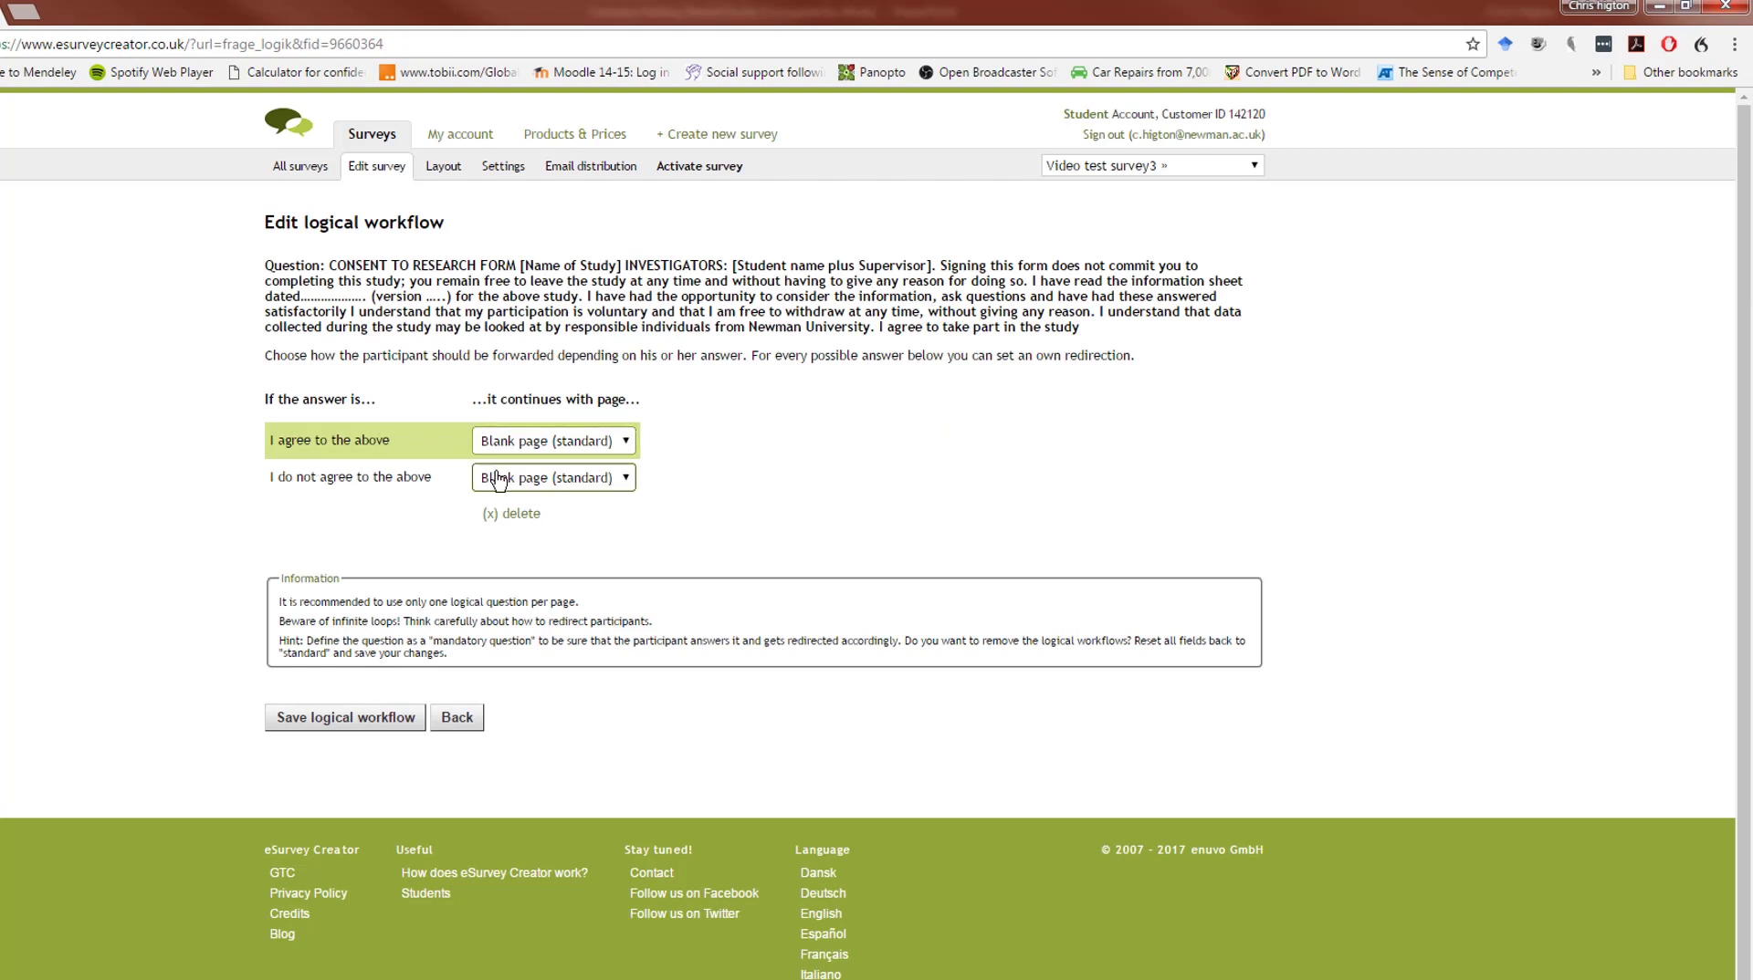
pyautogui.click(575, 484)
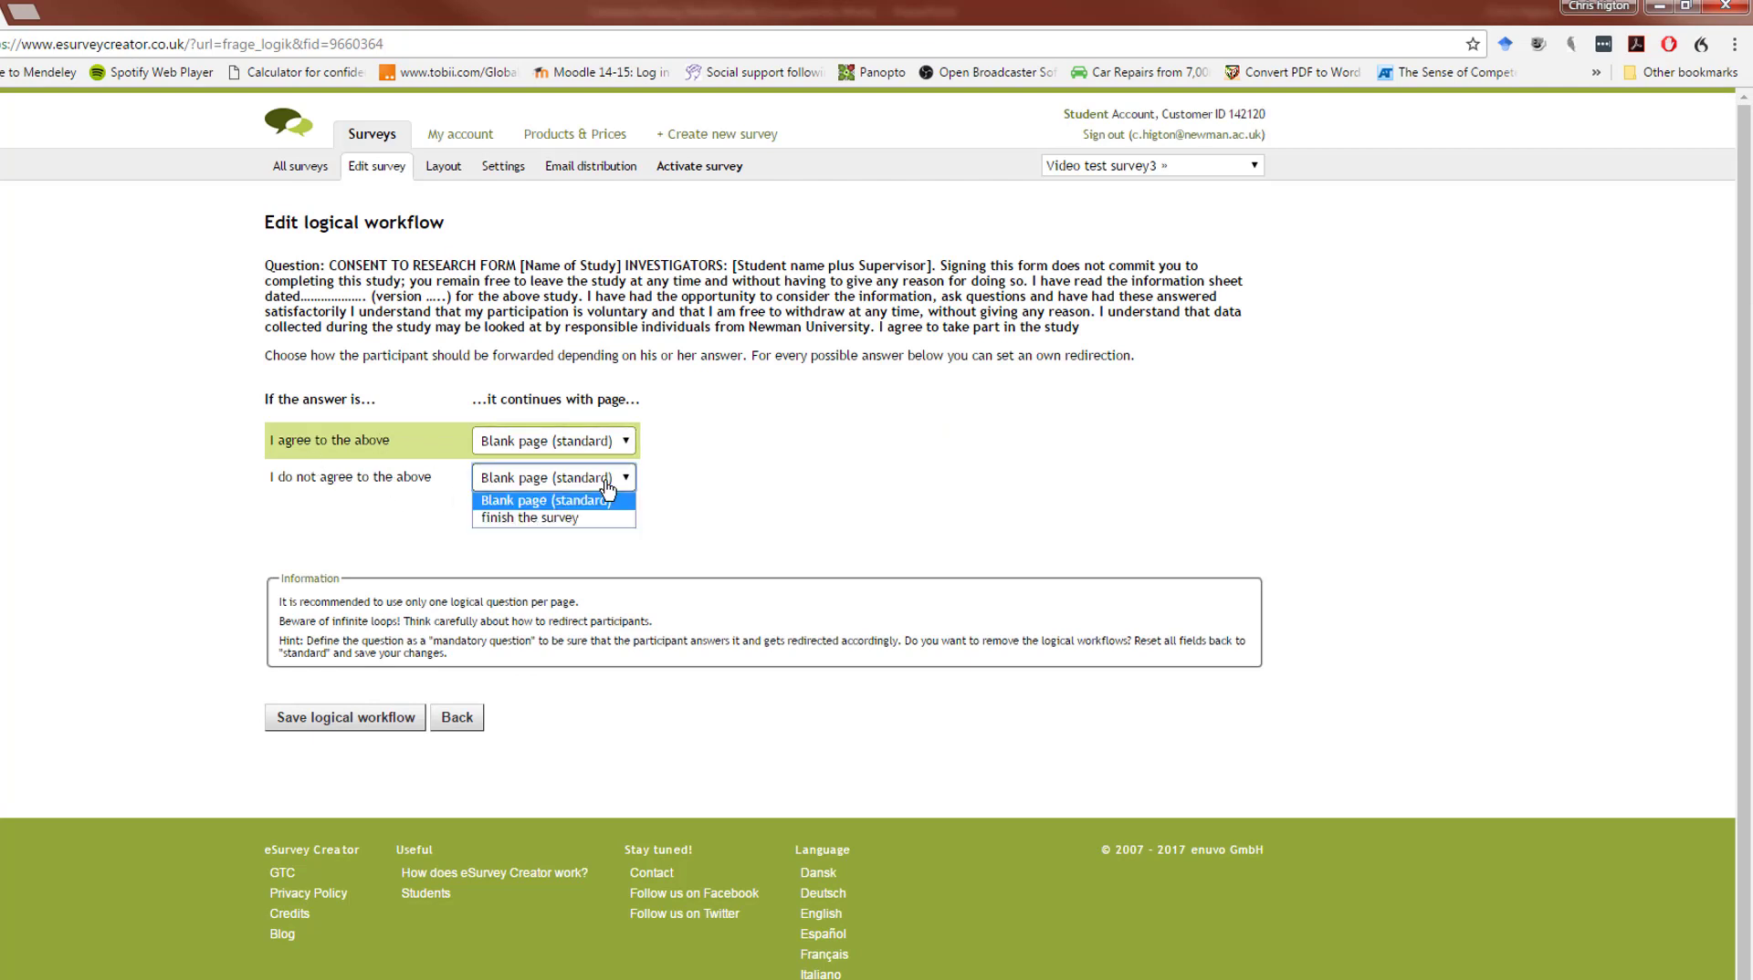
pyautogui.click(594, 523)
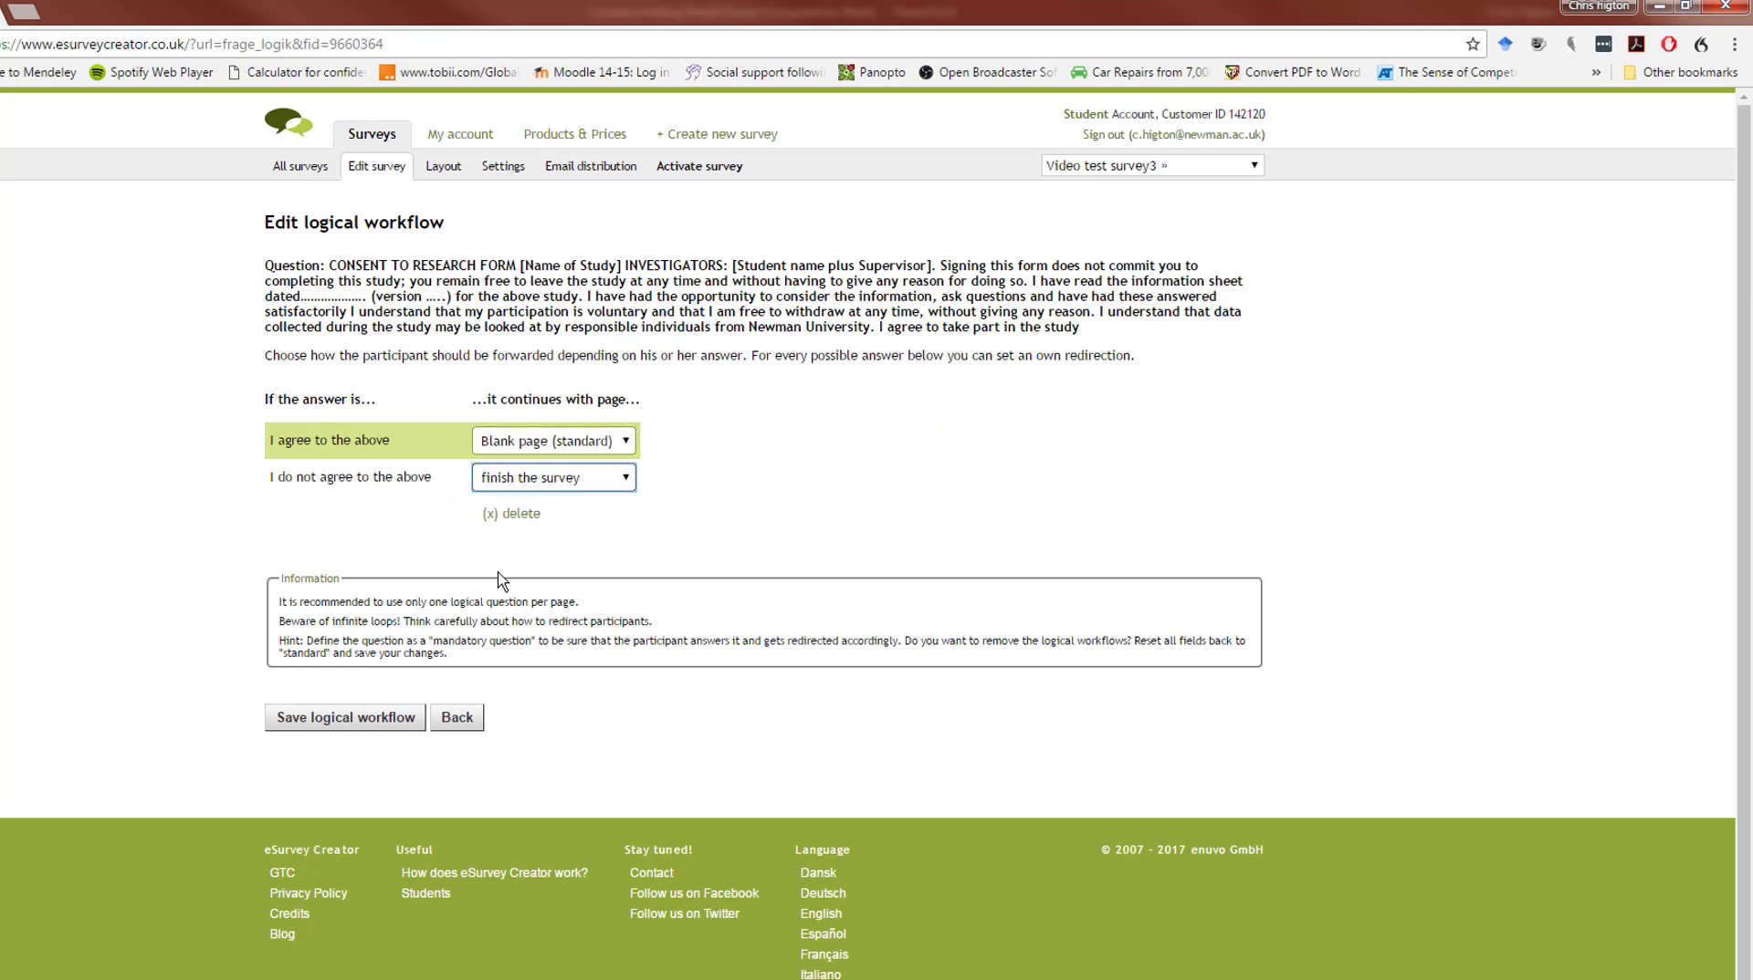
pyautogui.click(366, 728)
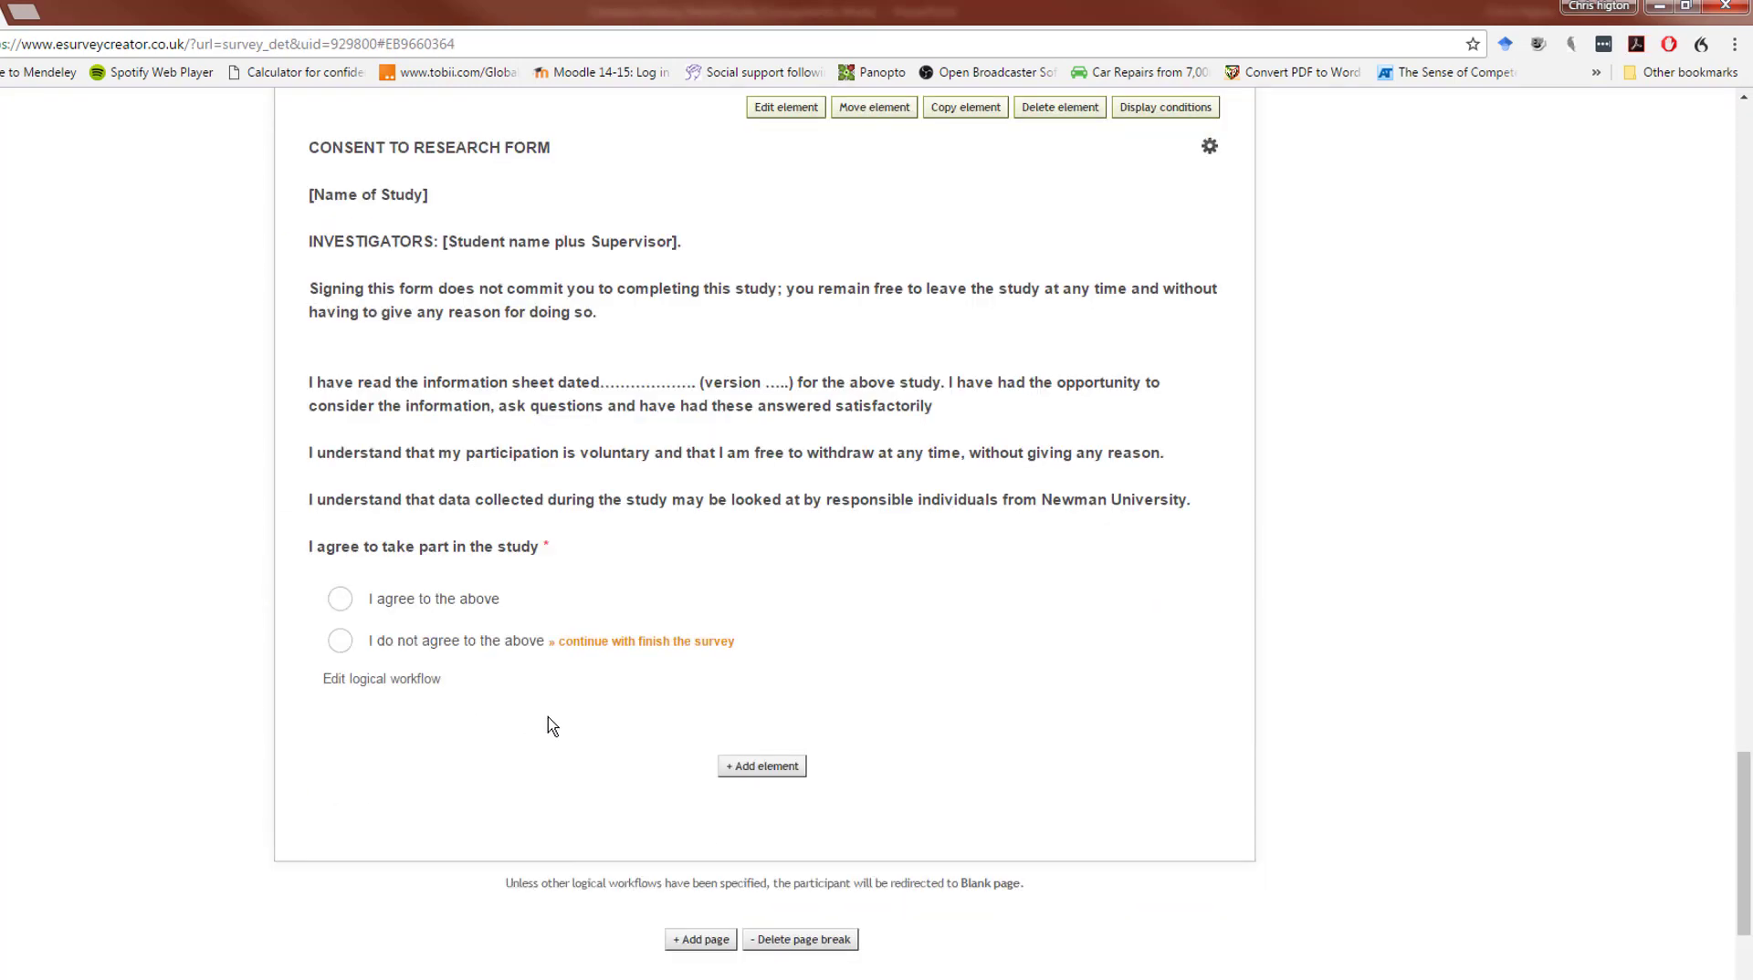
# Add an evaluation table element to the blank page that follows the consent form.
pyautogui.scroll(15, 552, 726)
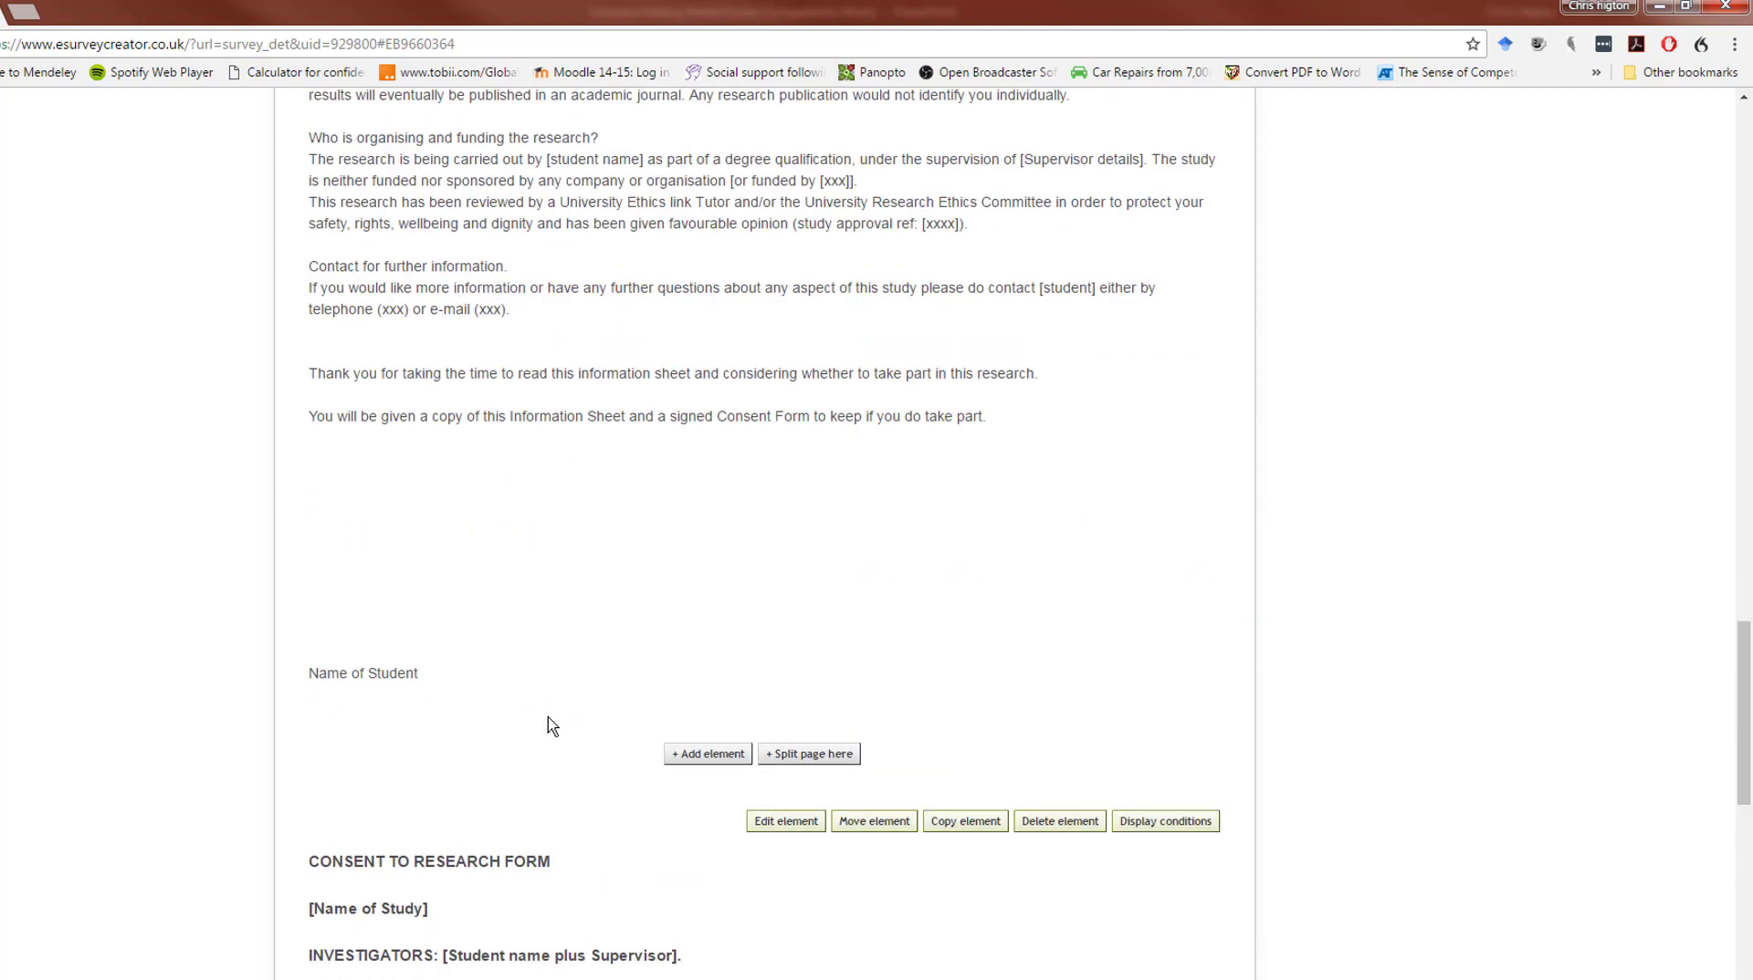
pyautogui.scroll(15, 549, 717)
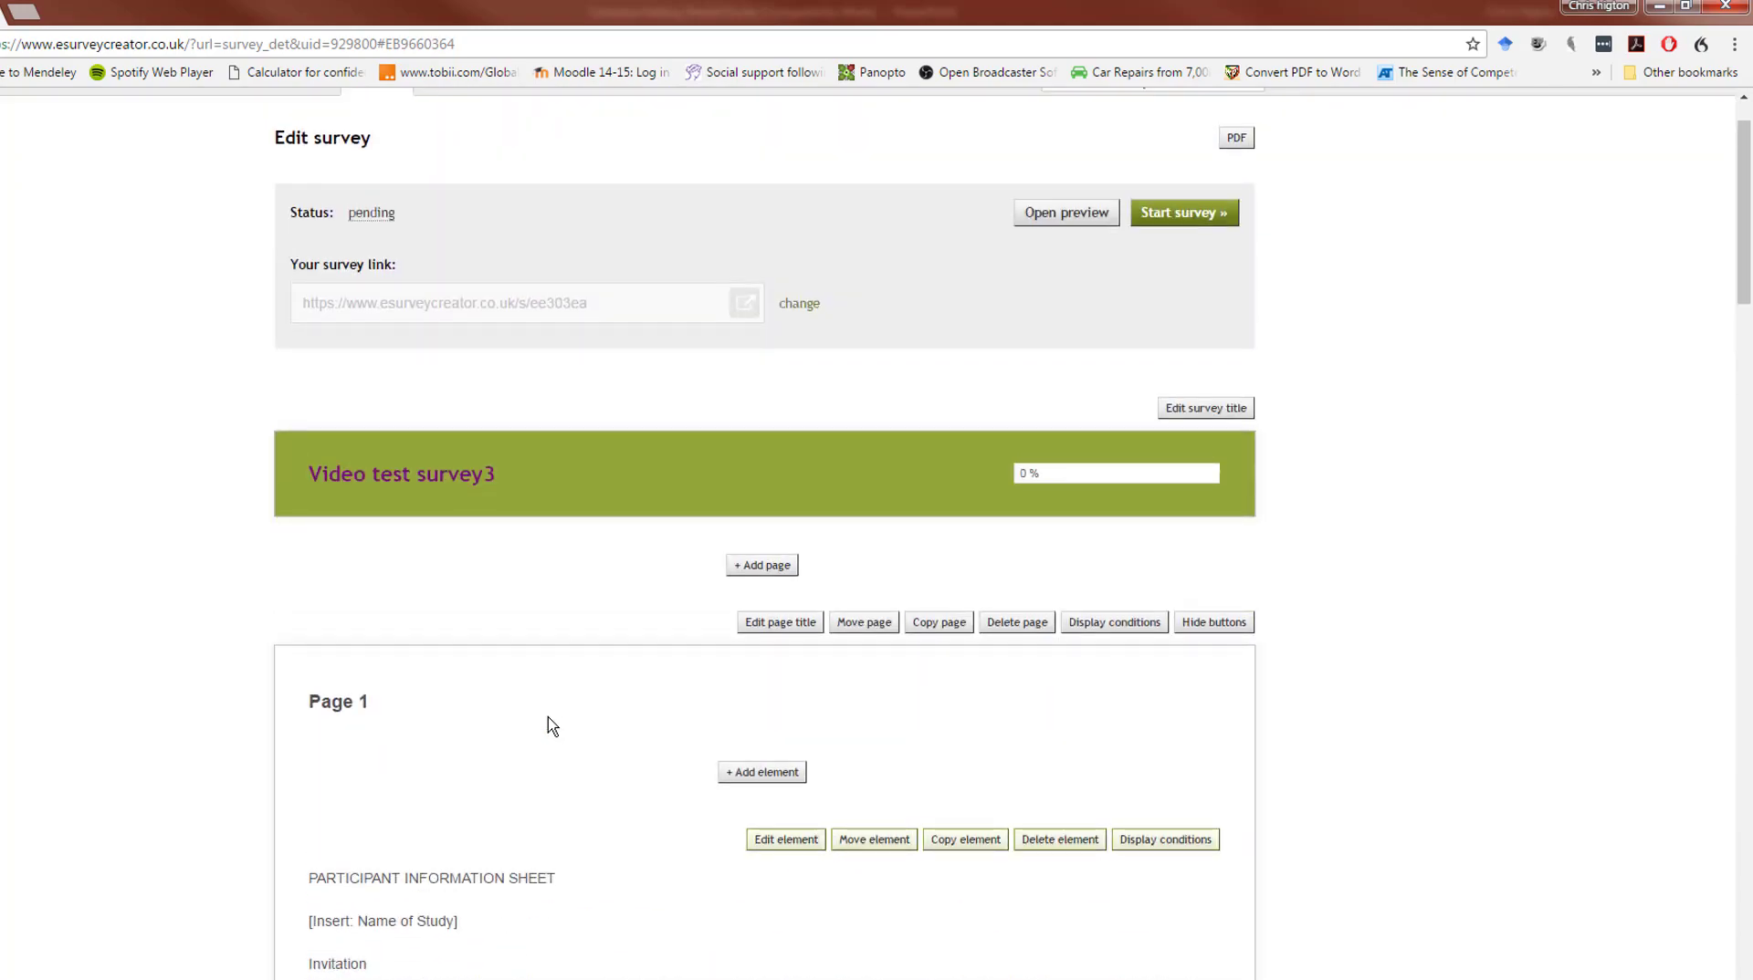
pyautogui.scroll(-10, 551, 725)
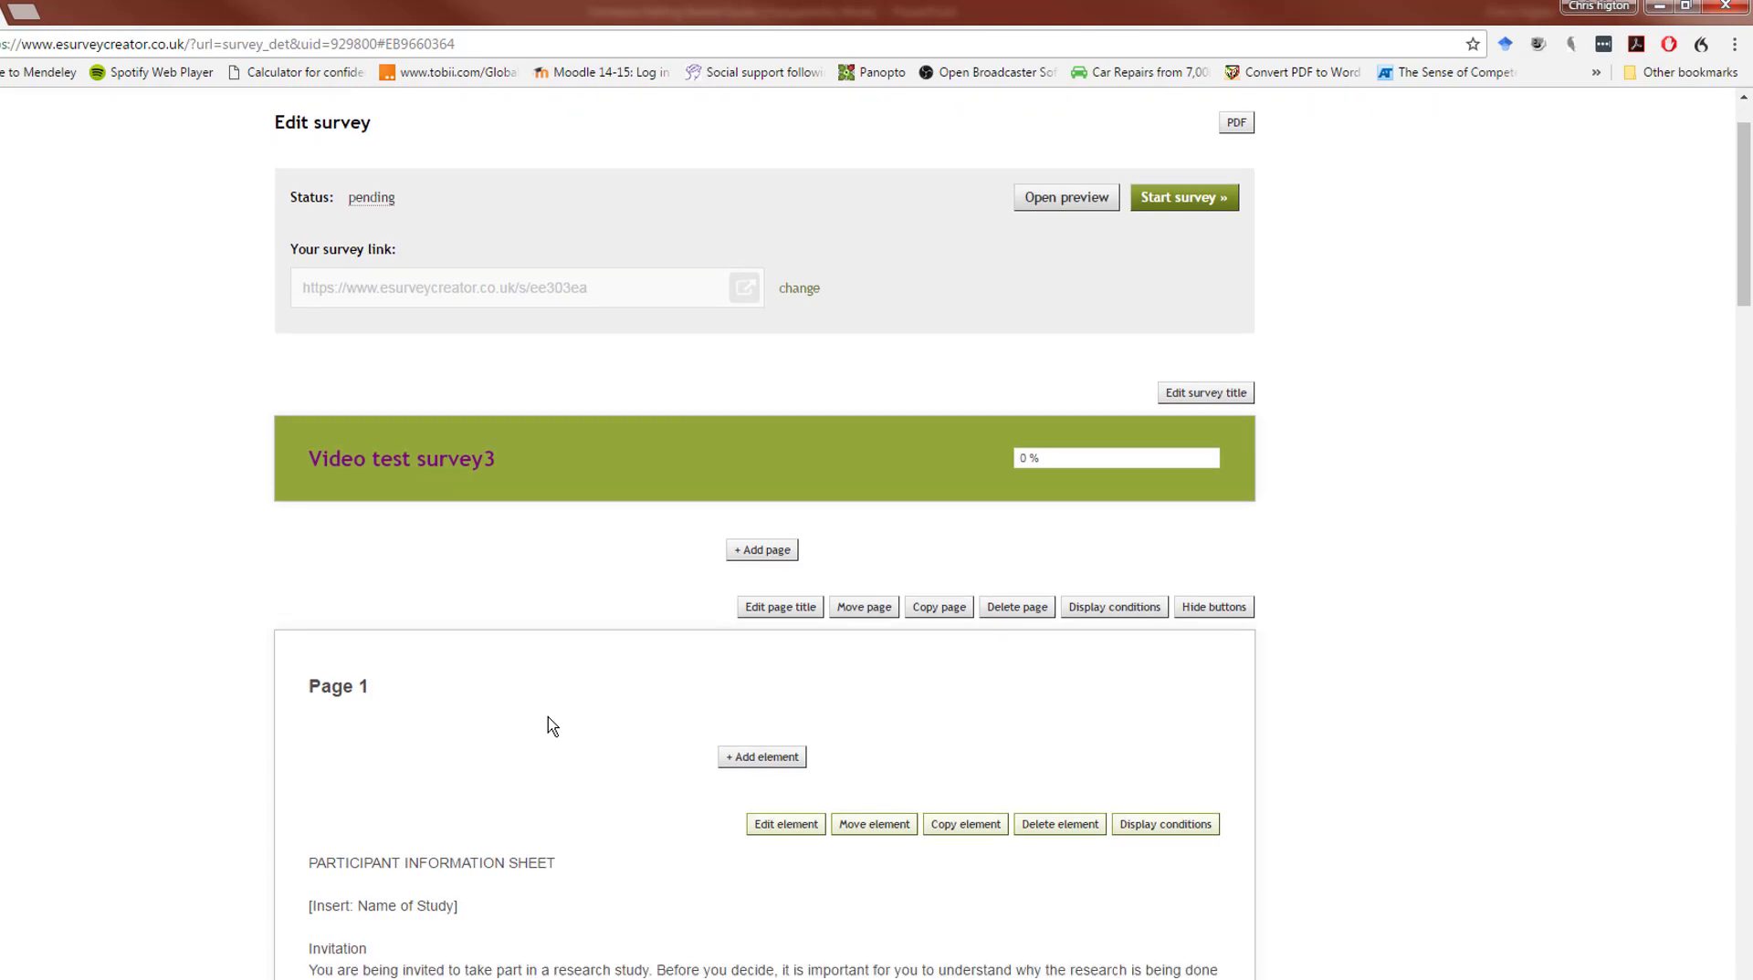
pyautogui.scroll(-15, 552, 726)
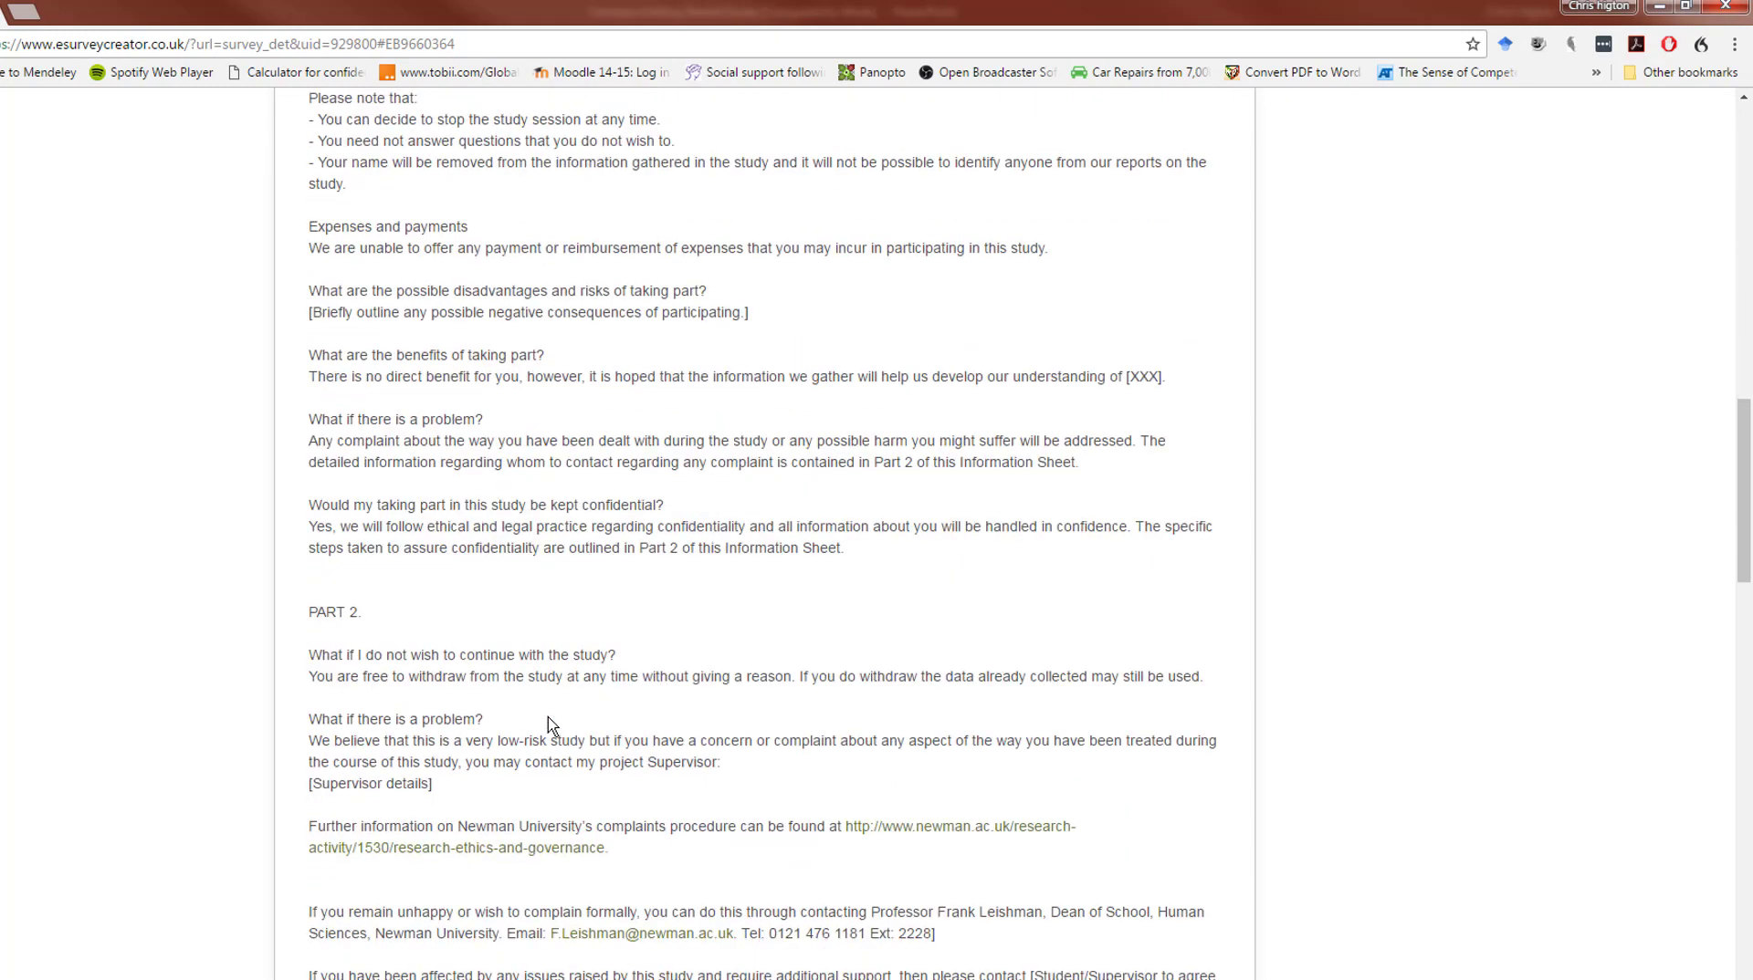
pyautogui.scroll(-10, 551, 727)
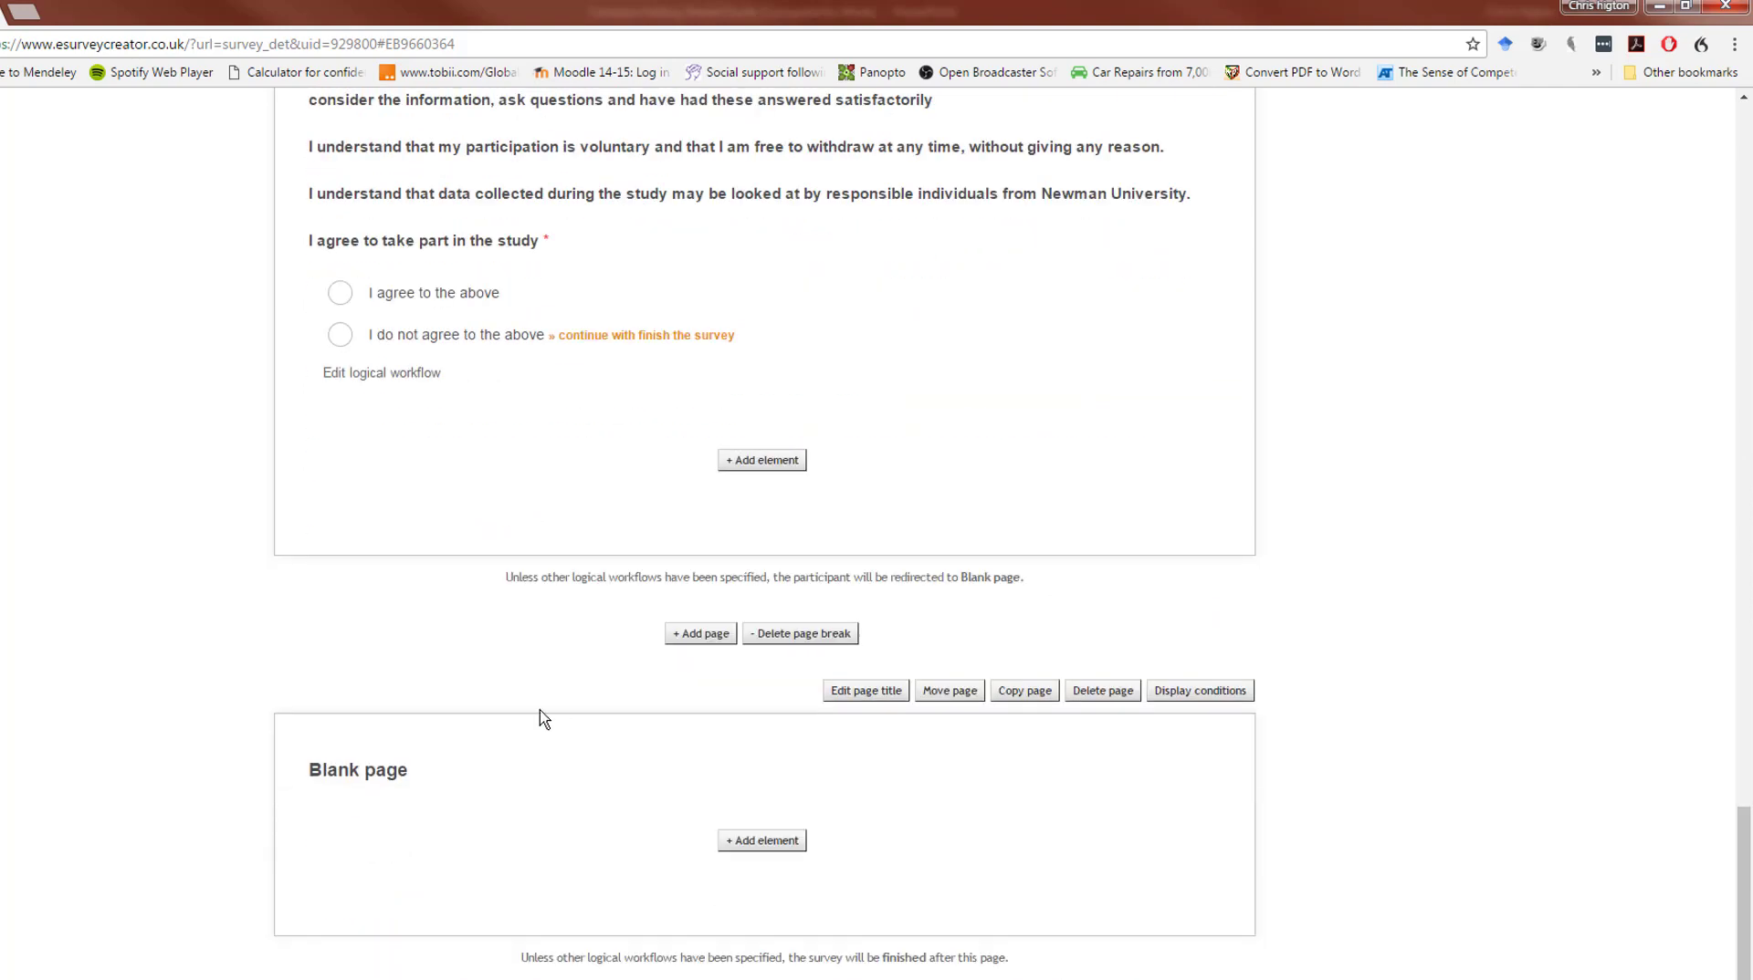
pyautogui.click(745, 844)
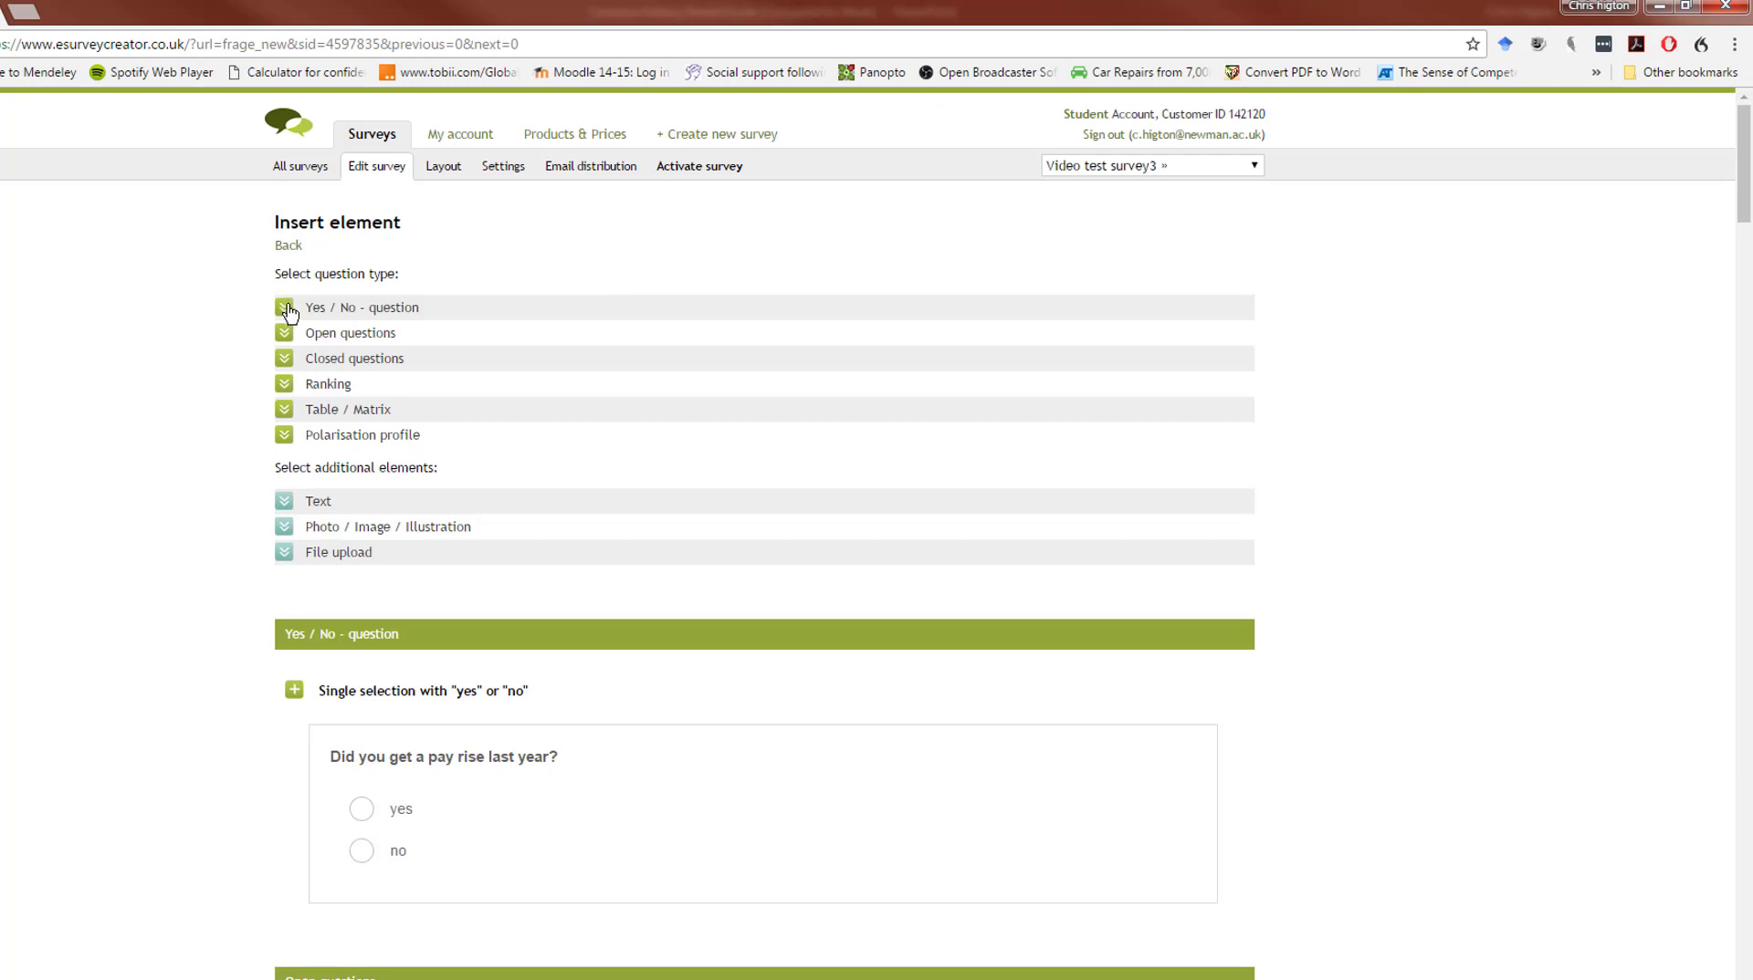
pyautogui.click(289, 413)
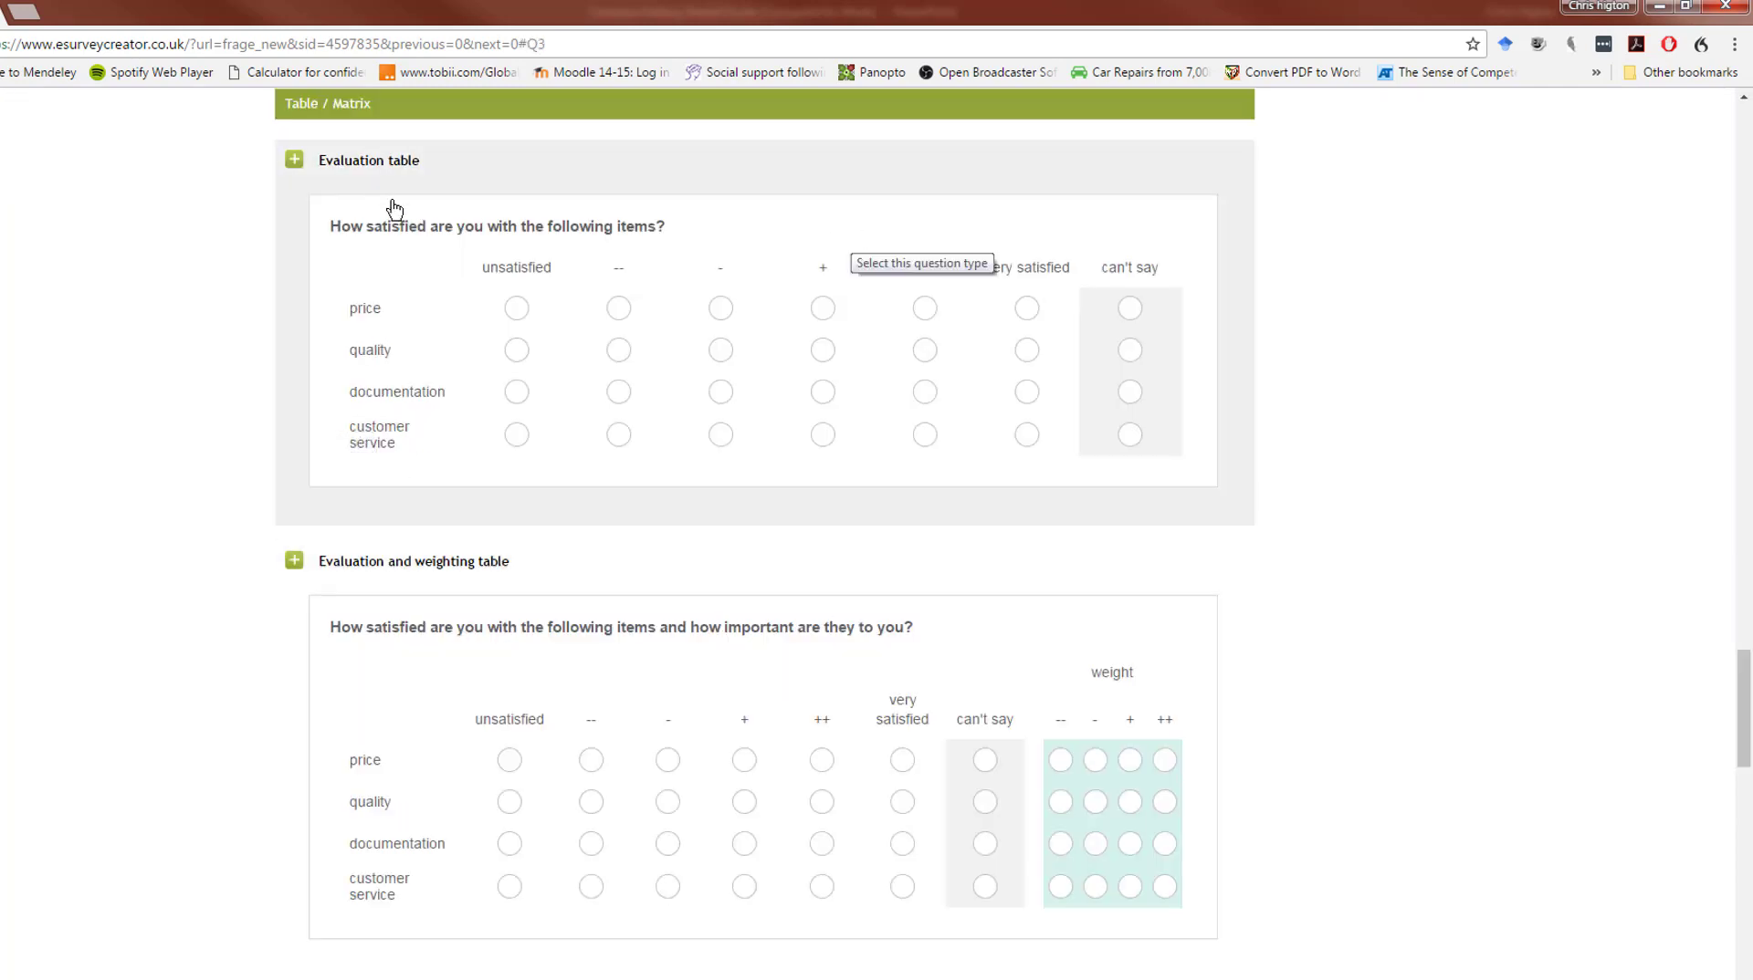
pyautogui.click(295, 161)
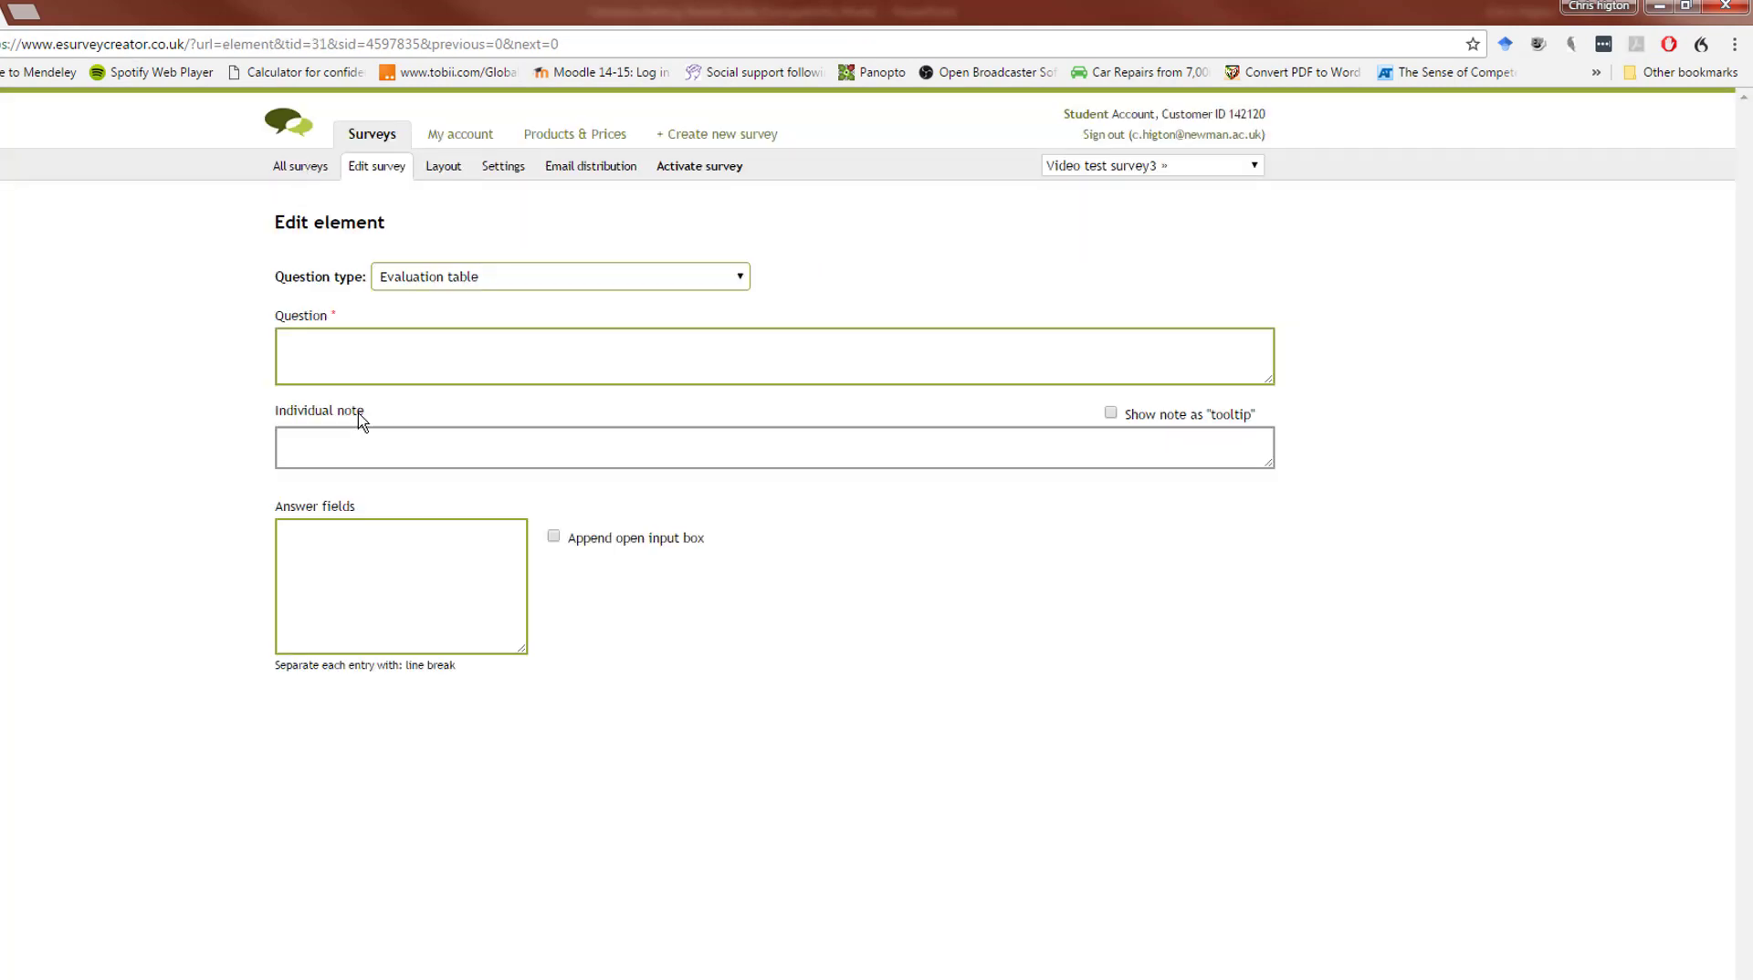
# Enter "This is a sample question" as the question, with the answer rows "Question 1", "Question 2" and "Question 3".
pyautogui.click(791, 351)
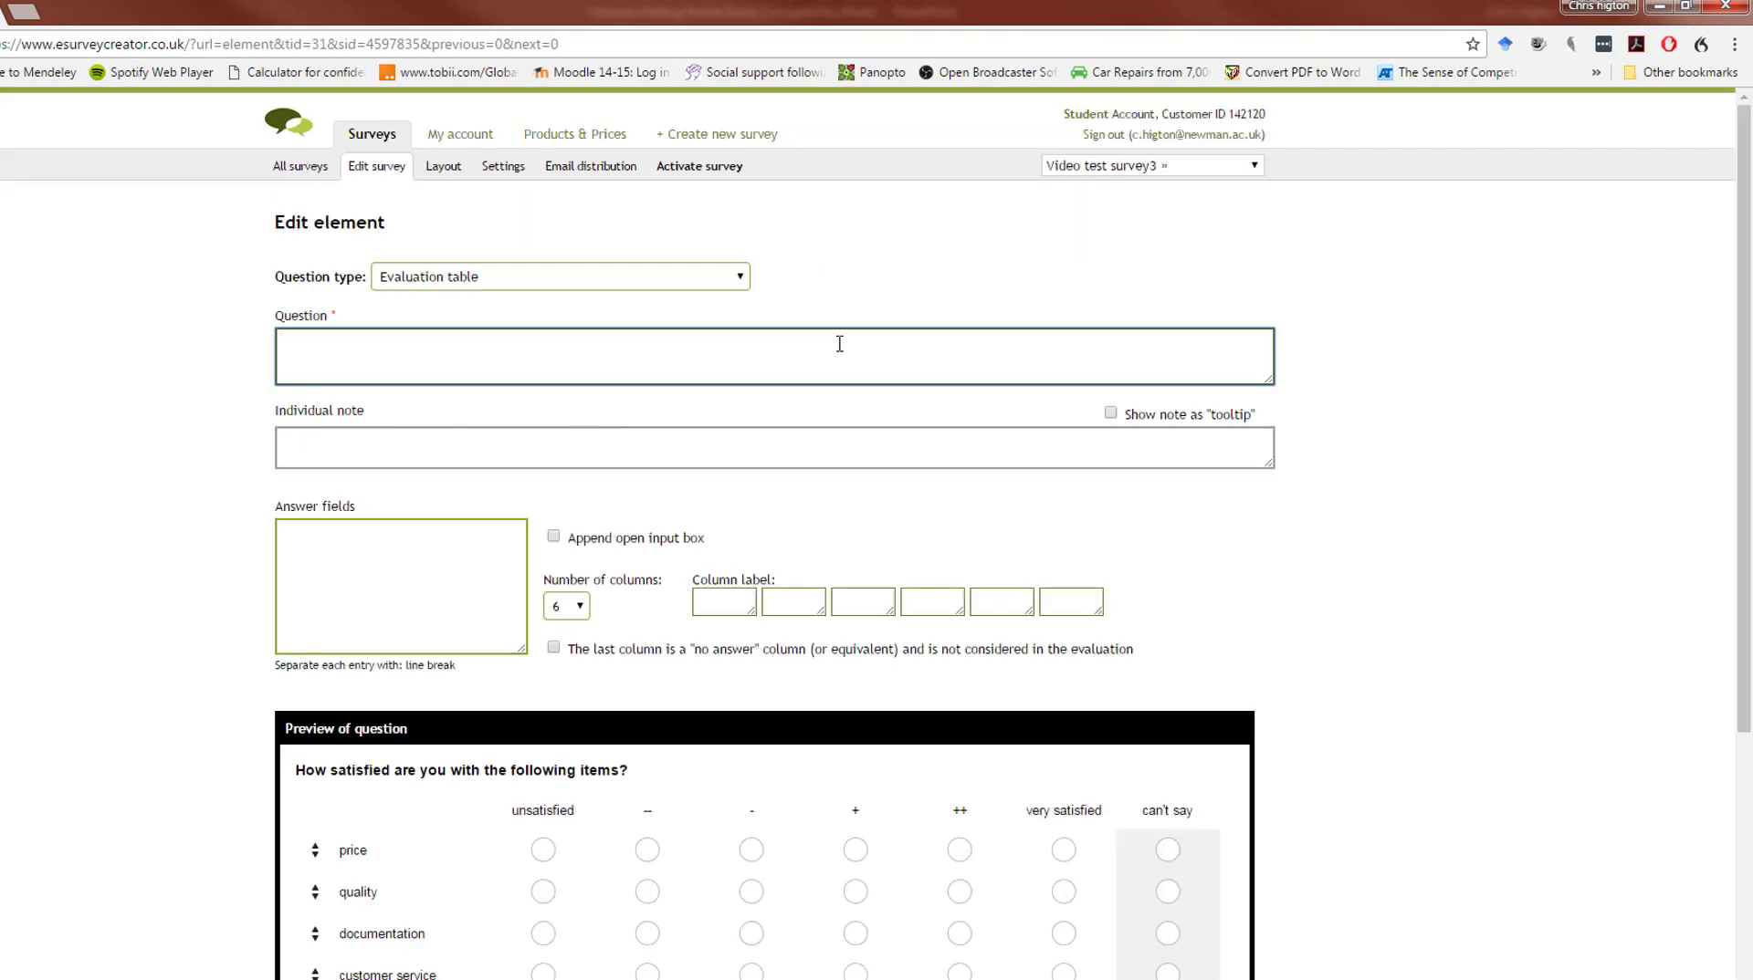
pyautogui.write('This is a sample question')
pyautogui.click(496, 550)
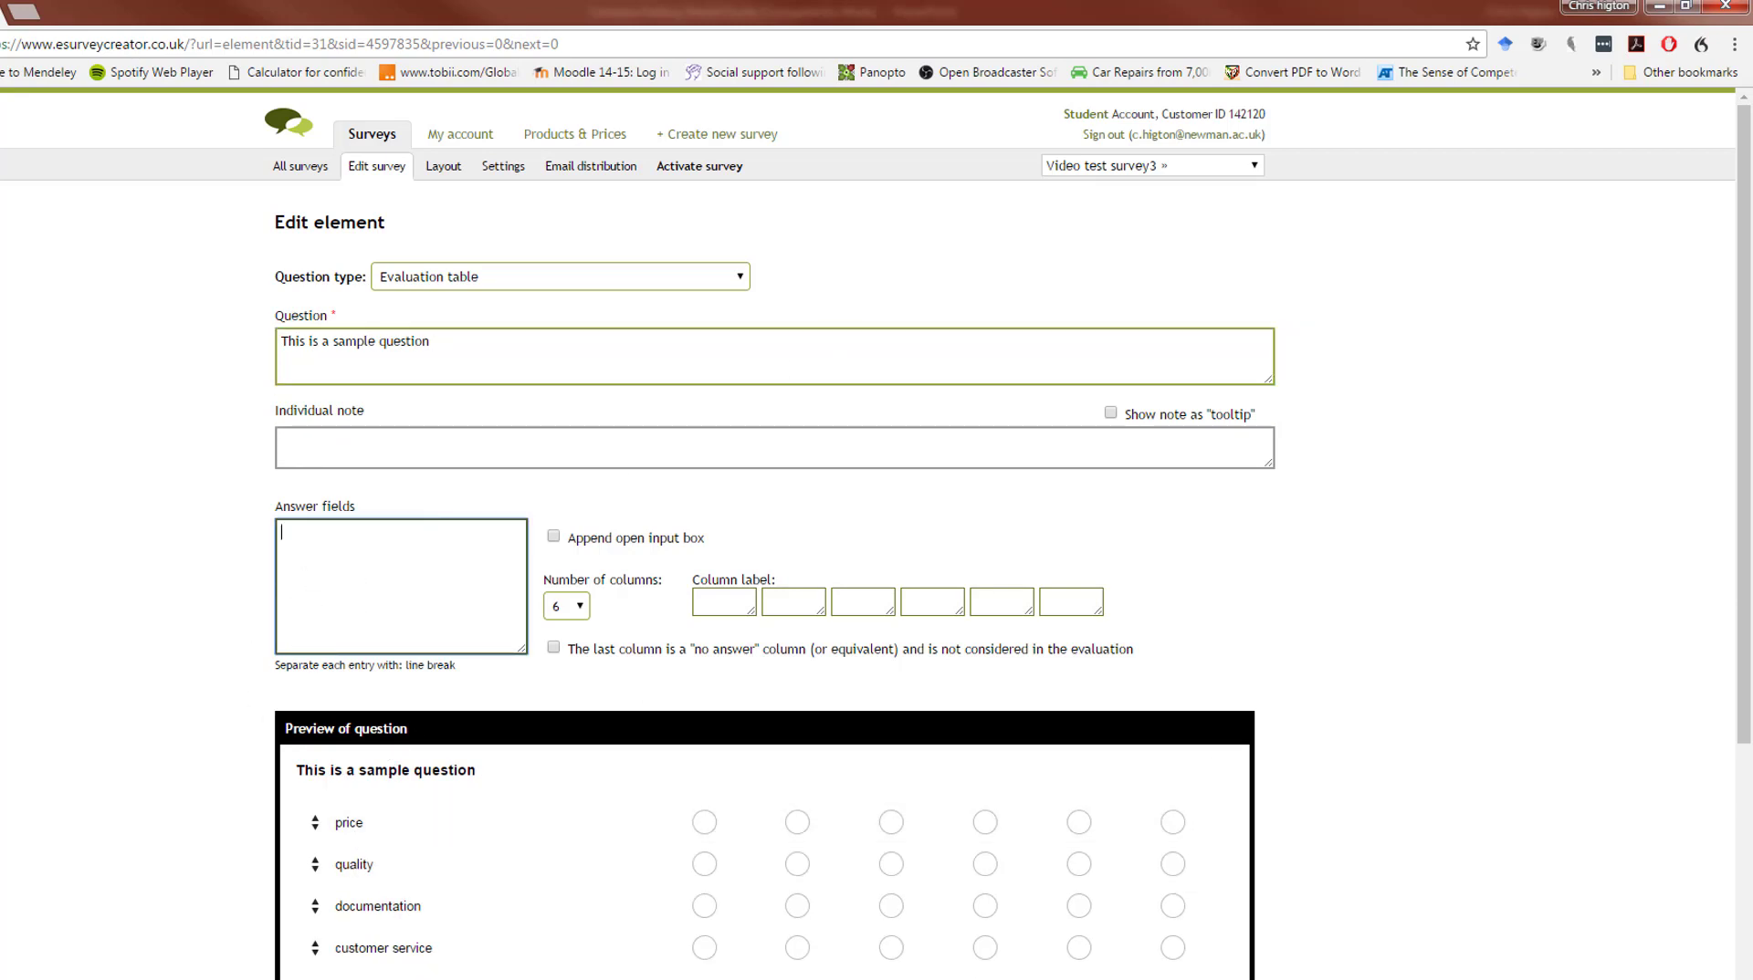
pyautogui.write('Question 1')
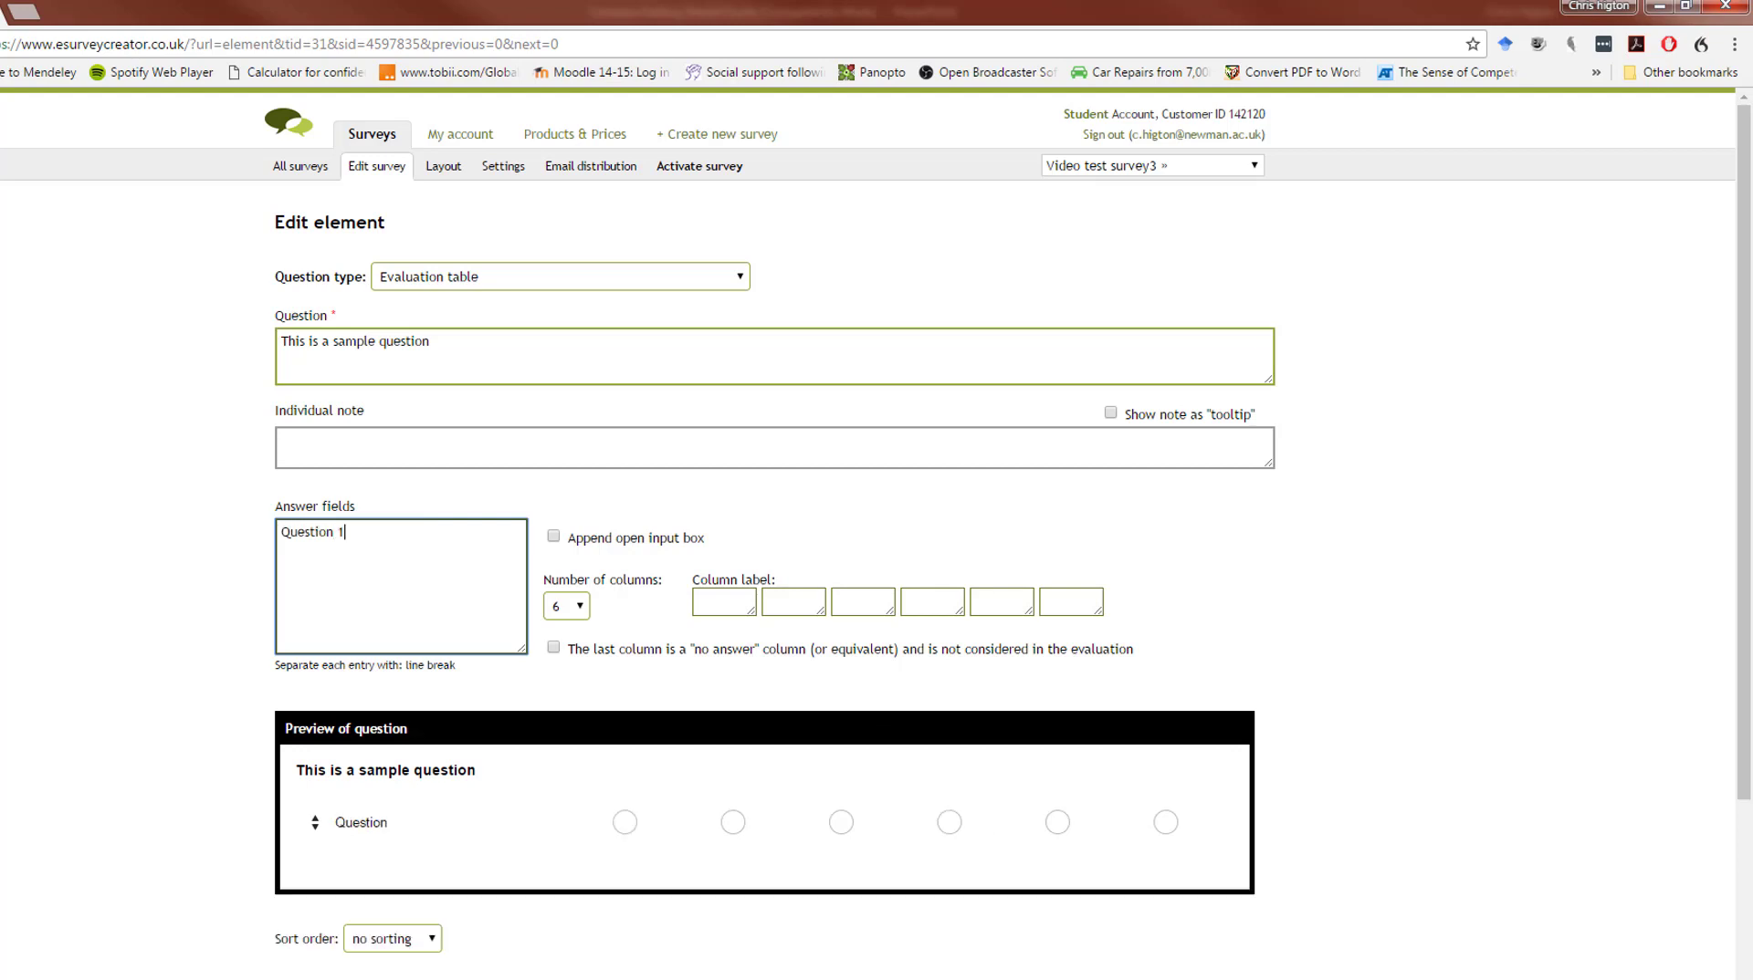
pyautogui.write('Questi')
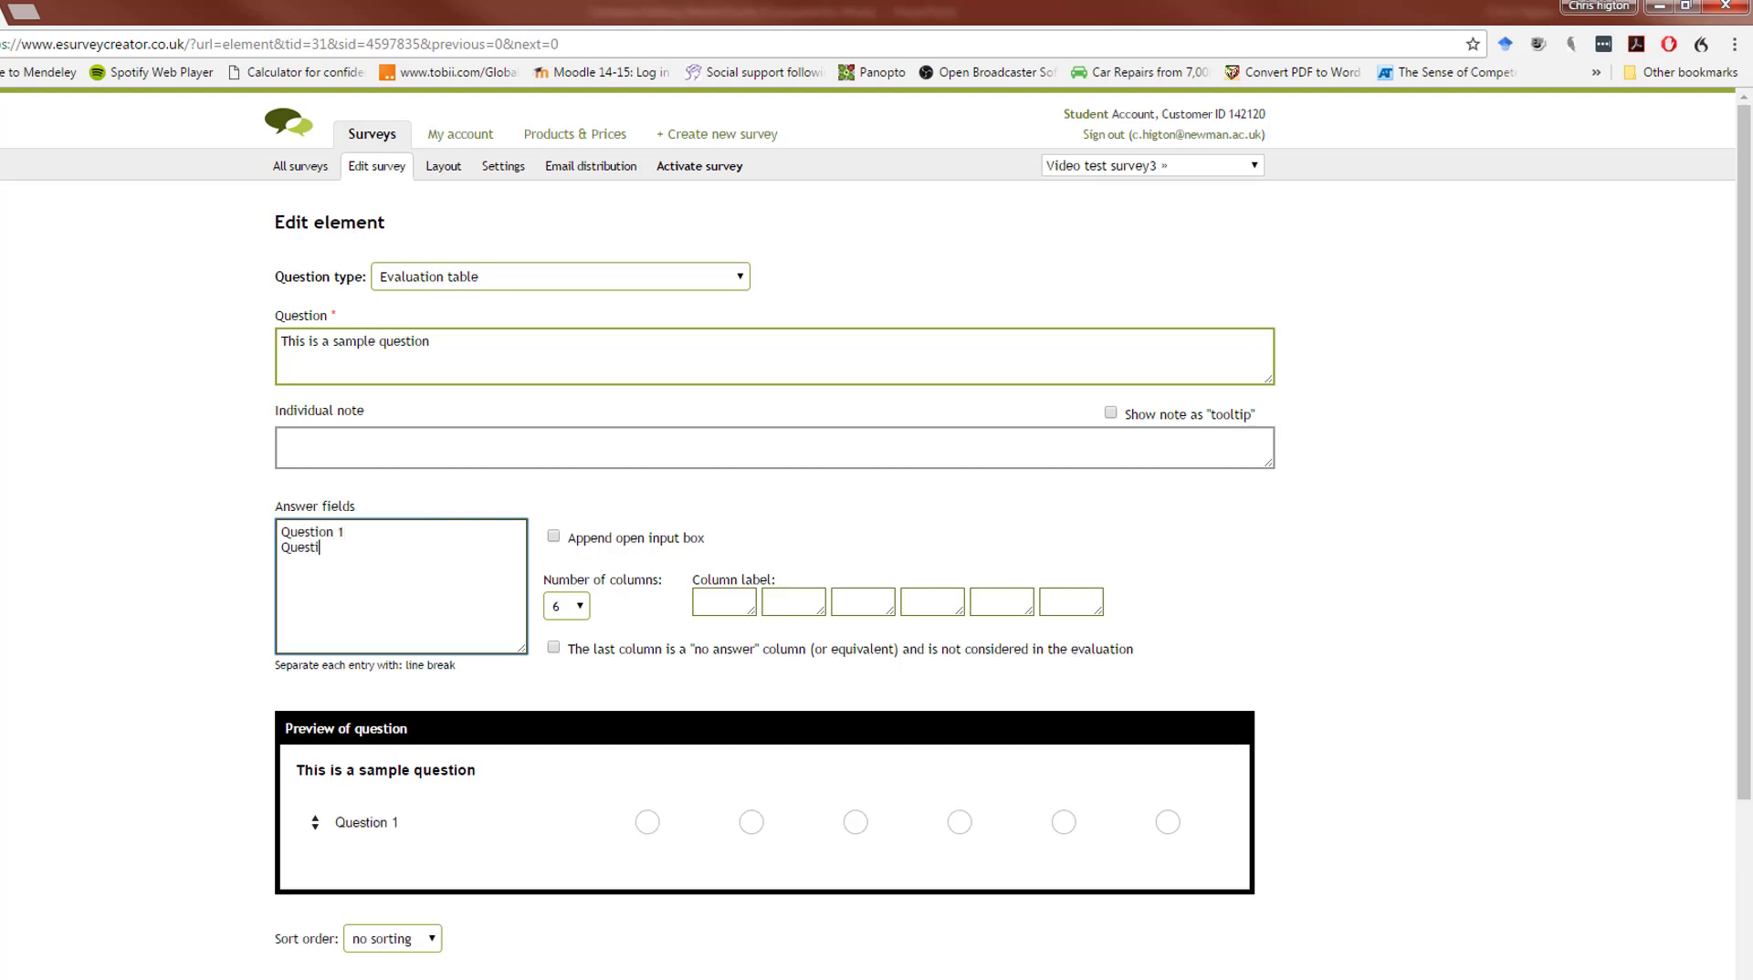
pyautogui.write('ons2')
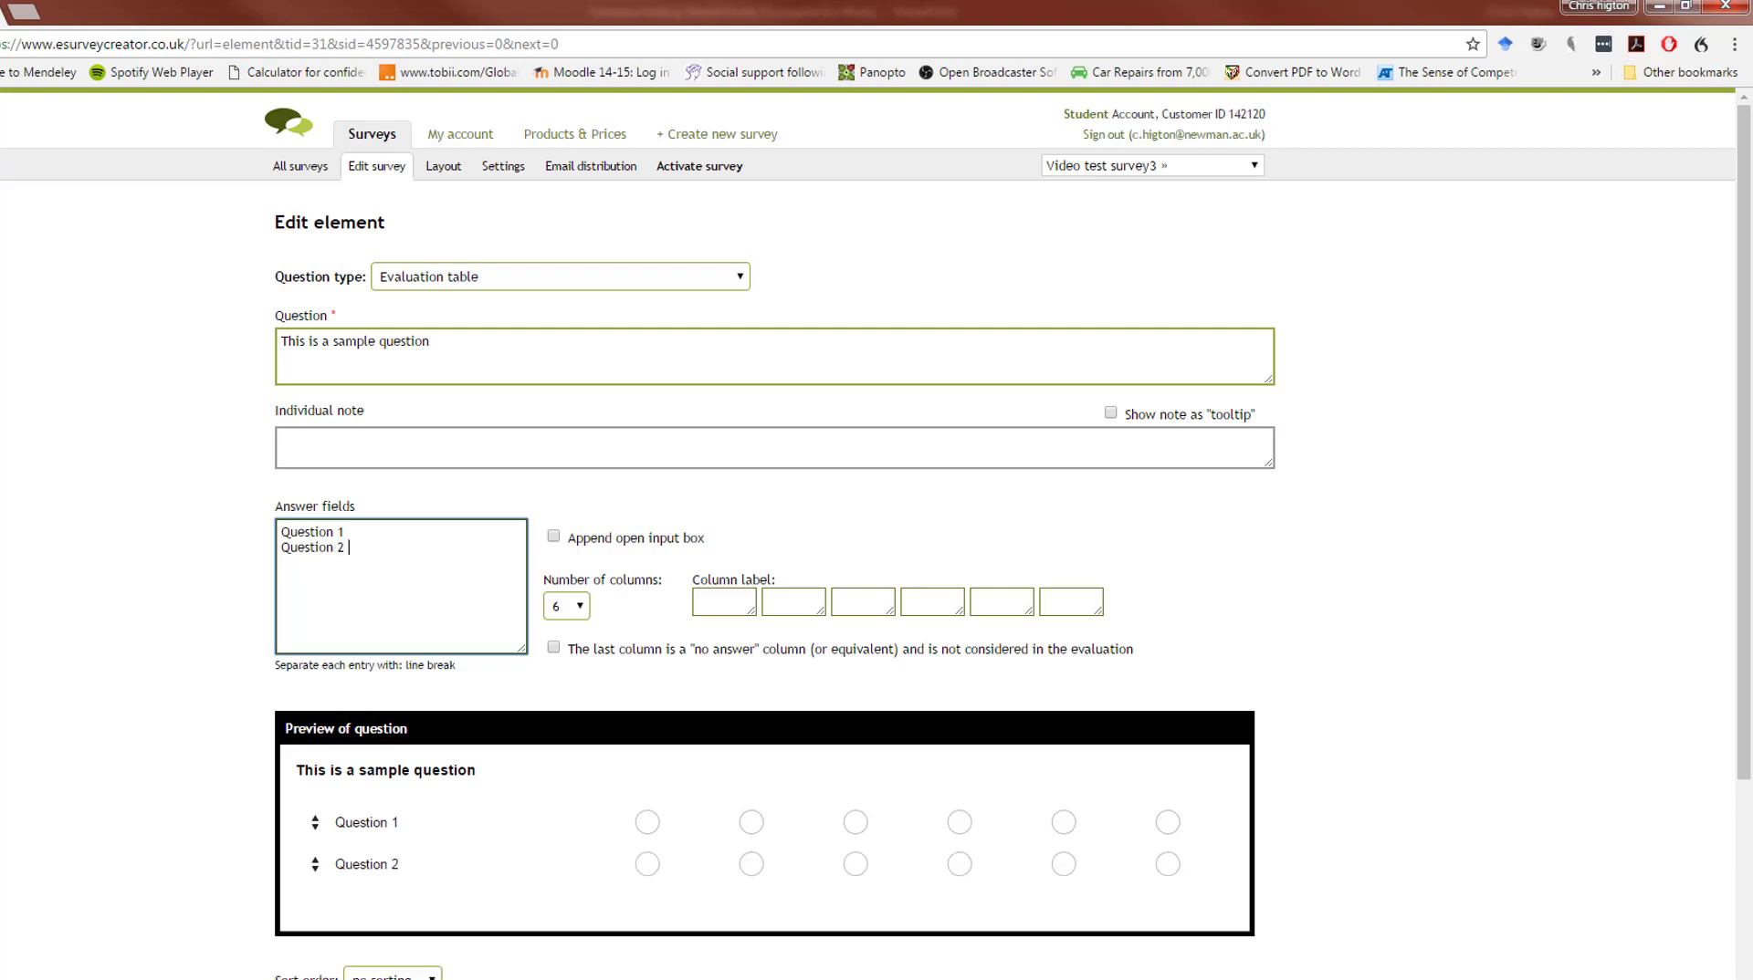
pyautogui.write('Question 3')
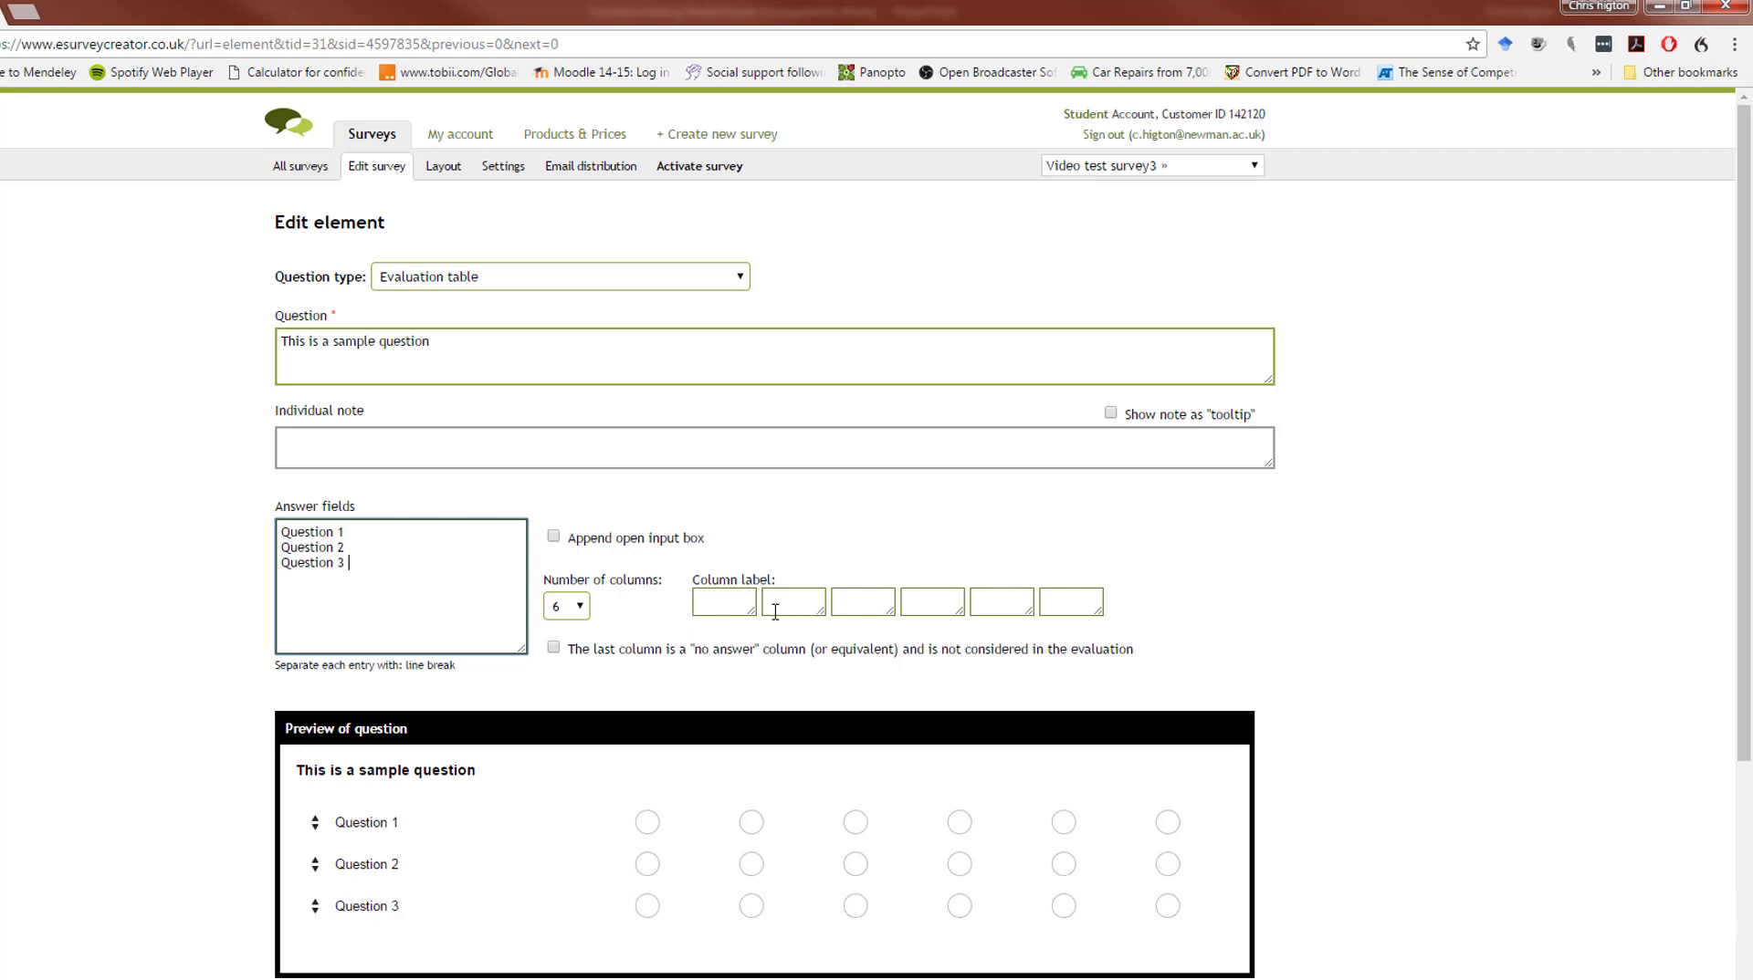
# Label the table's first column "SD" and its last column "SA", and create the question.
pyautogui.click(703, 605)
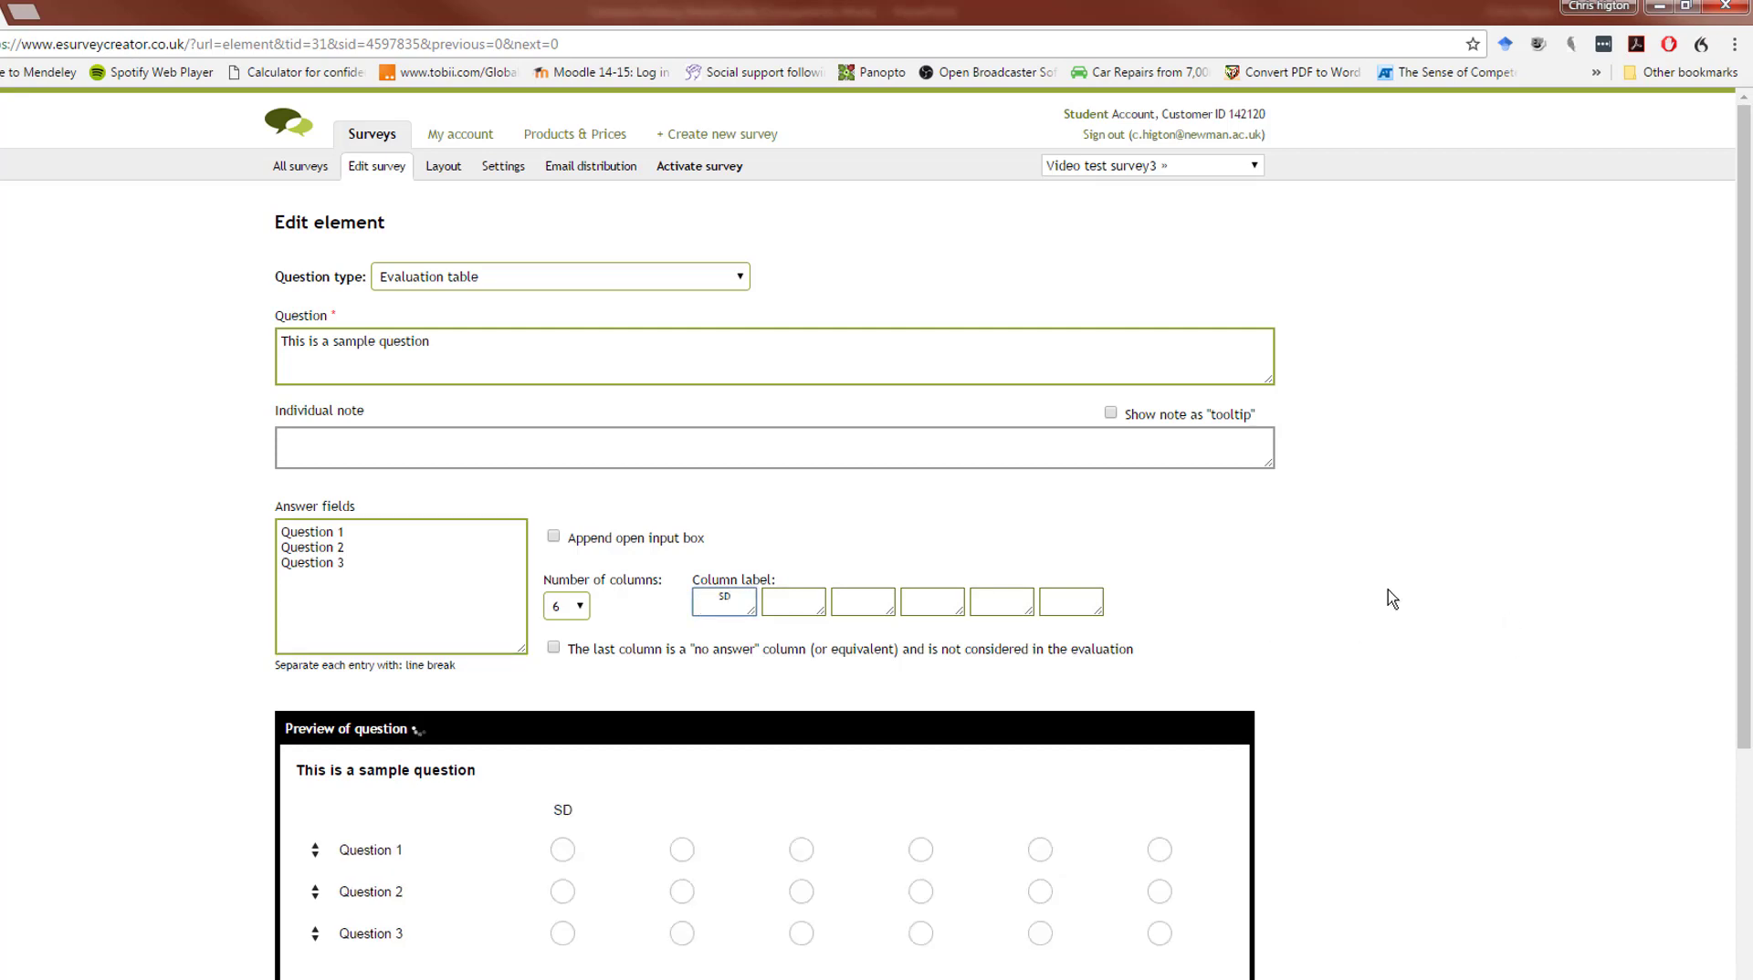
pyautogui.click(1082, 606)
pyautogui.click(1224, 567)
pyautogui.click(572, 611)
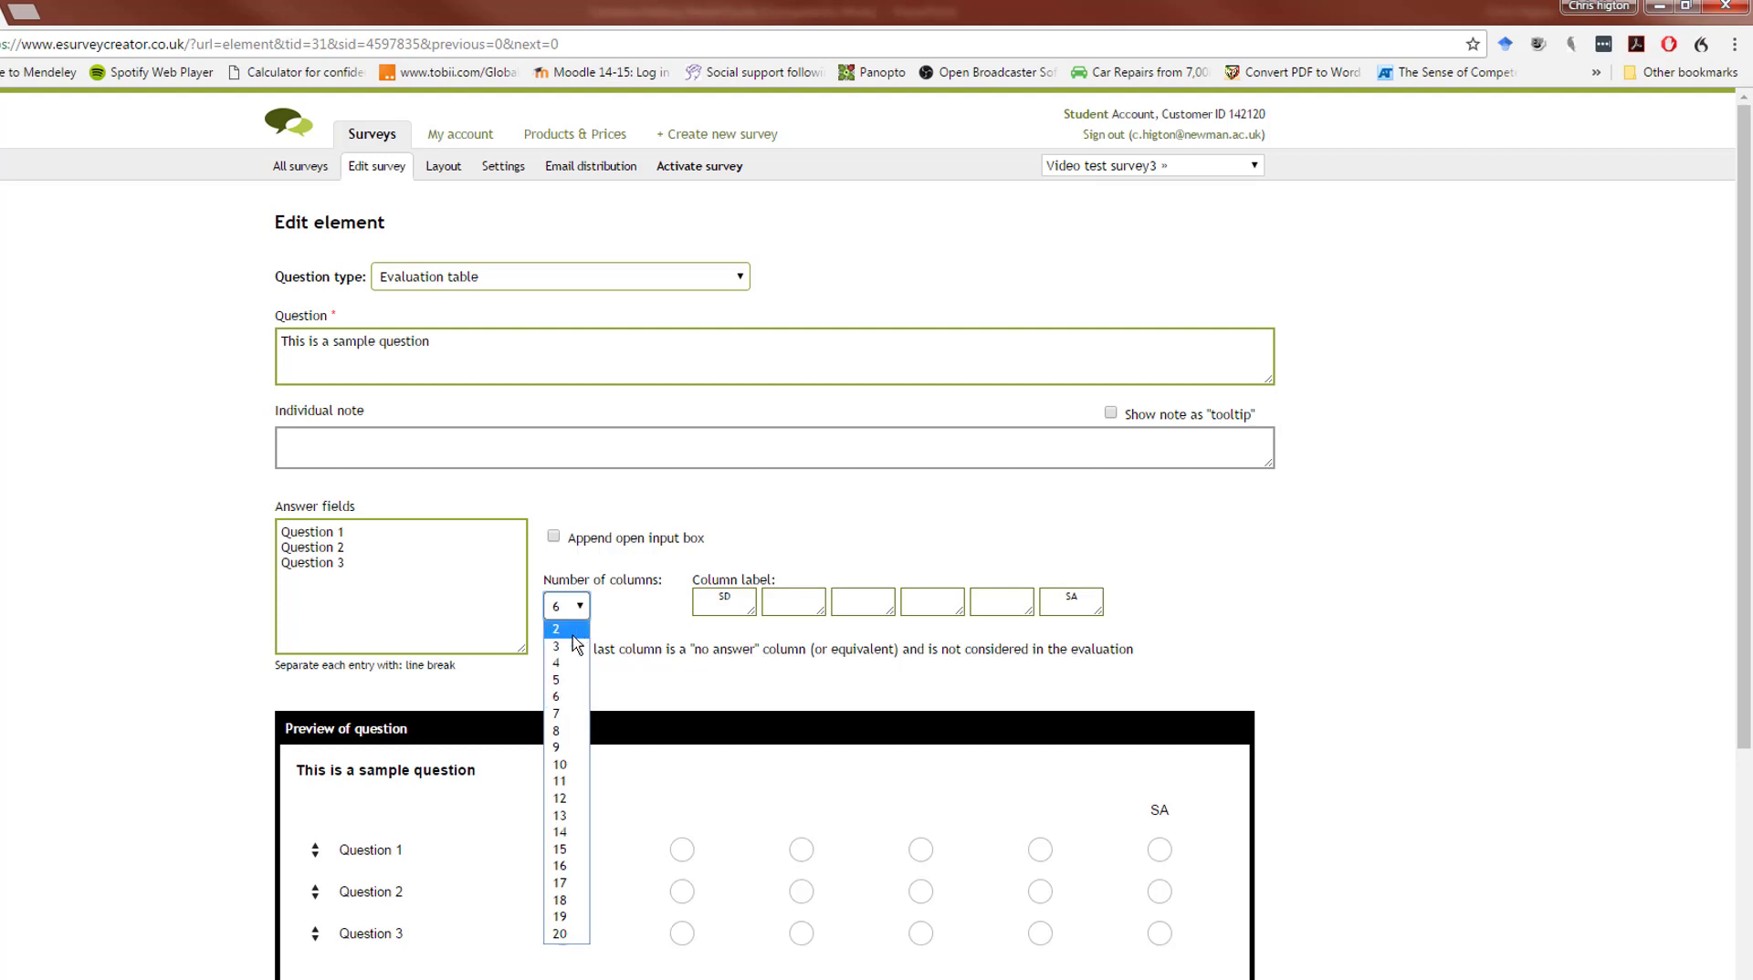
pyautogui.click(630, 599)
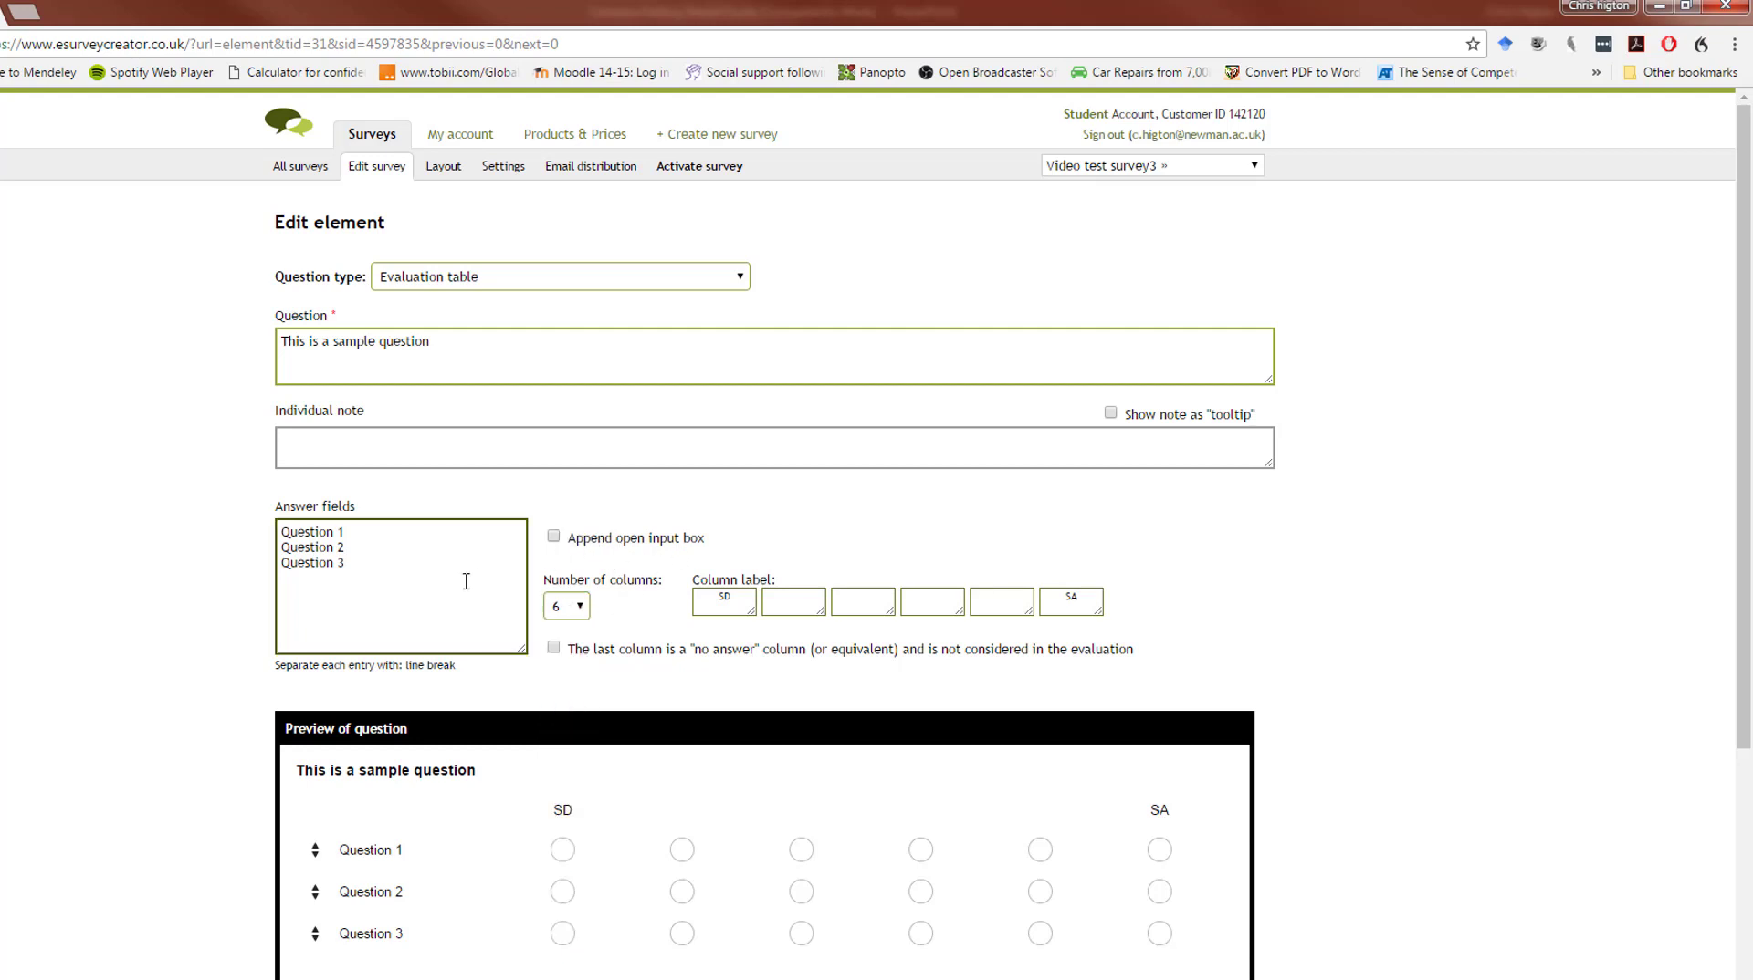
pyautogui.scroll(-2, 243, 559)
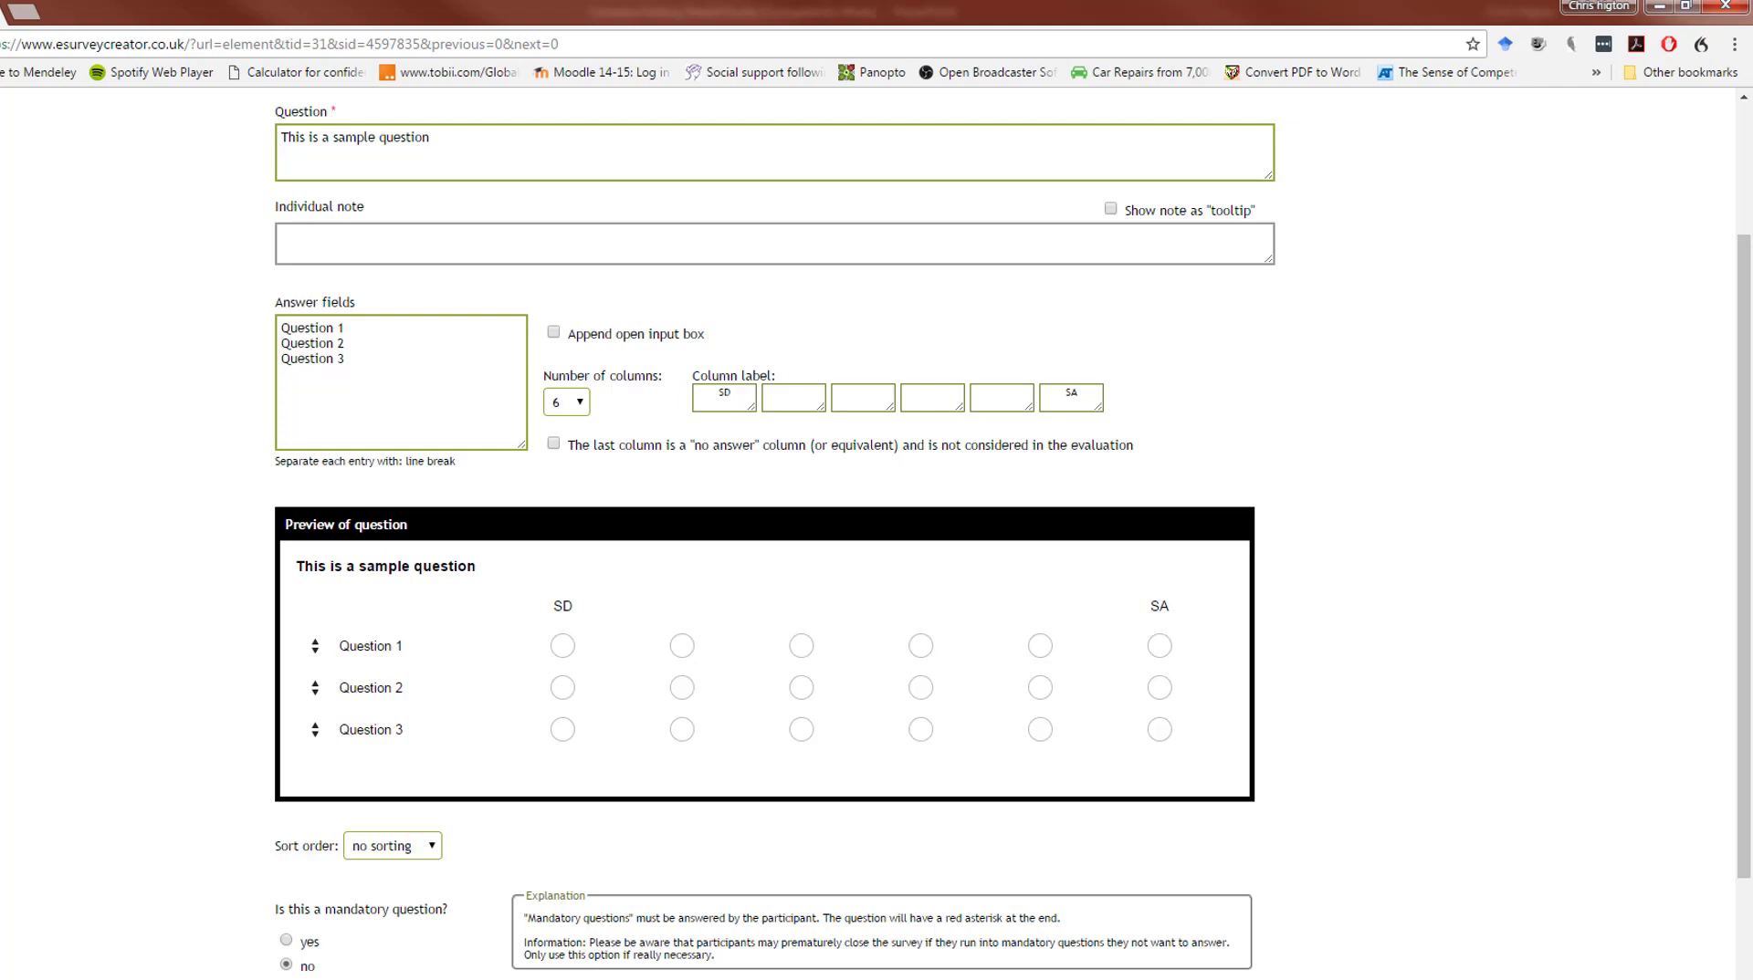
pyautogui.click(418, 963)
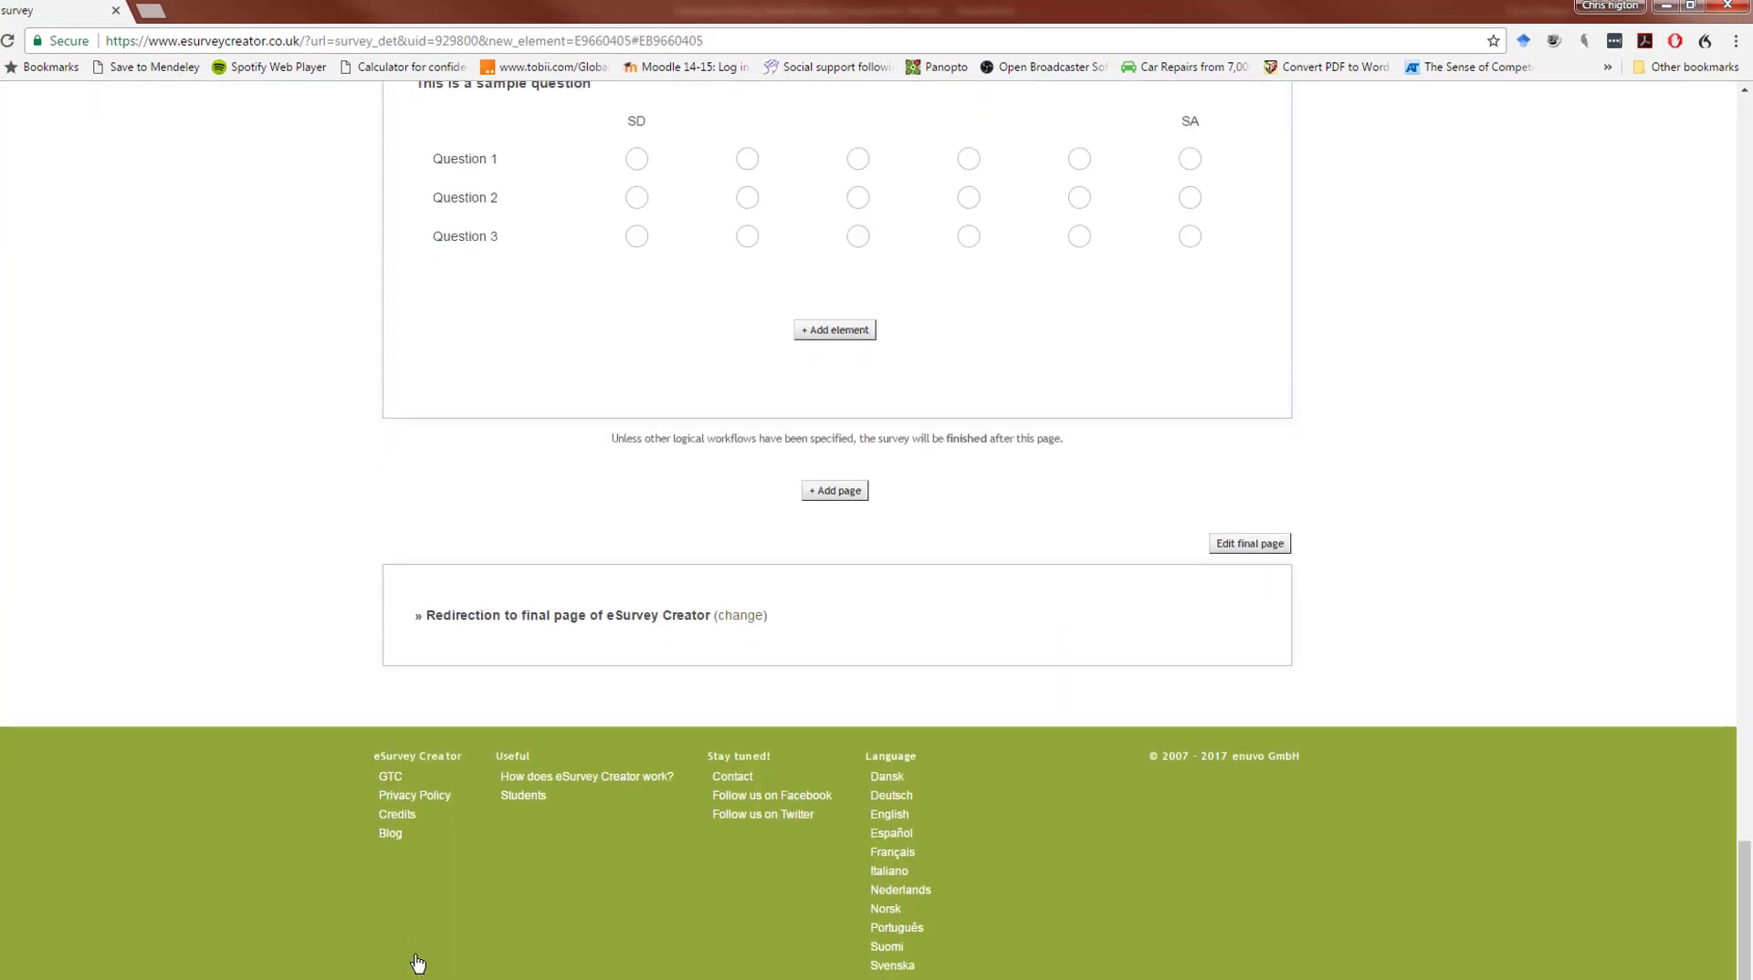
# Add a multiline text box element below the evaluation table.
pyautogui.scroll(3, 417, 963)
pyautogui.scroll(2, 418, 963)
pyautogui.scroll(-2, 501, 924)
pyautogui.click(842, 616)
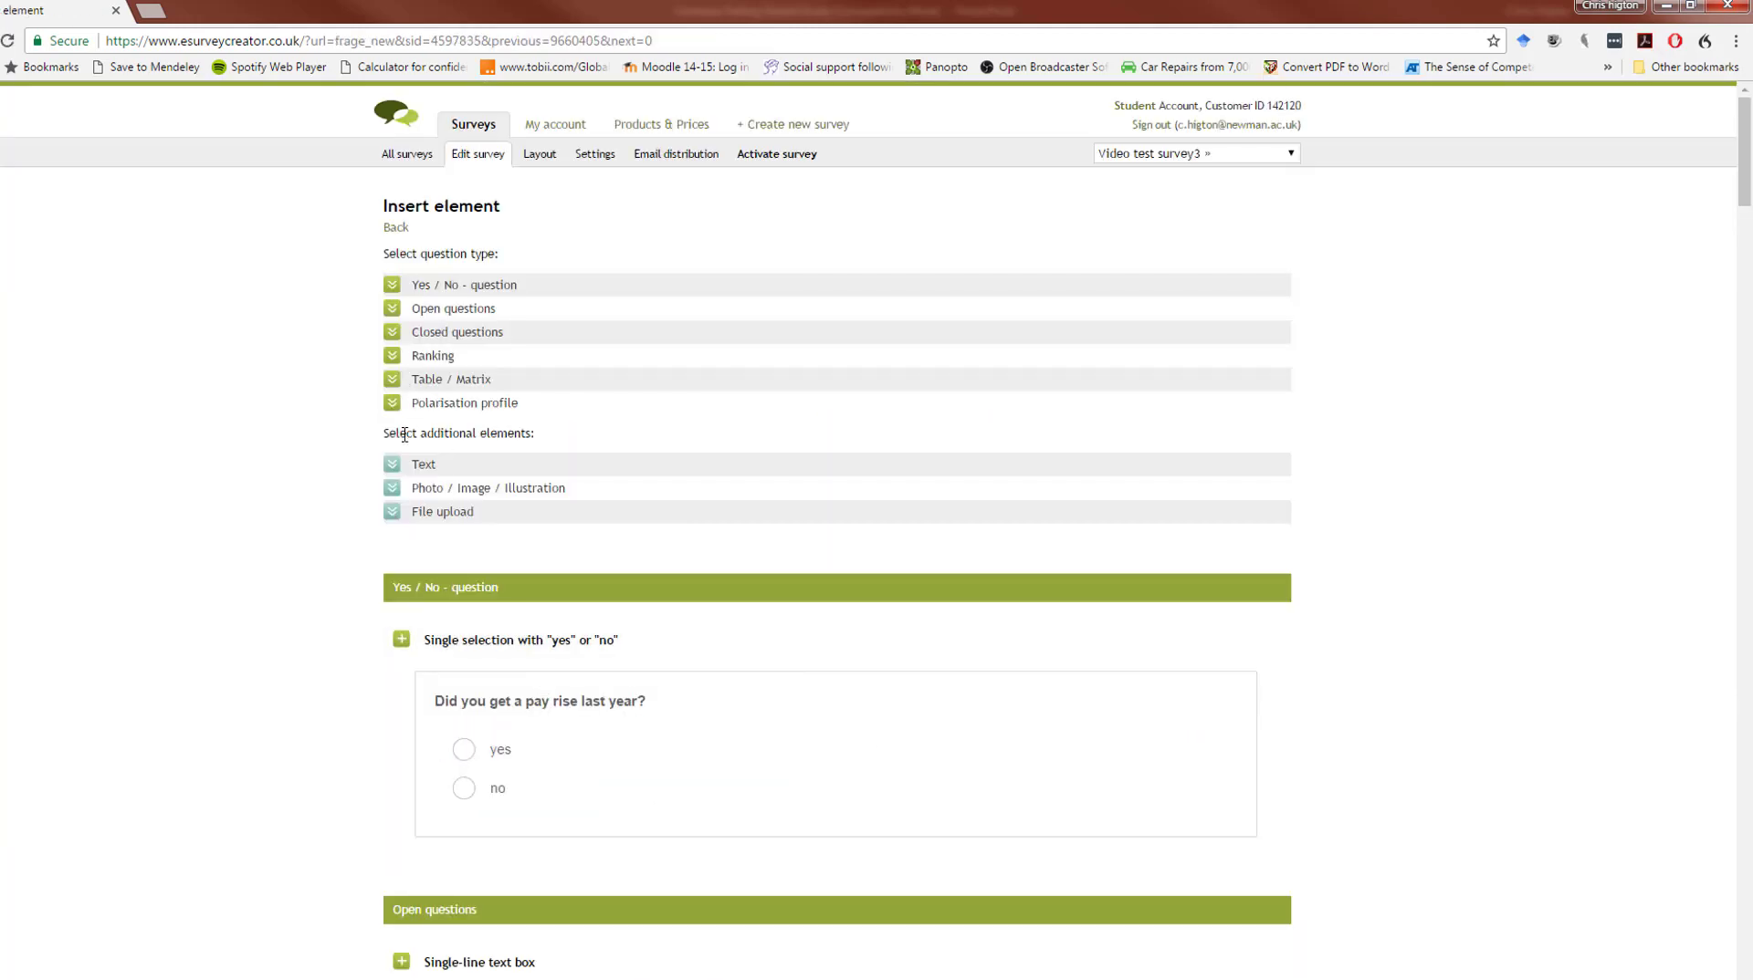
pyautogui.click(398, 309)
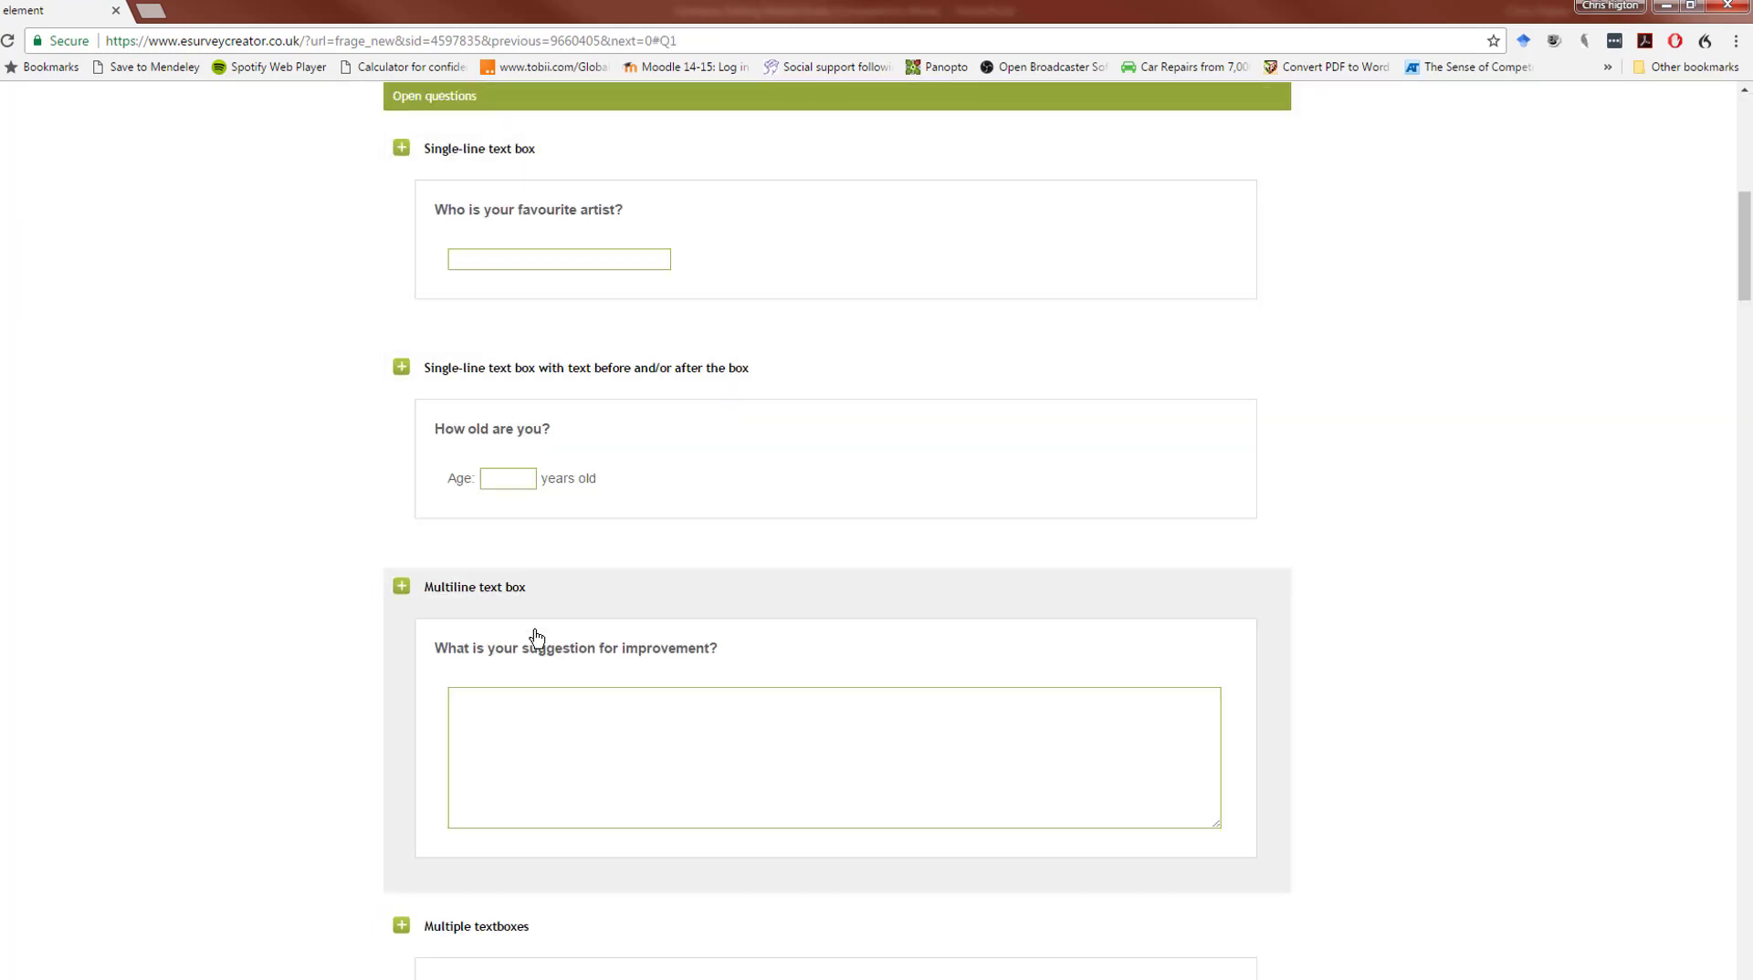
pyautogui.click(401, 588)
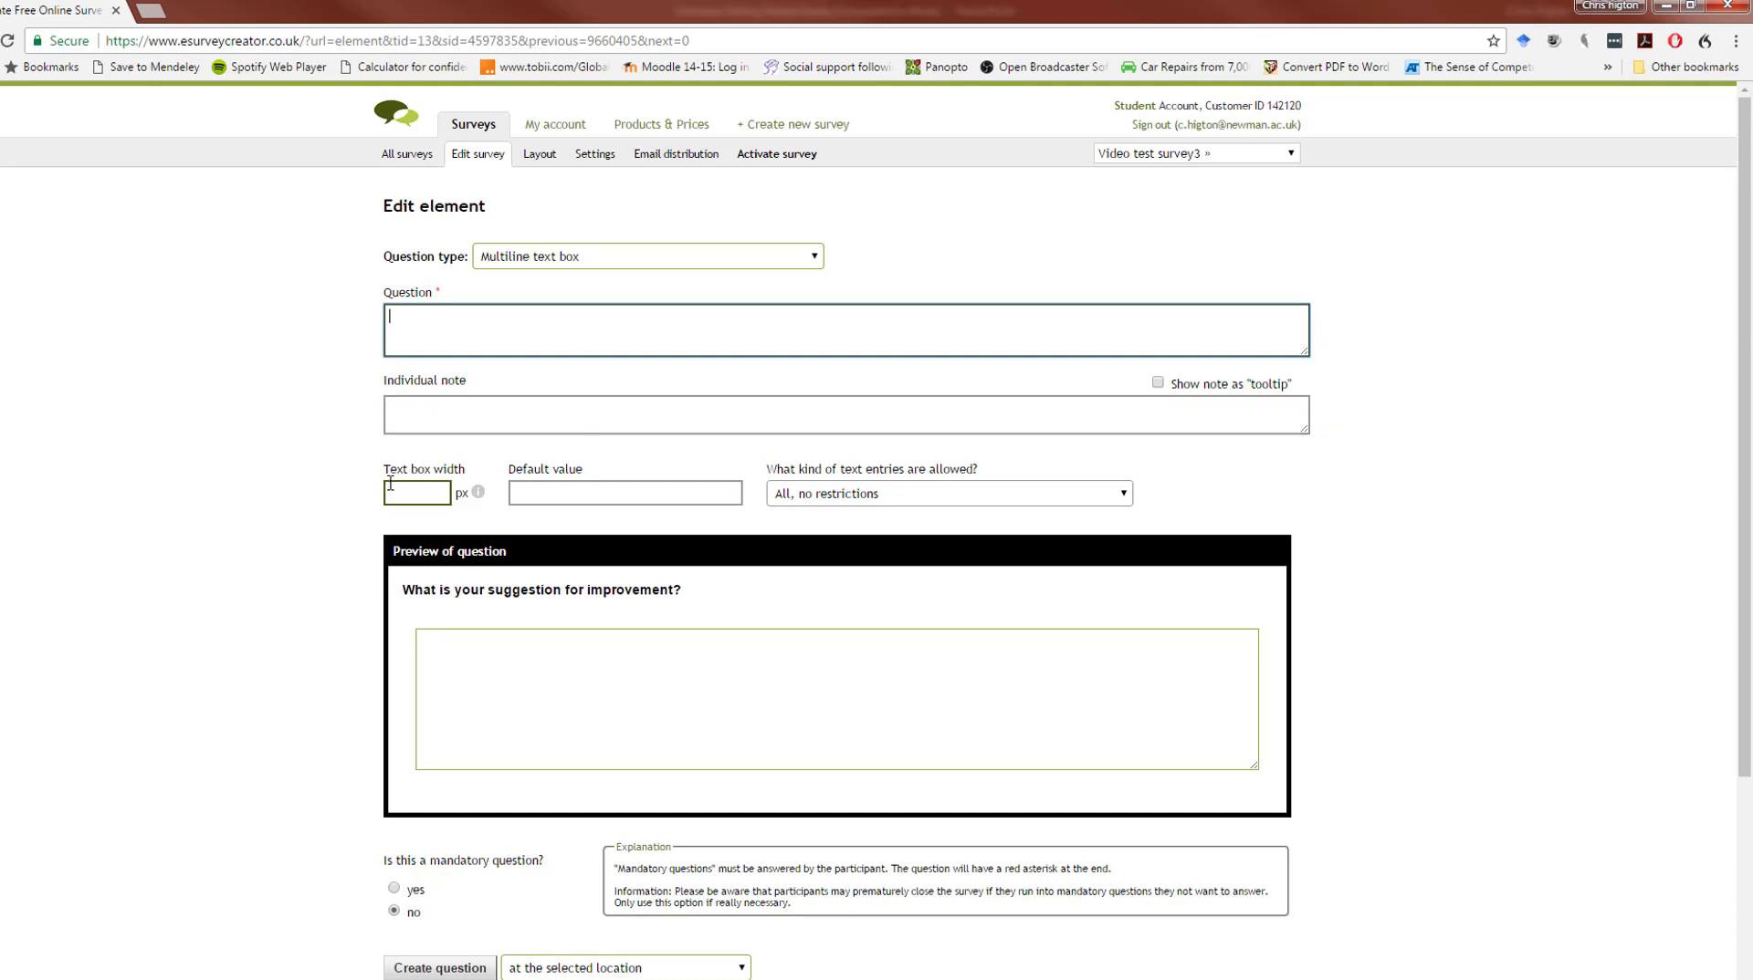
# Choose "All, no restrictions" for the allowed text entries and try to create the question without question text.
pyautogui.click(891, 494)
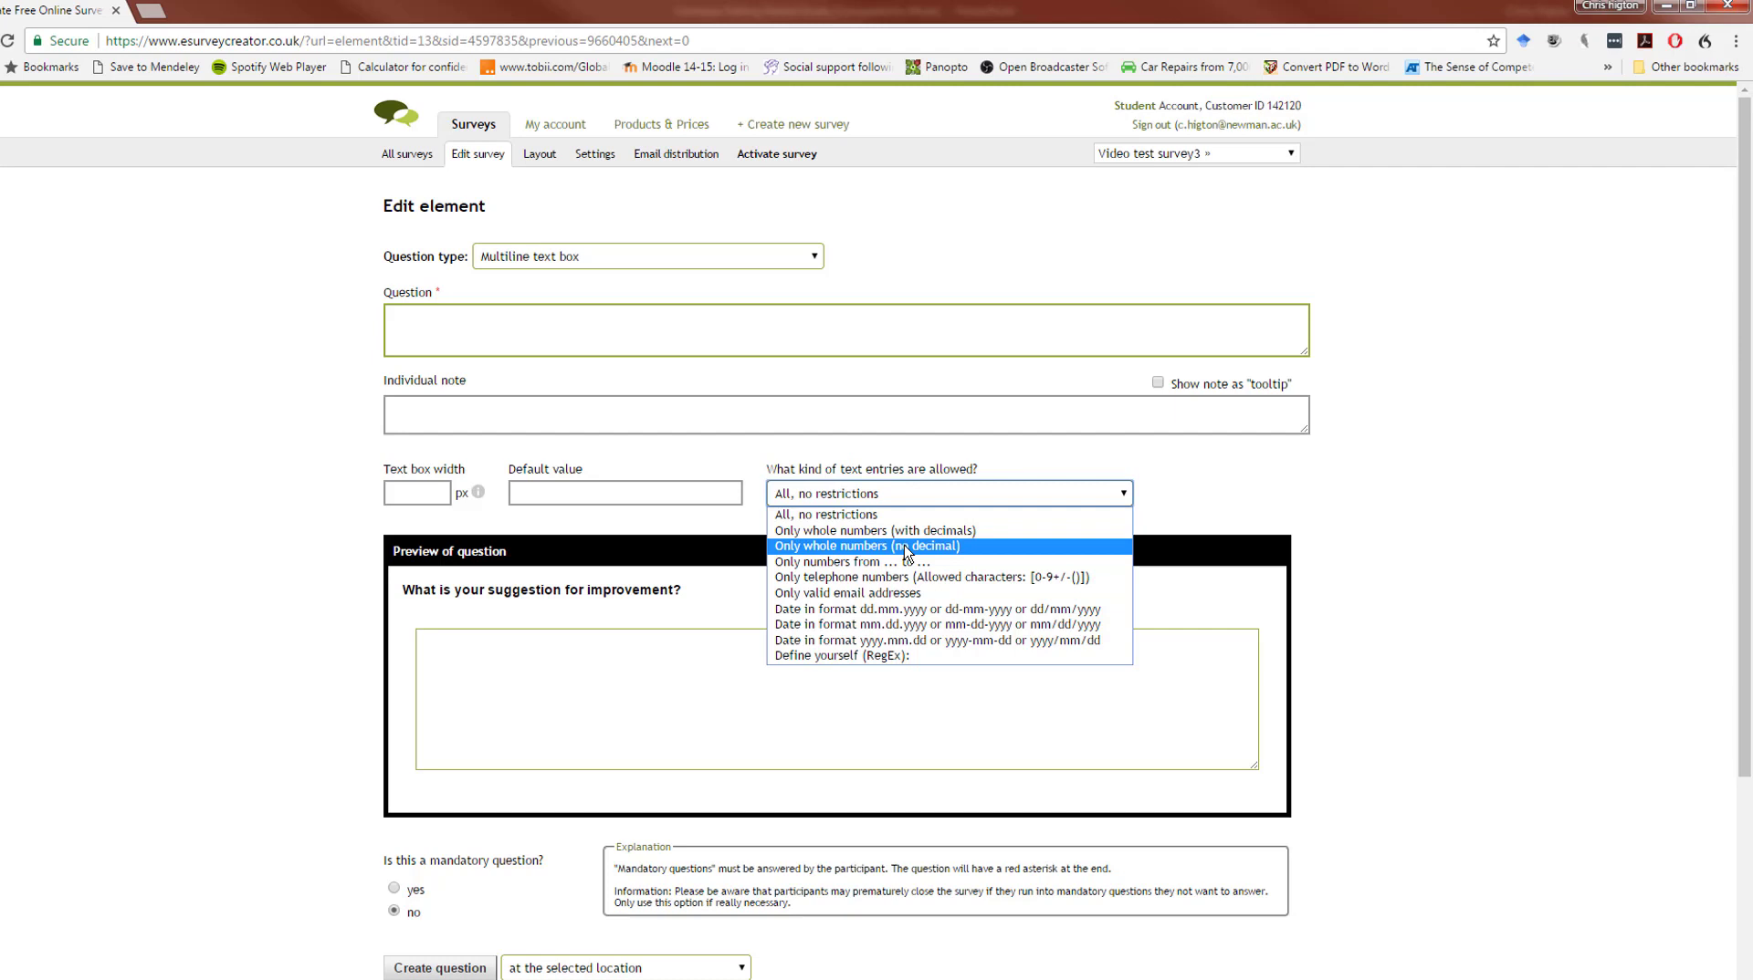
pyautogui.click(845, 514)
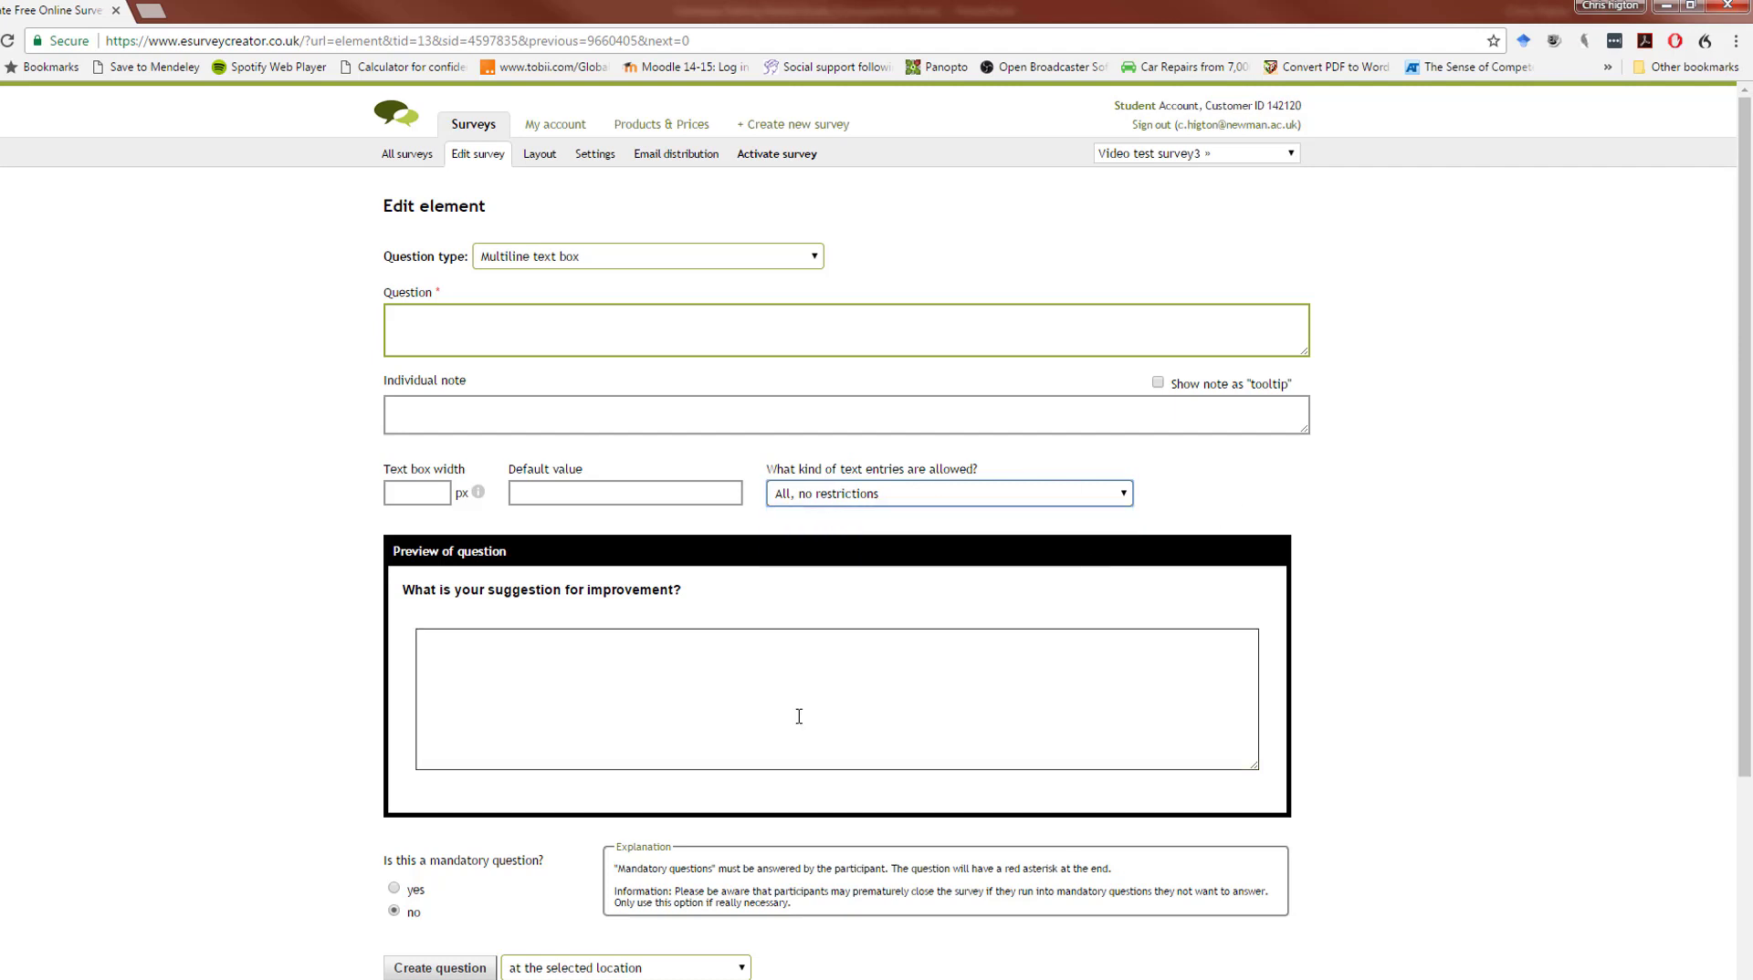
pyautogui.scroll(-2, 274, 598)
pyautogui.click(649, 556)
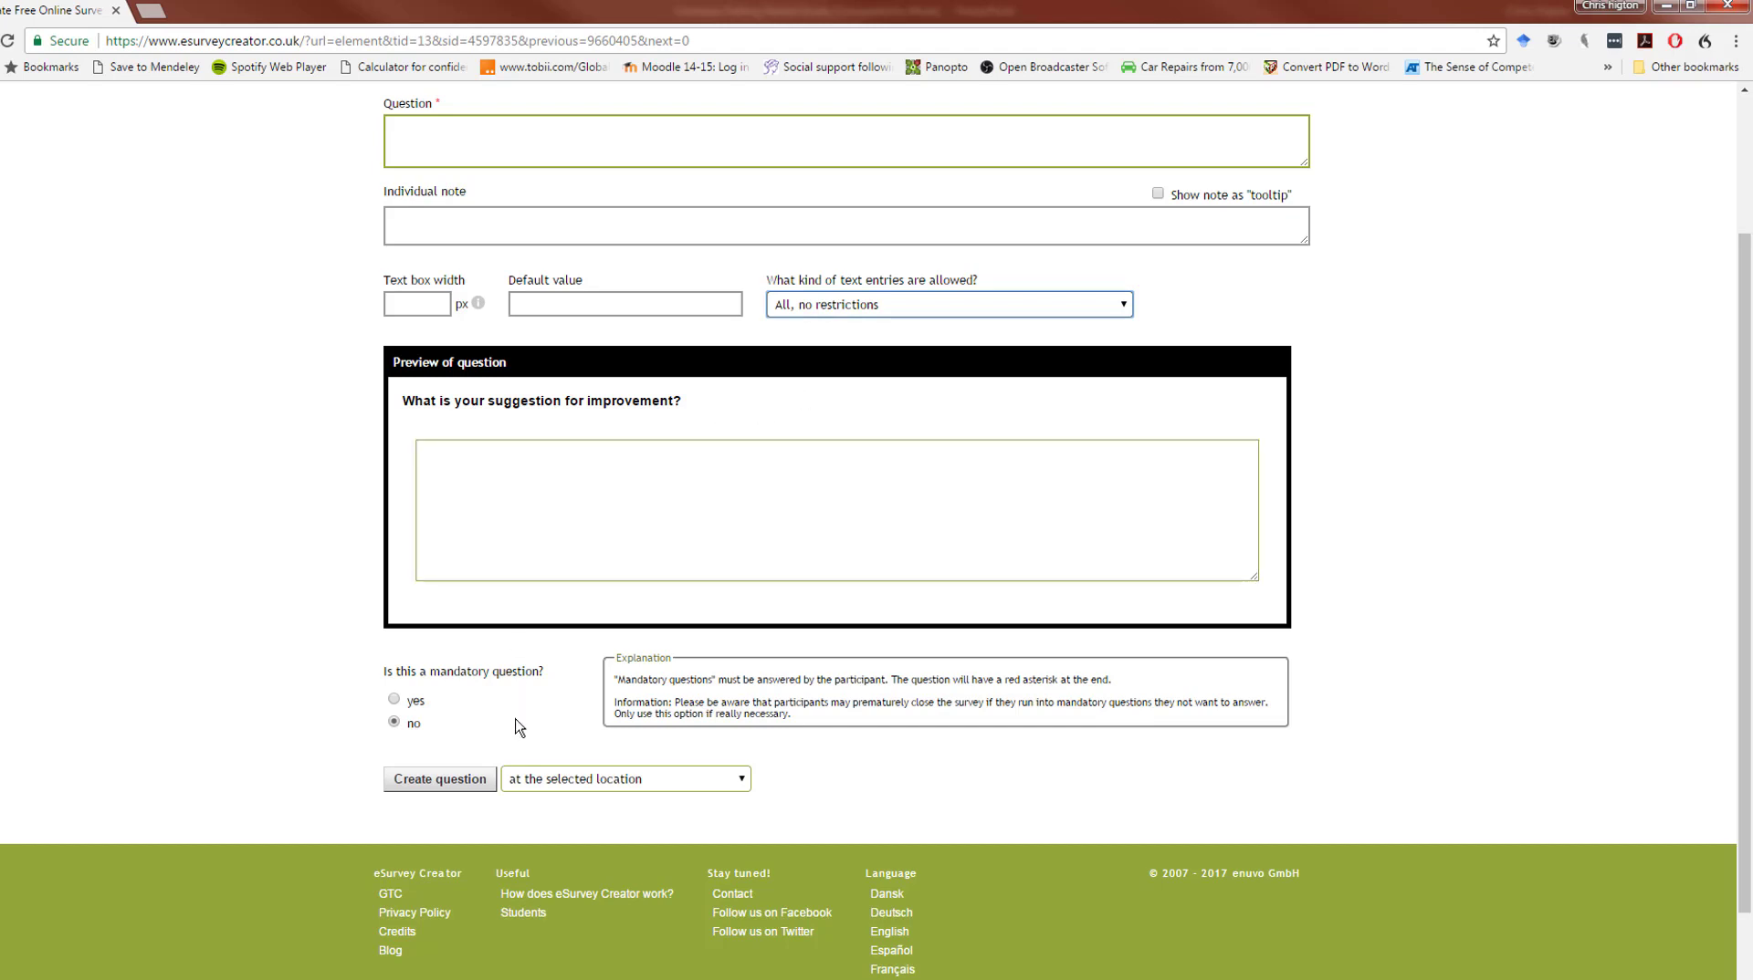
pyautogui.click(454, 790)
# Enter "Sample question" as the question text and create the multiline text box question at the selected location.
pyautogui.scroll(3, 308, 223)
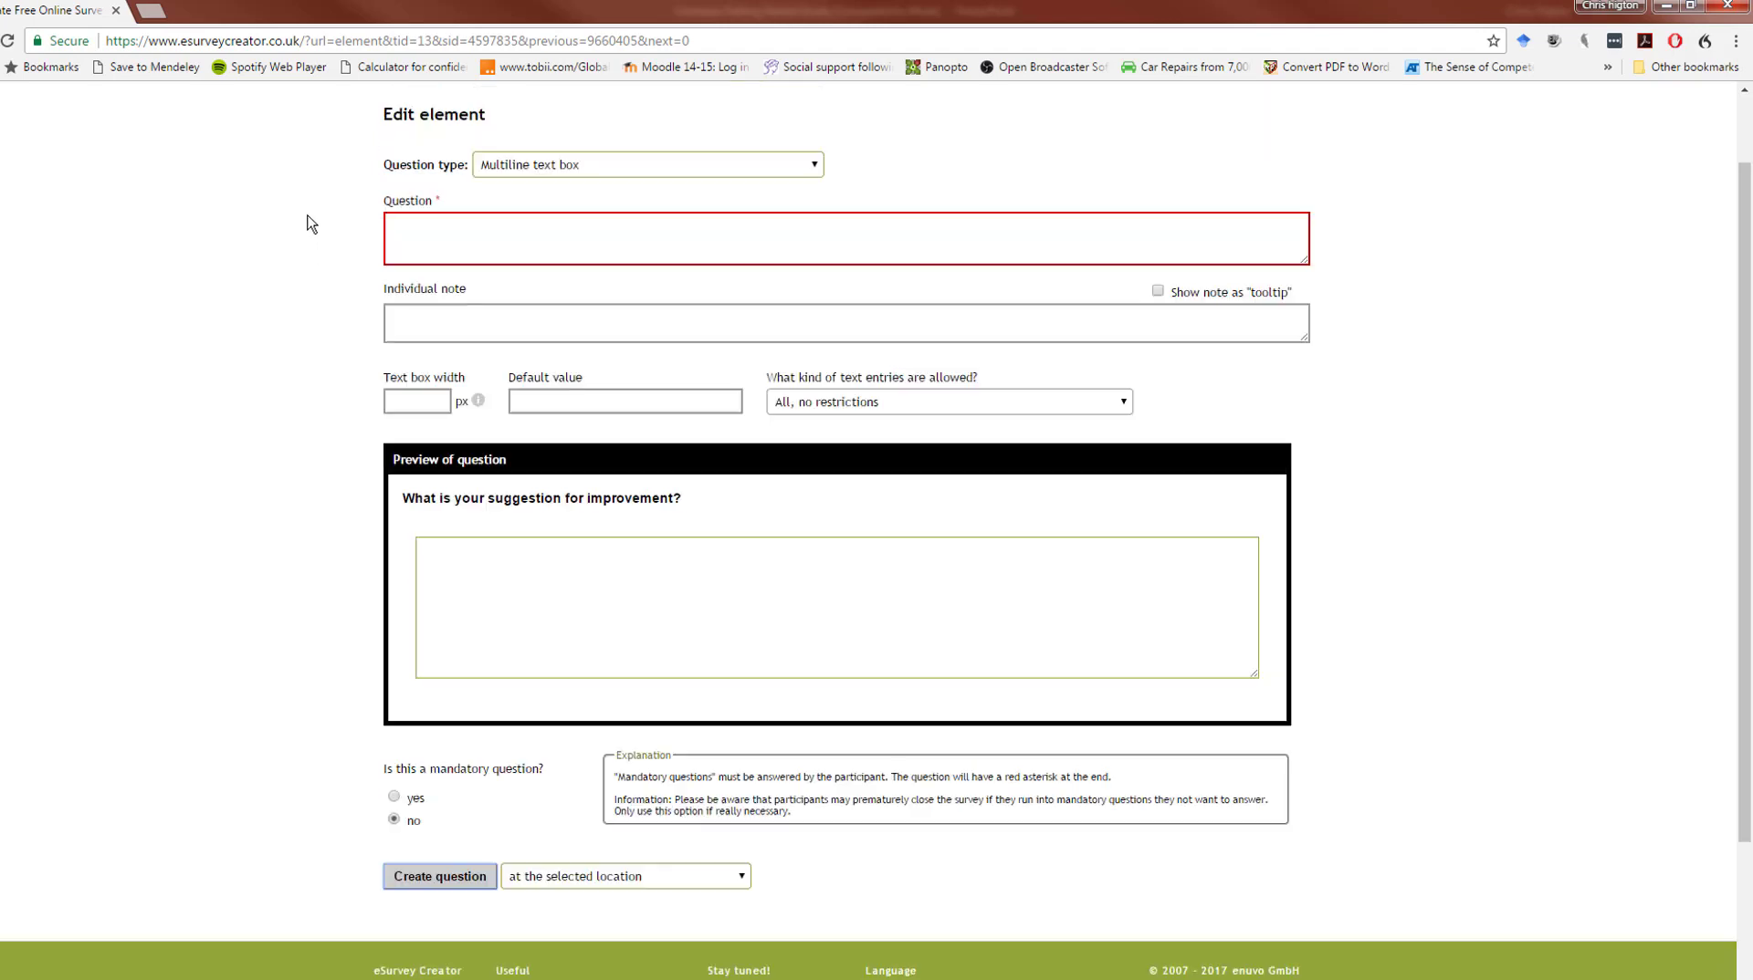
pyautogui.click(479, 310)
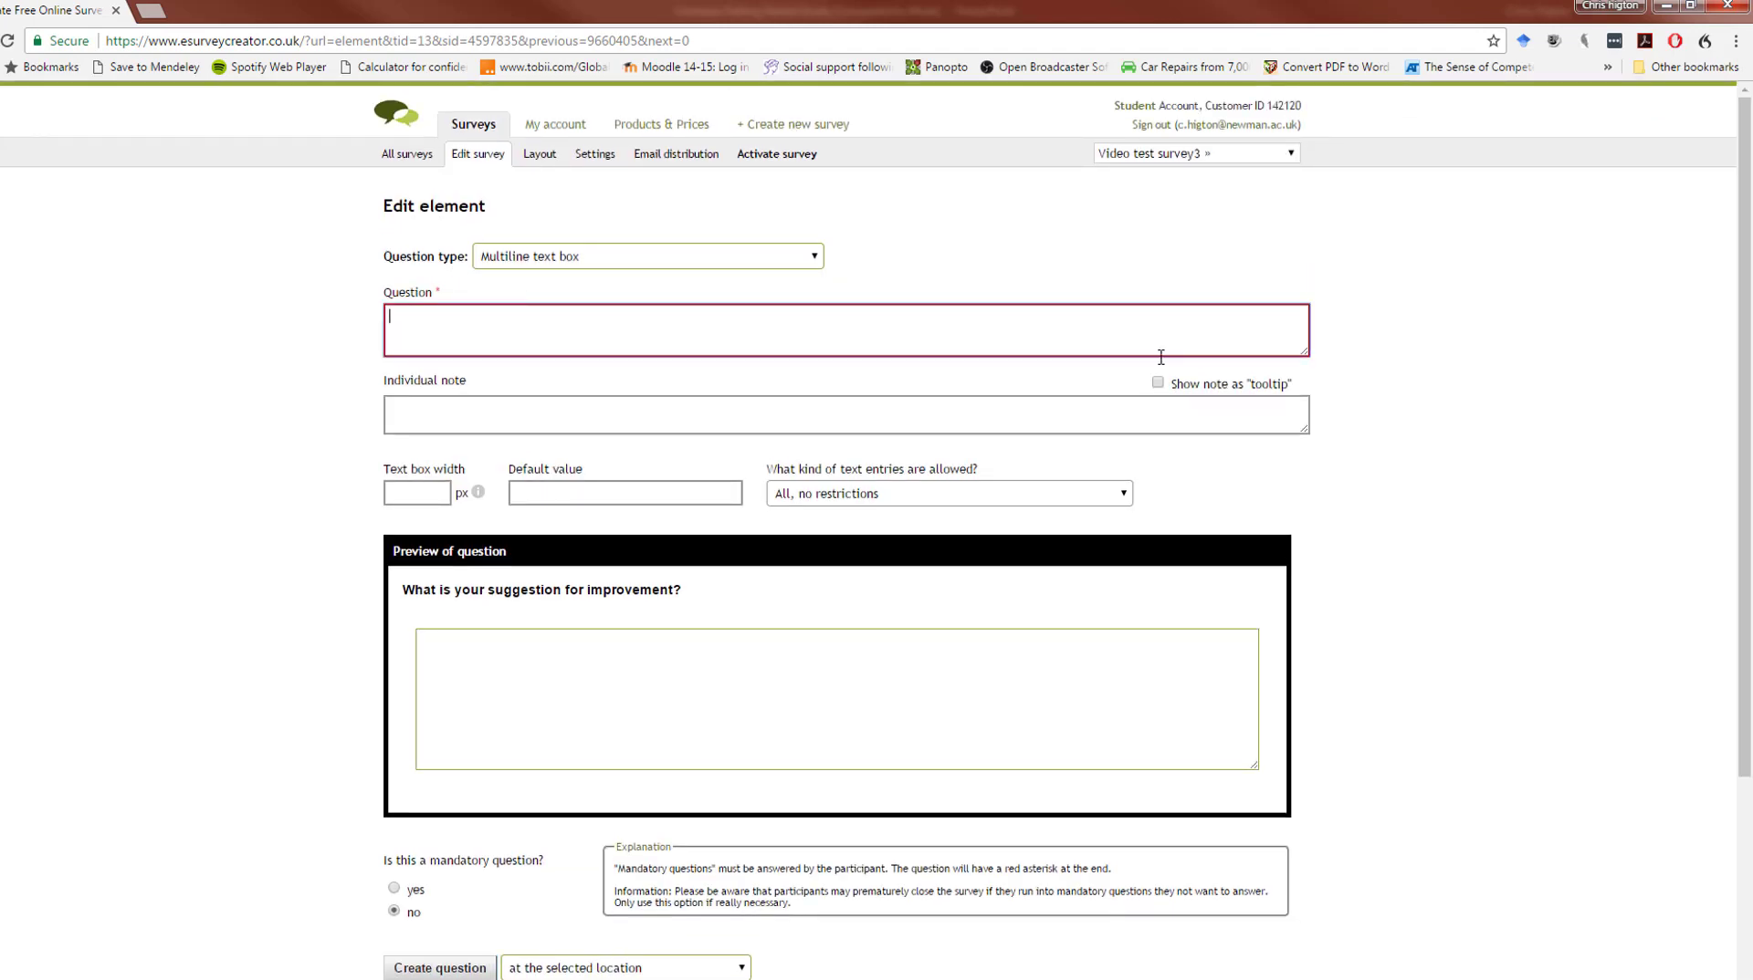
pyautogui.write('Sample')
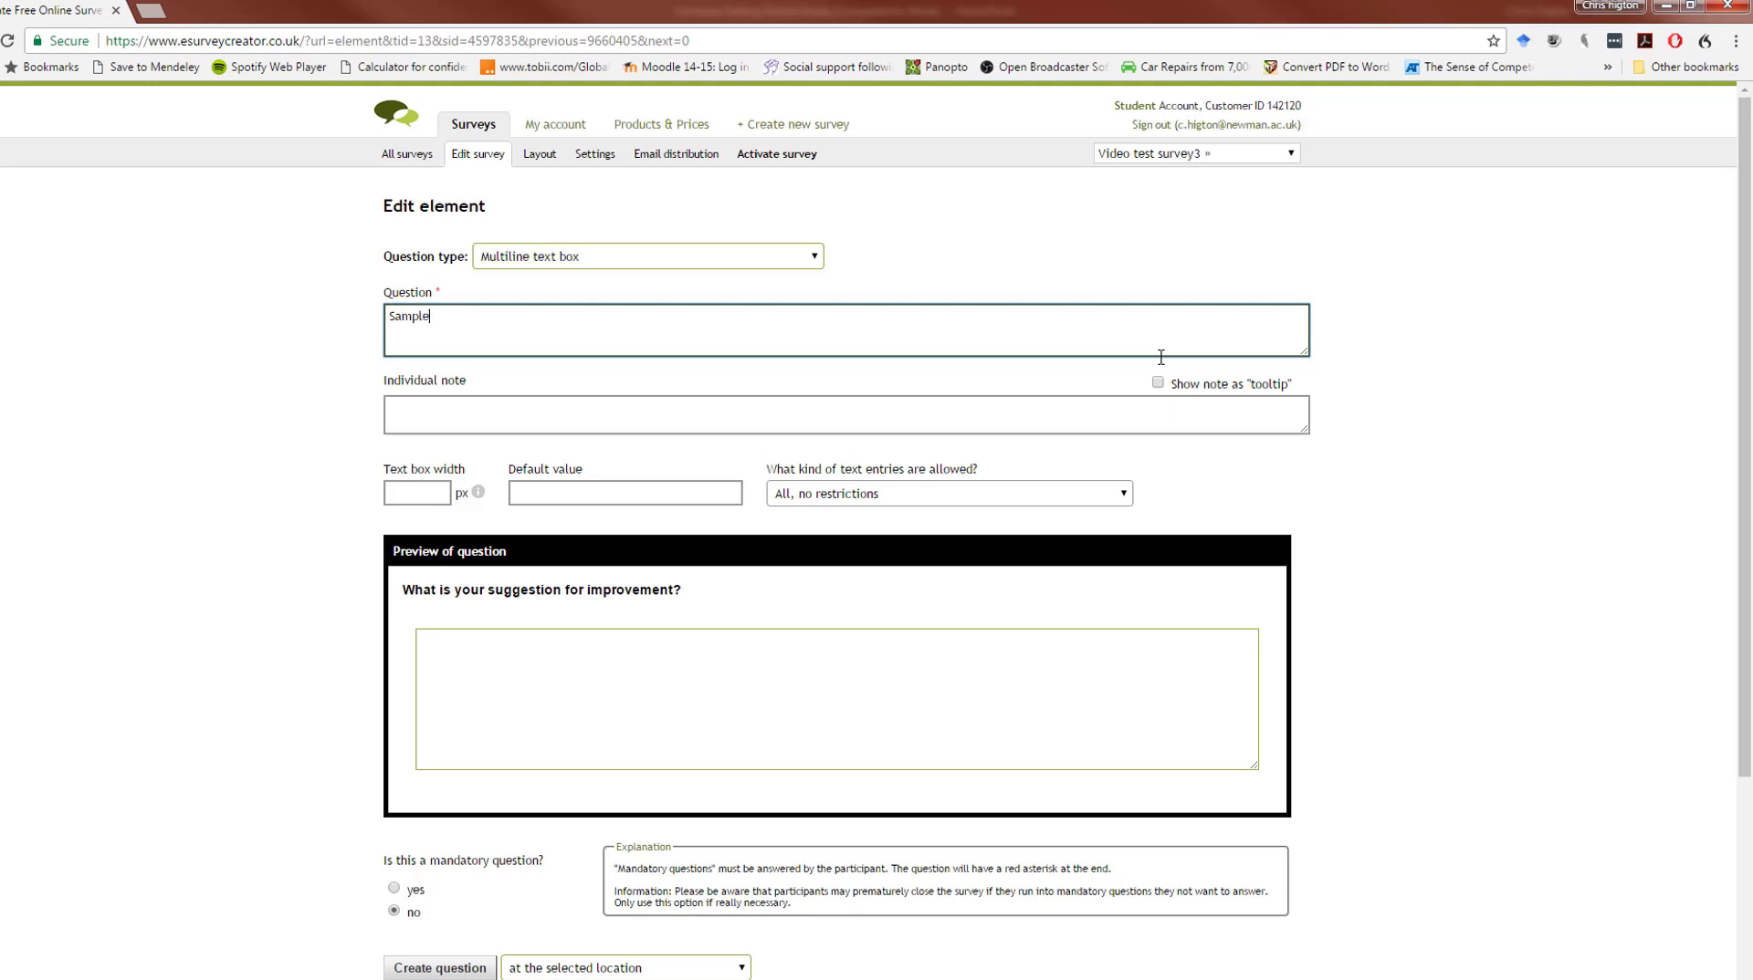
pyautogui.write(' question')
pyautogui.scroll(-2, 434, 498)
pyautogui.scroll(-1, 435, 502)
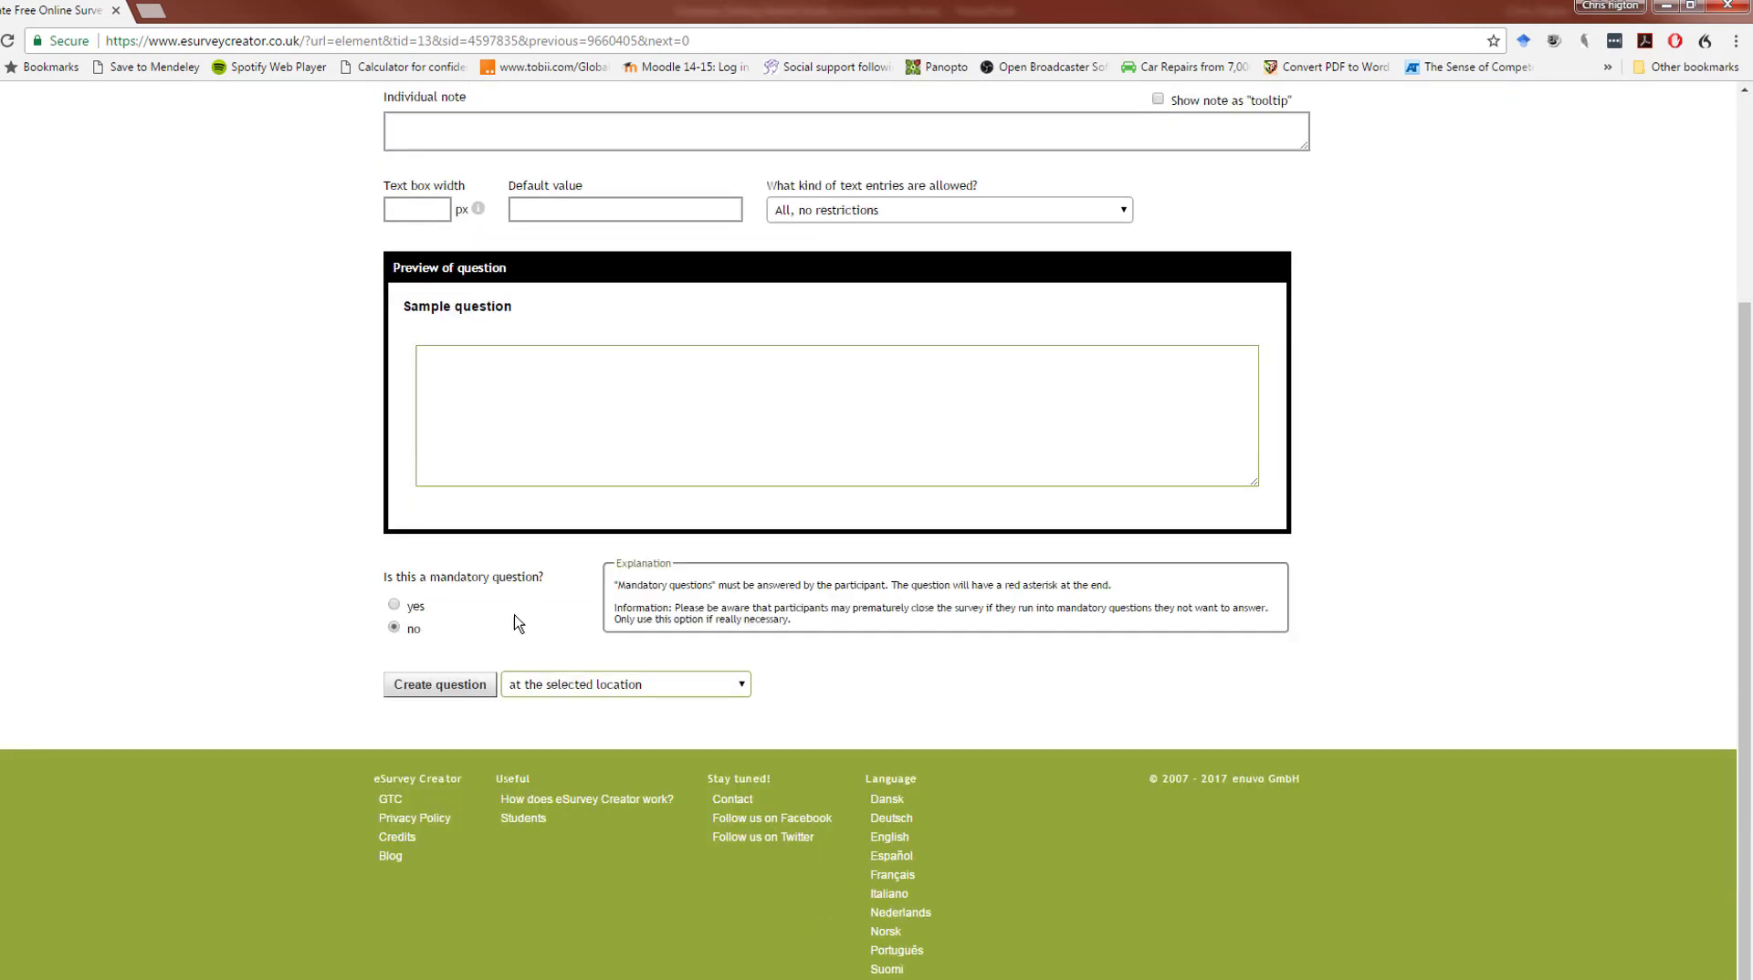
pyautogui.click(469, 691)
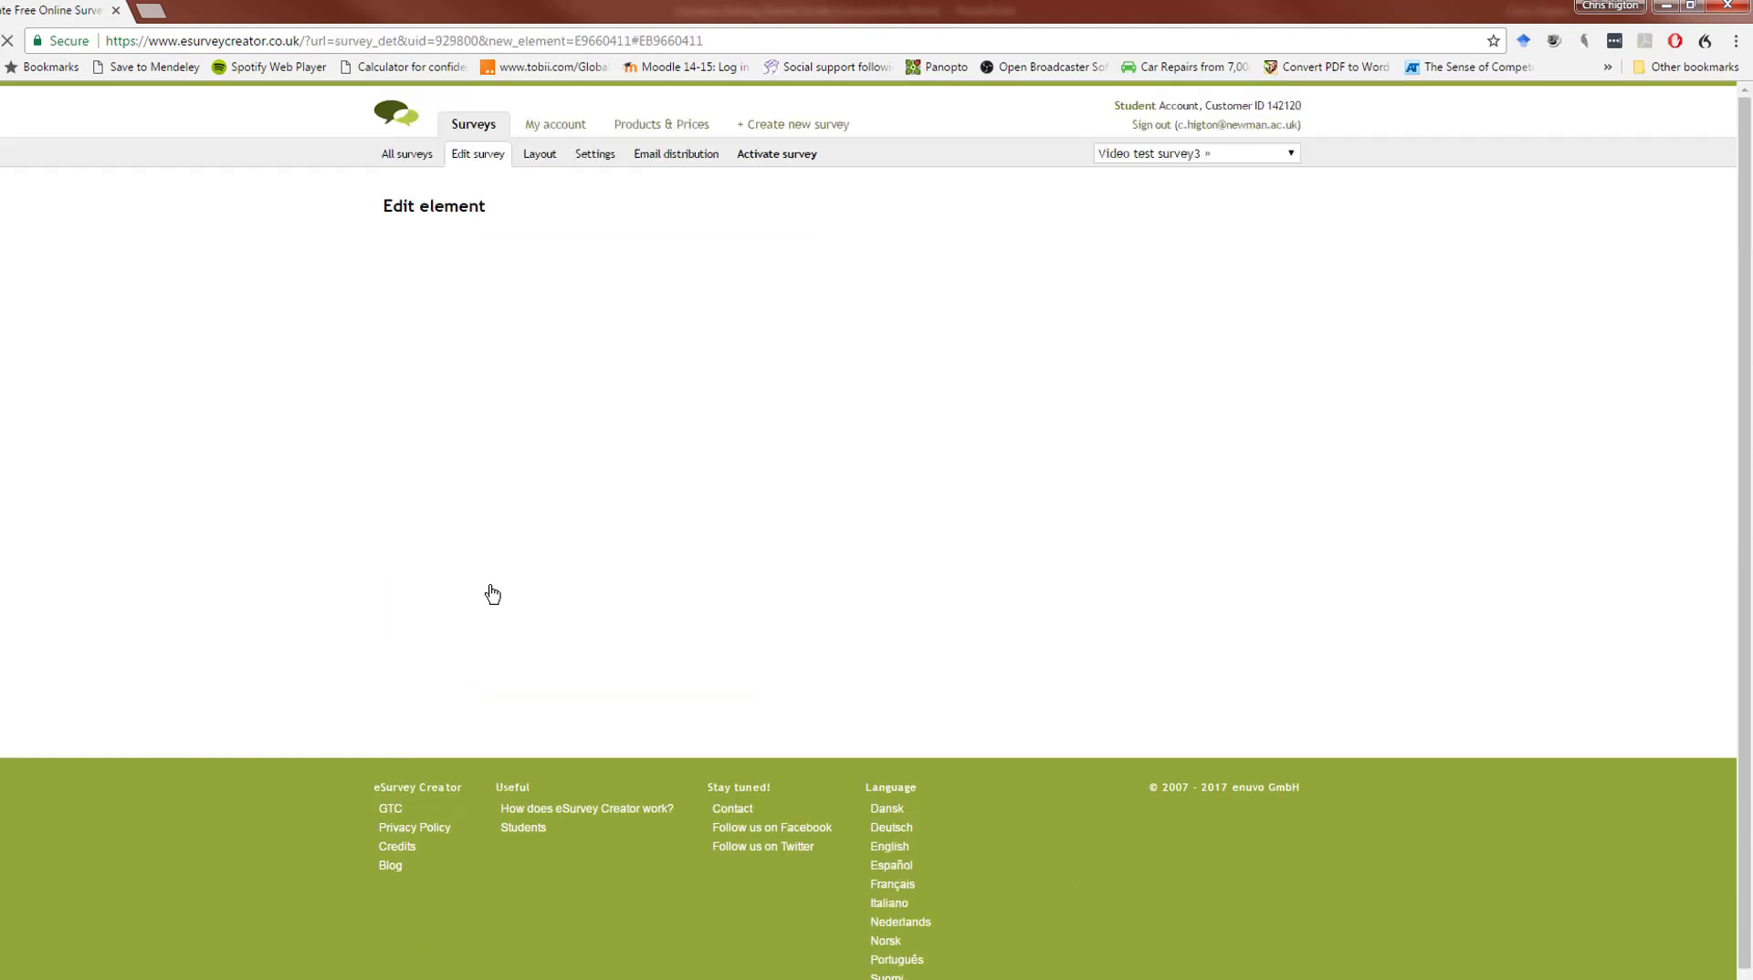
# Add a visual analogue scale element below the "Sample question" text box on page 2.
pyautogui.scroll(4, 491, 594)
pyautogui.scroll(2, 407, 462)
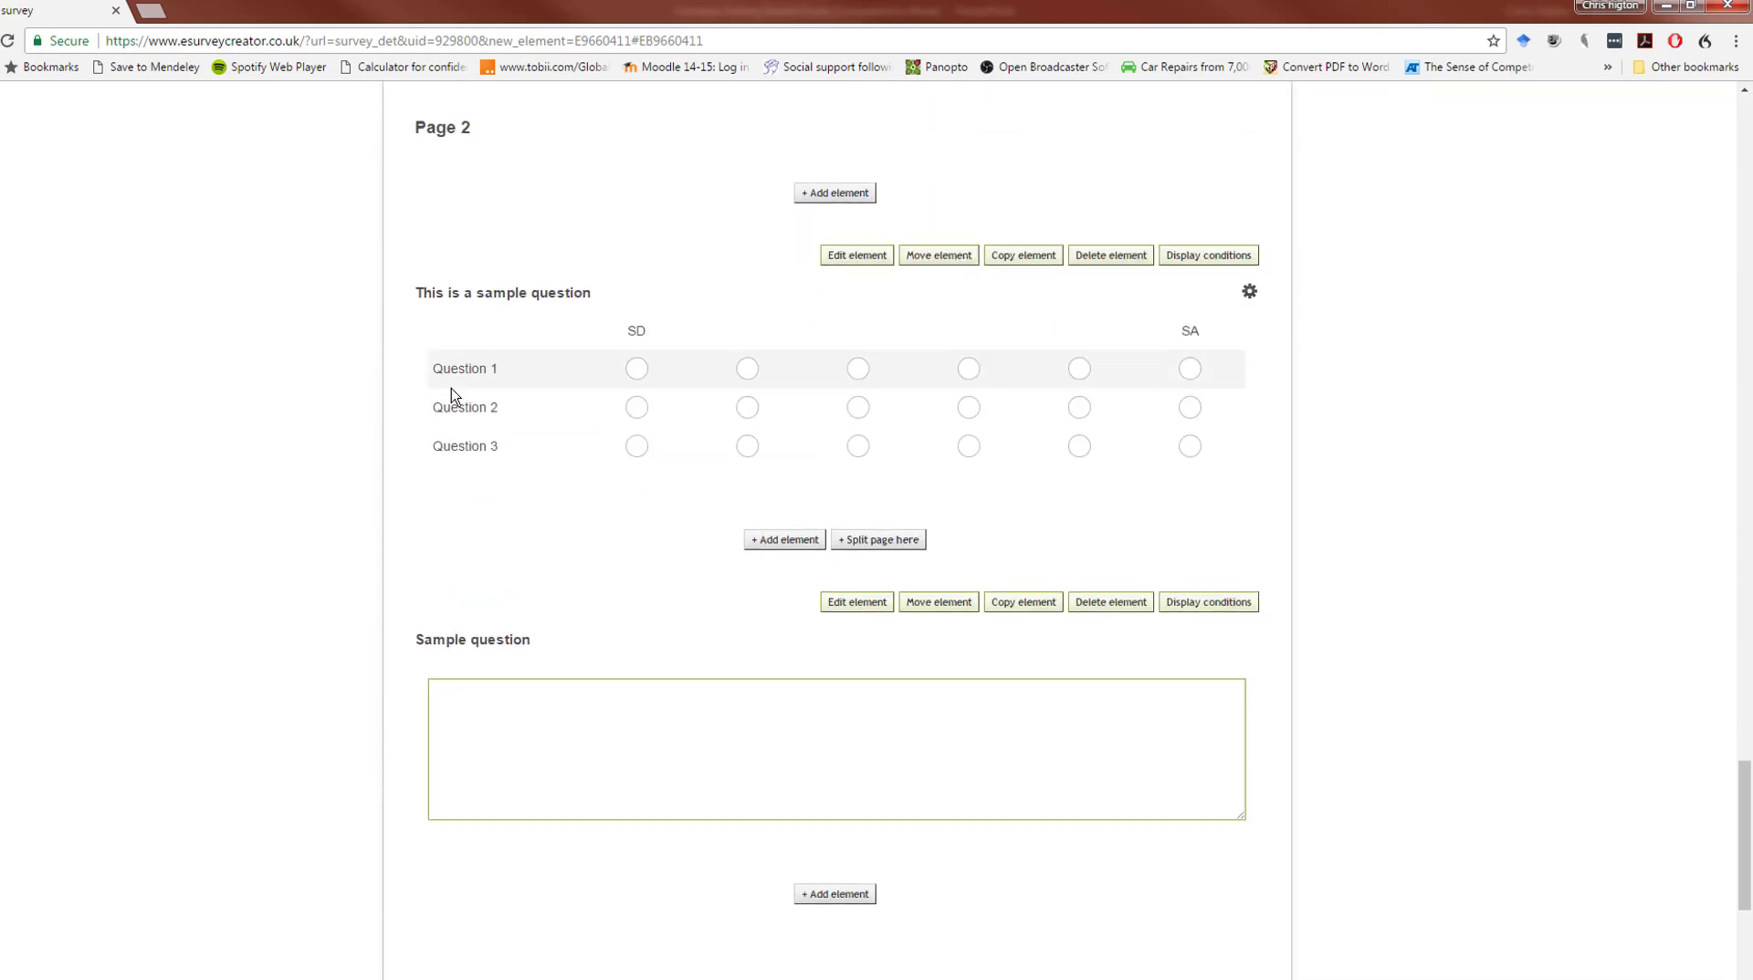
pyautogui.scroll(3, 521, 368)
pyautogui.scroll(6, 498, 644)
pyautogui.scroll(-13, 511, 491)
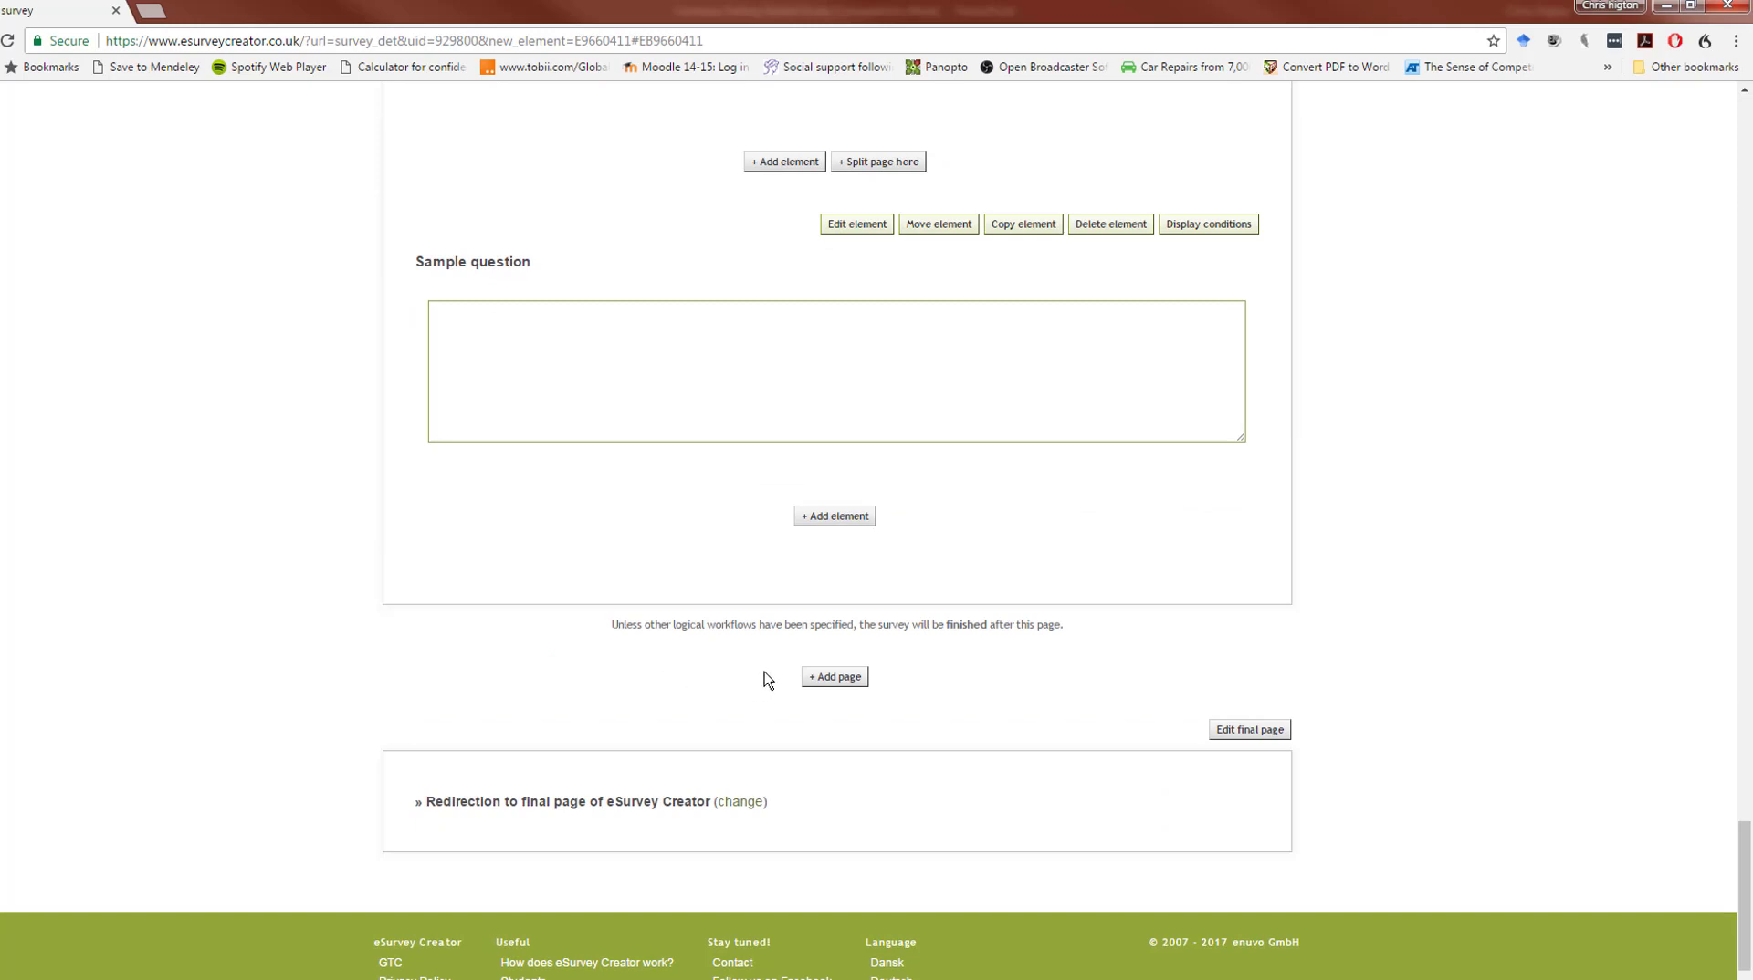
pyautogui.click(834, 516)
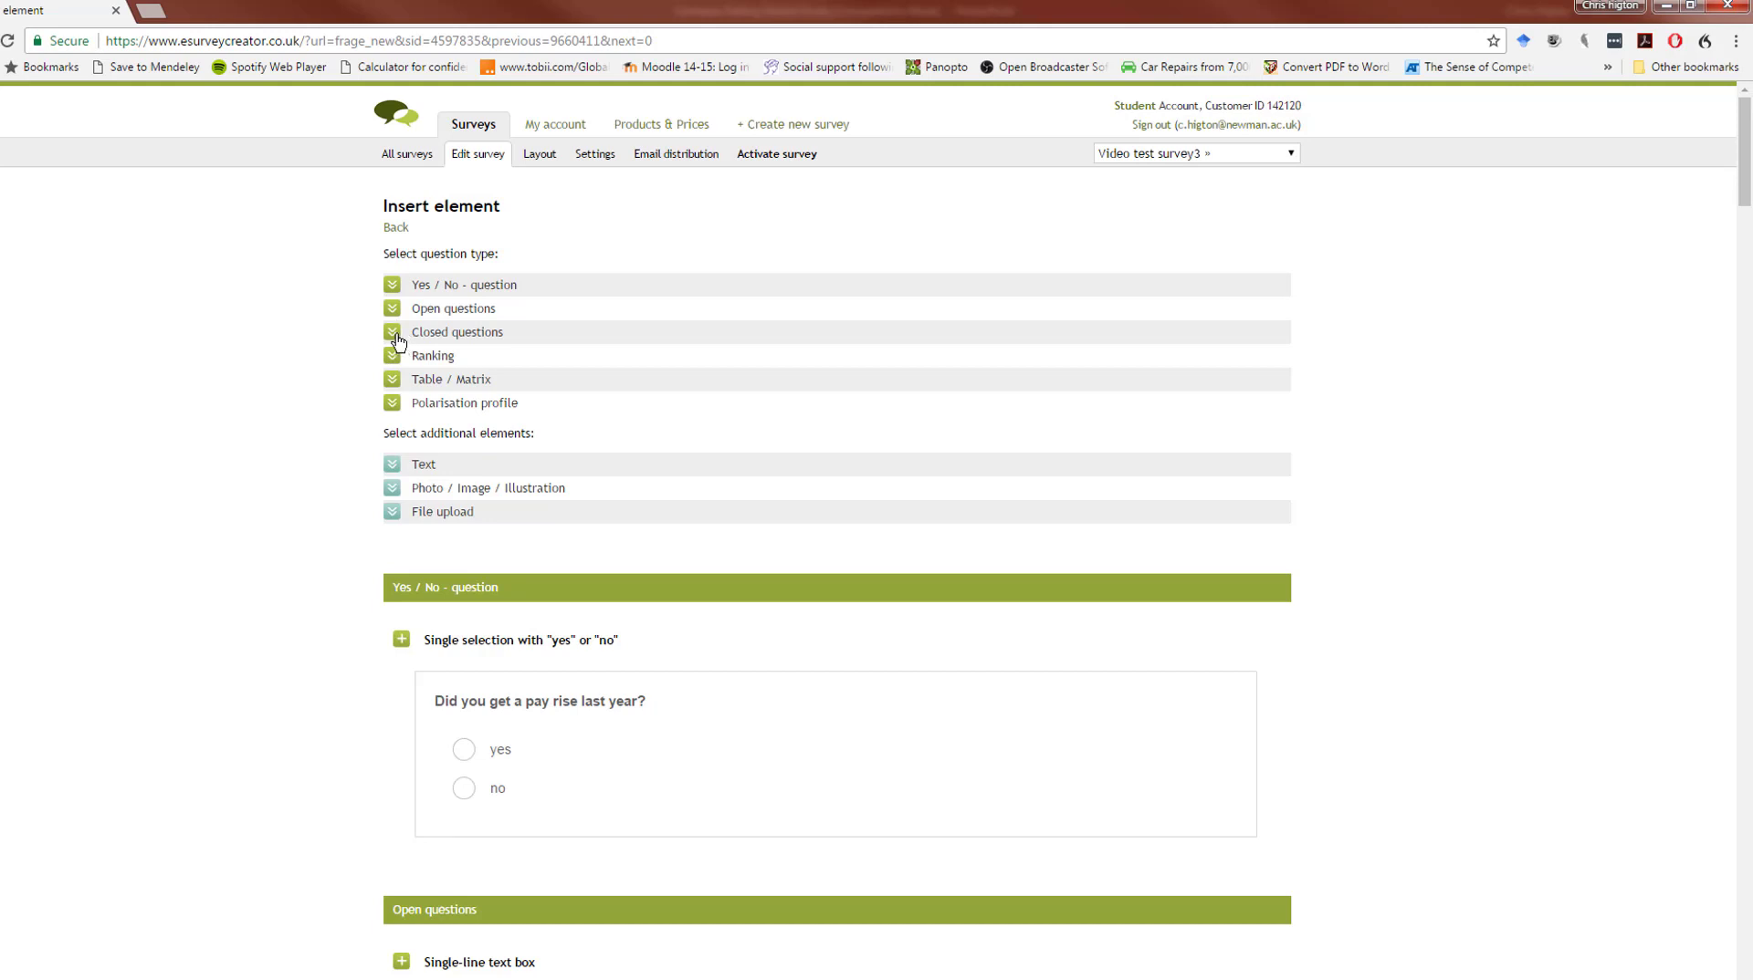
pyautogui.scroll(-5, 457, 665)
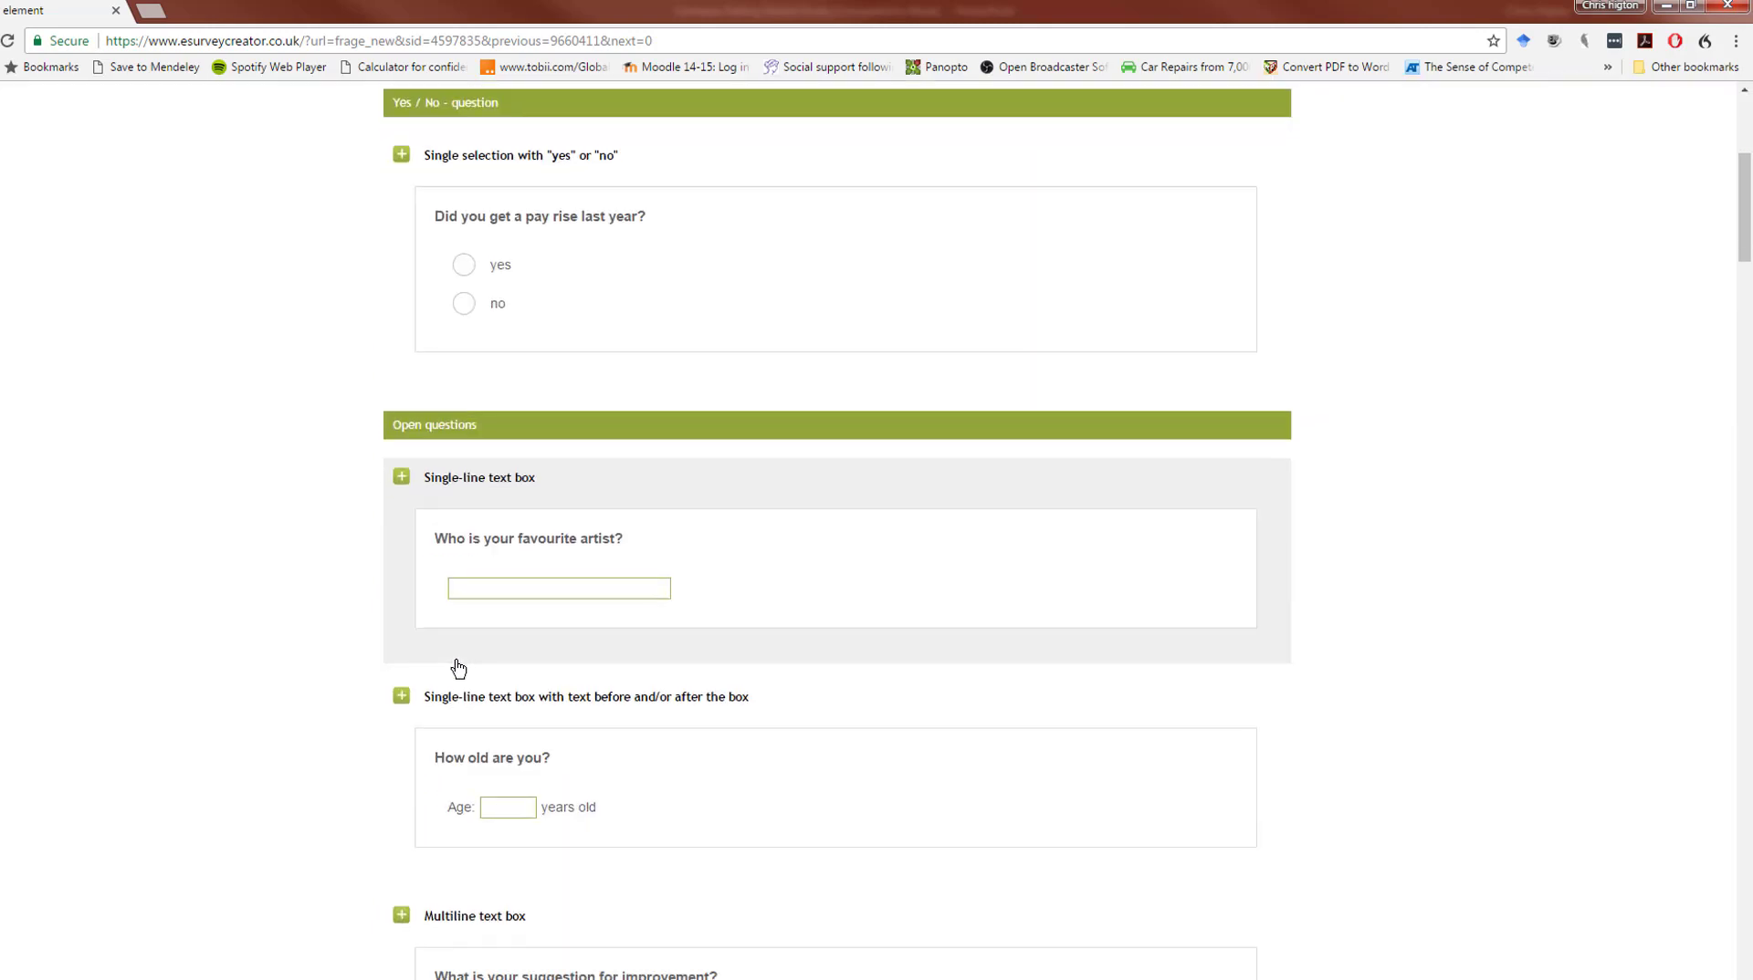
pyautogui.scroll(-20, 458, 669)
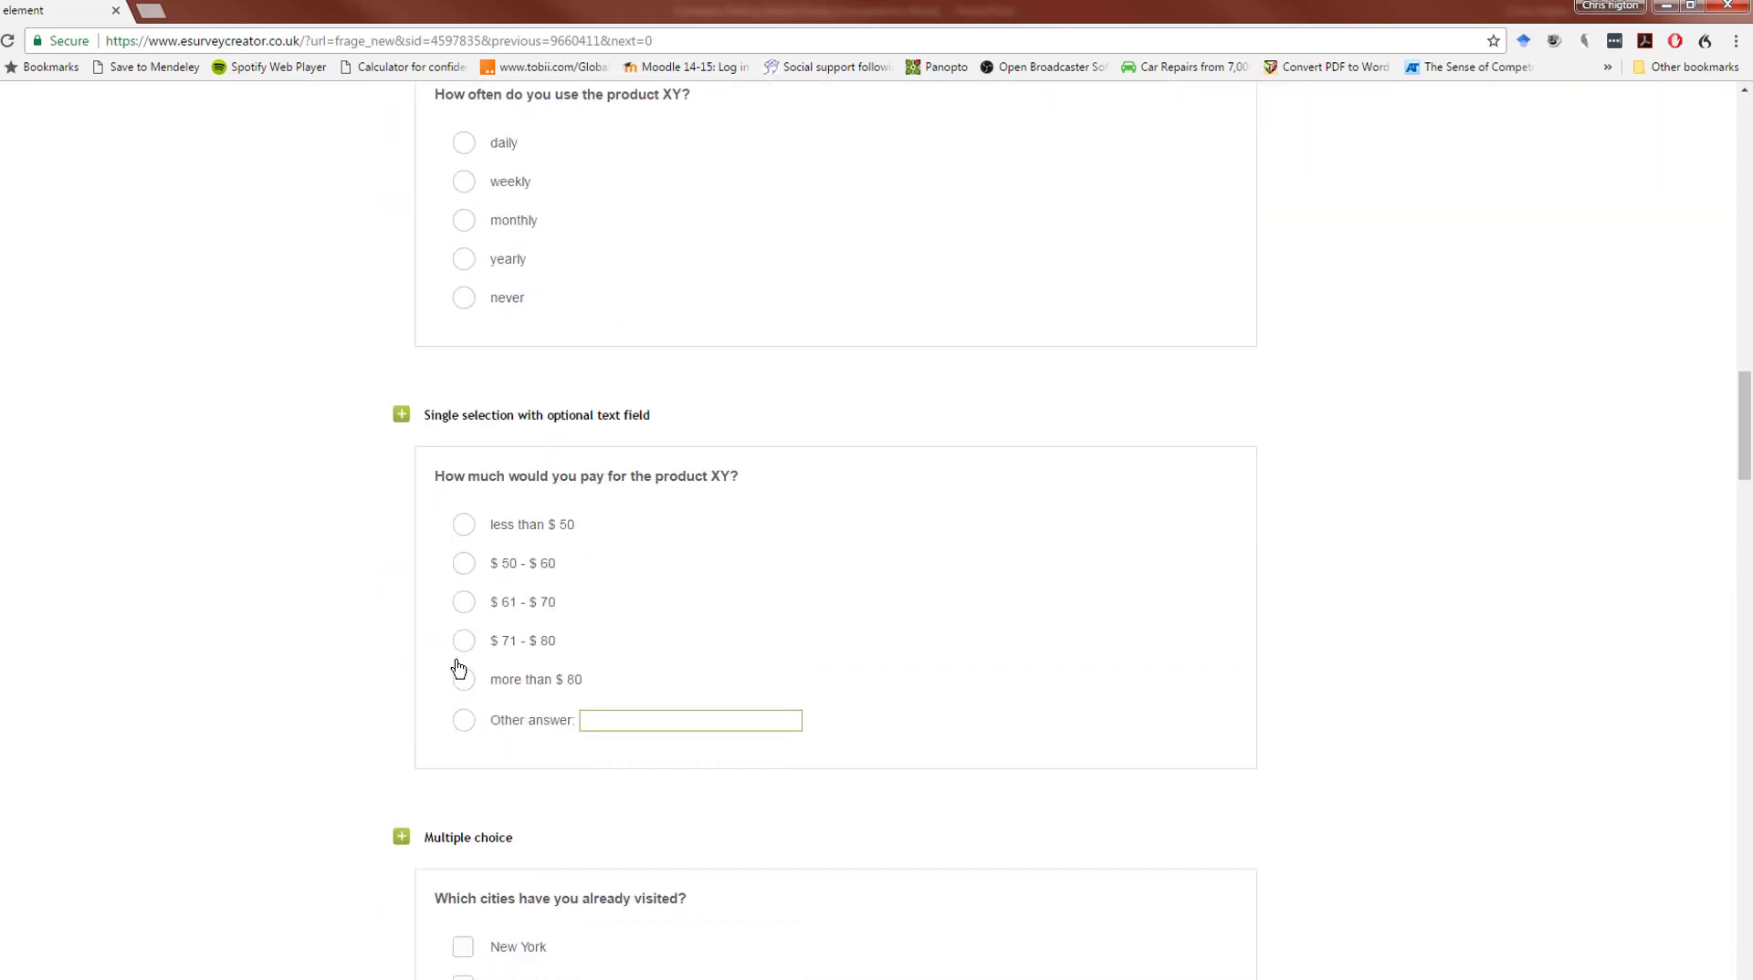
pyautogui.scroll(-16, 458, 669)
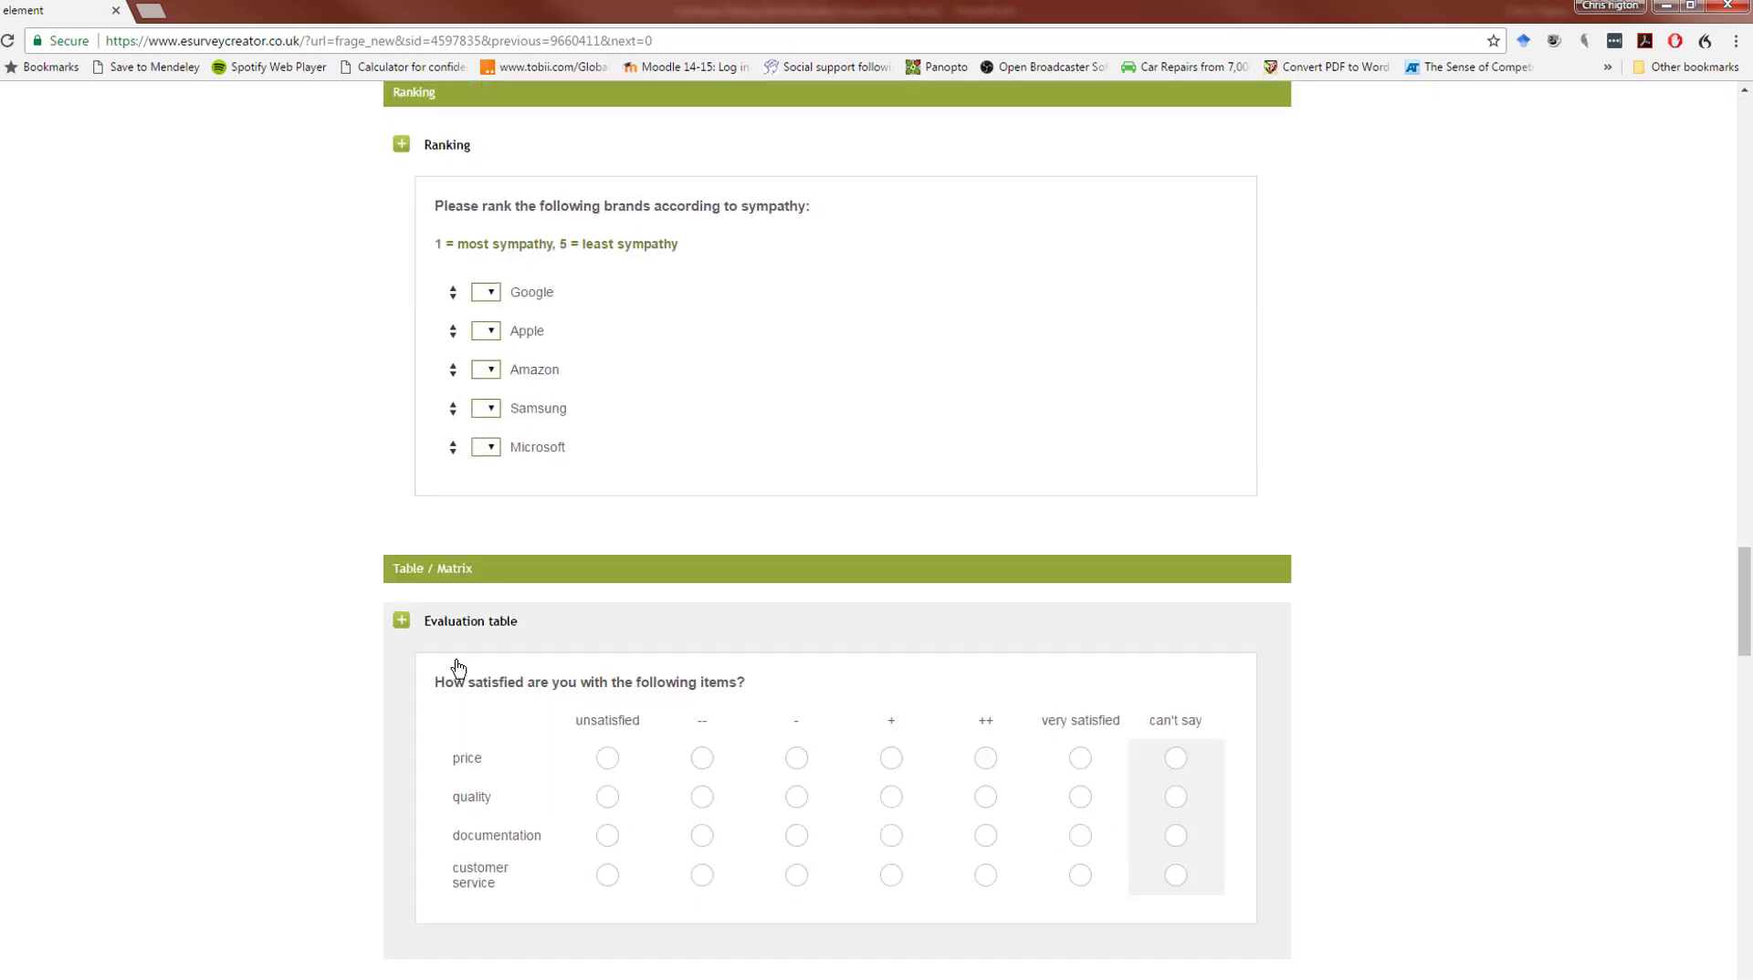
pyautogui.scroll(-18, 458, 669)
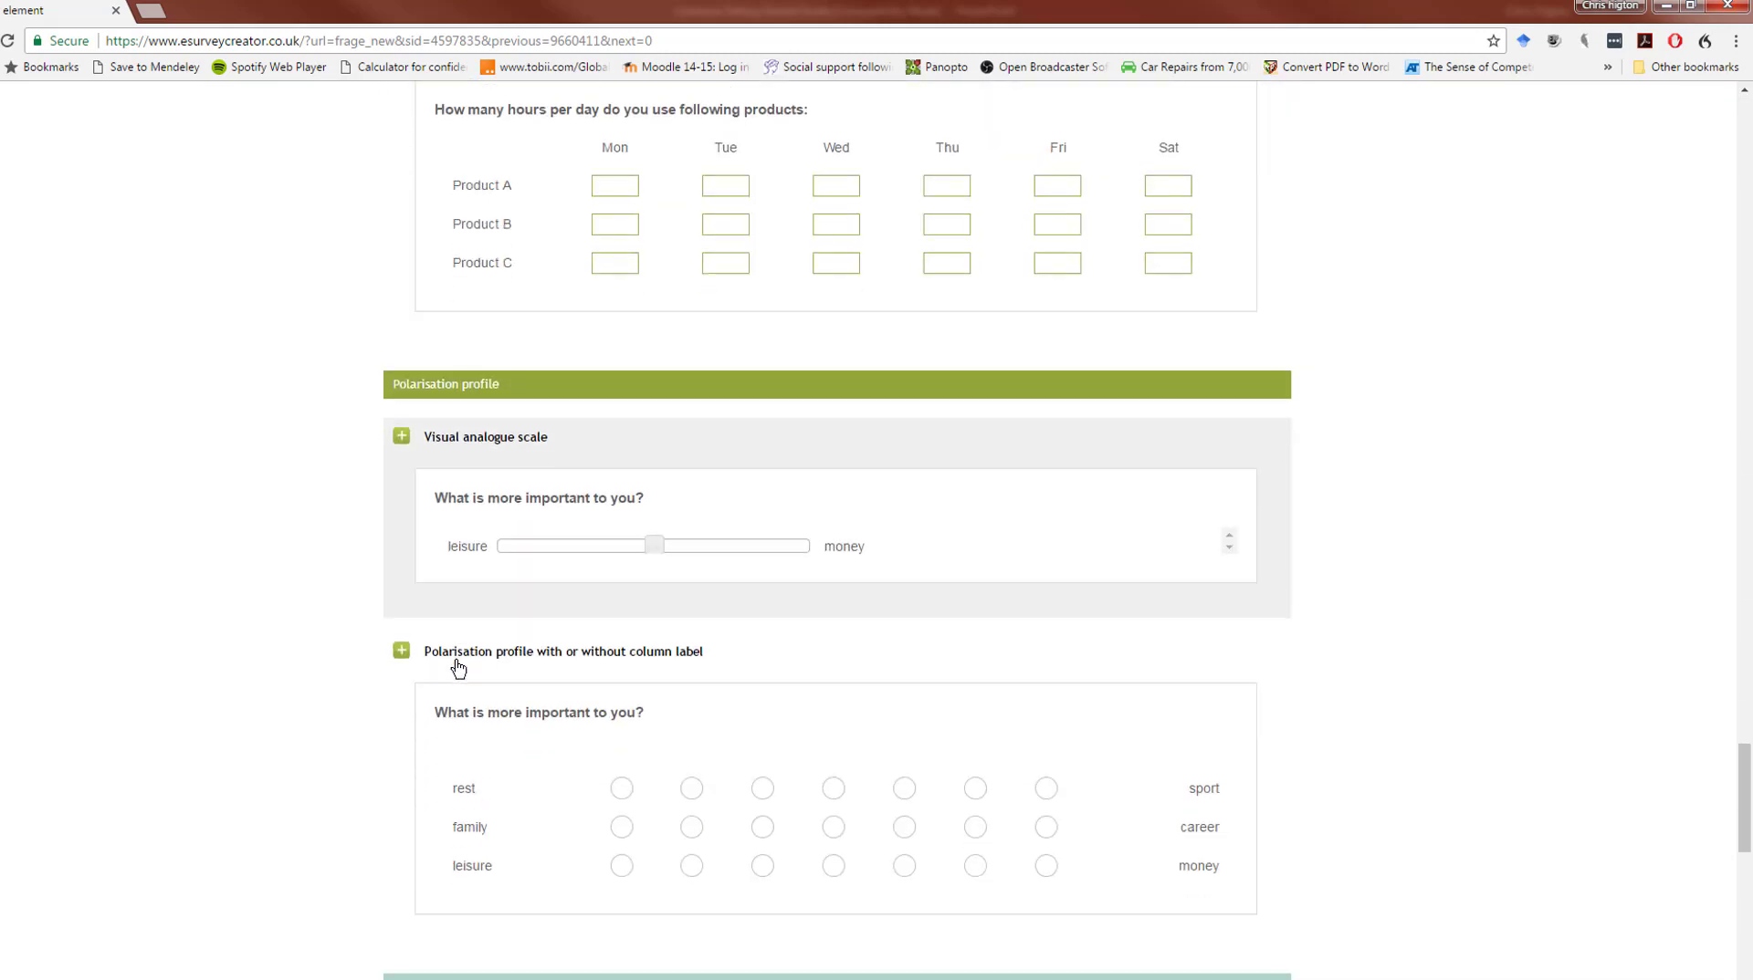
pyautogui.click(402, 435)
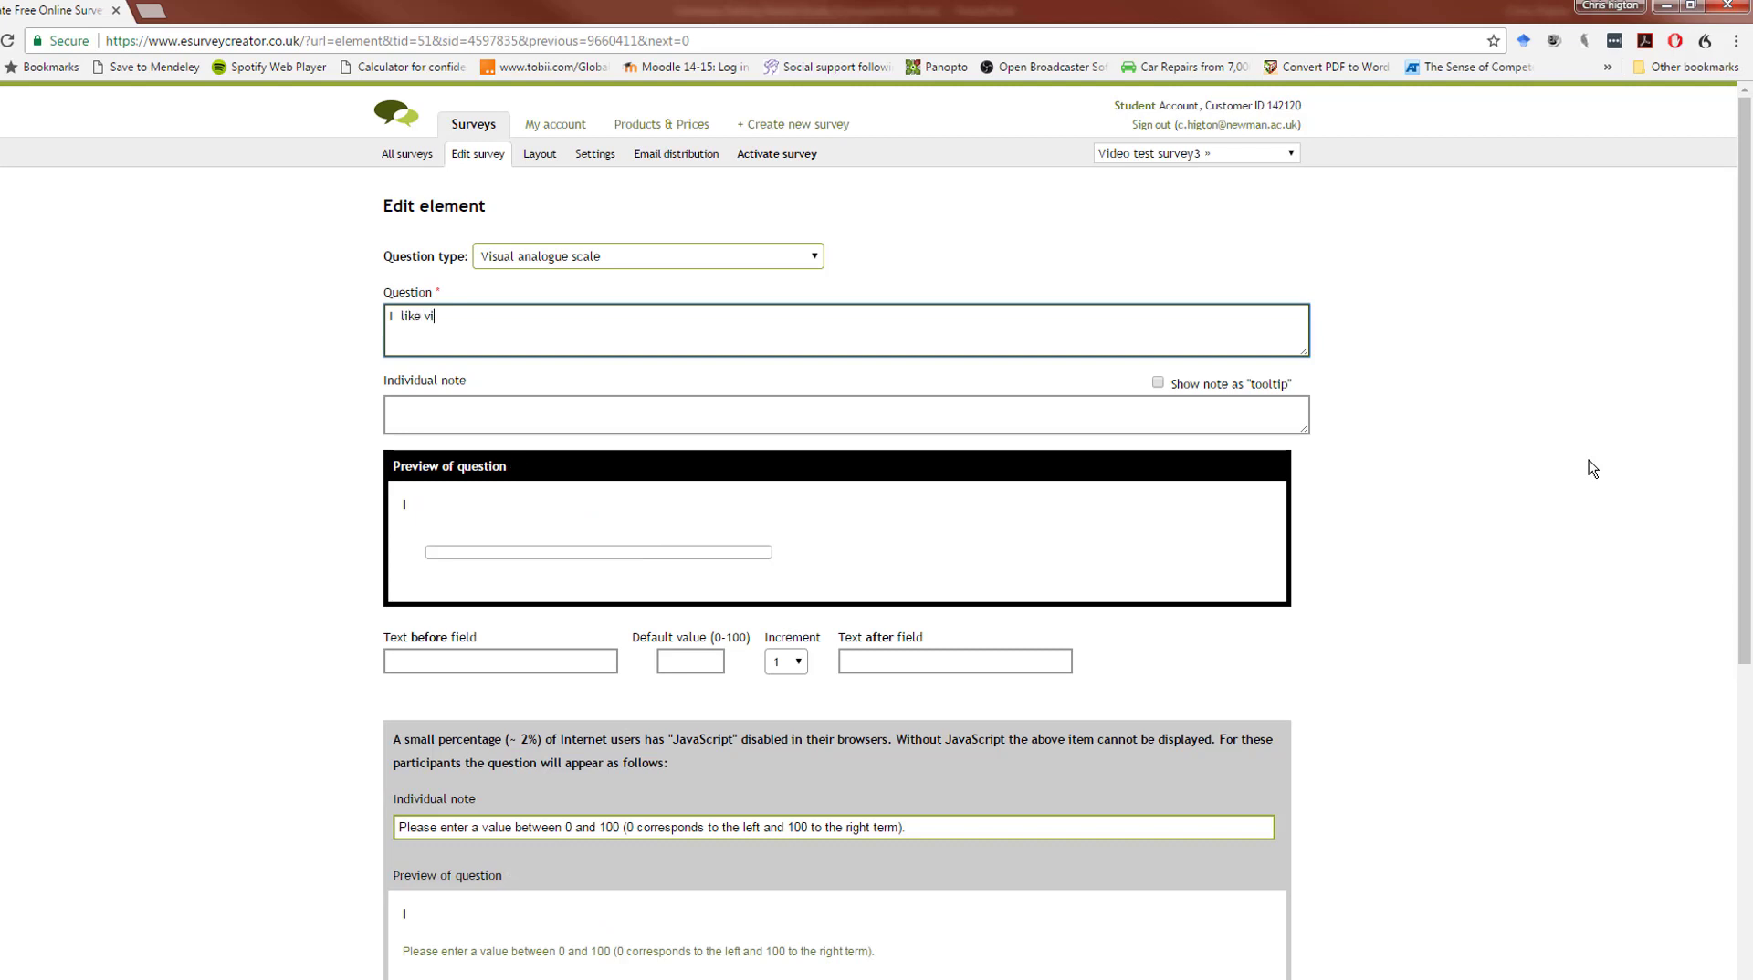
# Enter "I like VAS" as the question text of the visual analogue scale.
pyautogui.press('BackSpace')
pyautogui.press('BackSpace')
pyautogui.press('BackSpace')
pyautogui.press('BackSpace')
pyautogui.press('BackSpace')
# Label the scale "I Hate them" before the field and "I love them" after it.
pyautogui.click(440, 668)
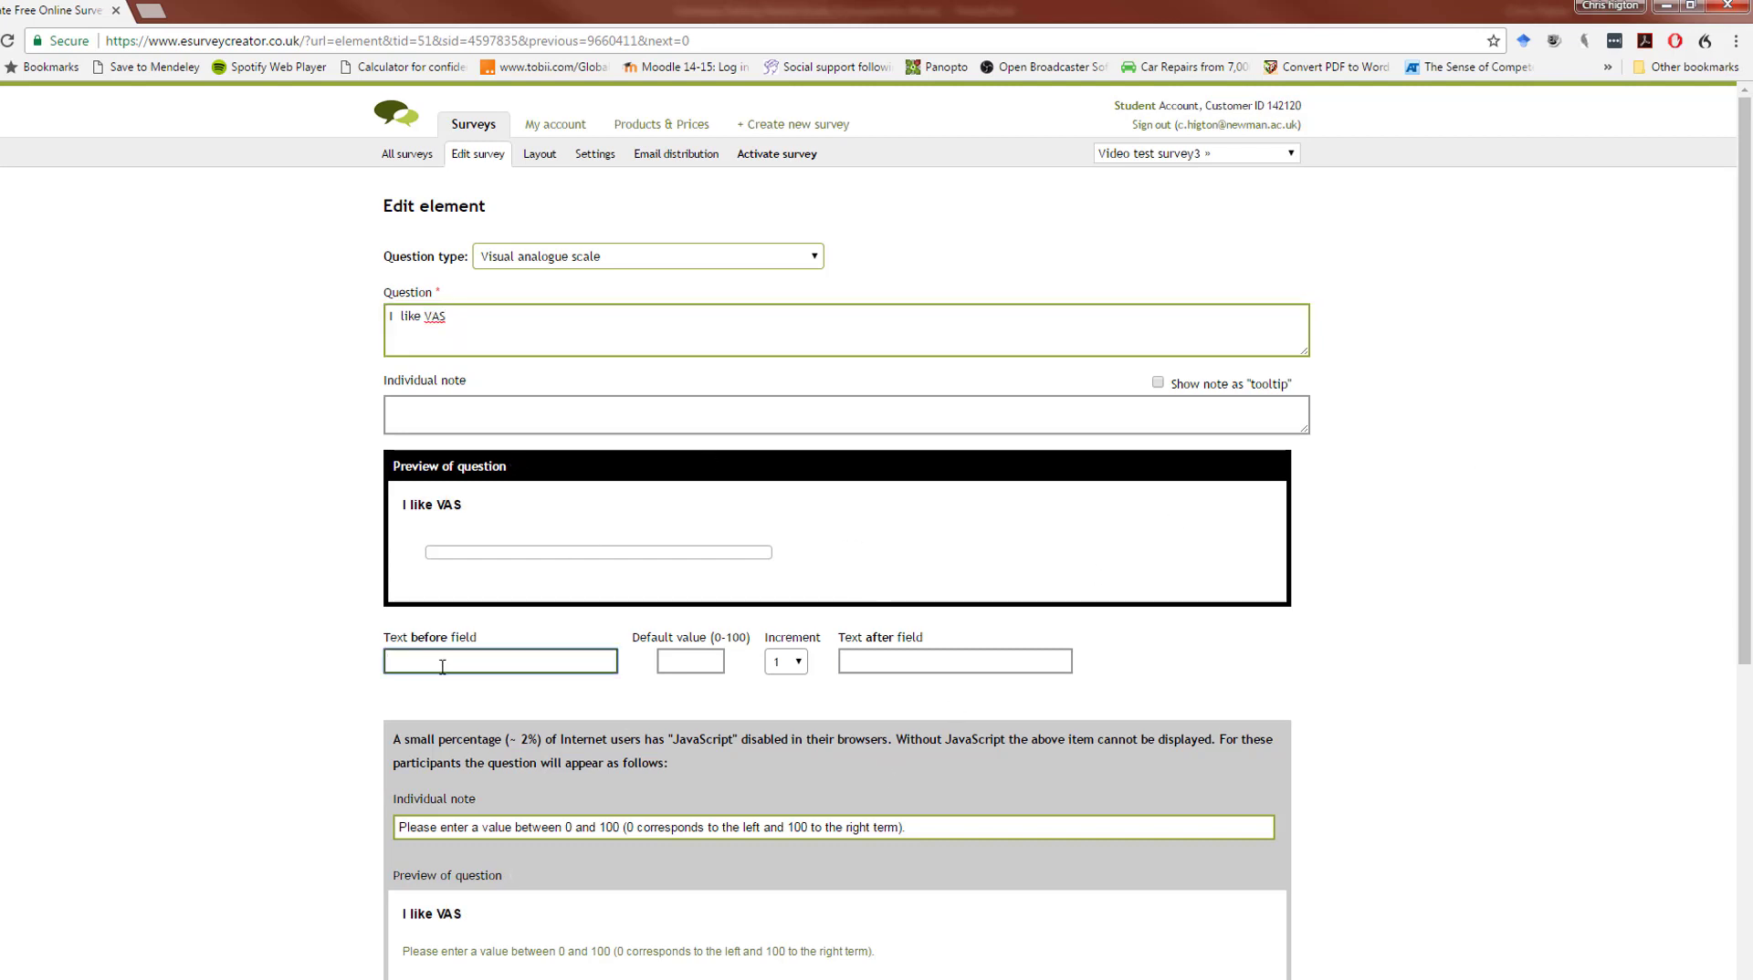
pyautogui.write('I Hate them')
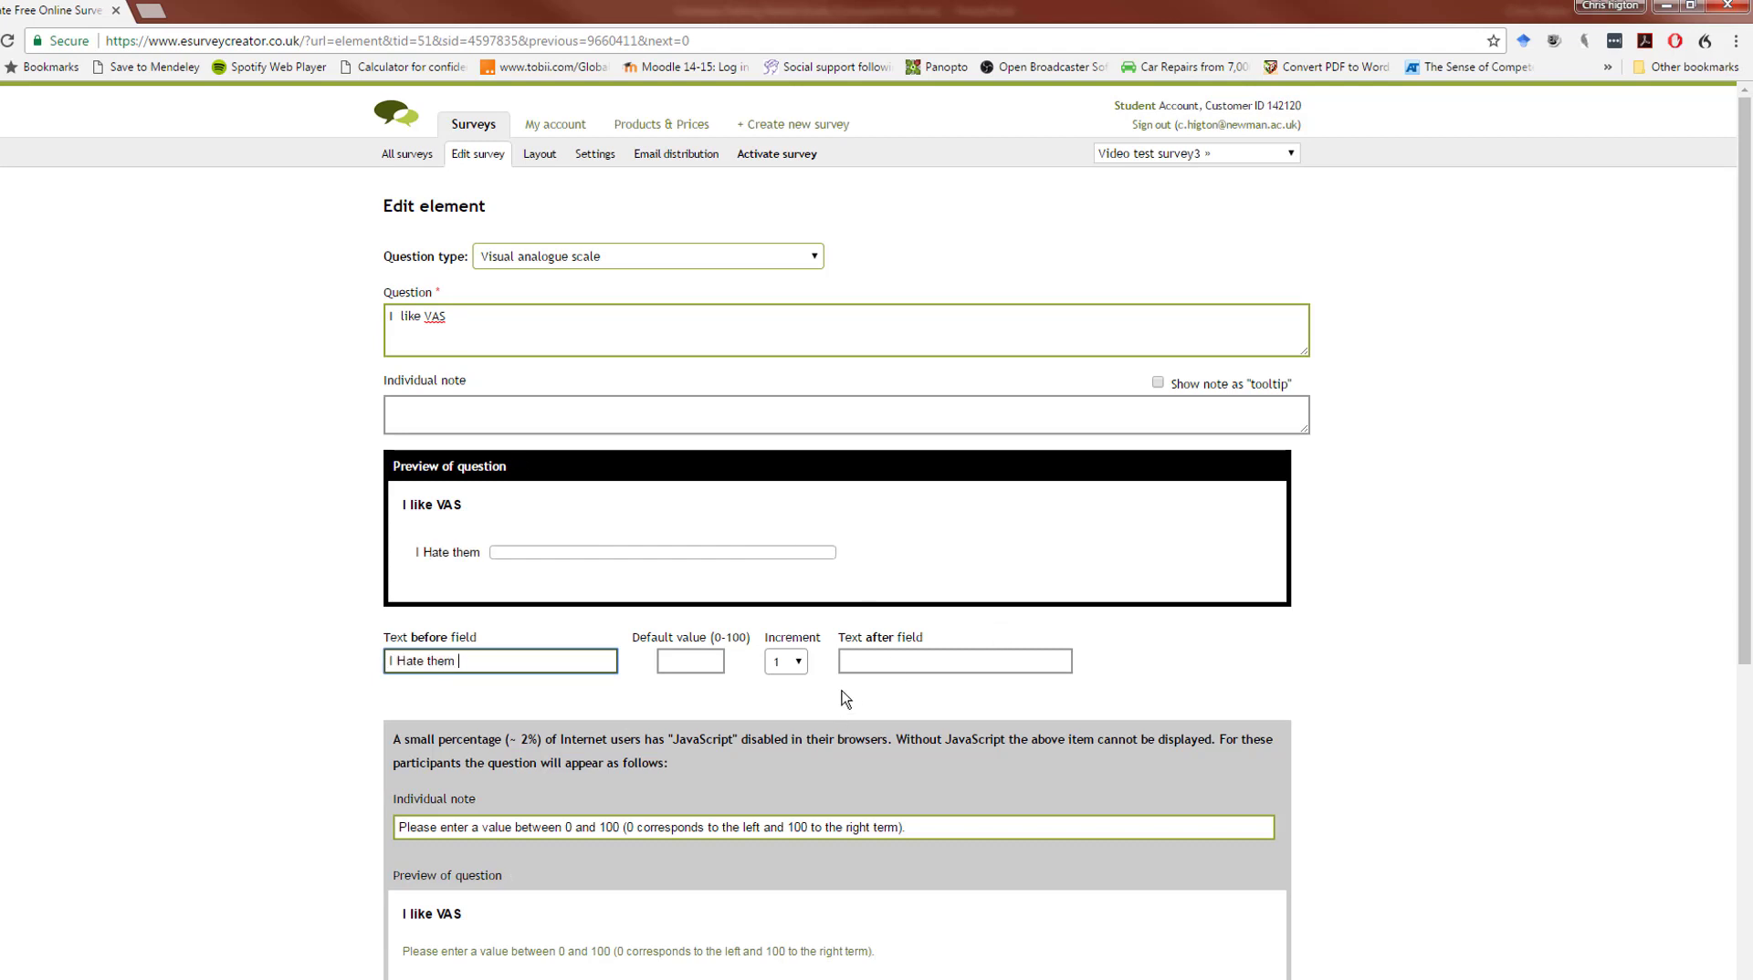
pyautogui.click(869, 653)
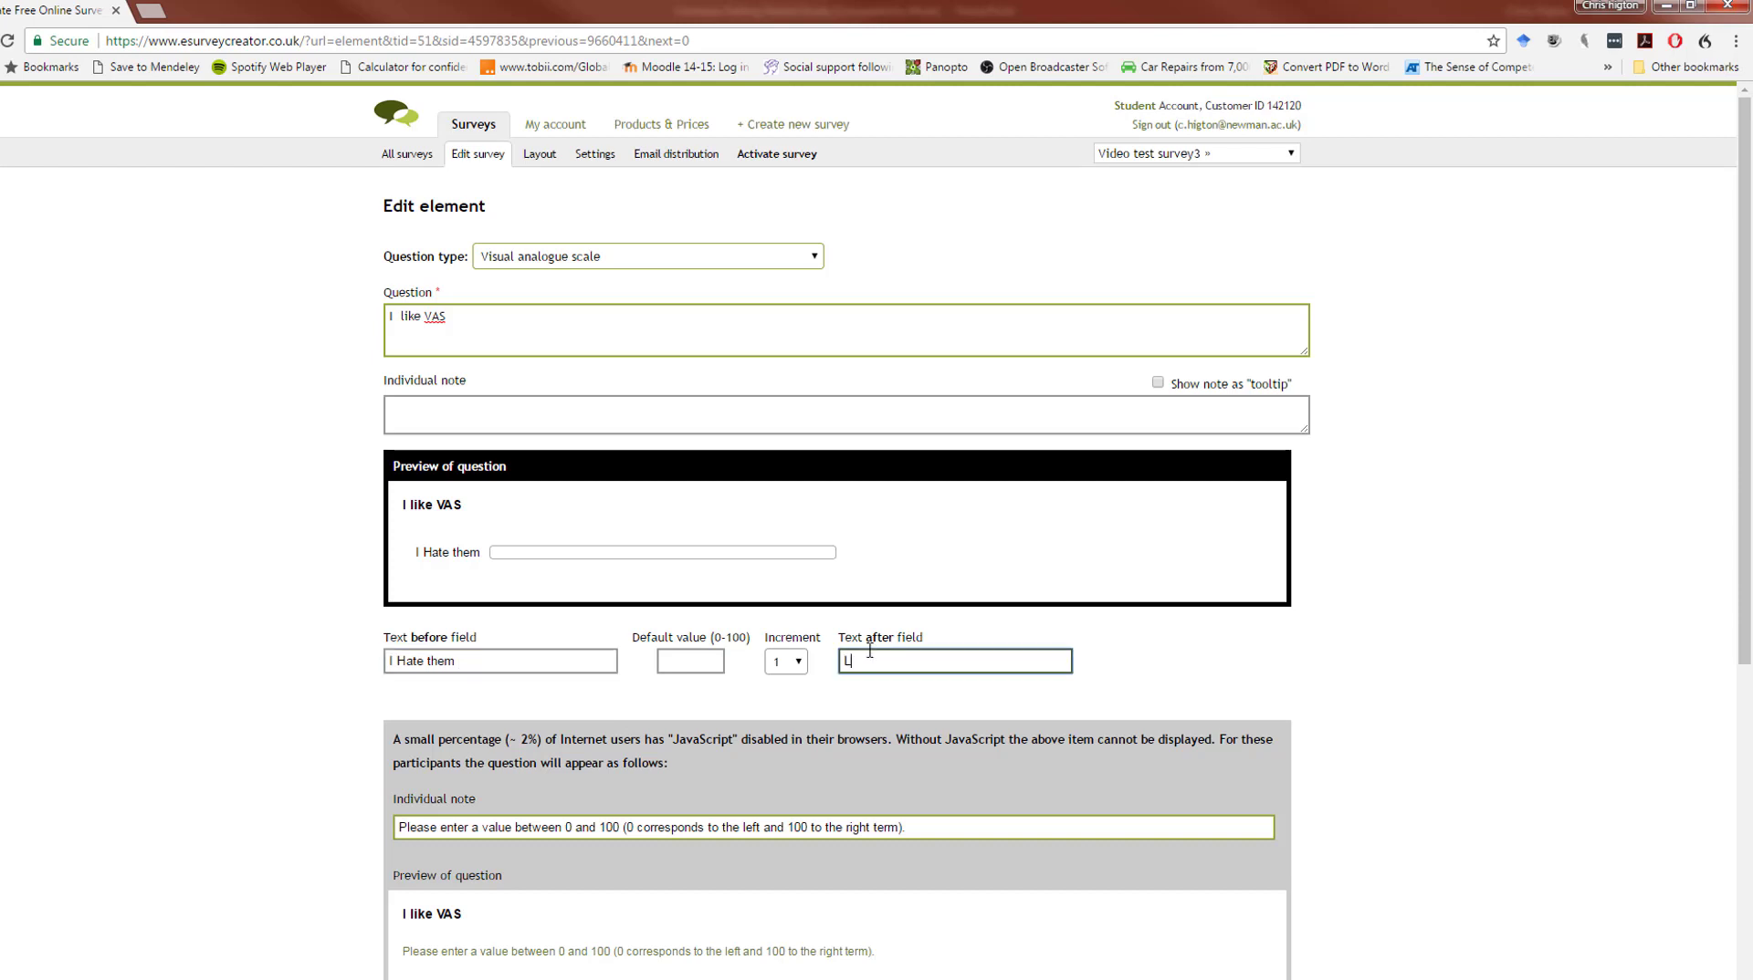
pyautogui.write('I love them')
pyautogui.scroll(-3, 802, 582)
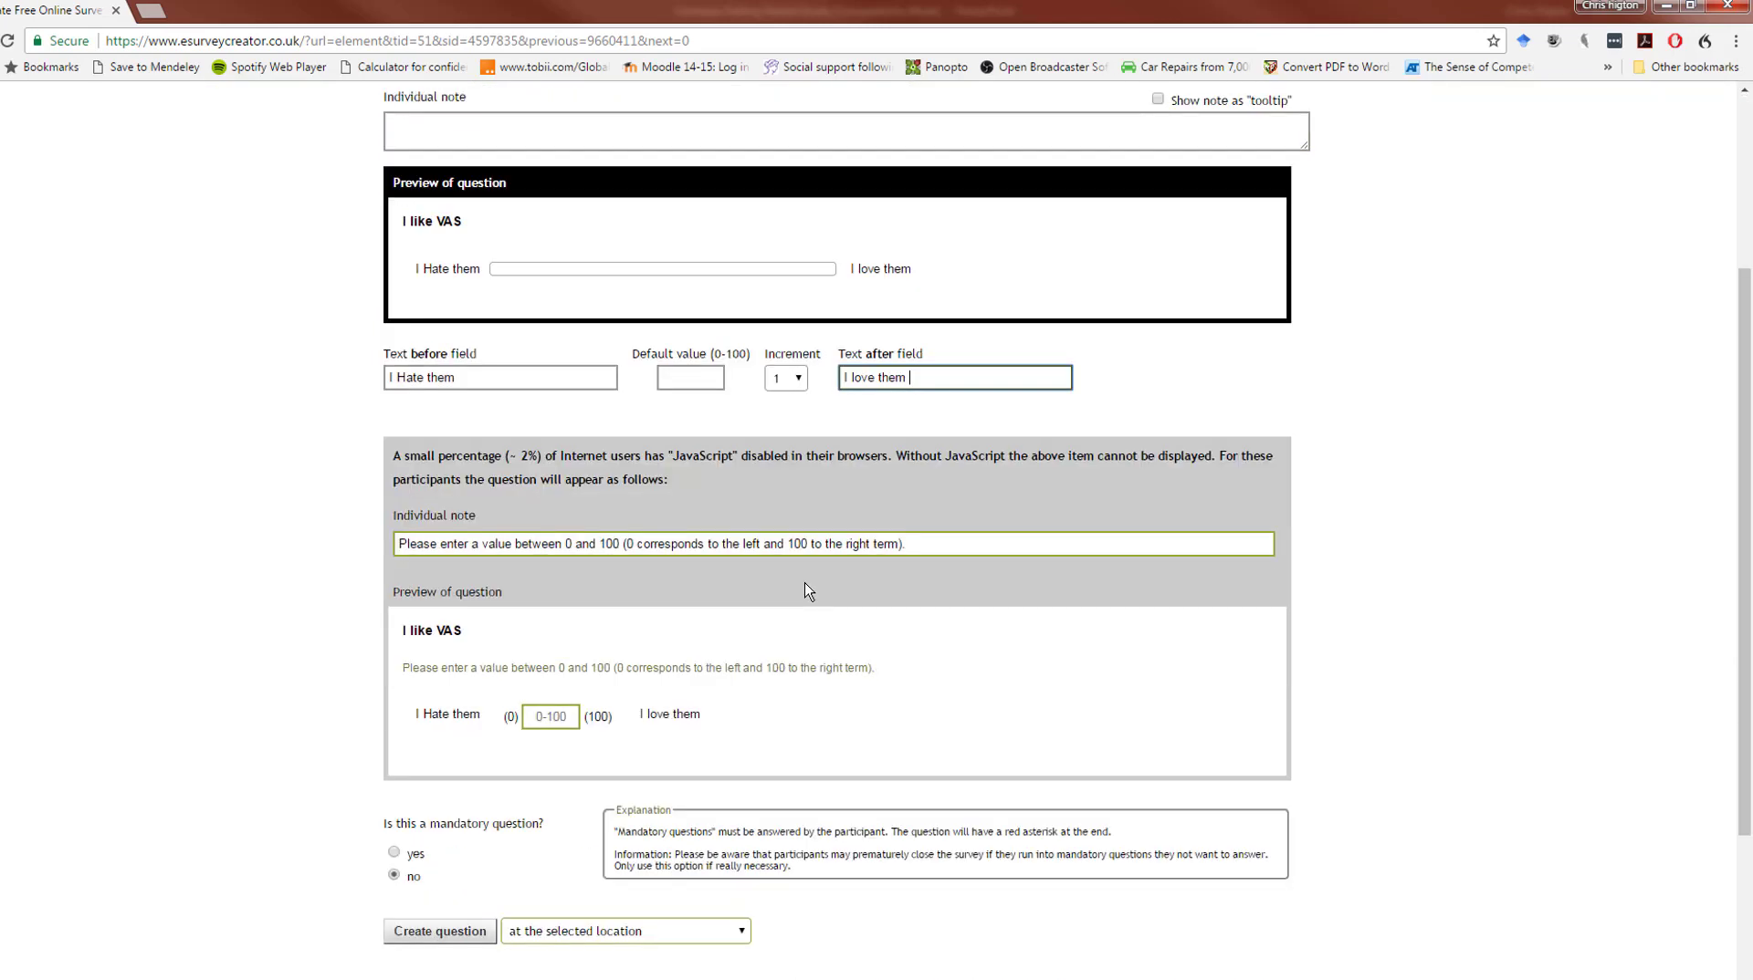
# Check the no-JavaScript preview of the scale and create the non-mandatory question at the selected location.
pyautogui.click(562, 719)
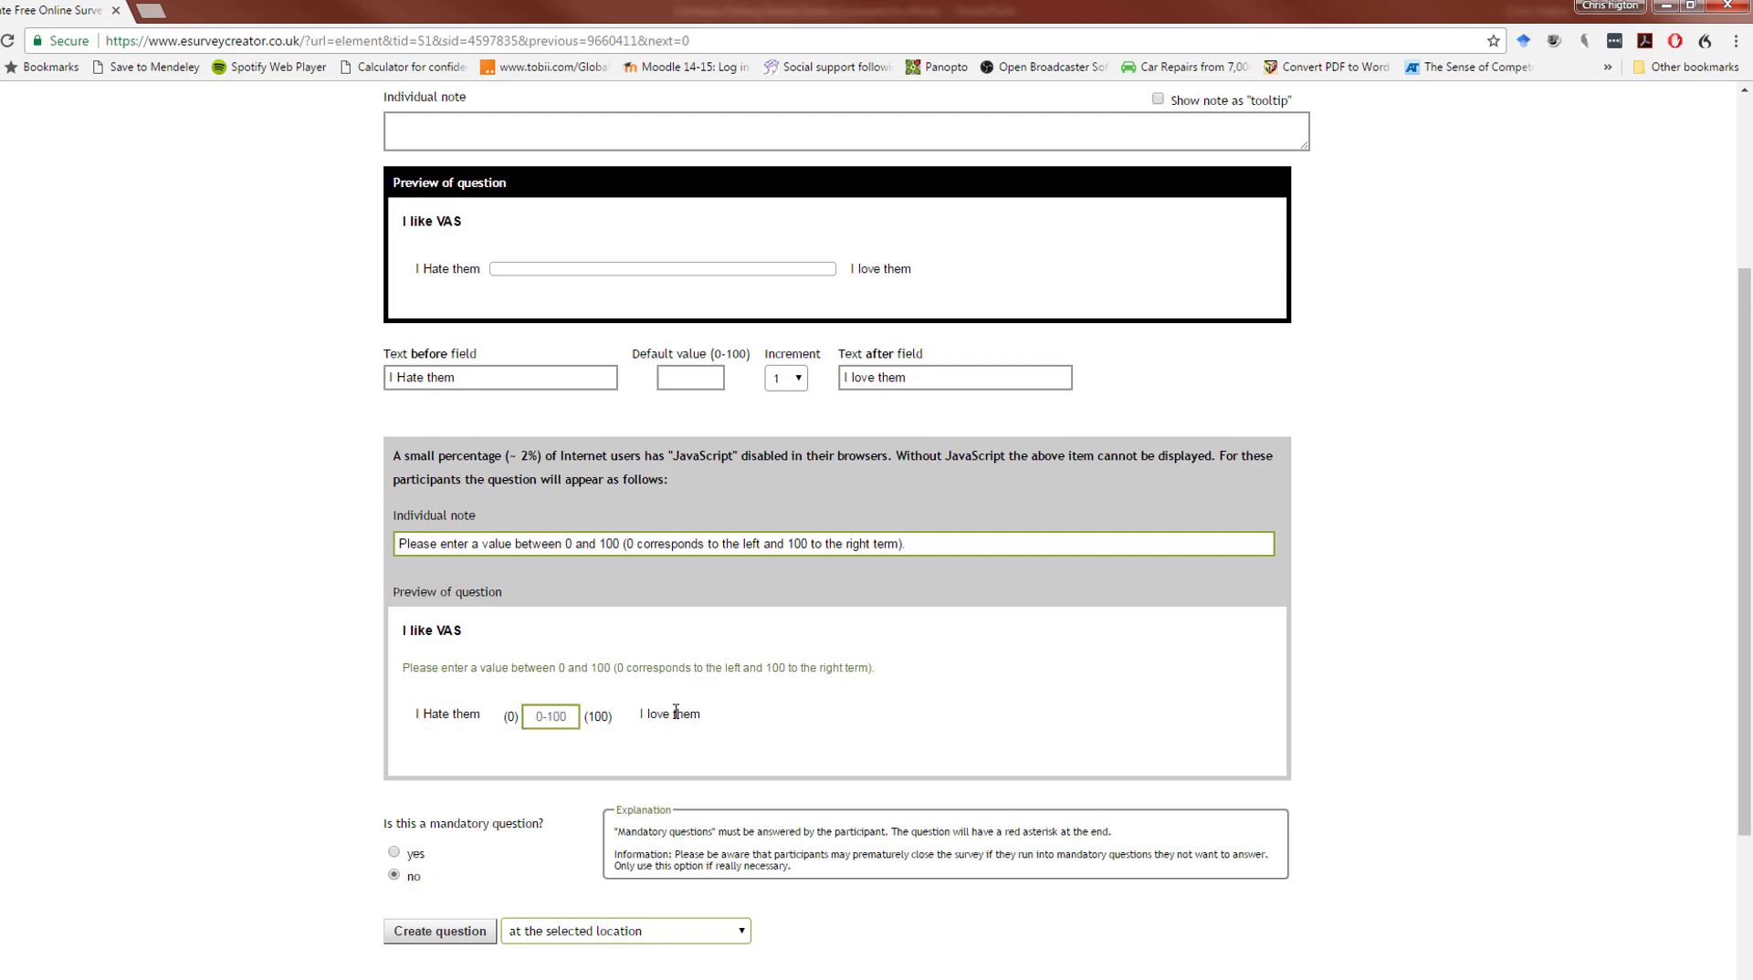
pyautogui.click(576, 717)
pyautogui.scroll(1, 425, 717)
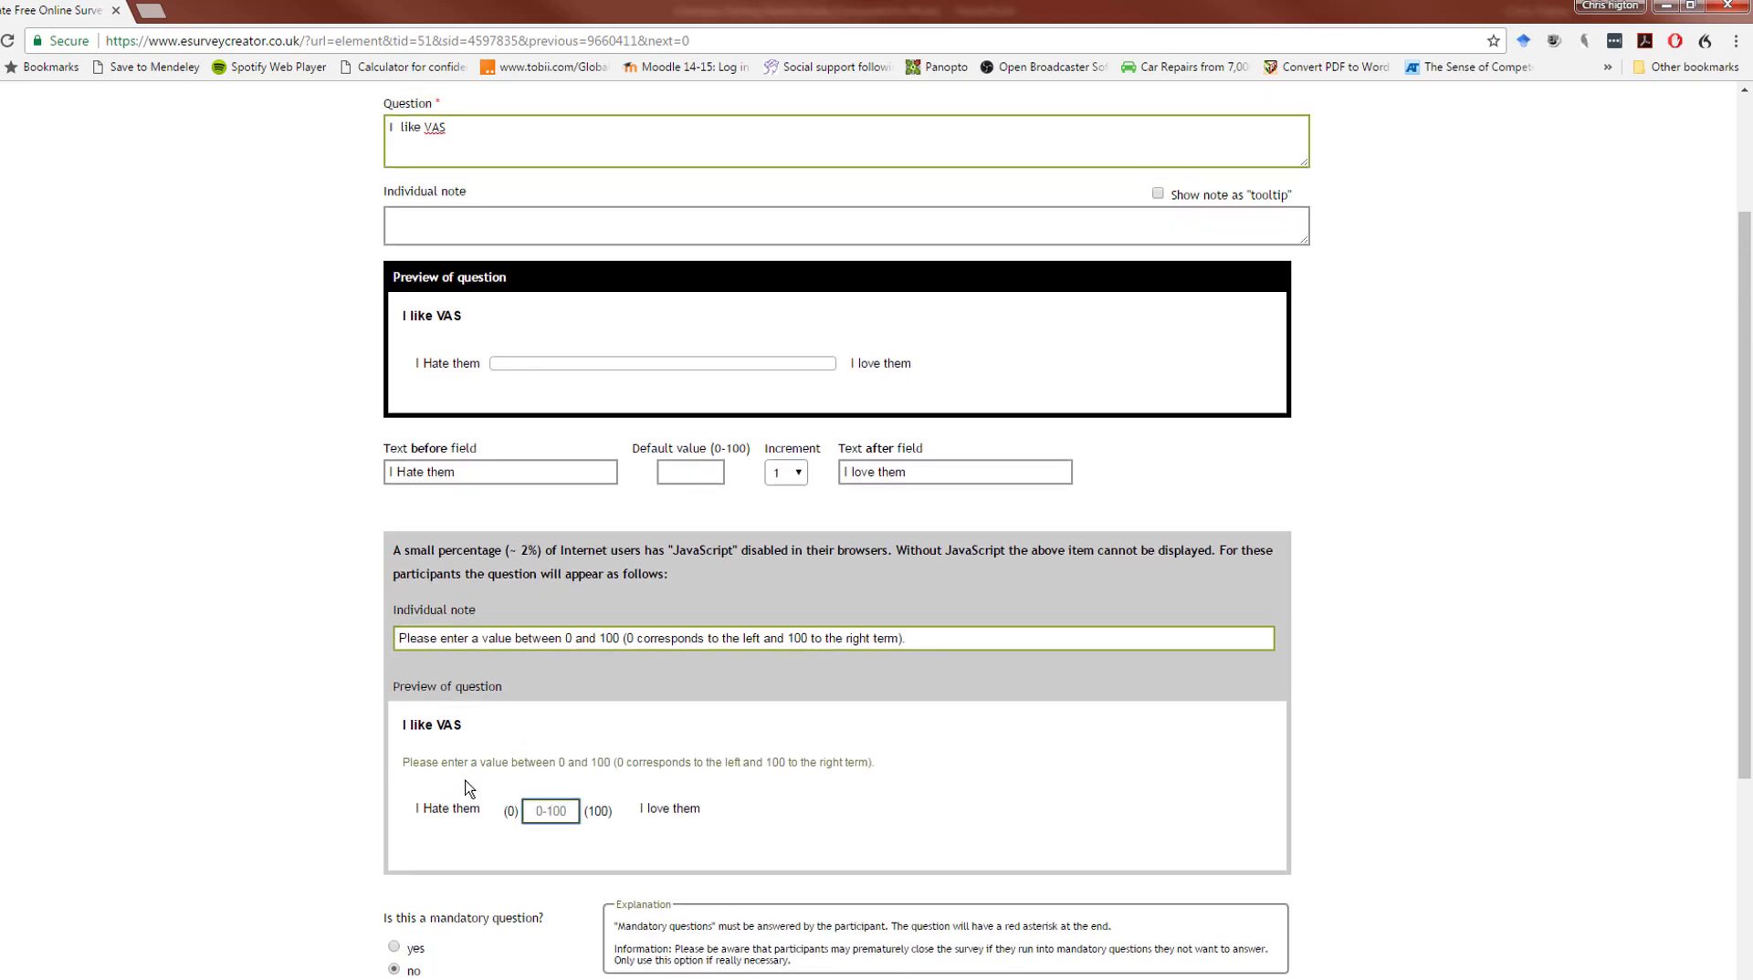
pyautogui.scroll(2, 468, 788)
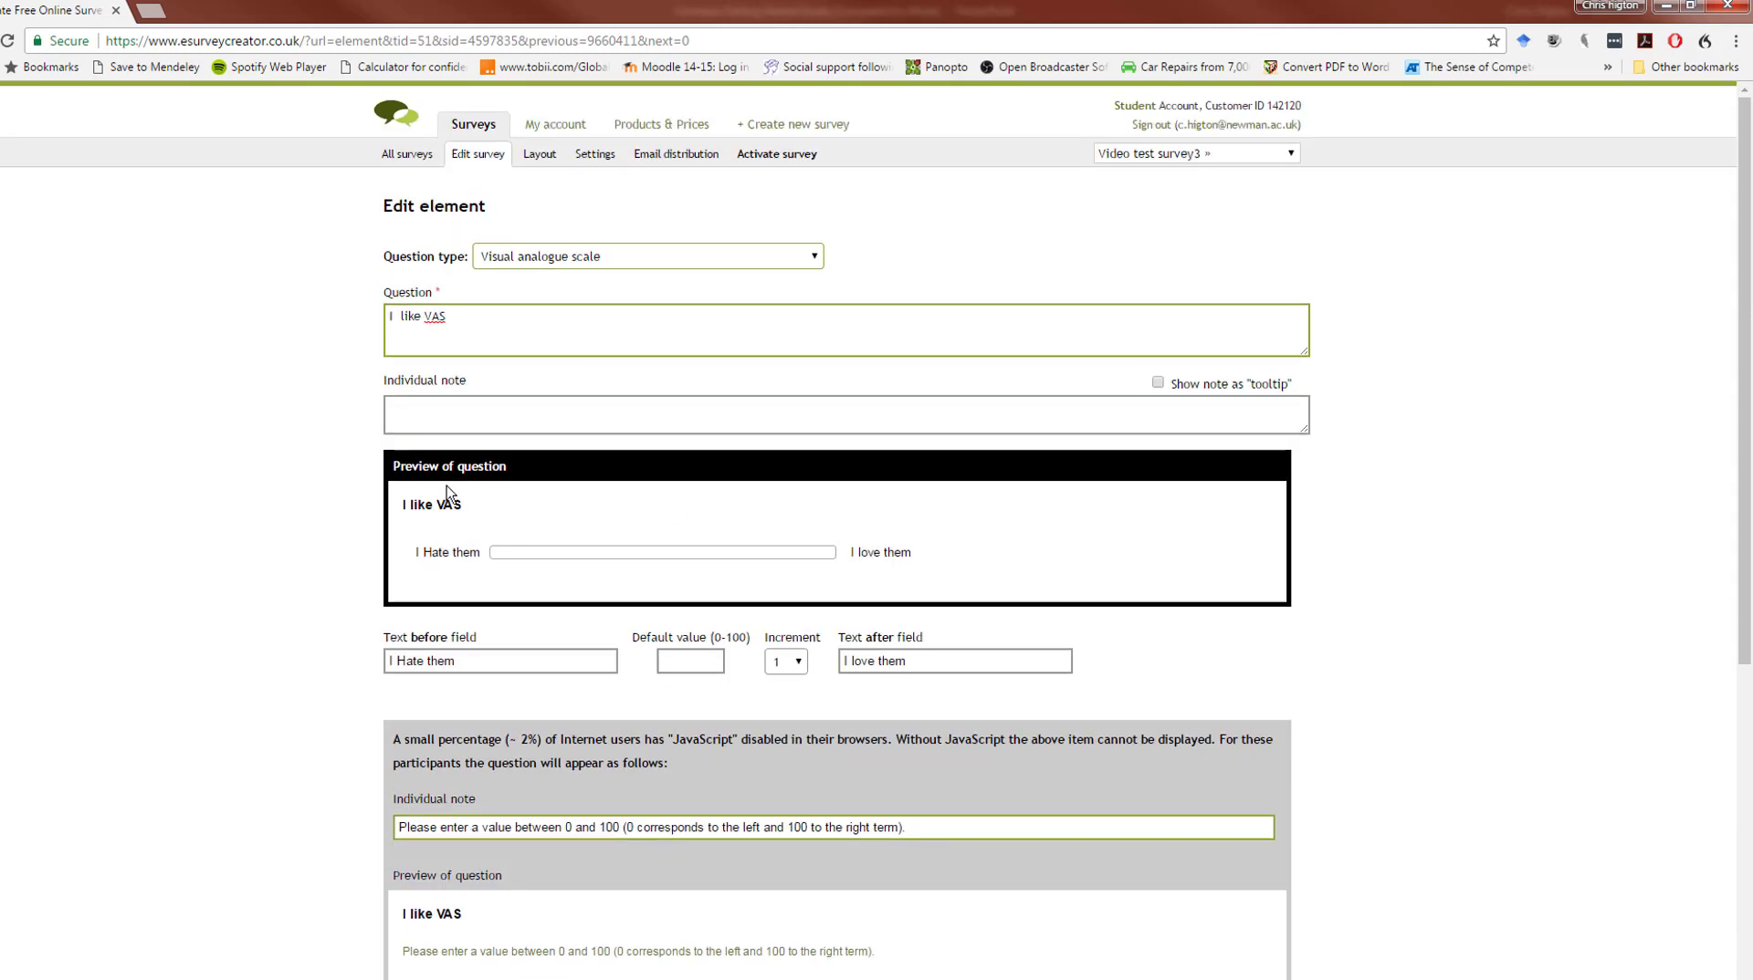
pyautogui.scroll(-5, 443, 481)
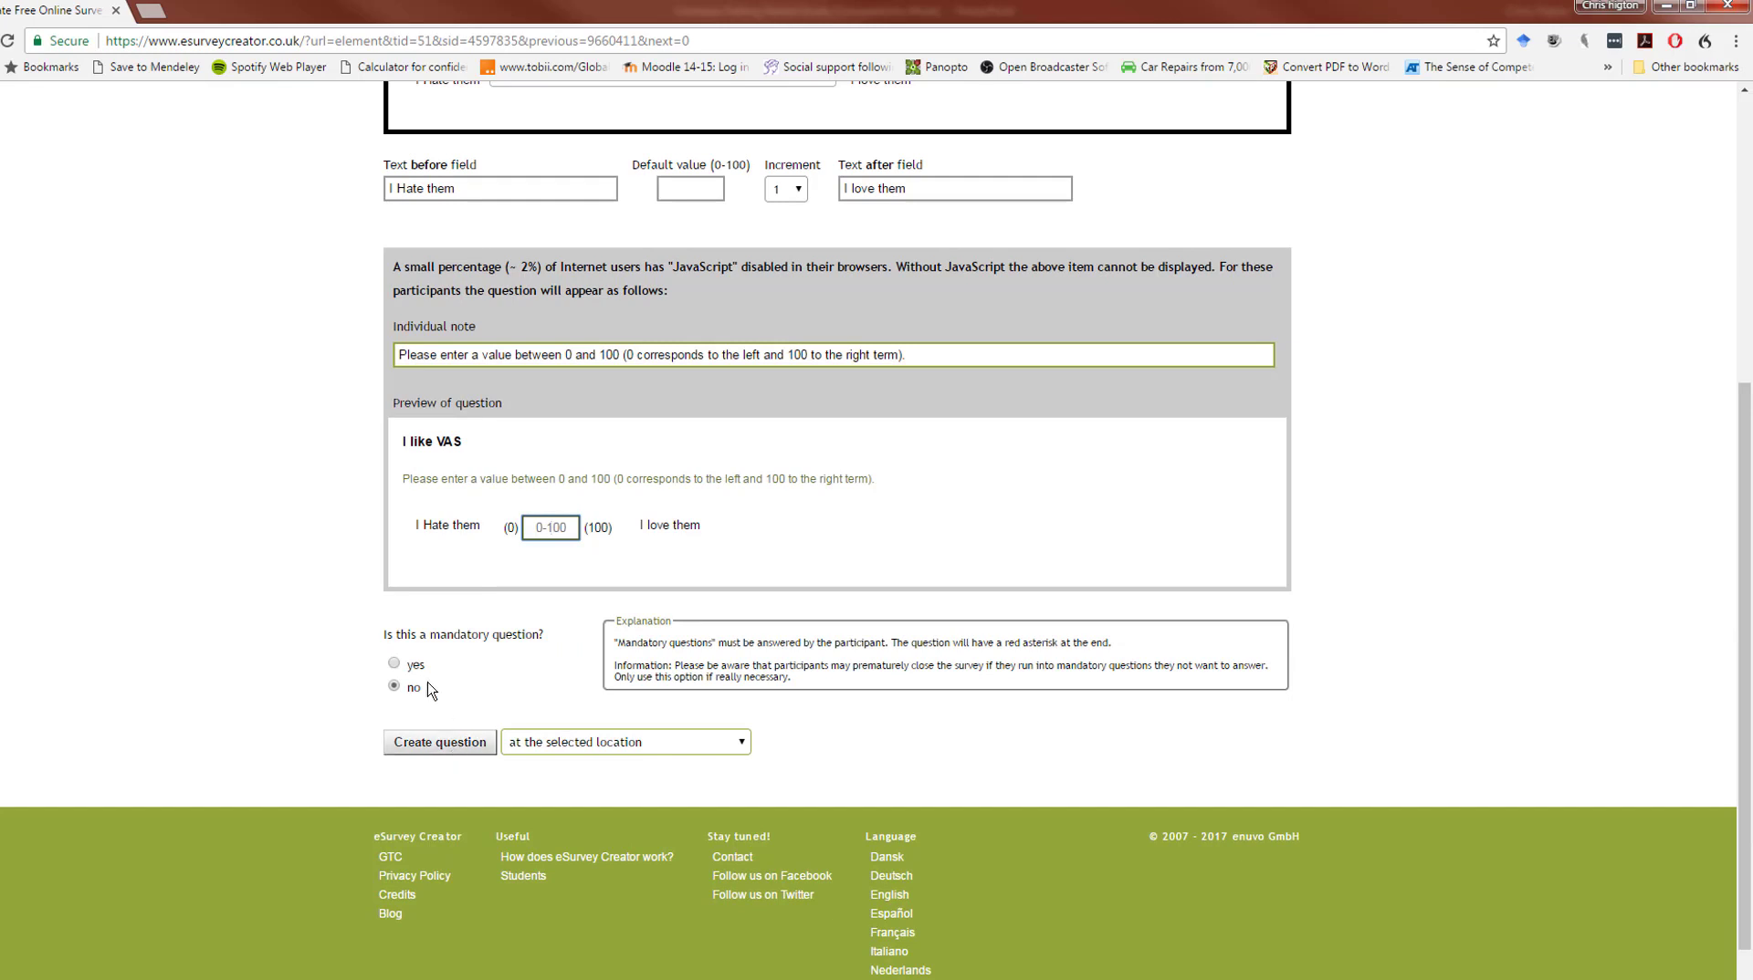
pyautogui.click(451, 753)
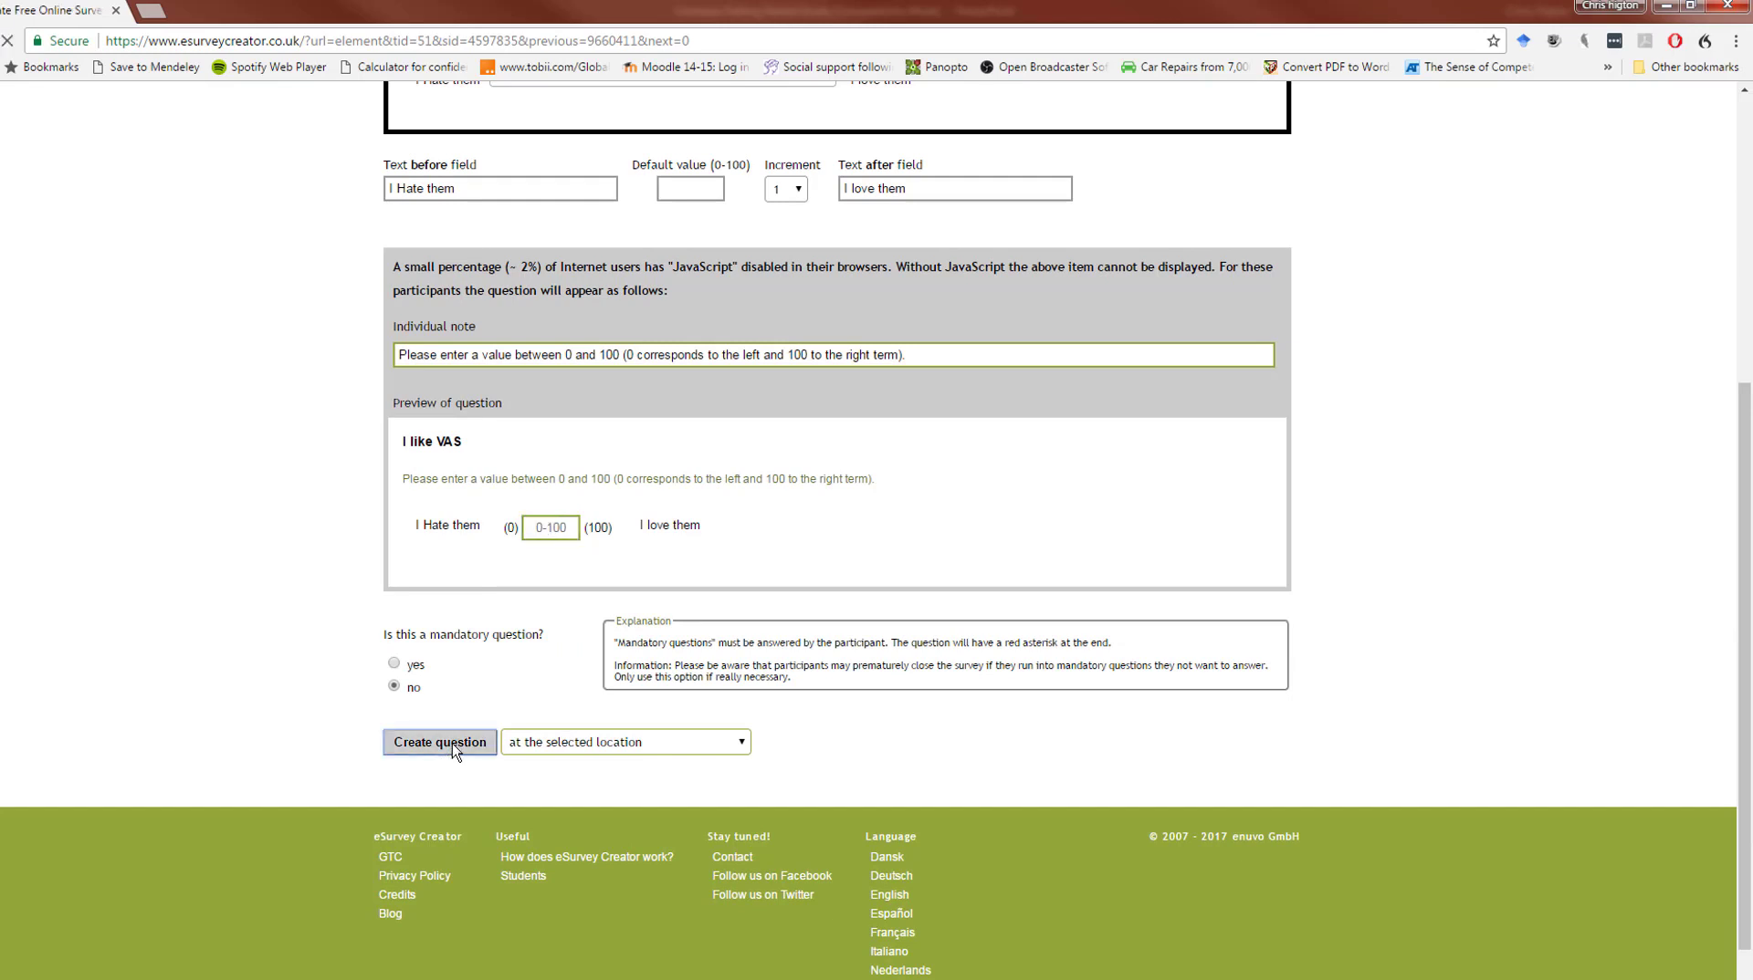
# Open the preview of Video test survey3 and start the survey.
pyautogui.scroll(20, 270, 585)
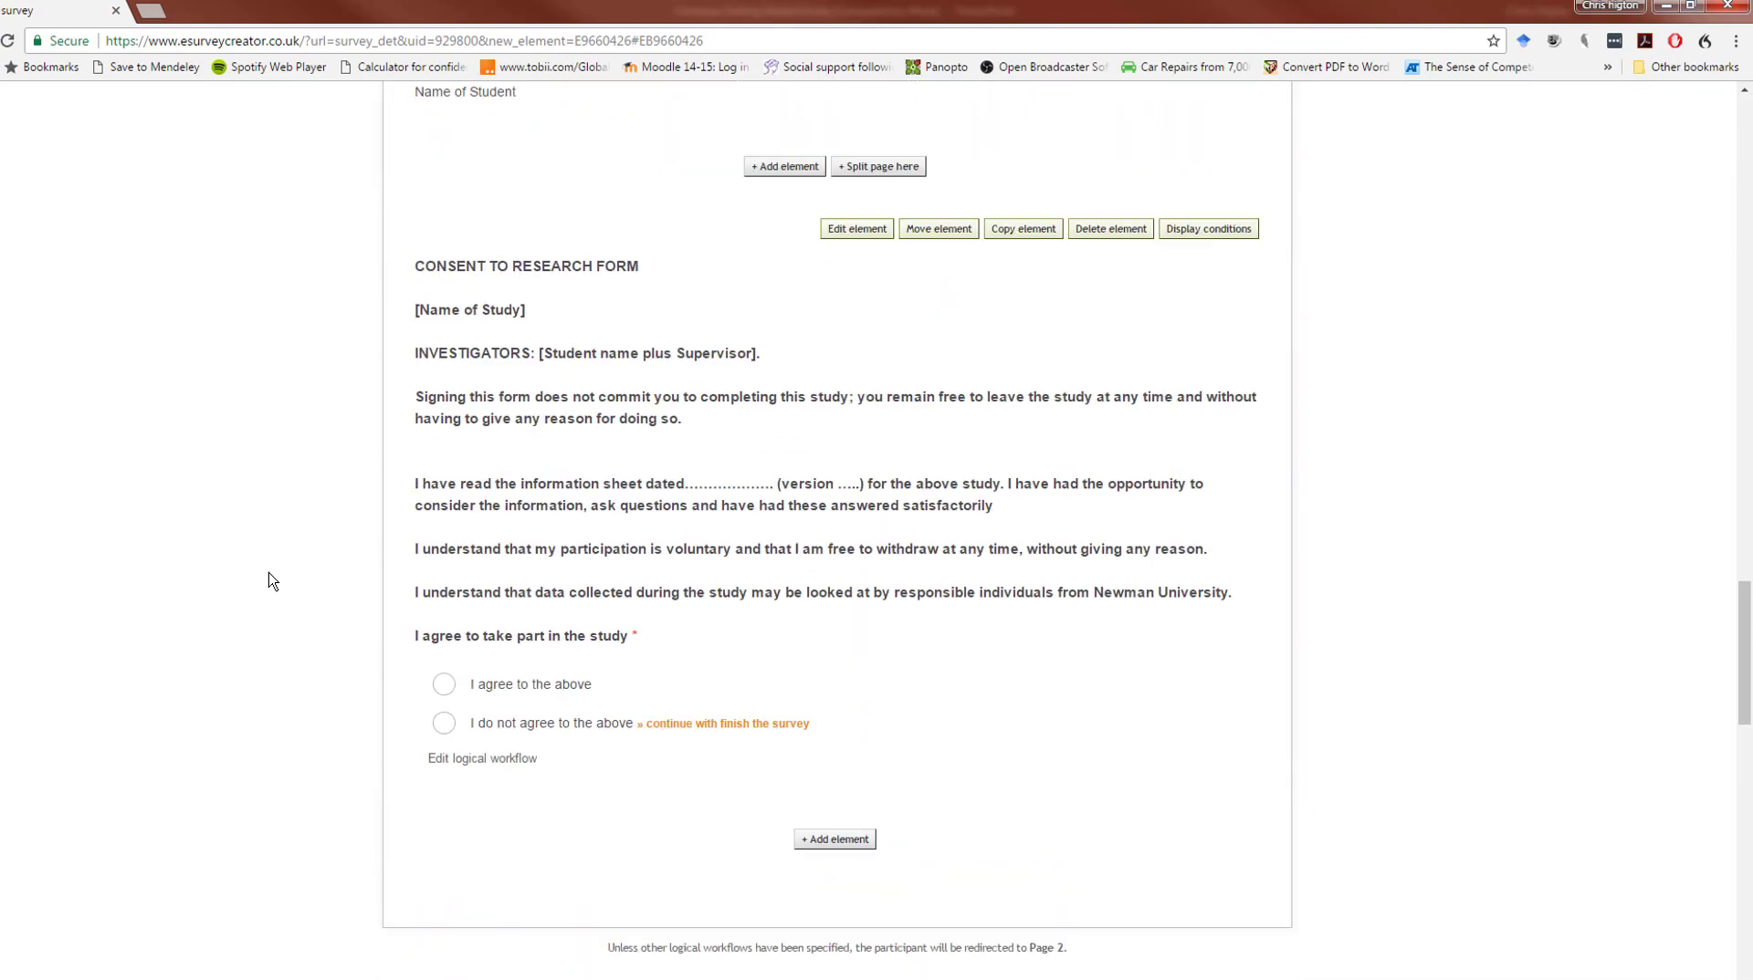
pyautogui.scroll(20, 272, 582)
pyautogui.scroll(10, 271, 581)
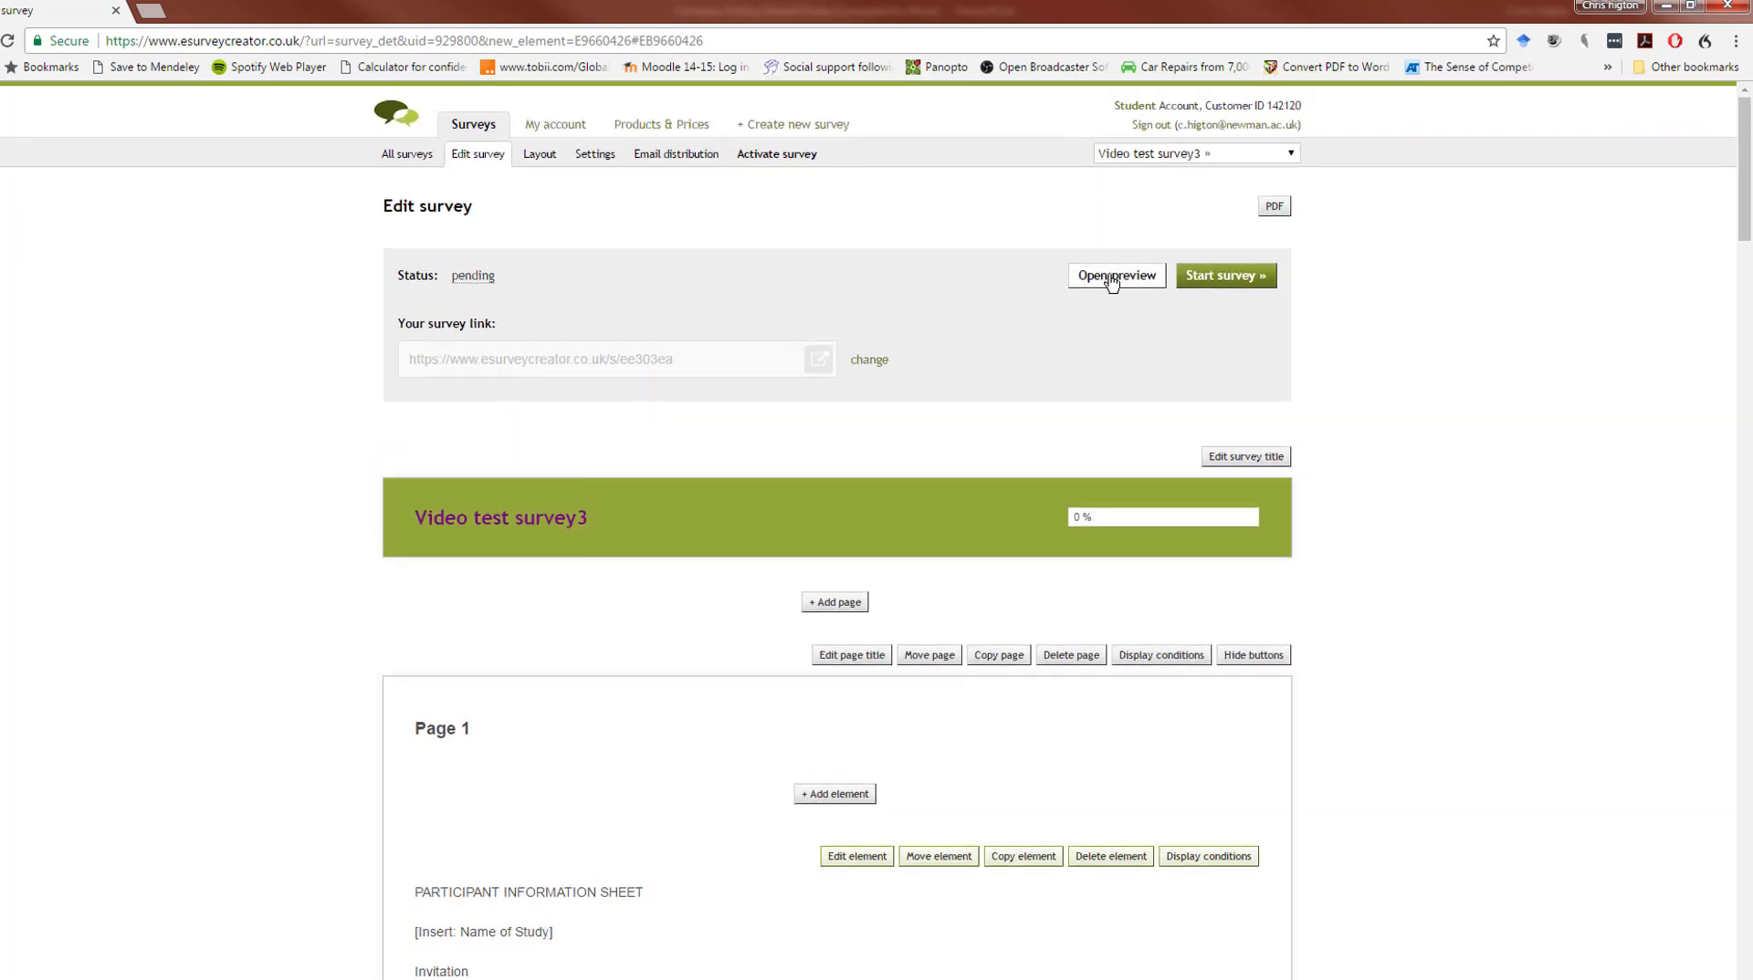
pyautogui.click(1113, 285)
pyautogui.click(1240, 285)
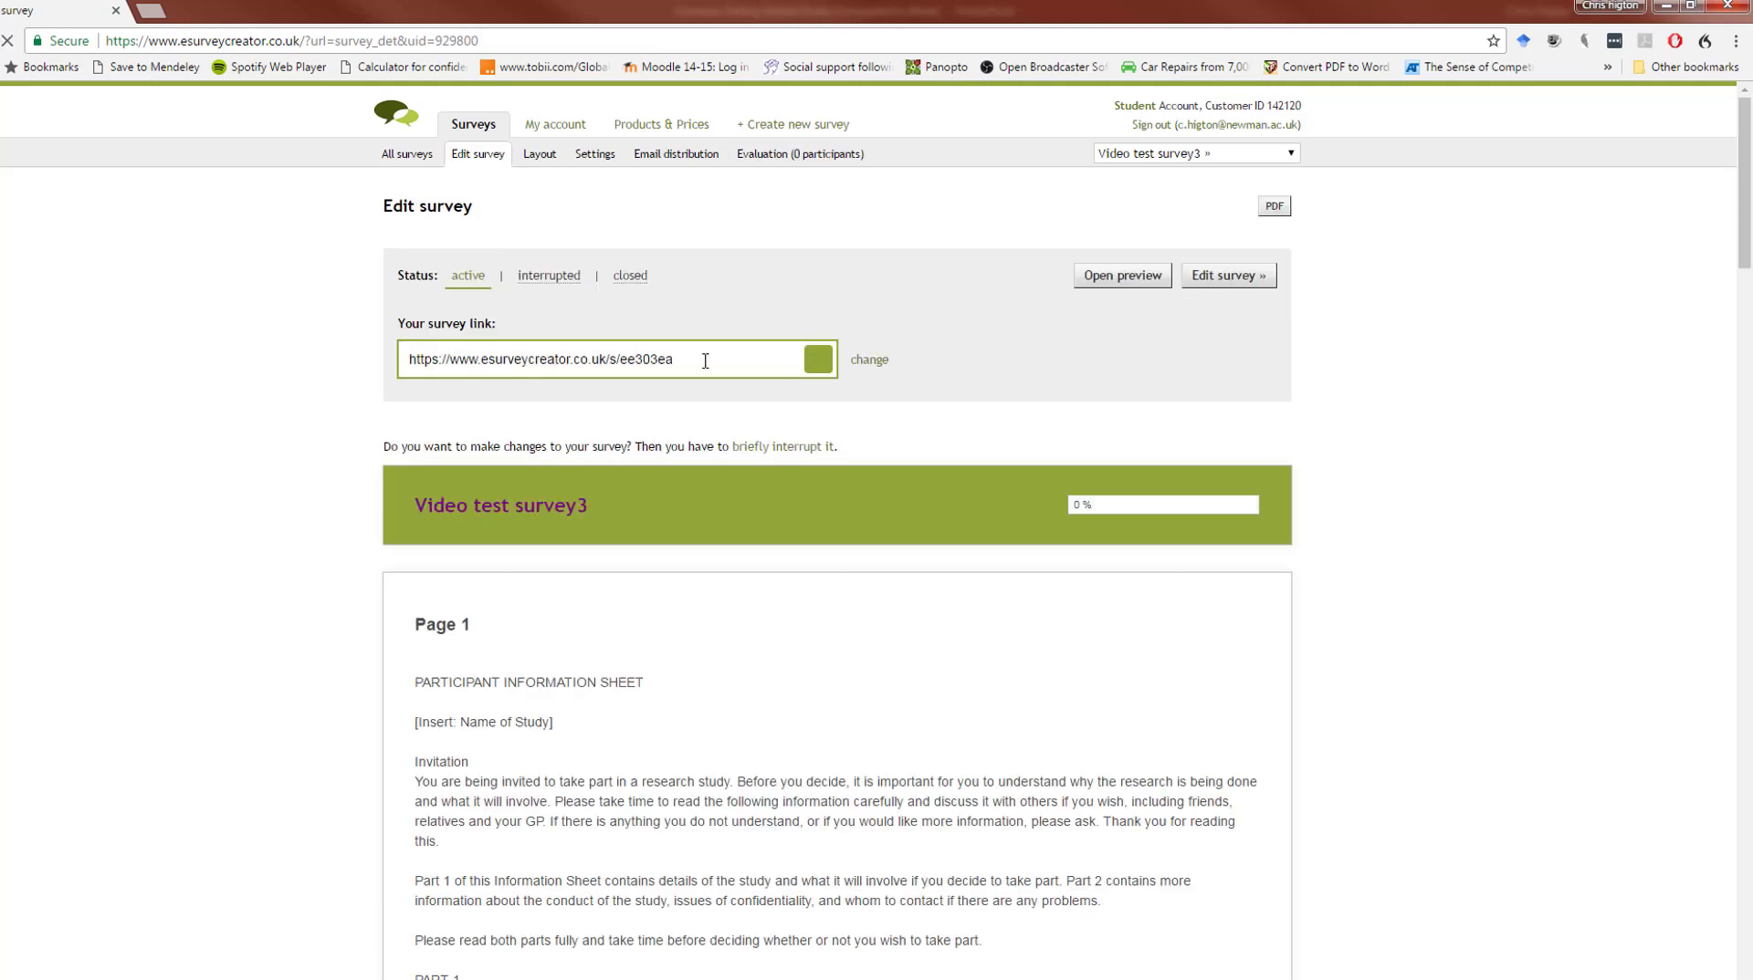
# Copy the survey link and open it in a new browser tab.
pyautogui.moveTo(721, 362); pyautogui.dragTo(346, 354)
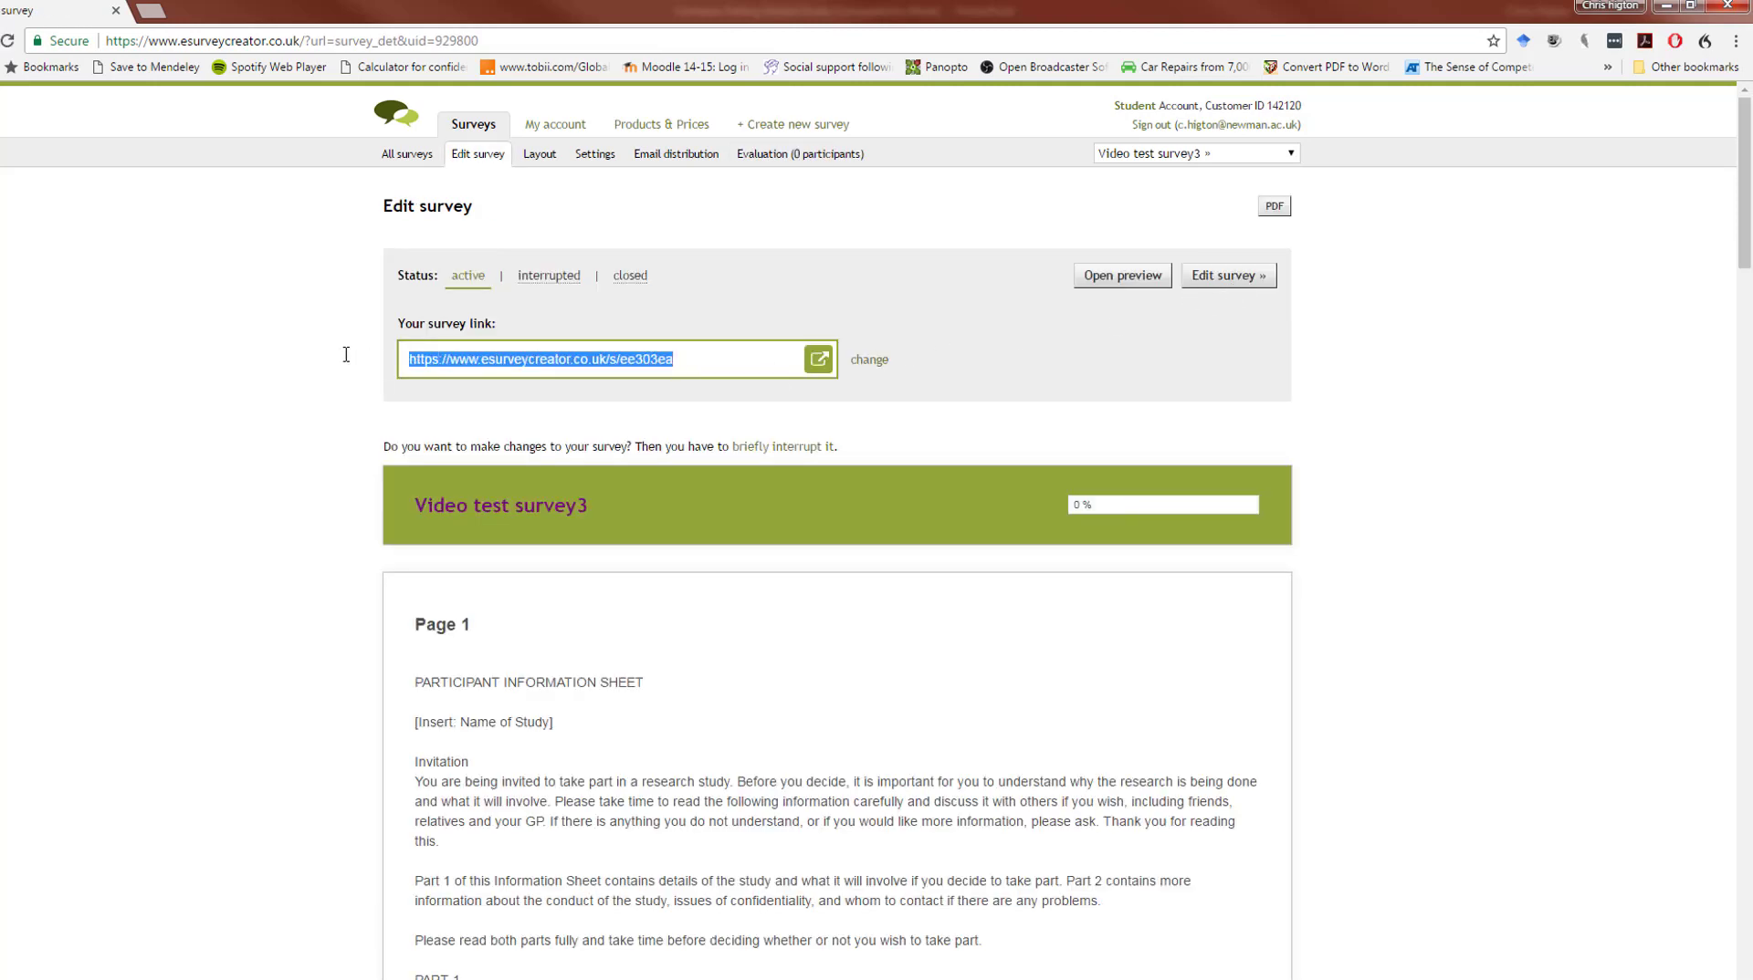
pyautogui.rightClick(513, 367)
pyautogui.click(581, 376)
pyautogui.click(151, 11)
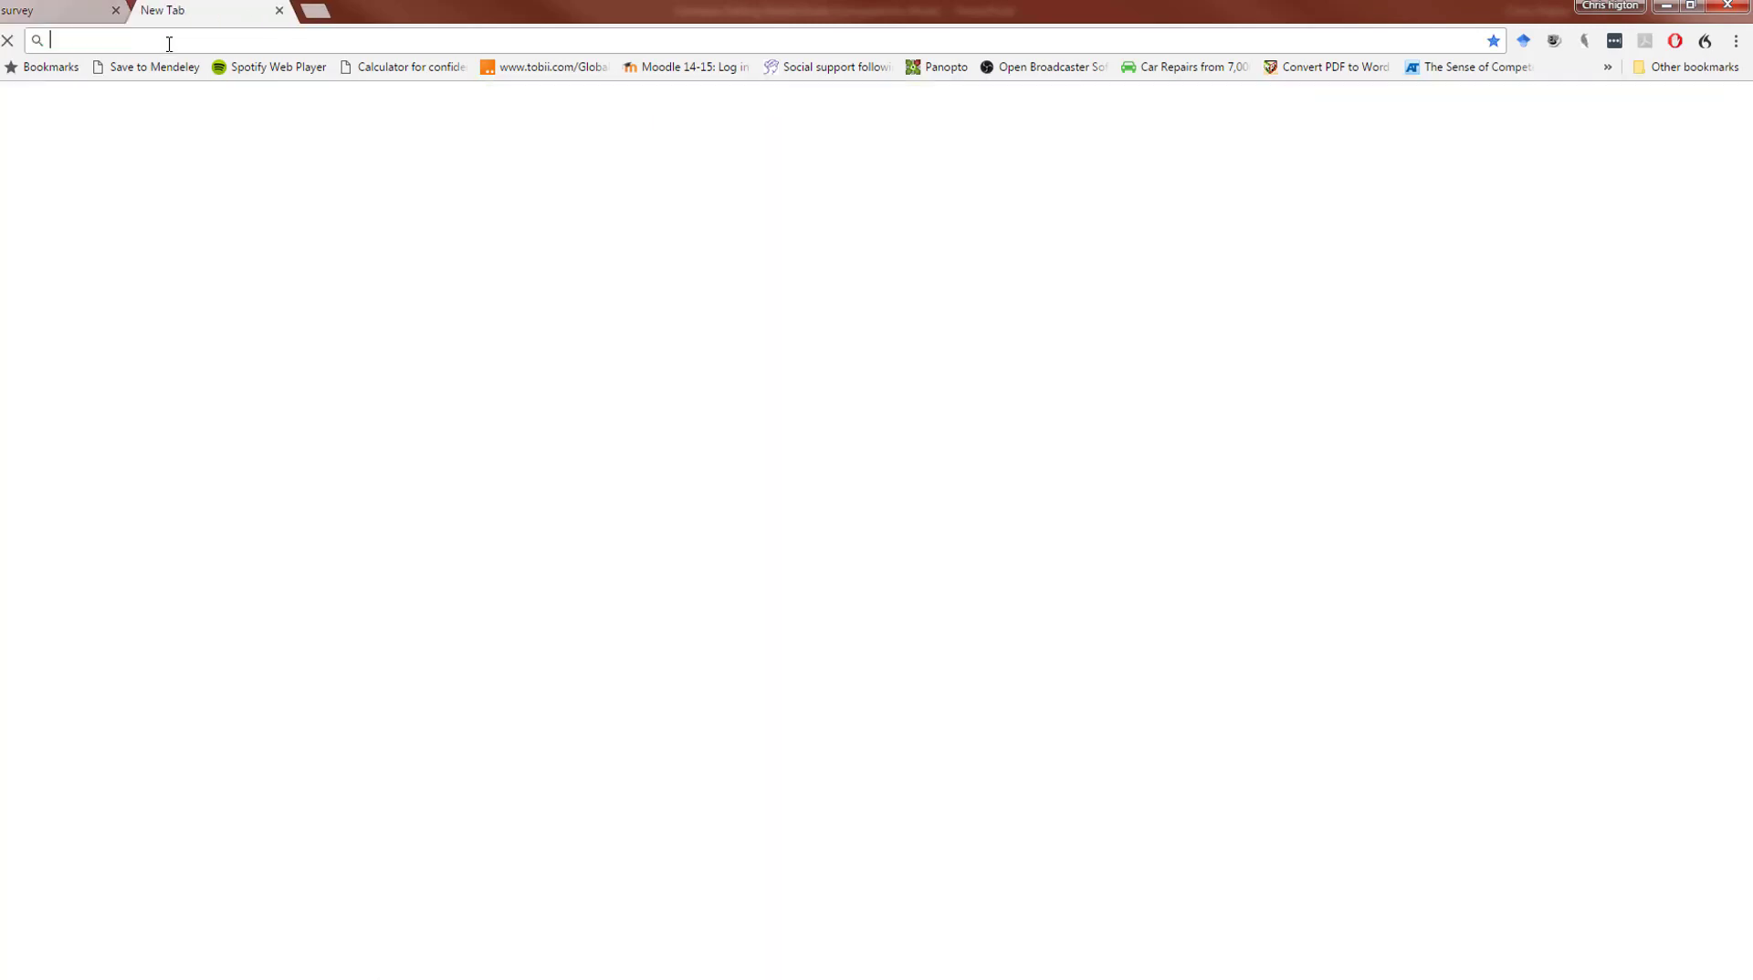
pyautogui.rightClick(169, 43)
pyautogui.click(248, 156)
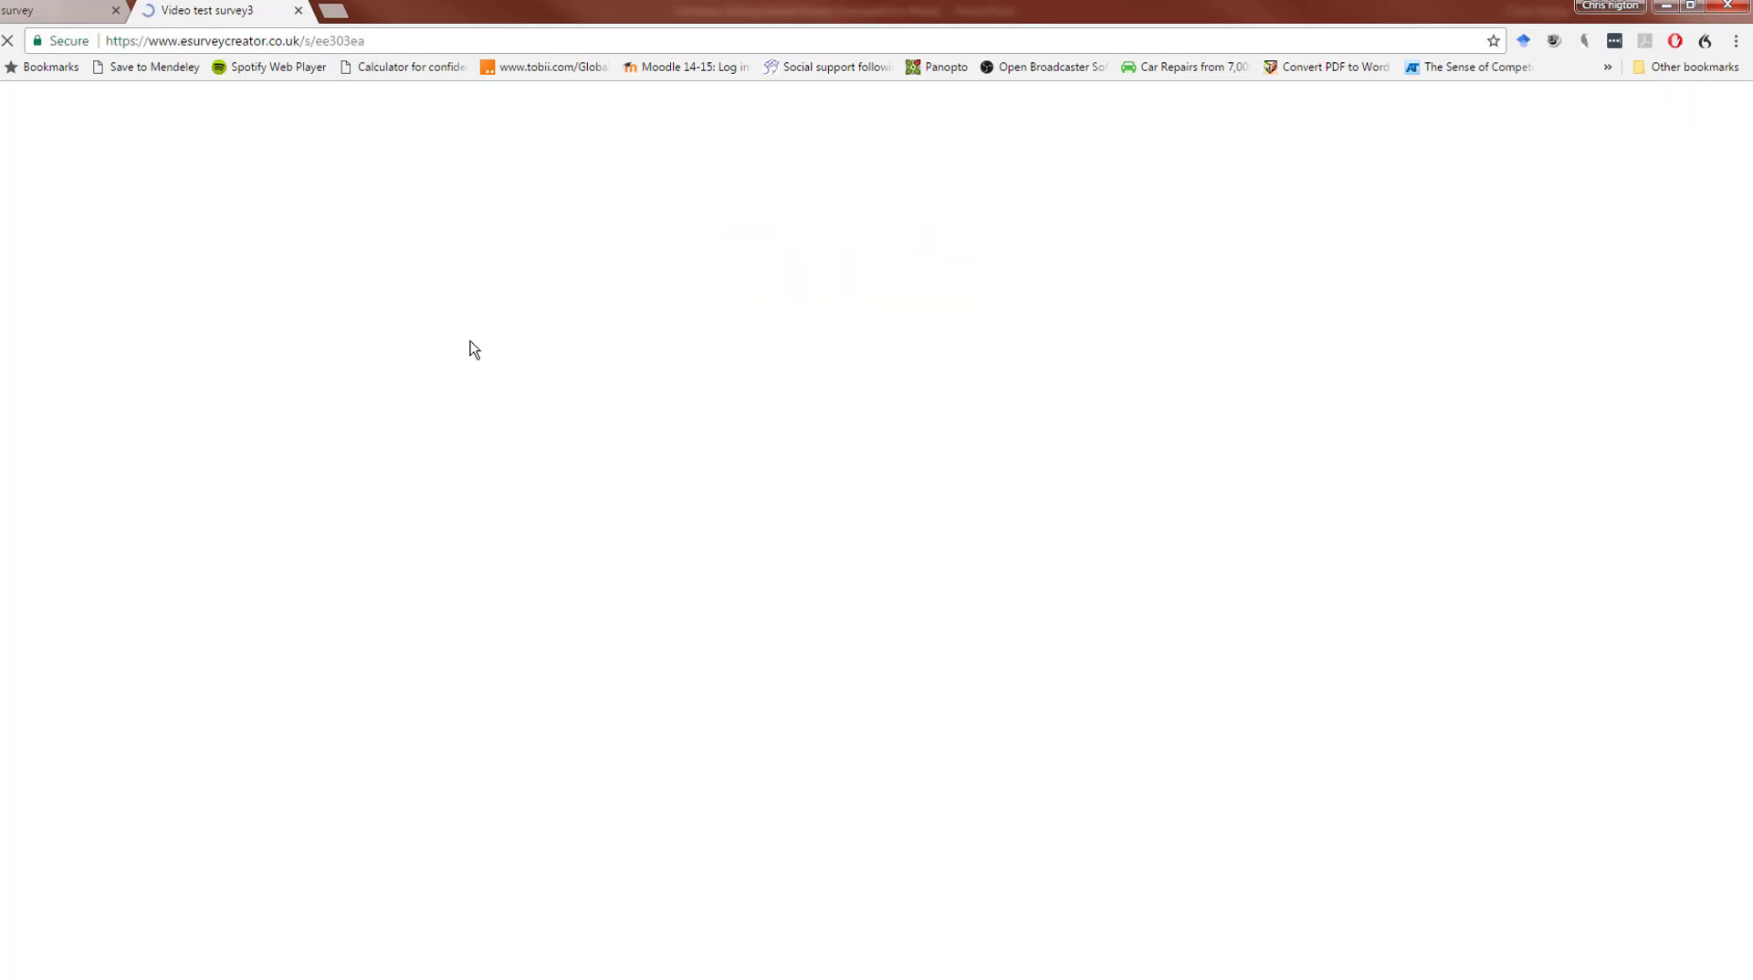
# Answer the consent question with "I agree to the above" and continue to the second survey page.
pyautogui.scroll(-20, 435, 466)
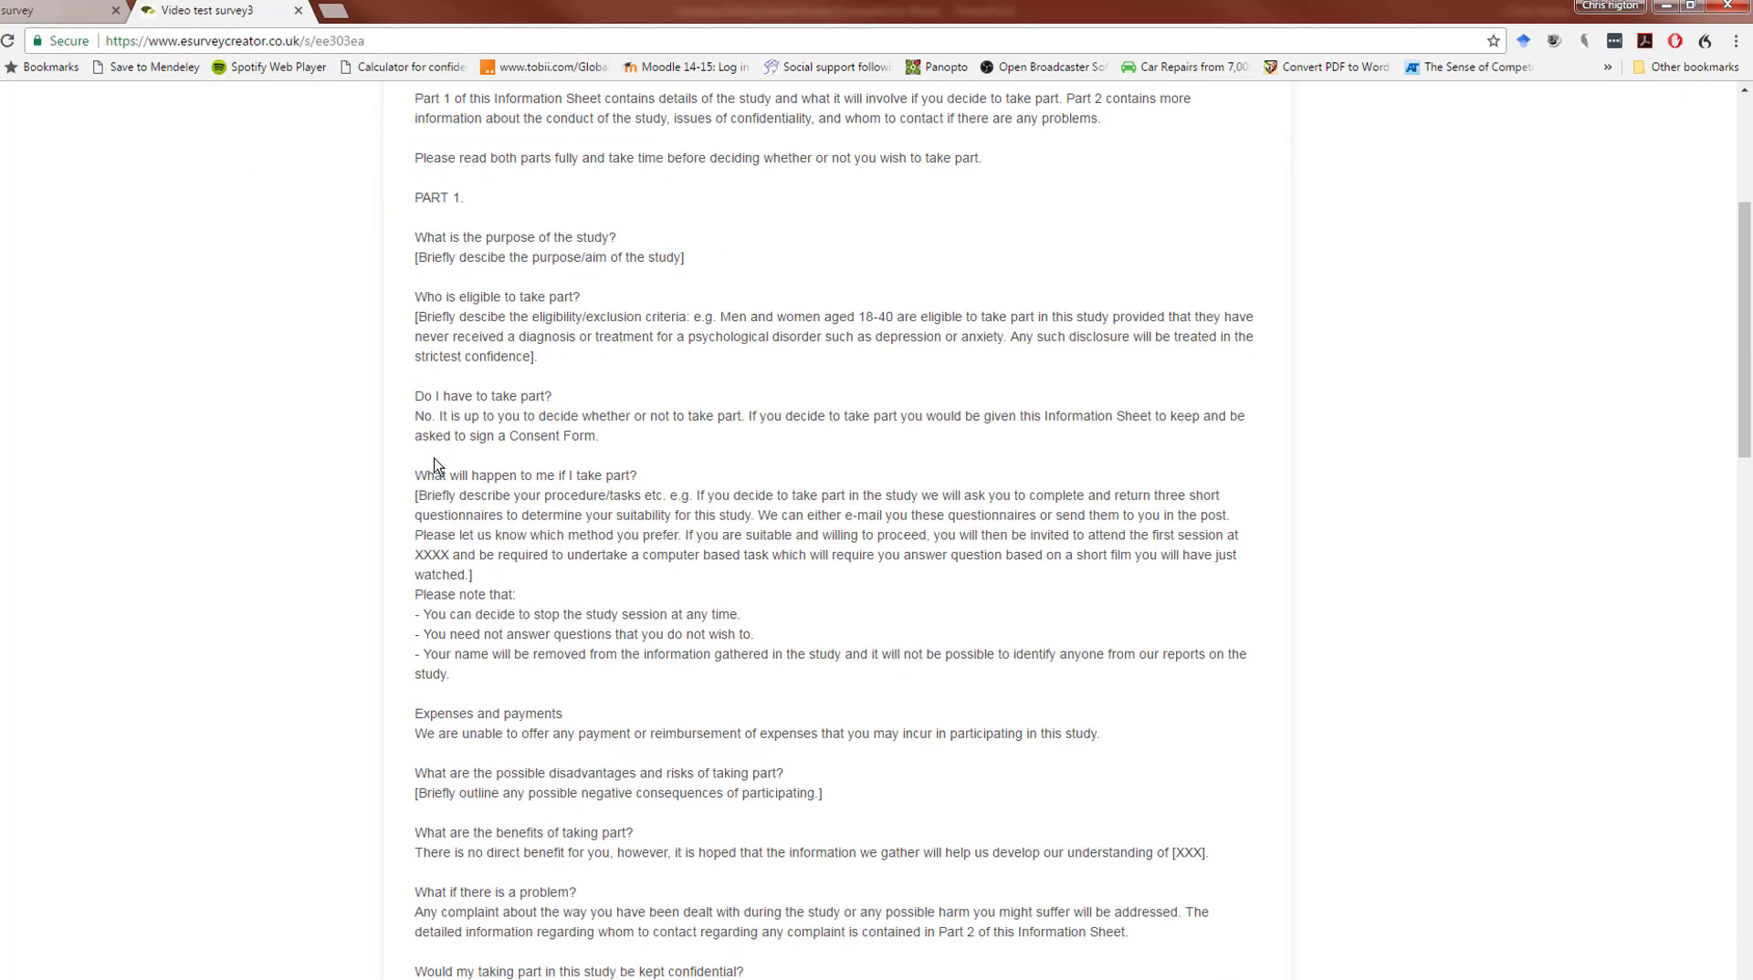
pyautogui.scroll(-6, 435, 465)
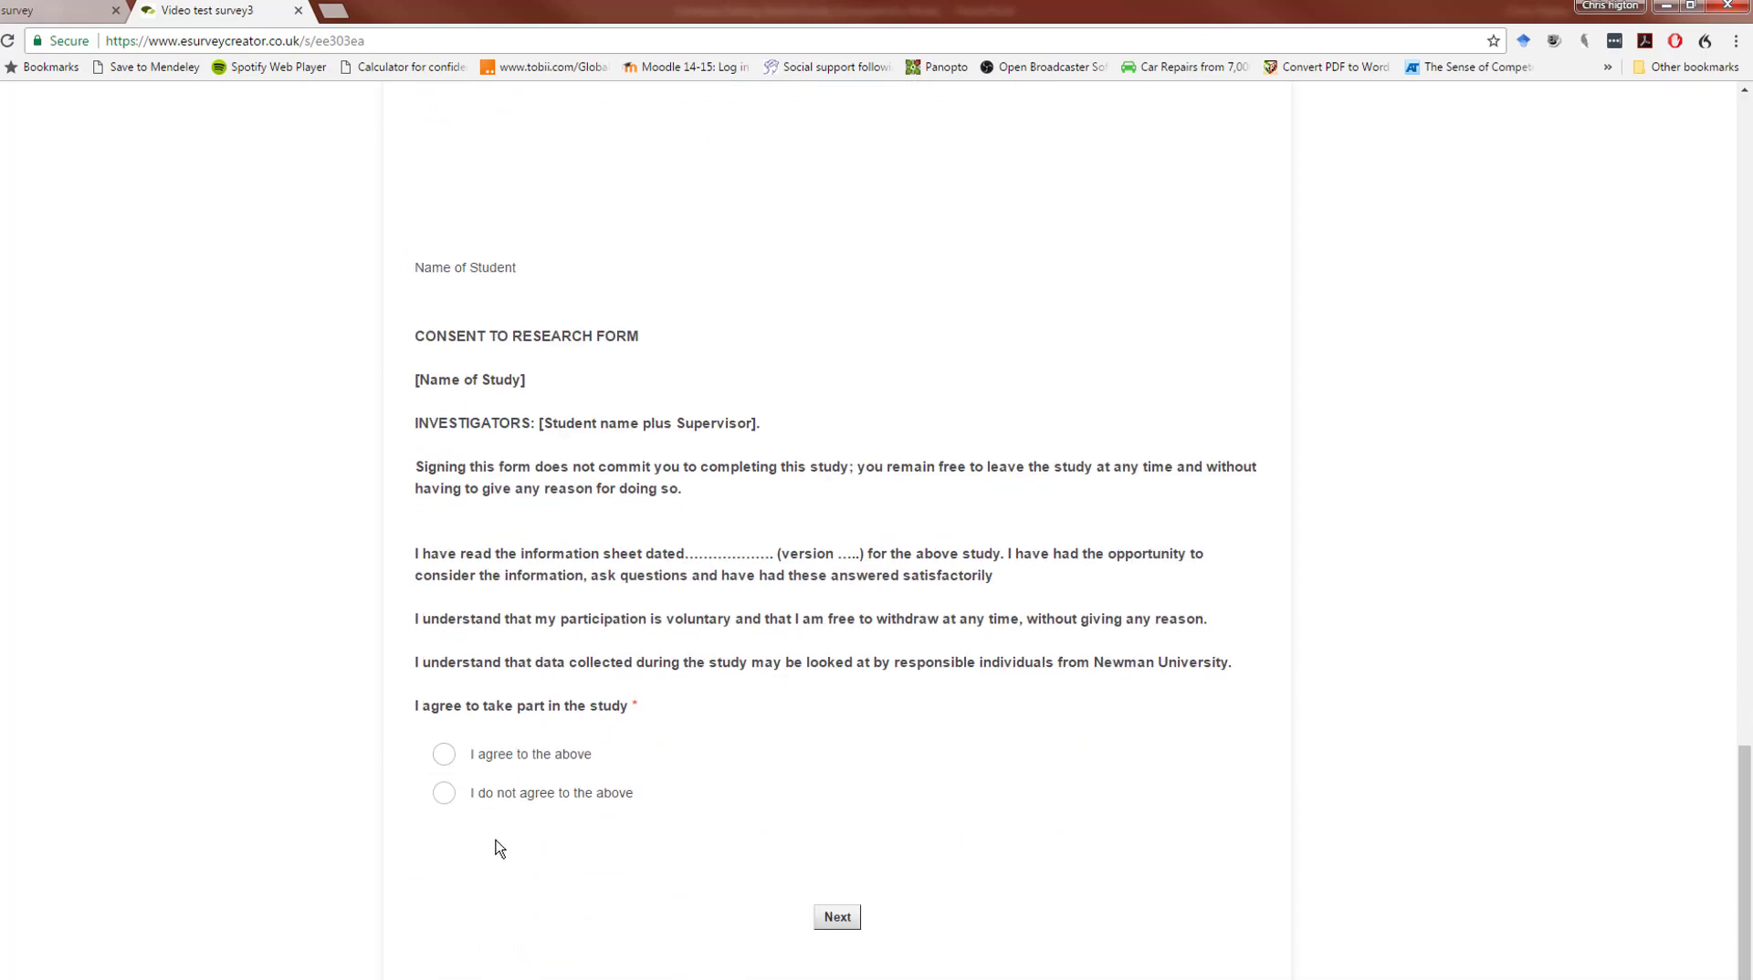
pyautogui.click(446, 757)
pyautogui.click(833, 917)
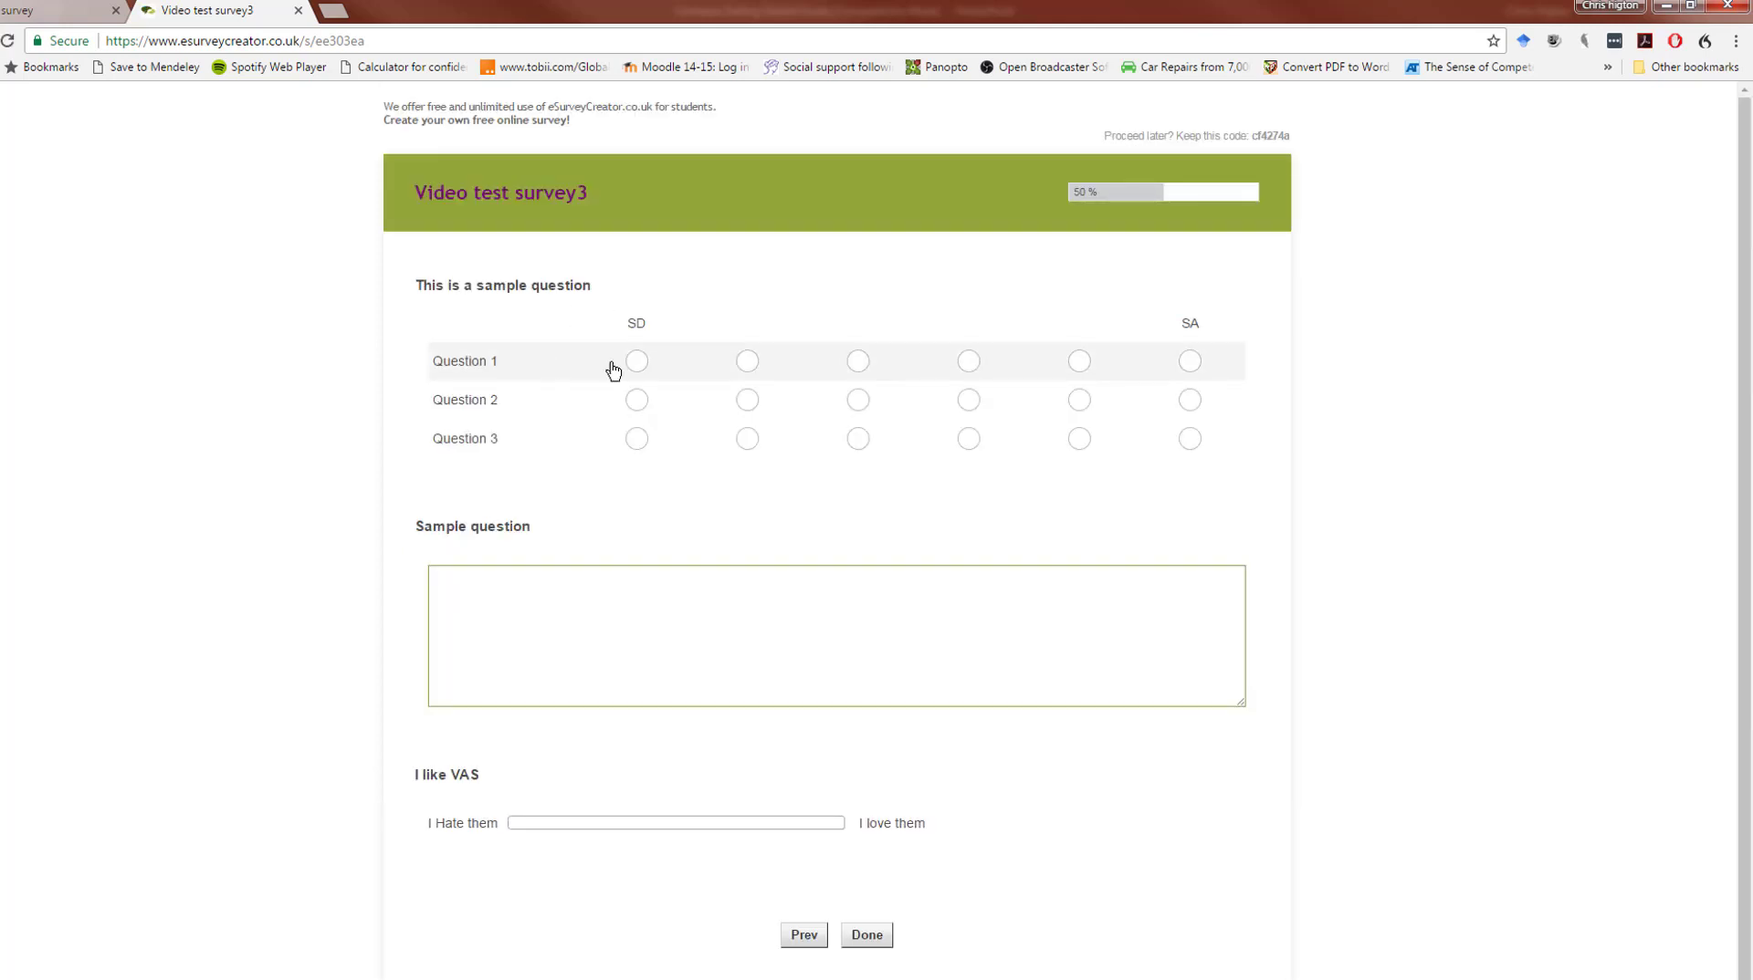
# Answer SD for Questions 1 to 3, enter "Hello text box", set the slider towards "I love them" and submit the survey.
pyautogui.click(637, 361)
pyautogui.click(638, 400)
pyautogui.click(638, 439)
pyautogui.scroll(-1, 668, 551)
pyautogui.click(645, 585)
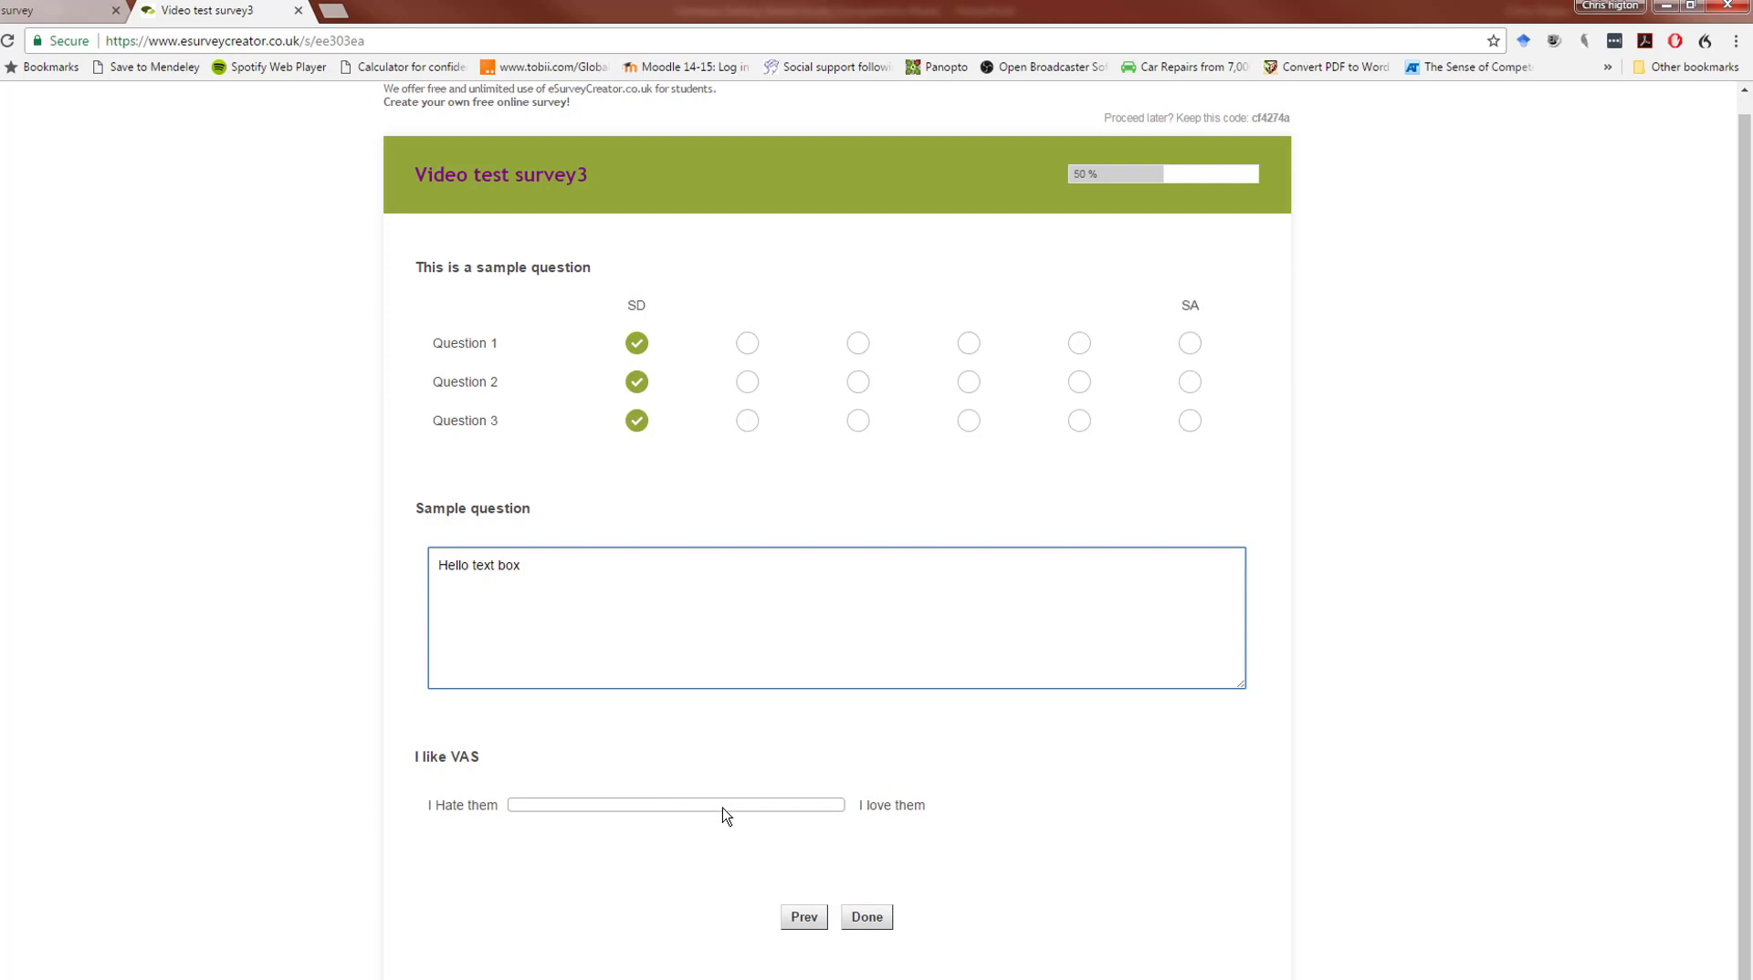
pyautogui.moveTo(735, 814)
pyautogui.mouseDown()
pyautogui.moveTo(700, 812)
pyautogui.moveTo(744, 813)
pyautogui.mouseUp()
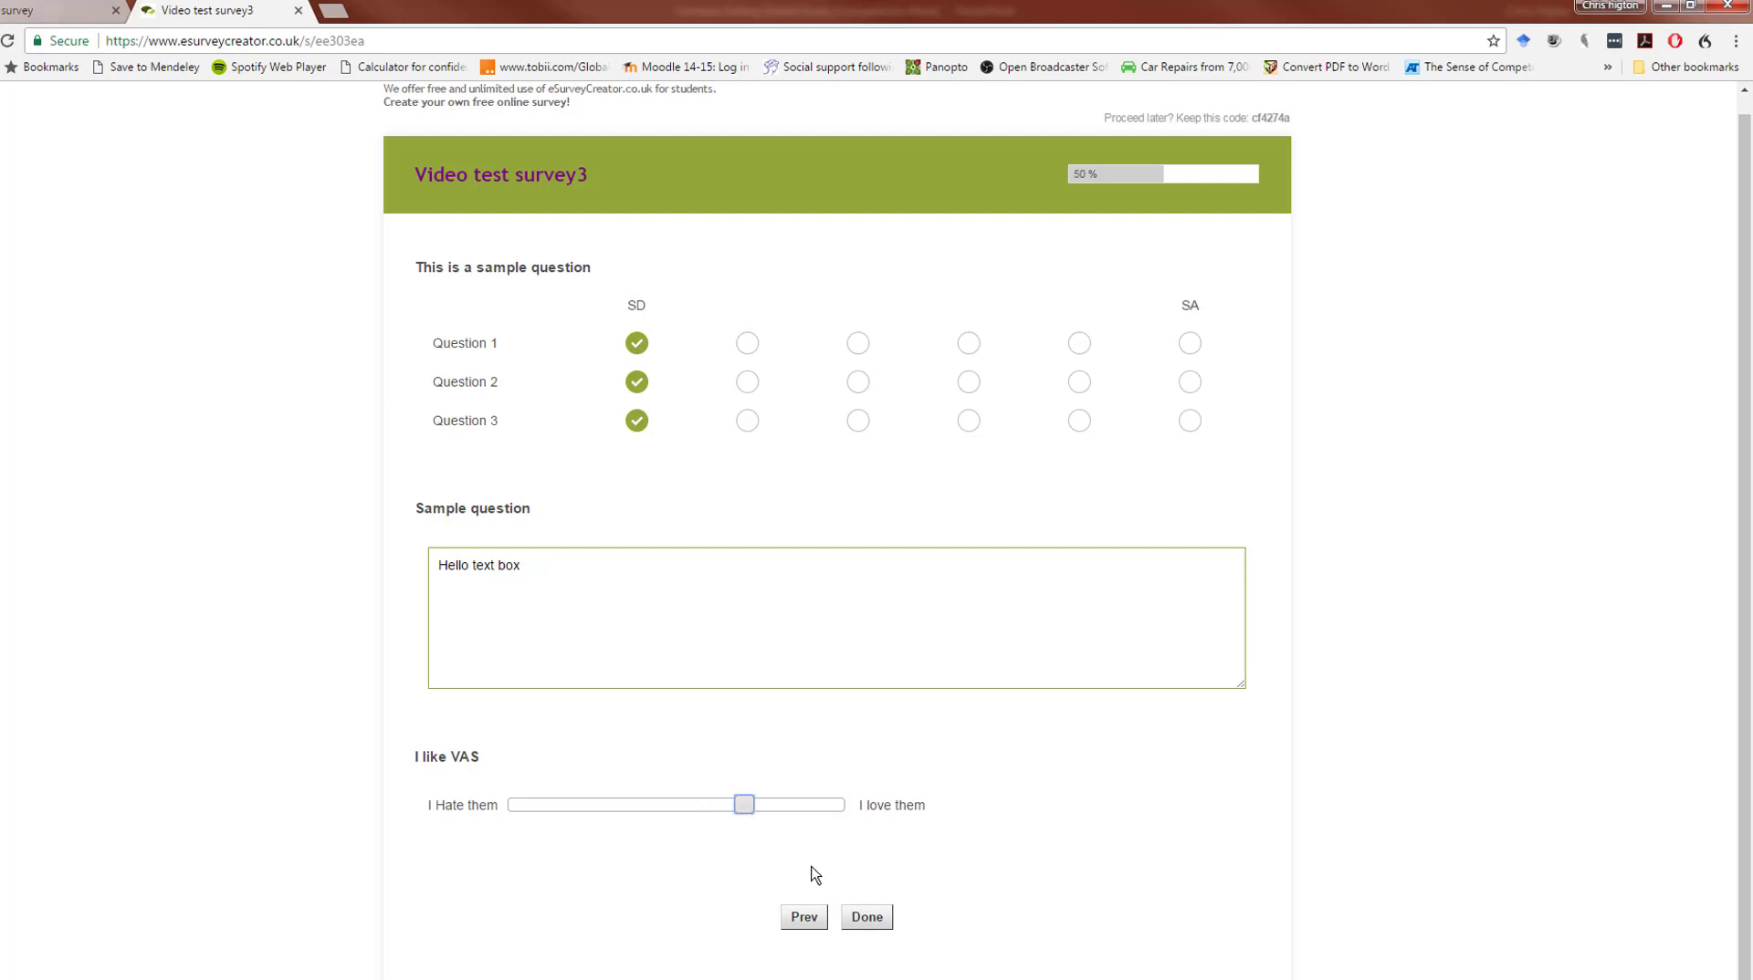
pyautogui.click(868, 920)
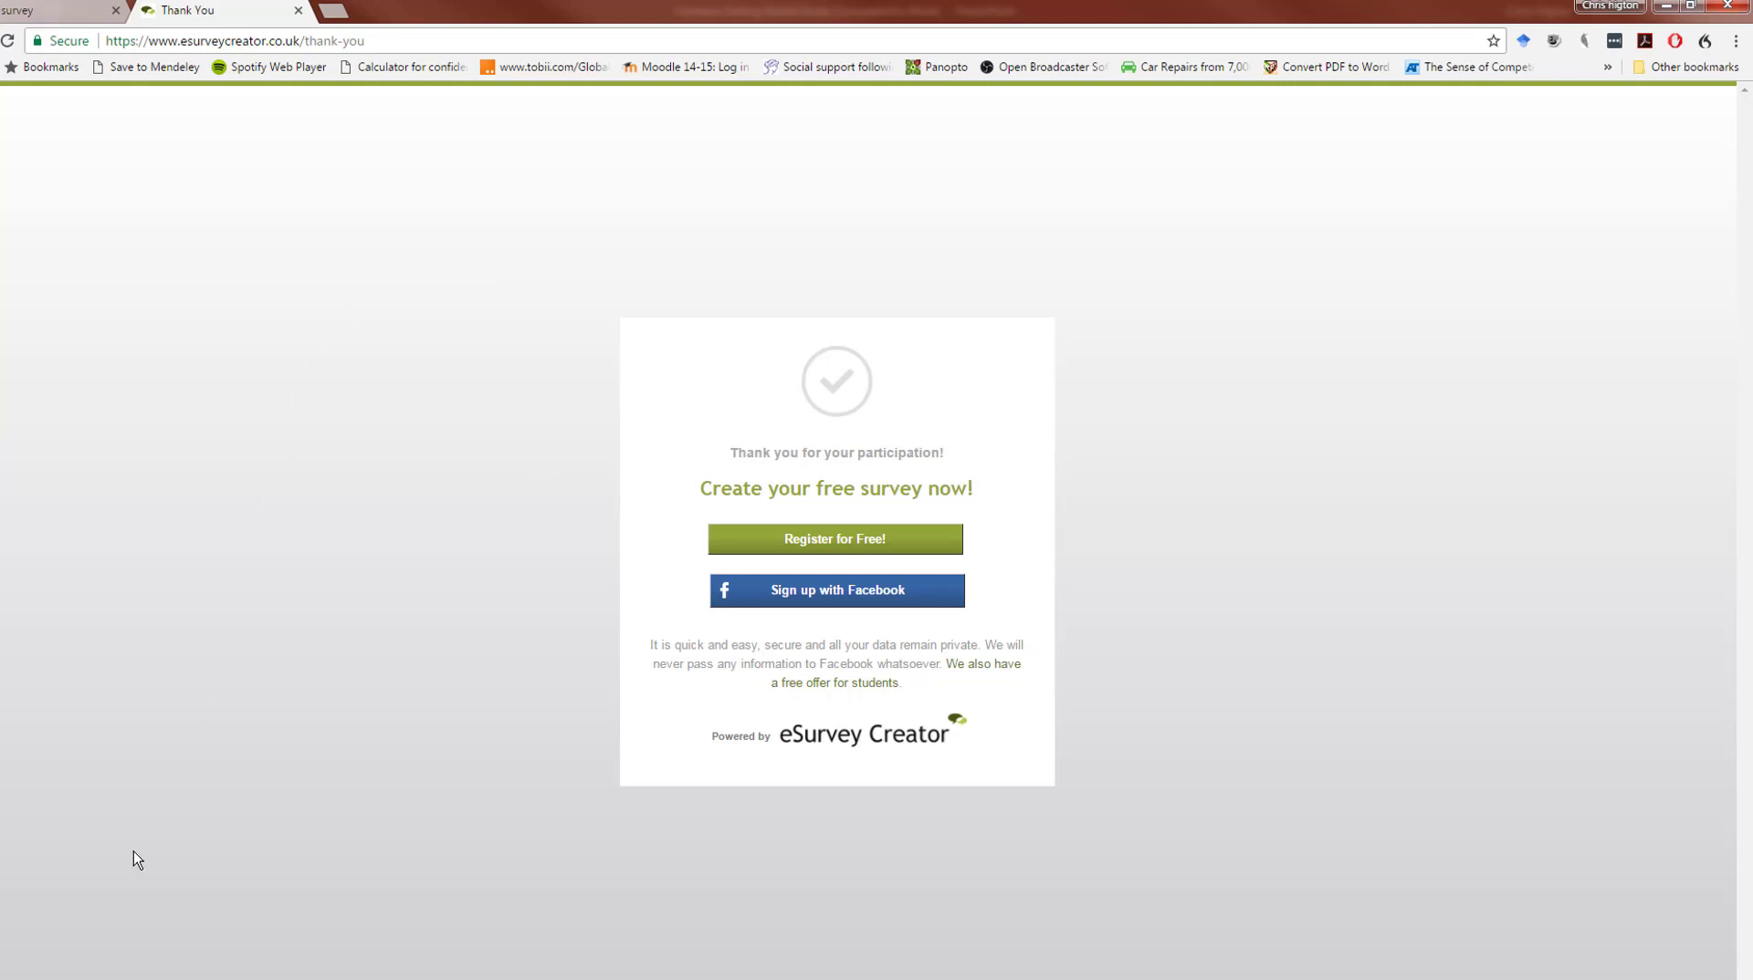
# Reload the survey's edit page, review its evaluation report and export the raw data as CSV.
pyautogui.click(75, 9)
pyautogui.click(7, 40)
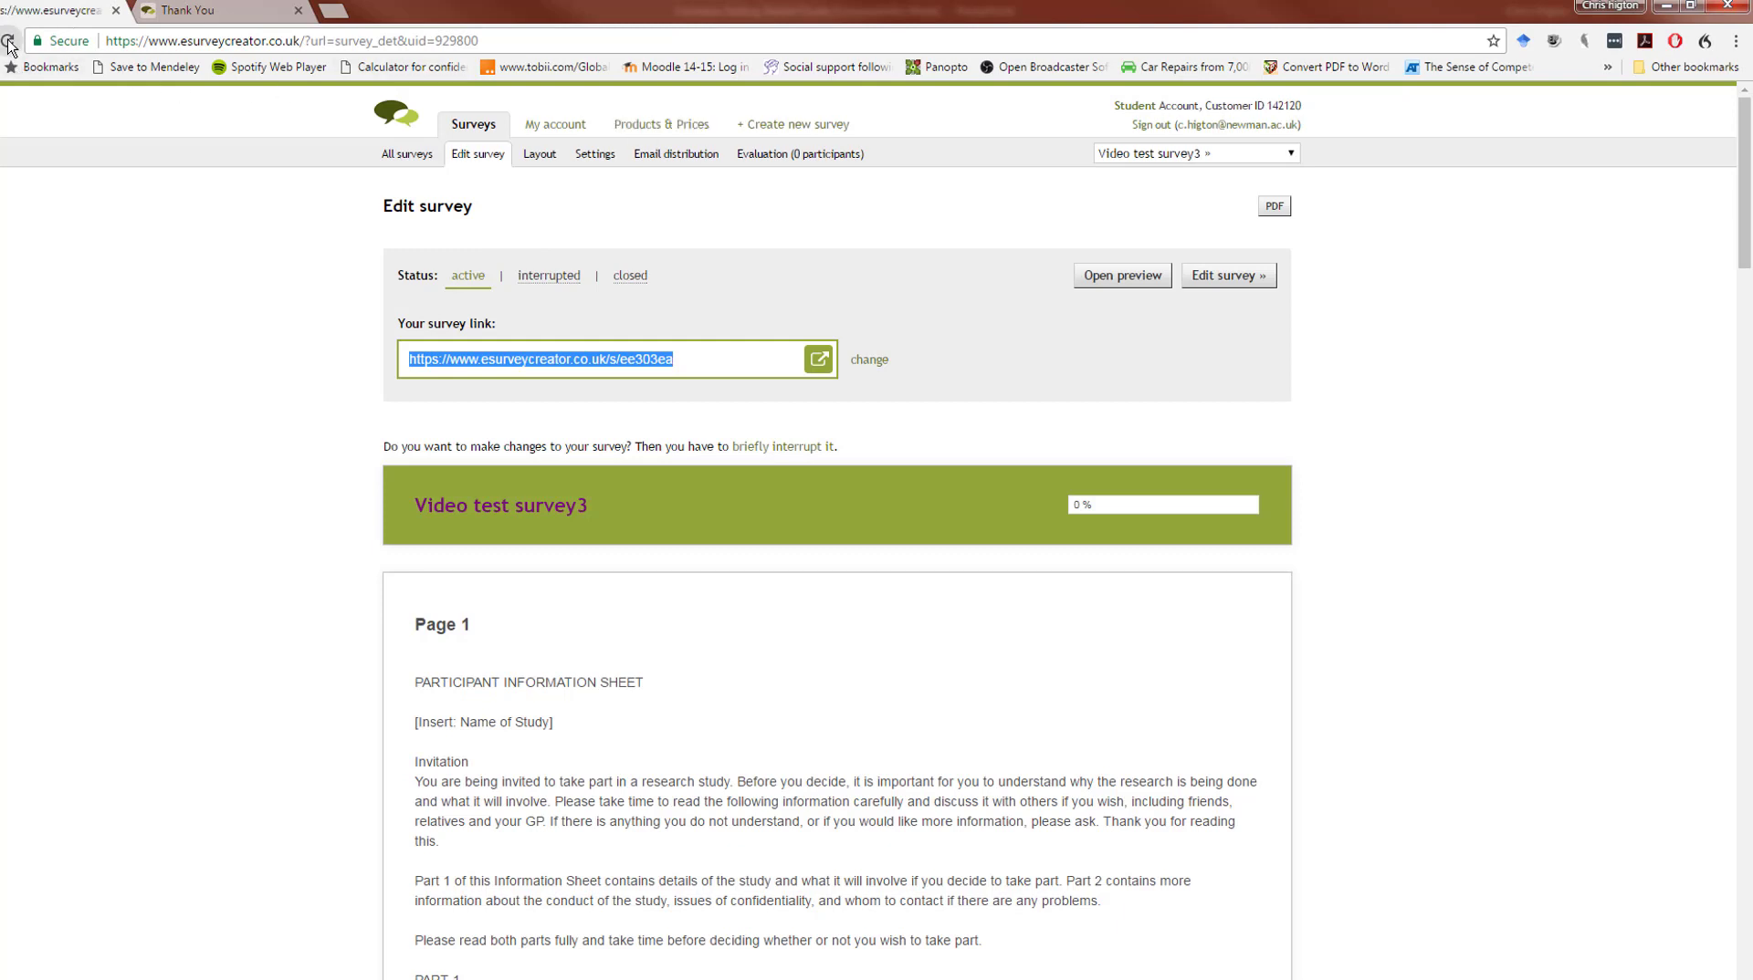
pyautogui.click(832, 161)
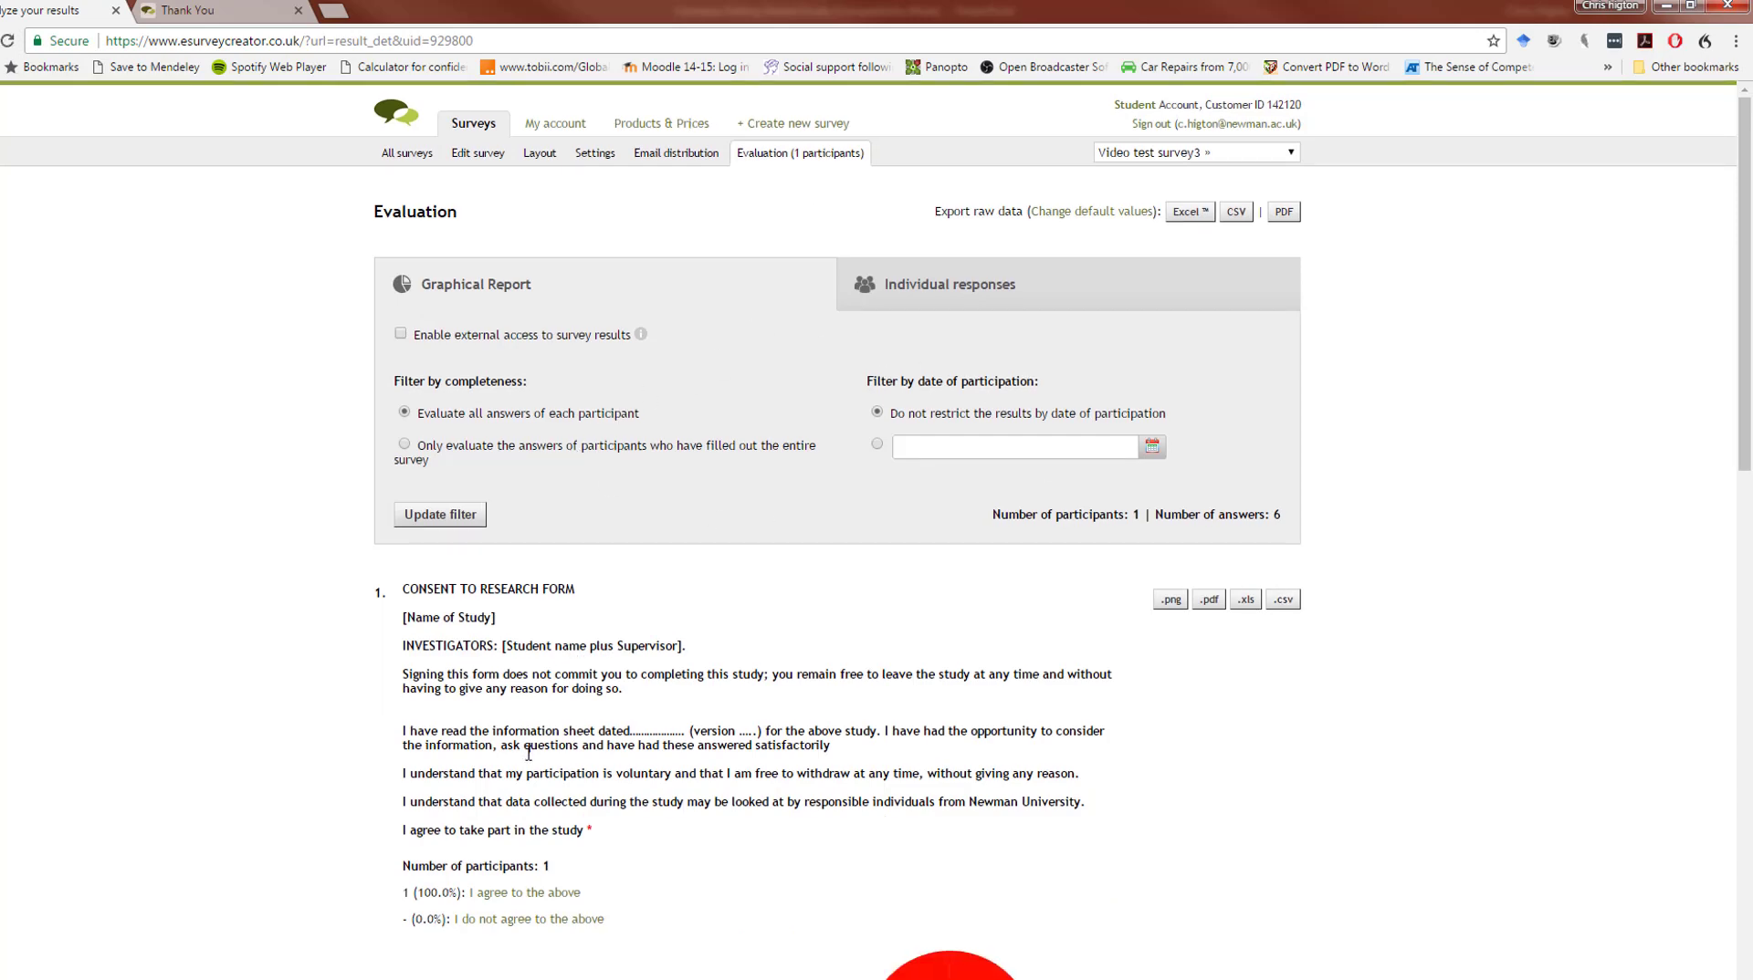
pyautogui.scroll(-13, 528, 754)
pyautogui.scroll(13, 528, 754)
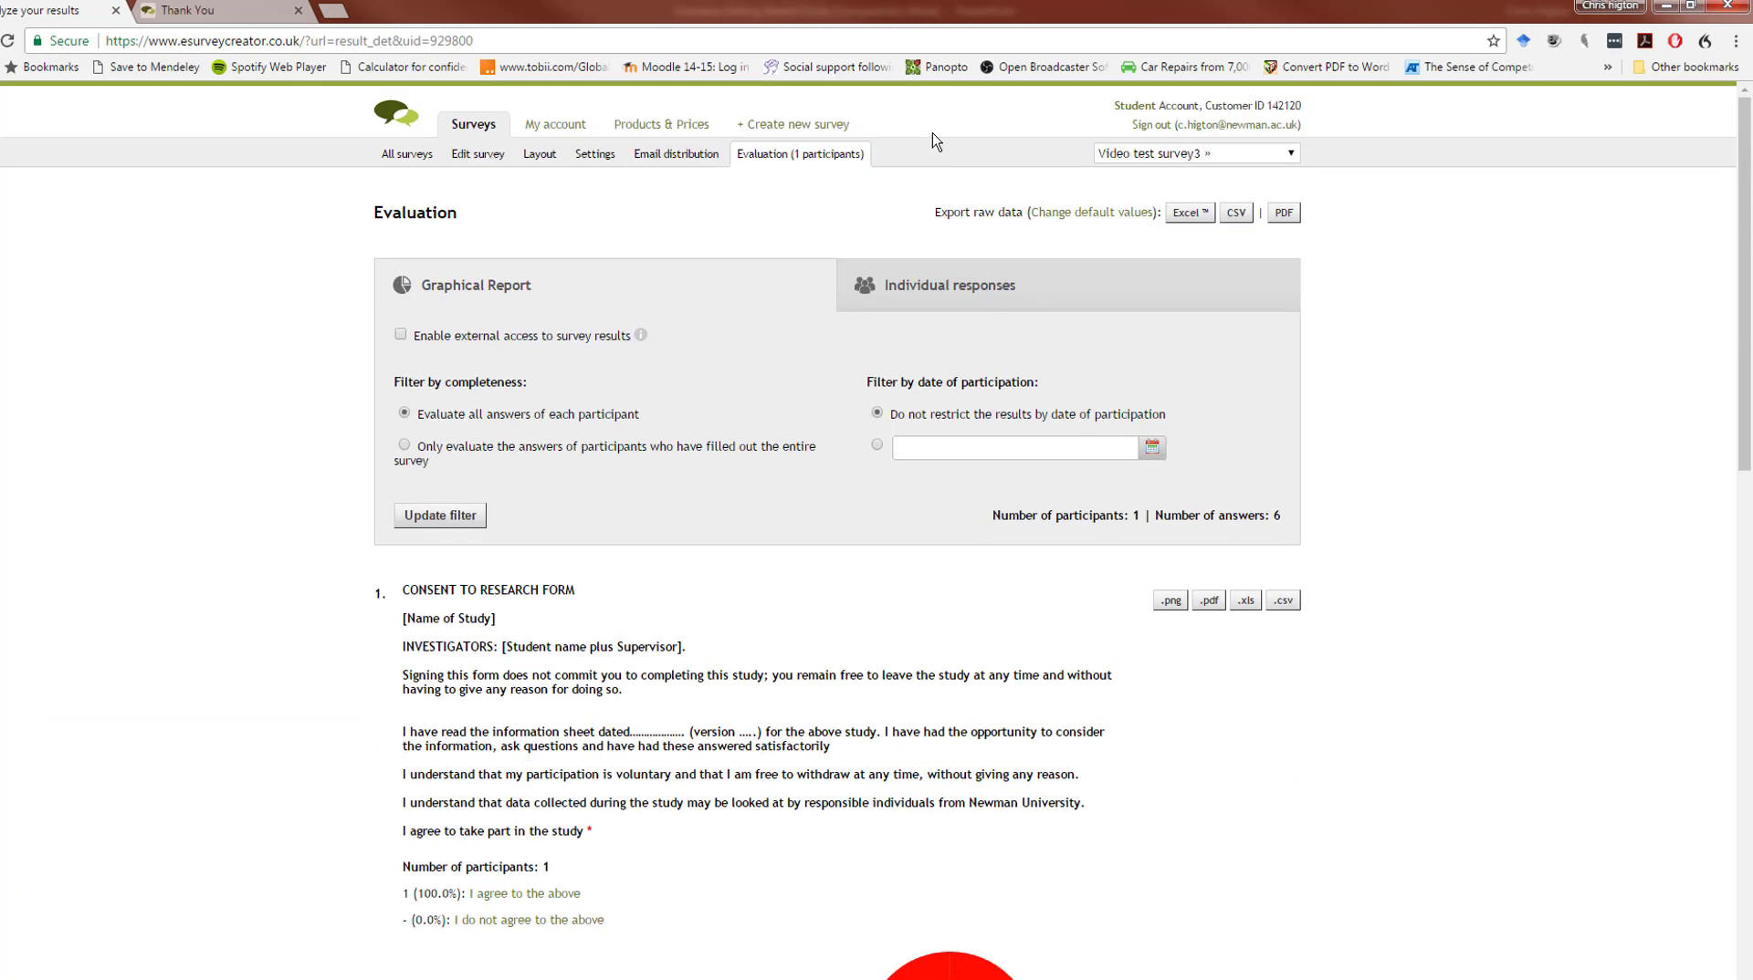
pyautogui.click(1236, 213)
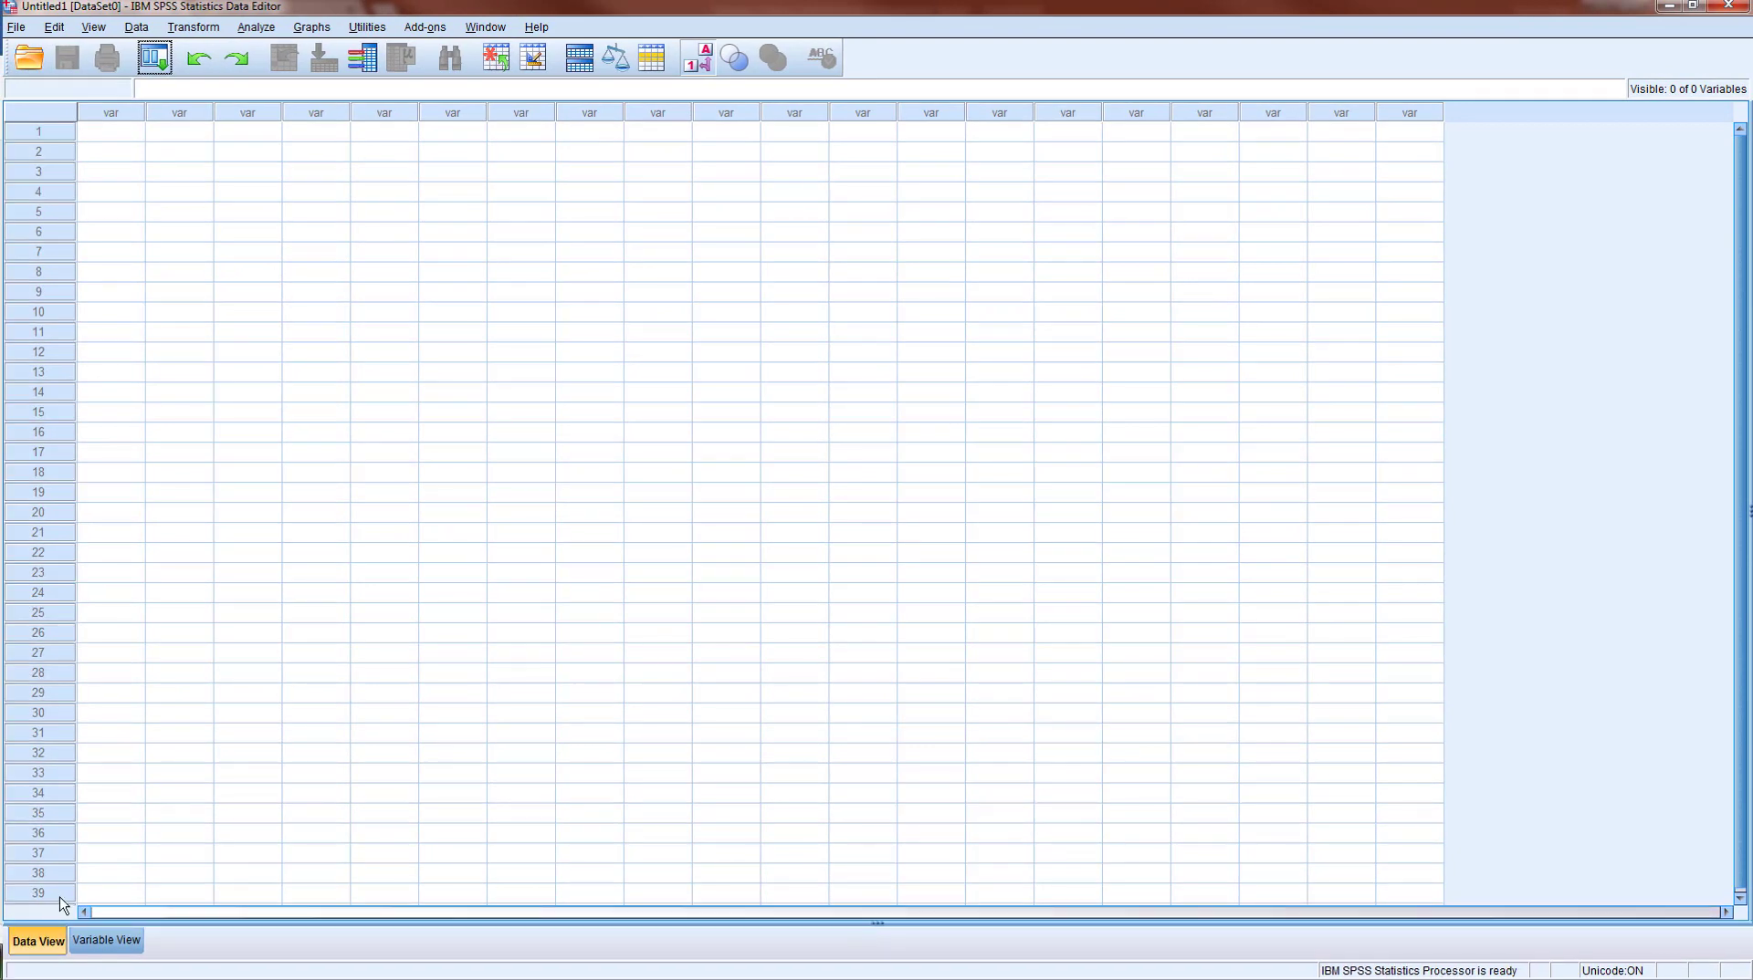
# Switch to SPSS Statistics and look at the variable view and data view of the empty dataset.
pyautogui.click(105, 940)
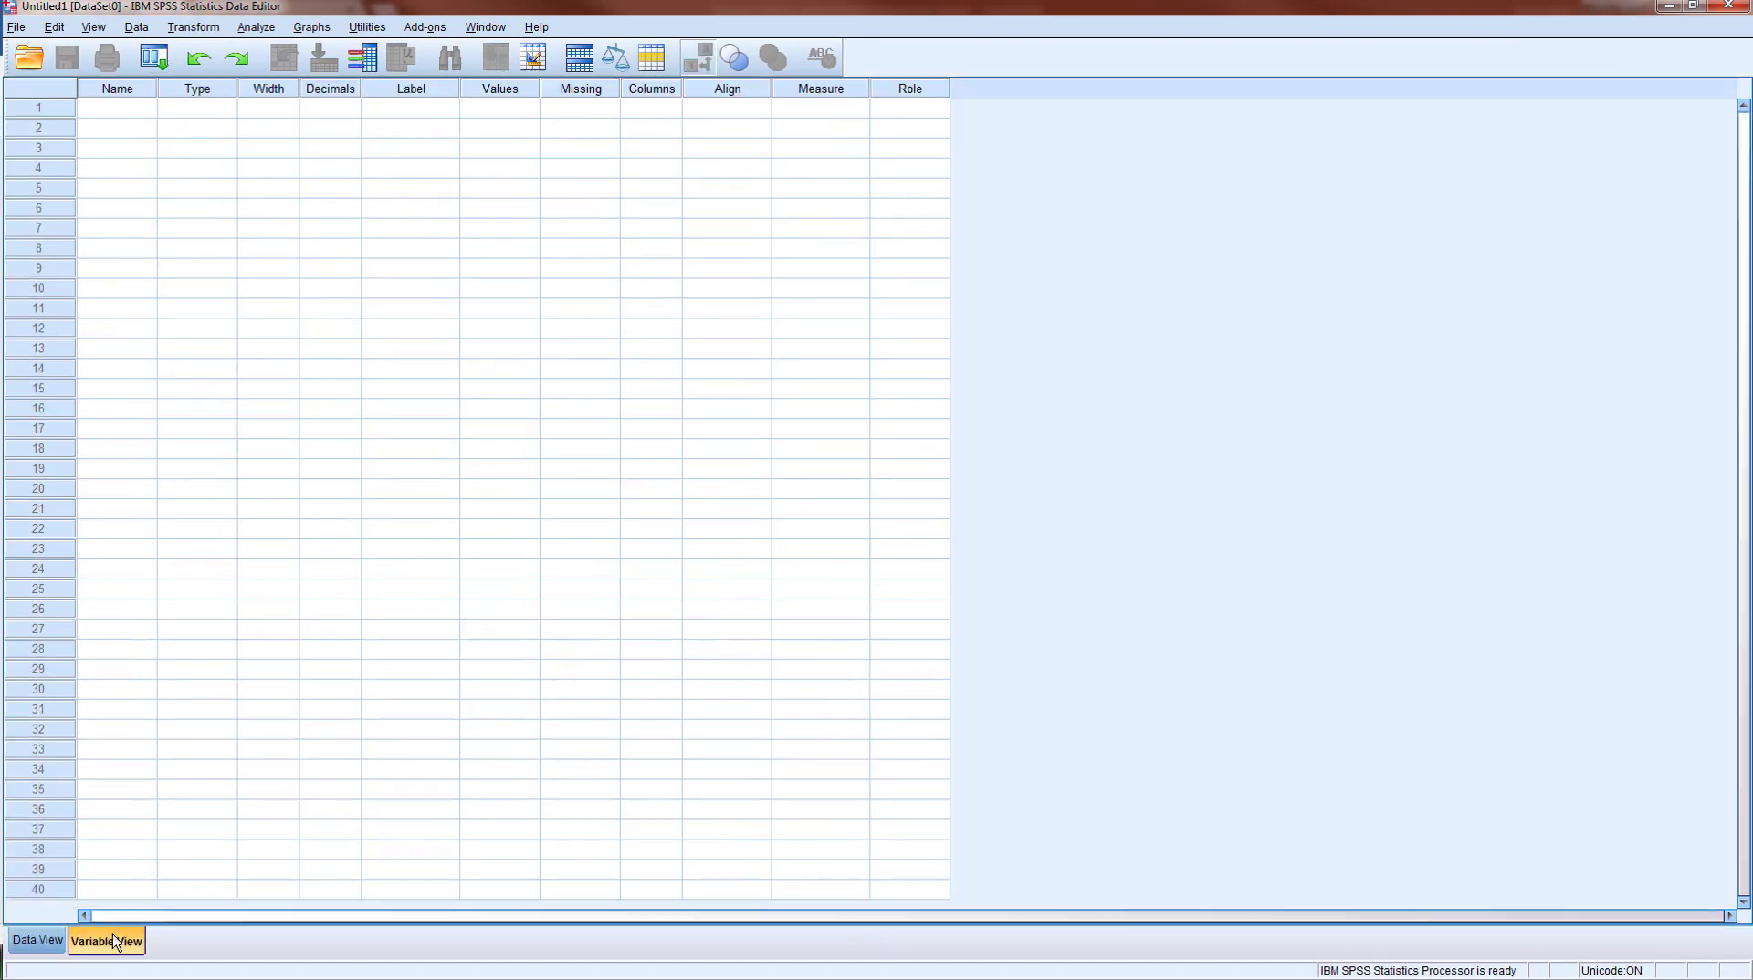
pyautogui.click(28, 946)
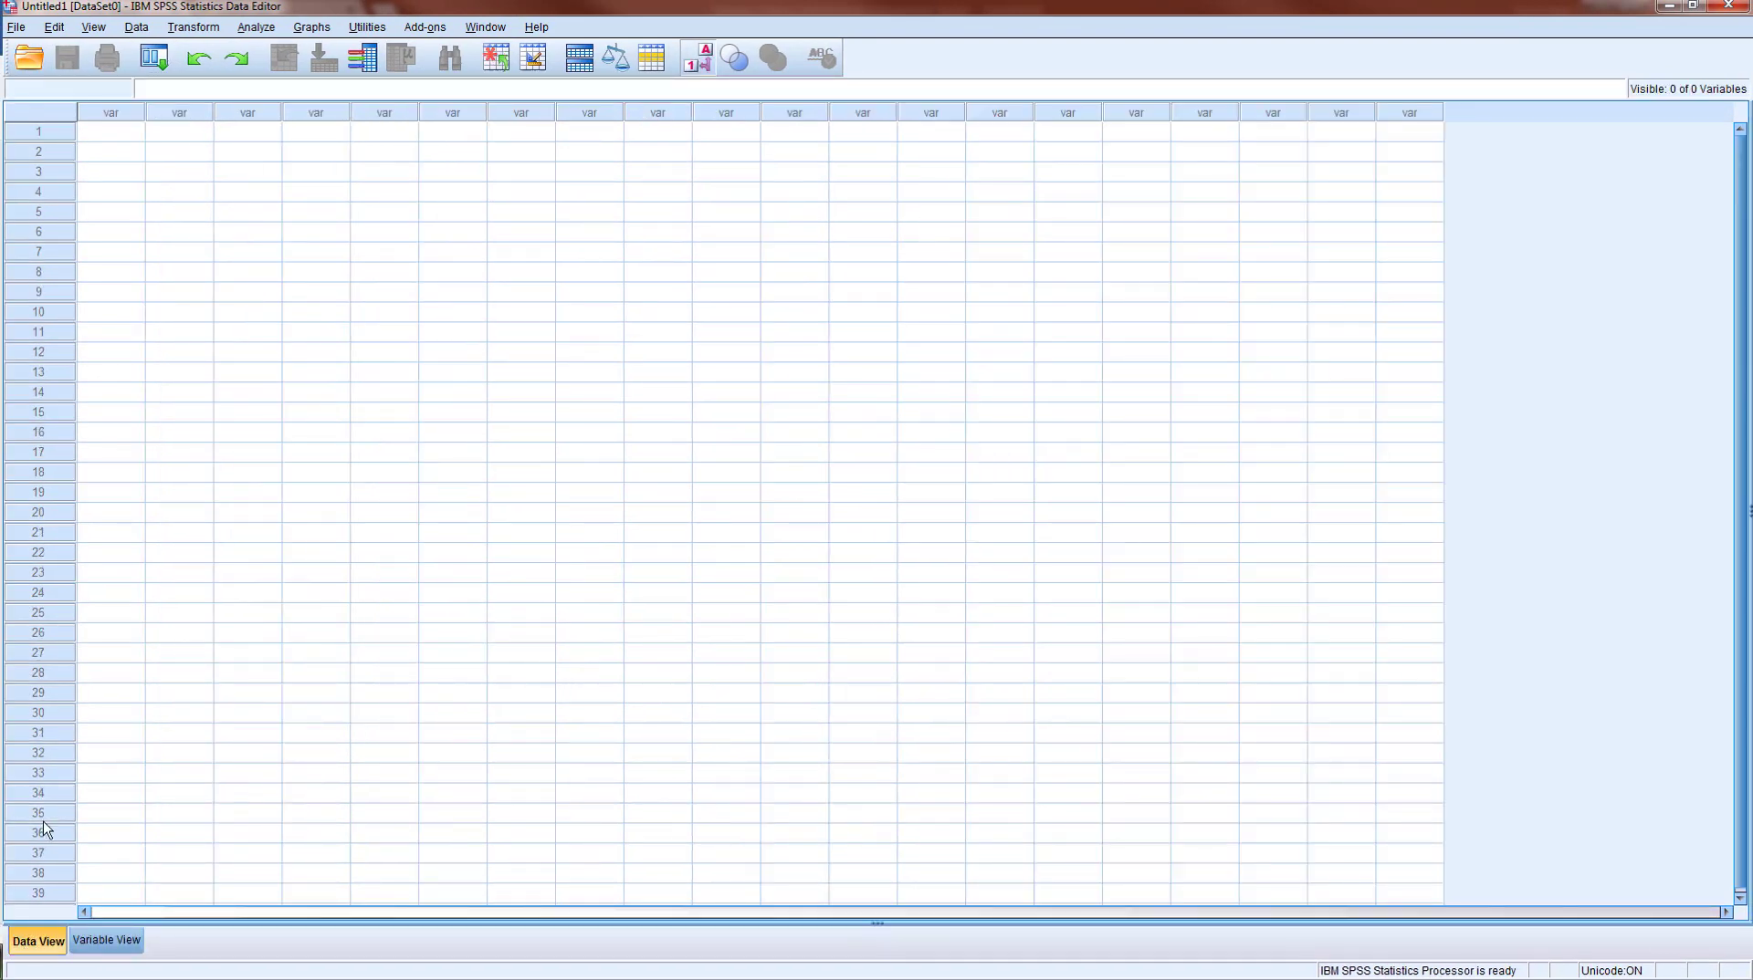
# Start opening a data file and limit the file list to Text (*.txt, *.dat, *.csv, *.tab).
pyautogui.click(16, 27)
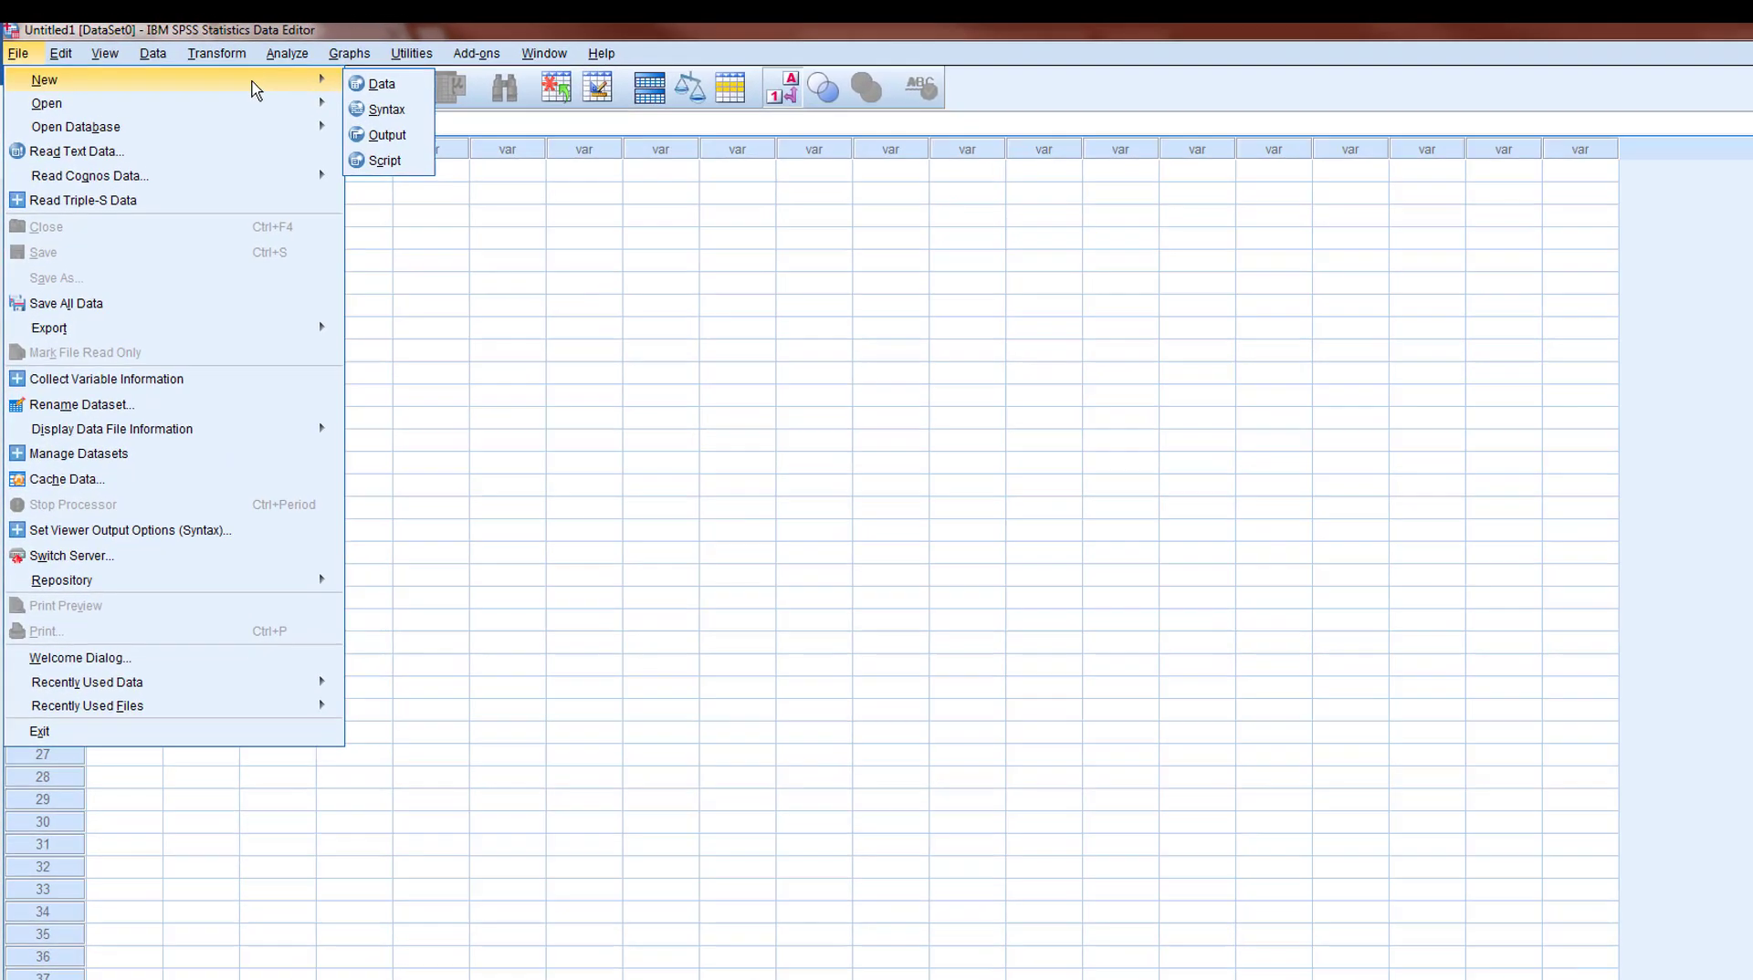
pyautogui.moveTo(55, 71)
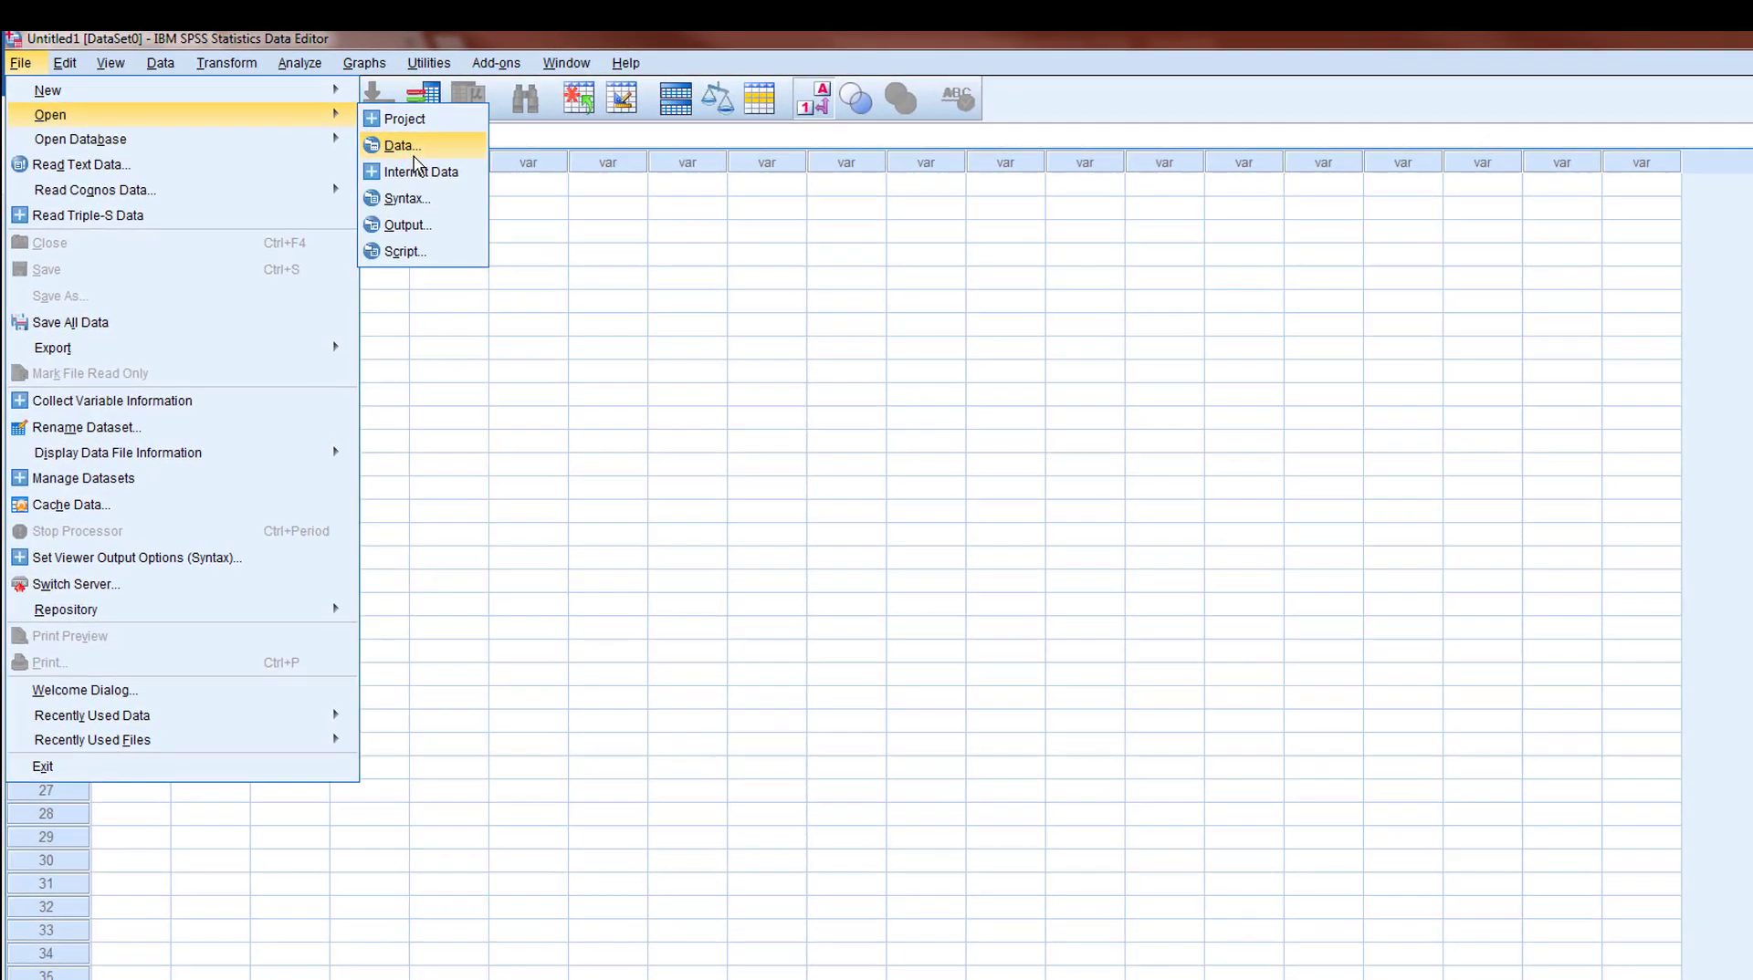
pyautogui.click(398, 146)
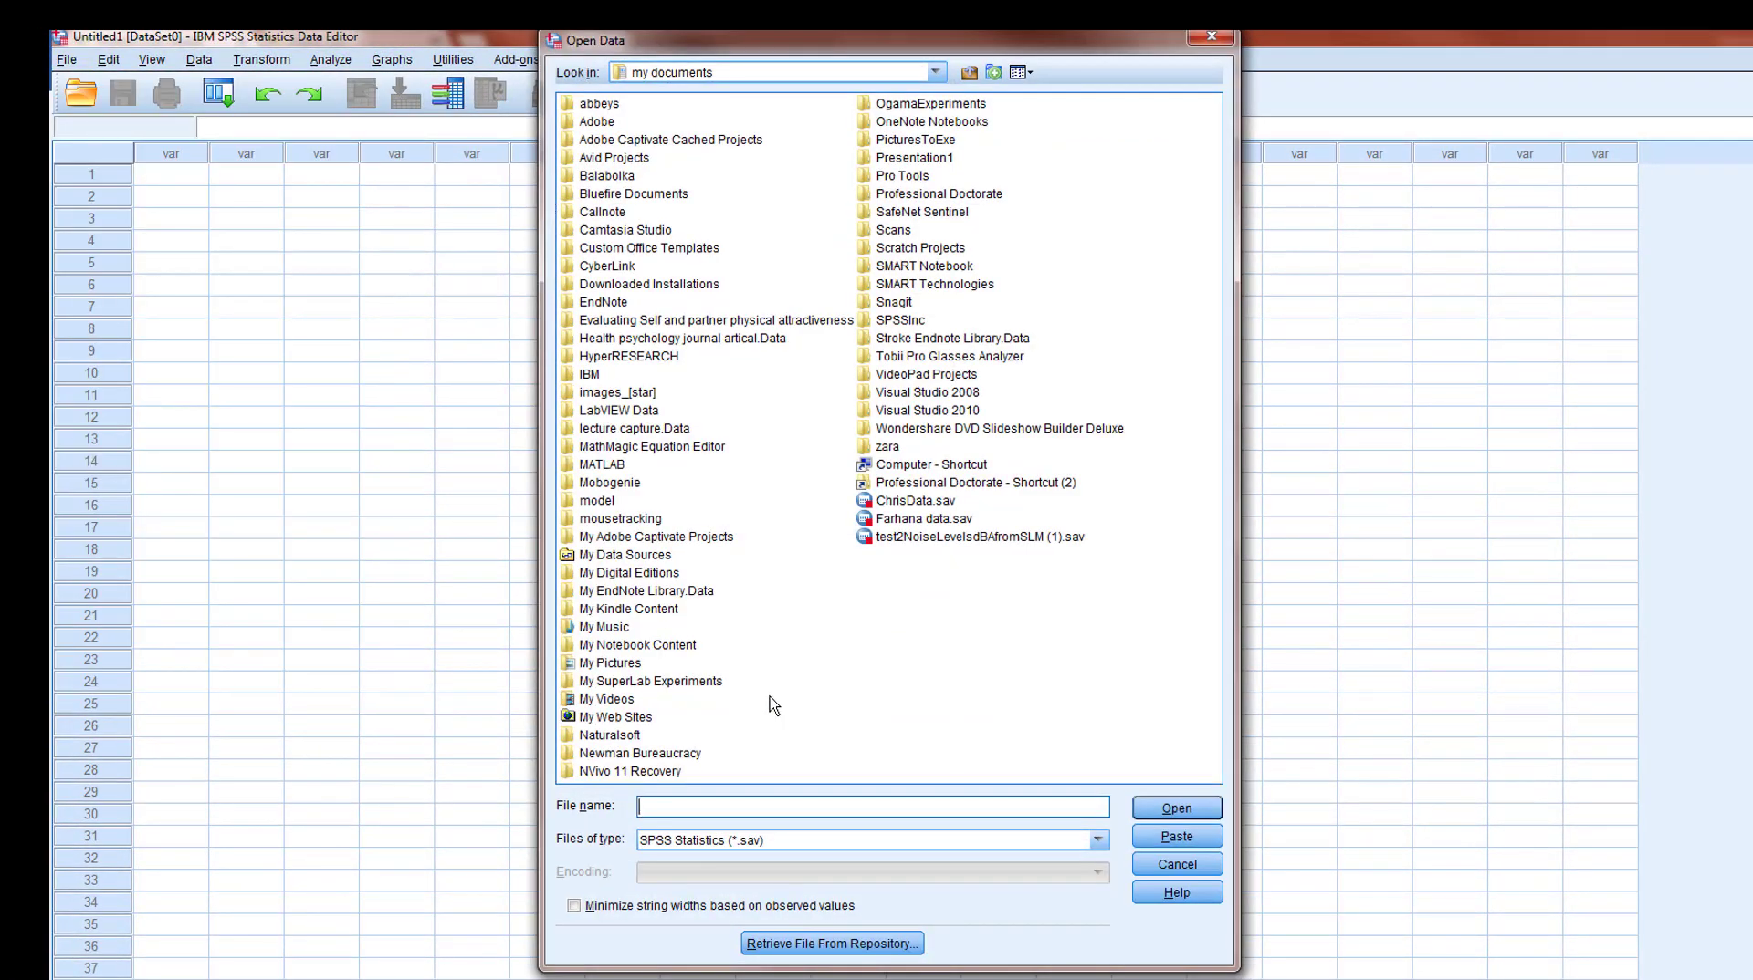
pyautogui.click(872, 841)
pyautogui.scroll(-2, 867, 899)
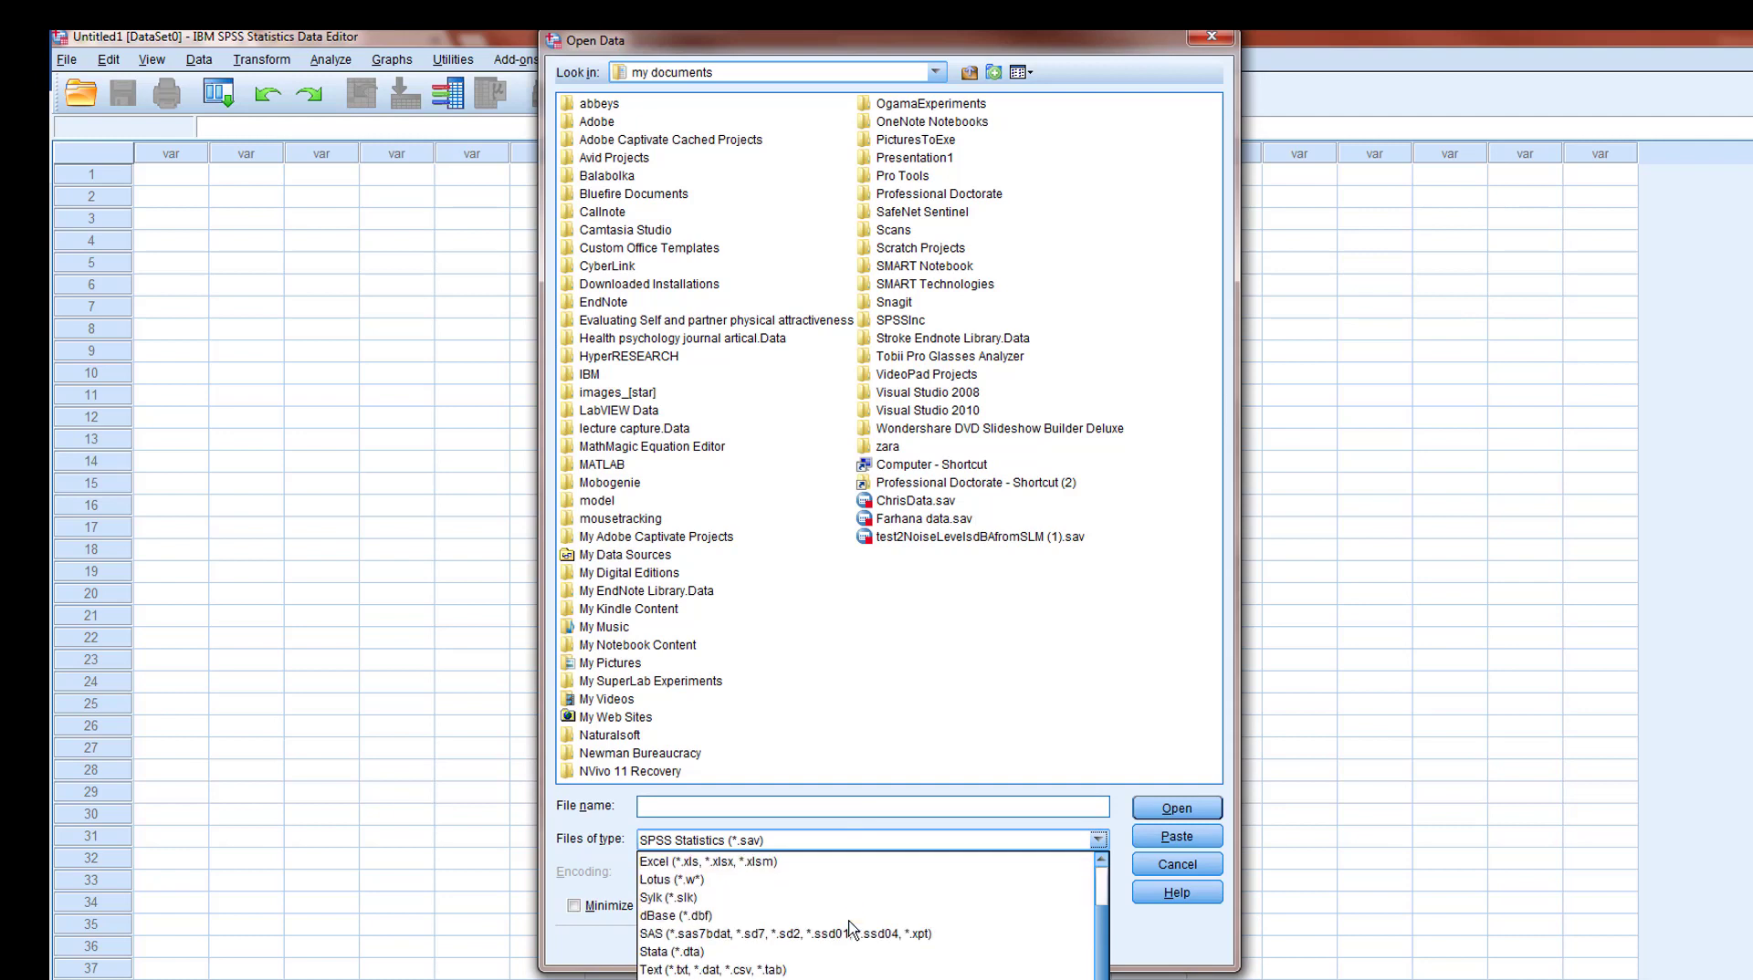
pyautogui.click(832, 970)
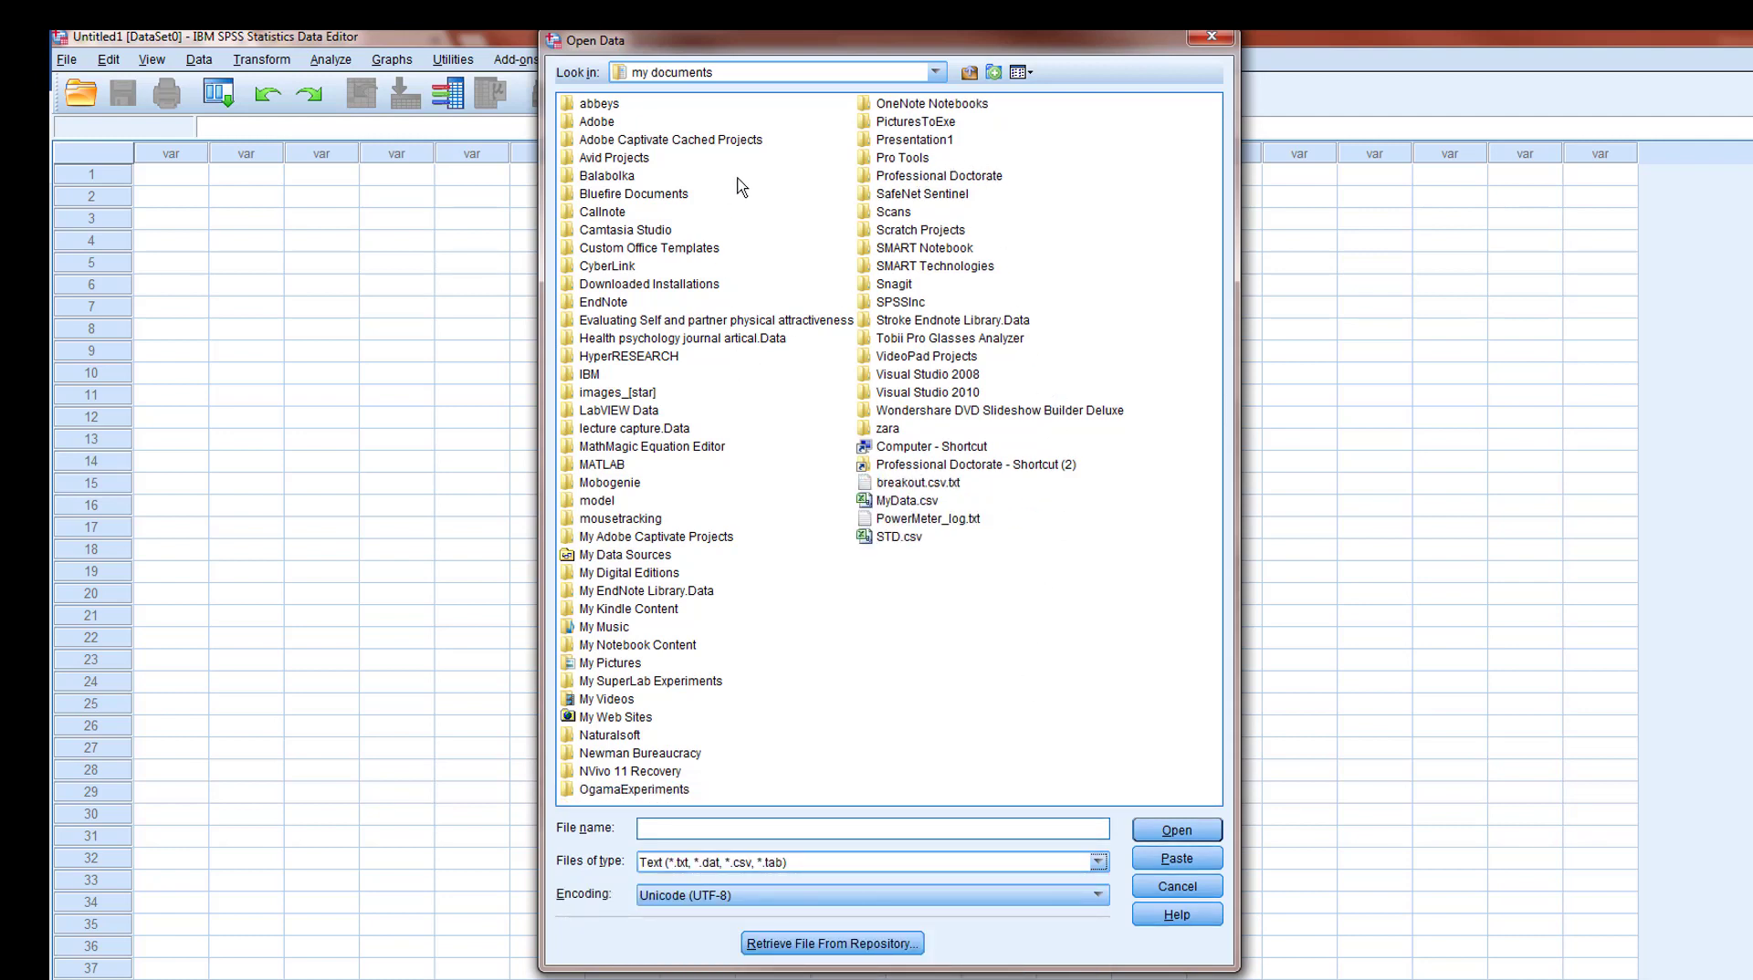
# Open umfrageonline-929800.csv from the downloads folder on the C: drive.
pyautogui.click(936, 73)
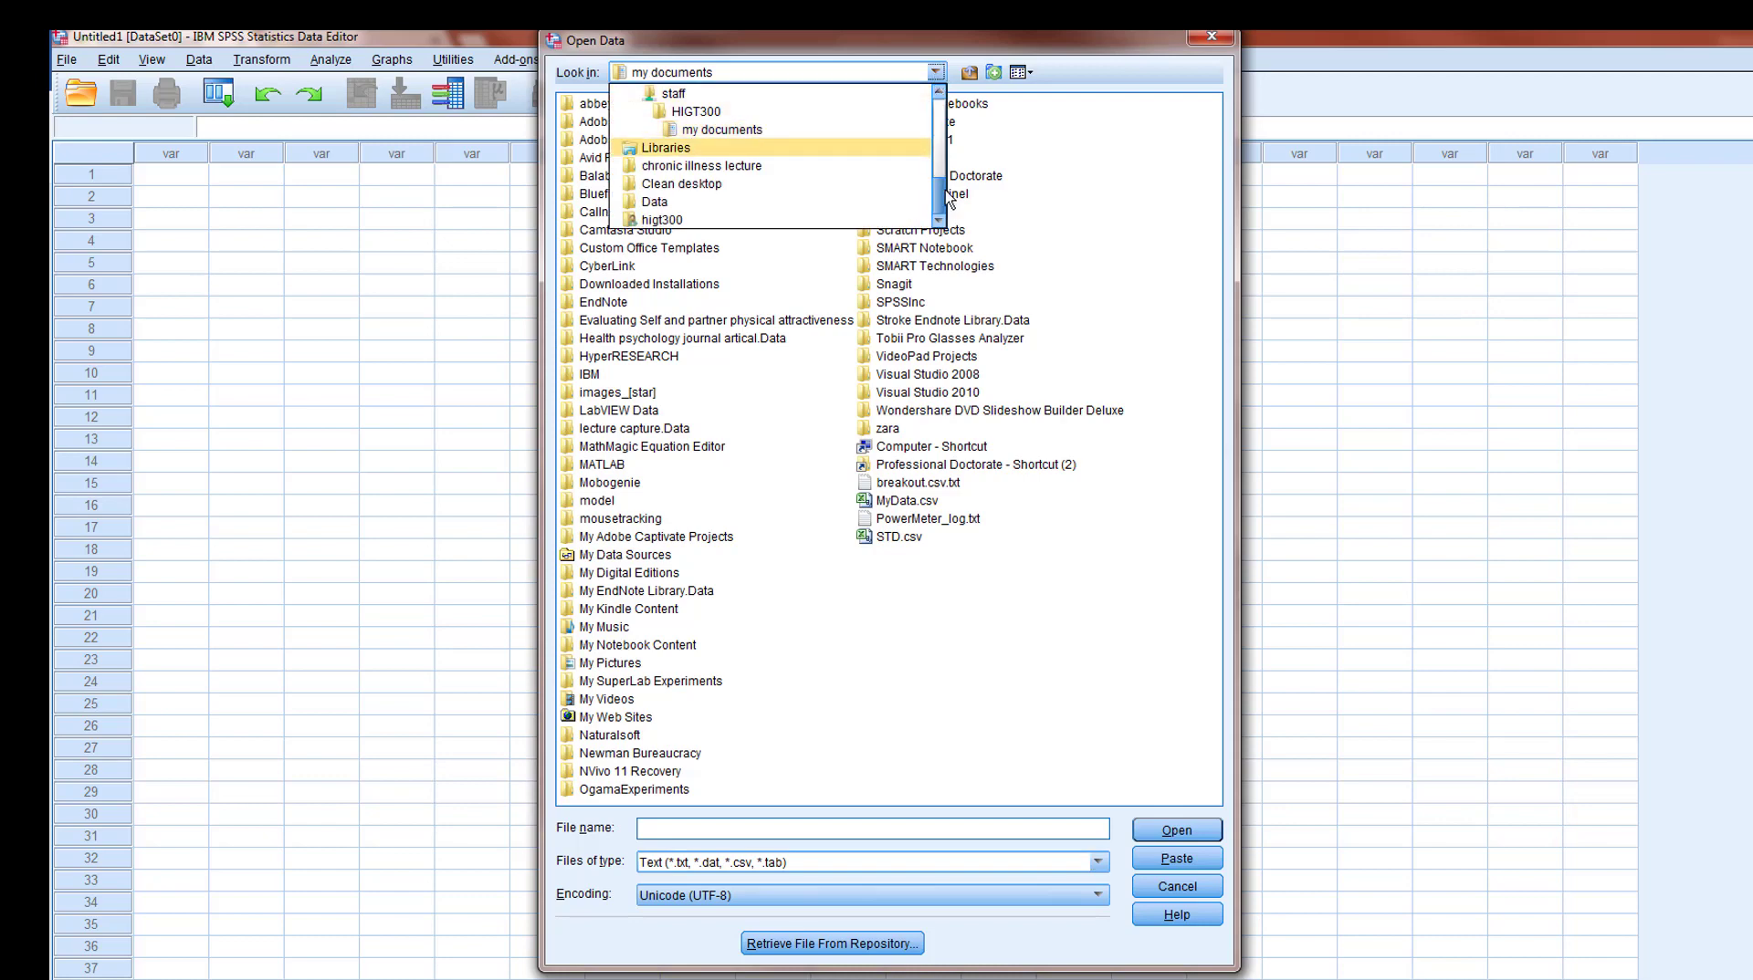
pyautogui.scroll(5, 923, 111)
pyautogui.click(792, 149)
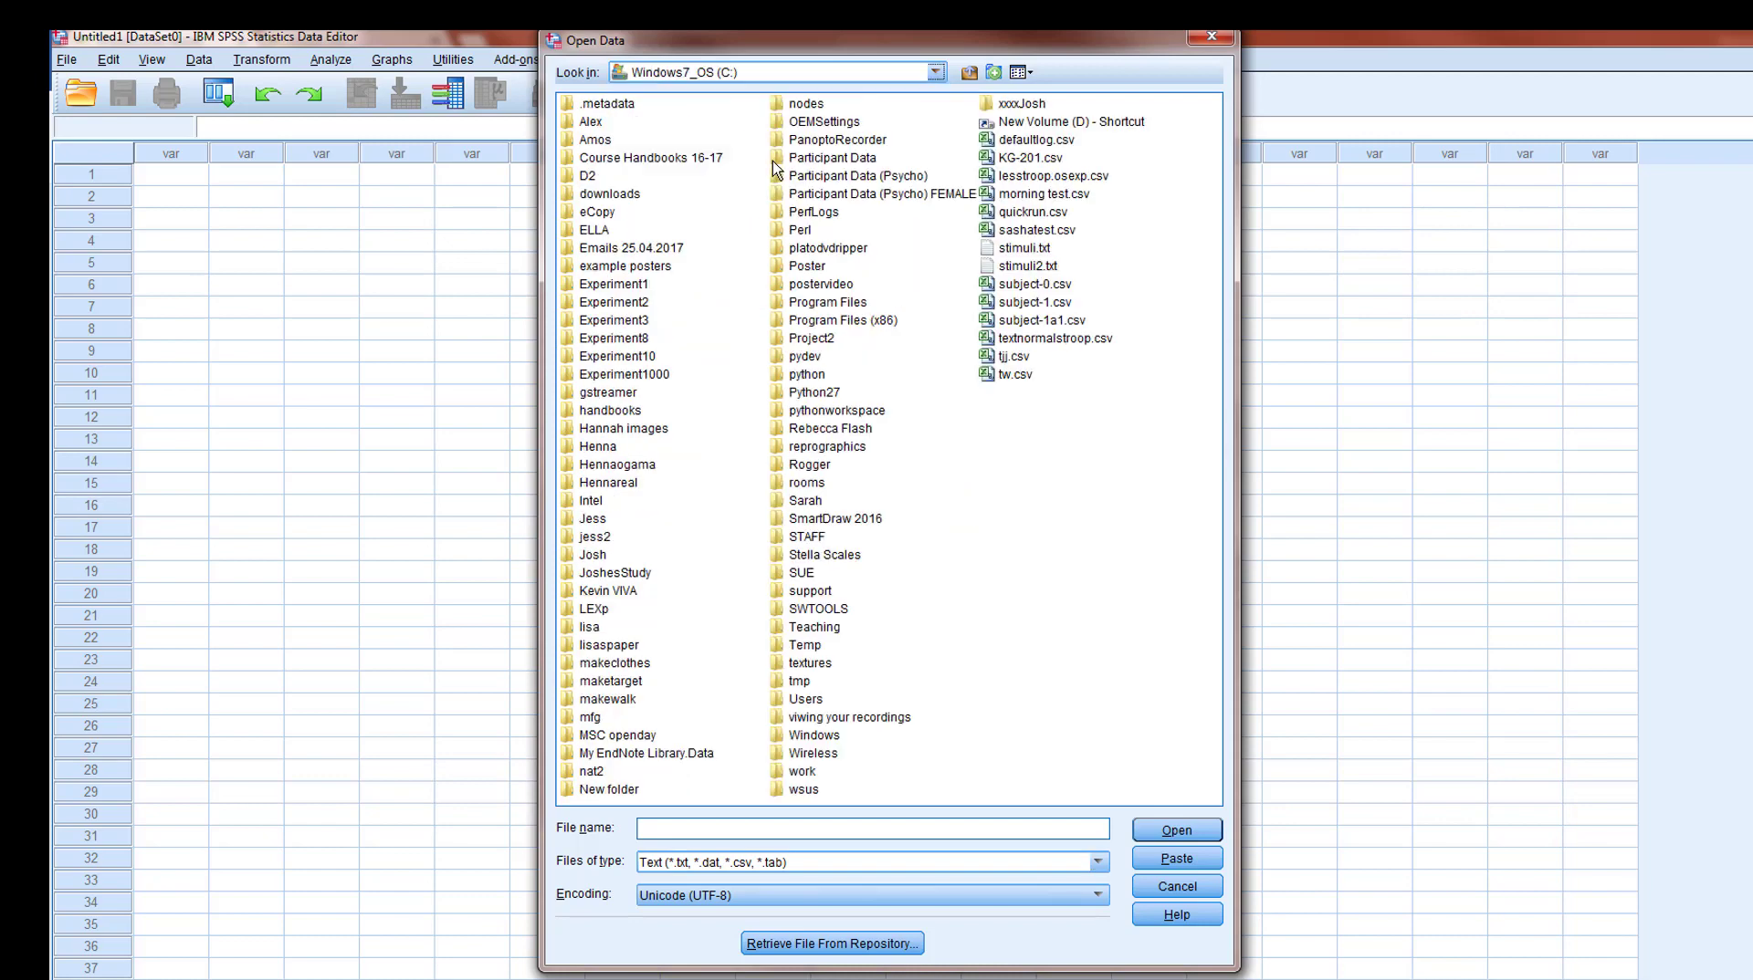
pyautogui.doubleClick(610, 193)
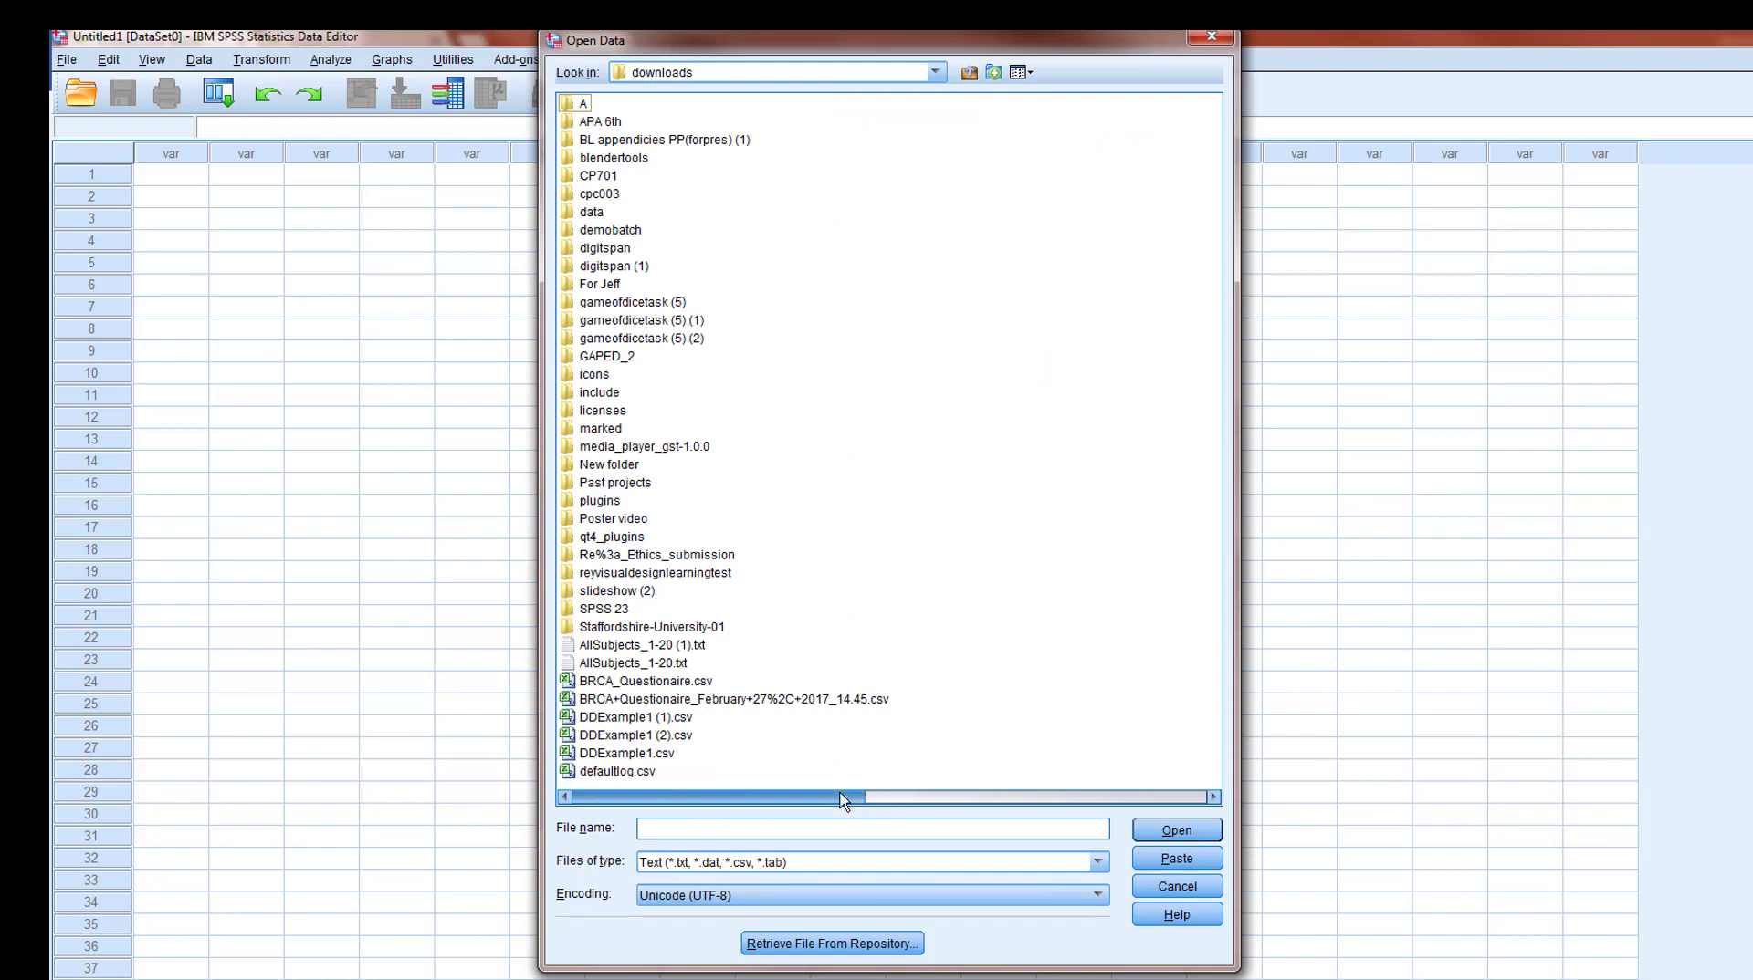
pyautogui.click(1144, 800)
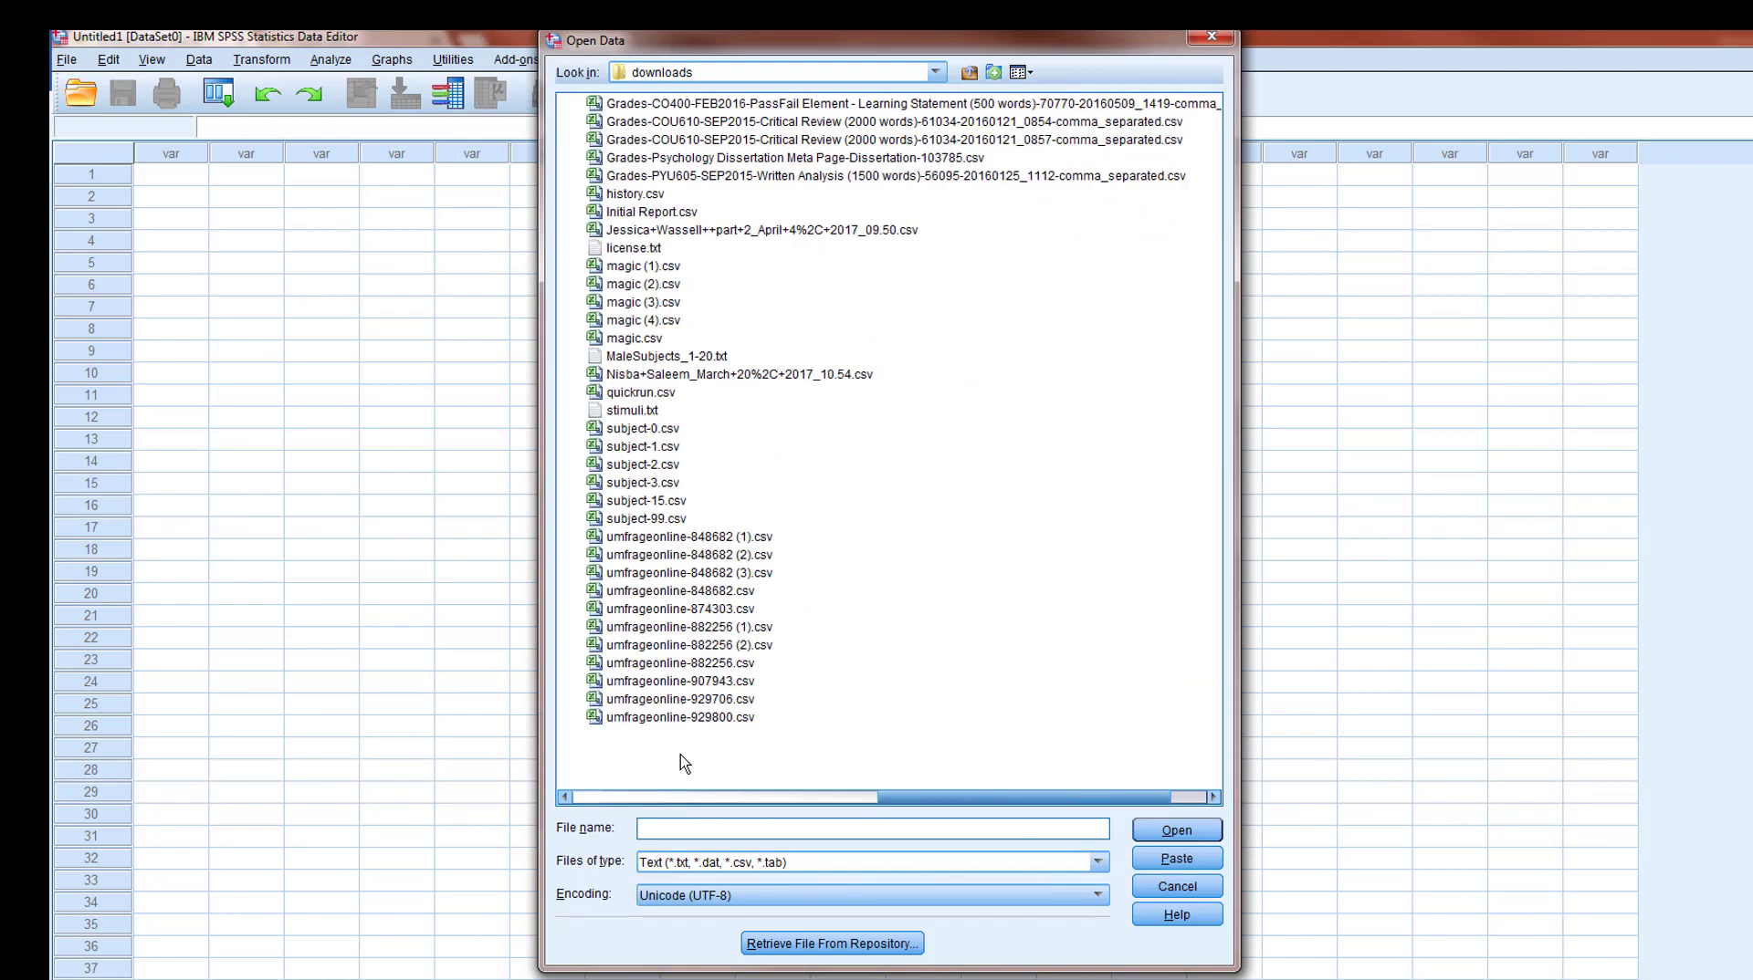
pyautogui.click(685, 718)
pyautogui.doubleClick(685, 718)
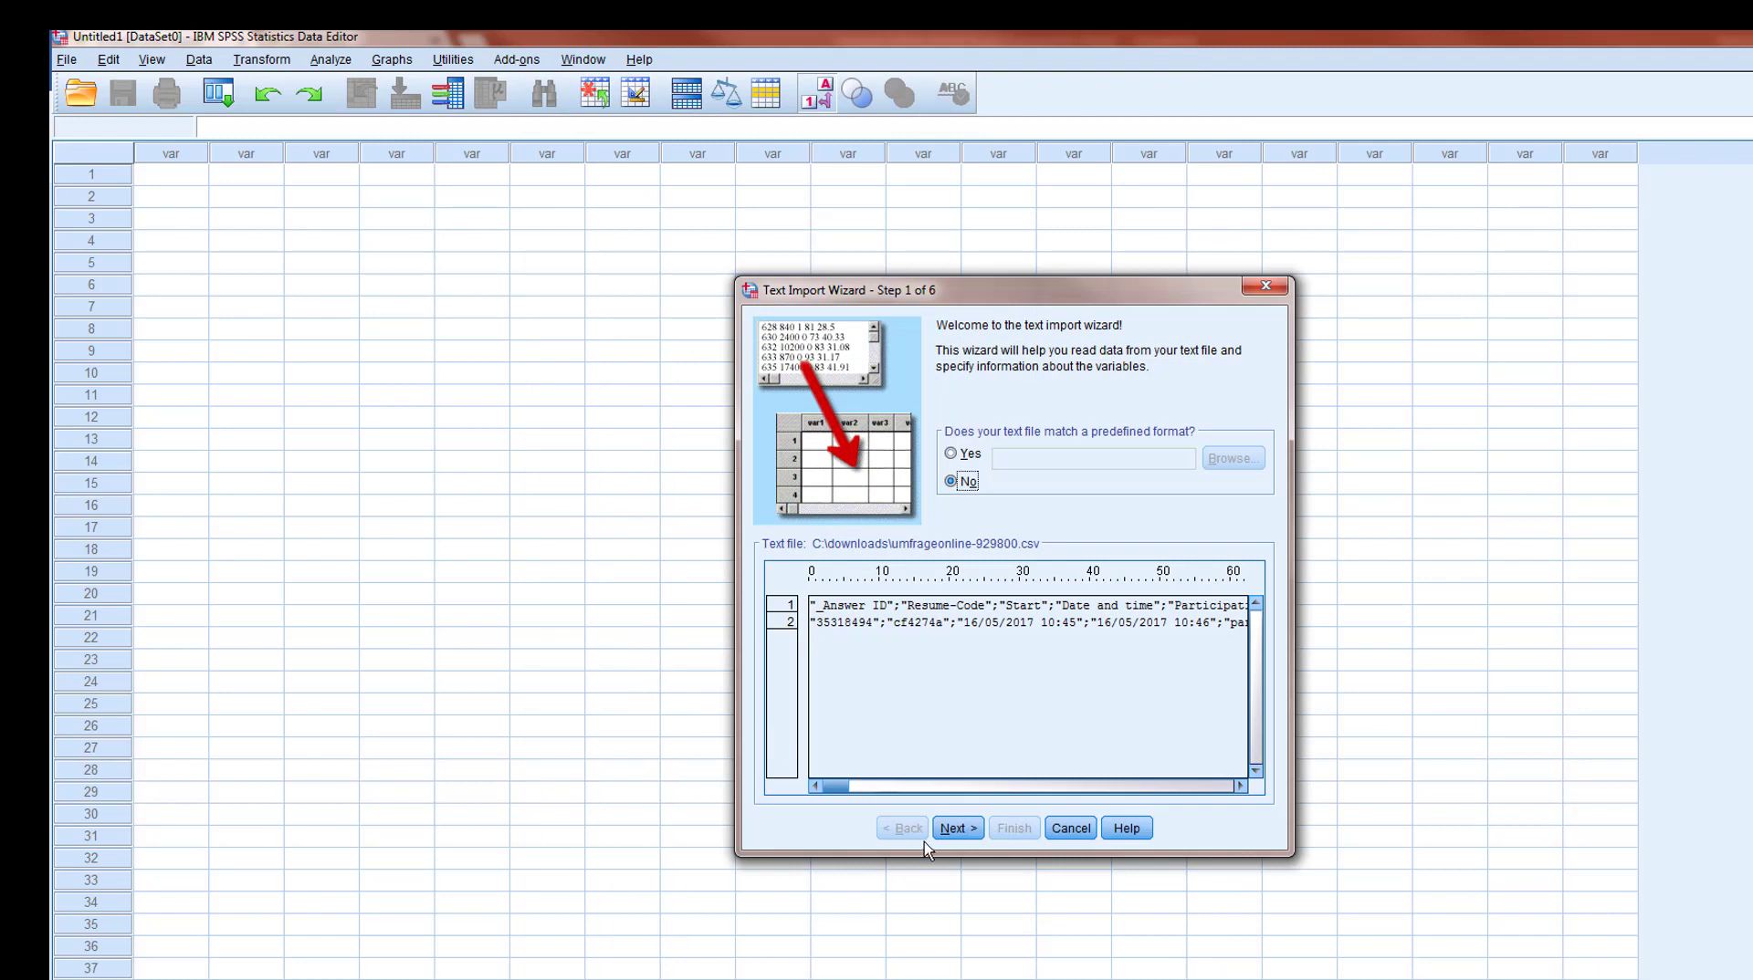
# Import the file without a predefined format, as delimited data with variable names included at the top.
pyautogui.click(958, 829)
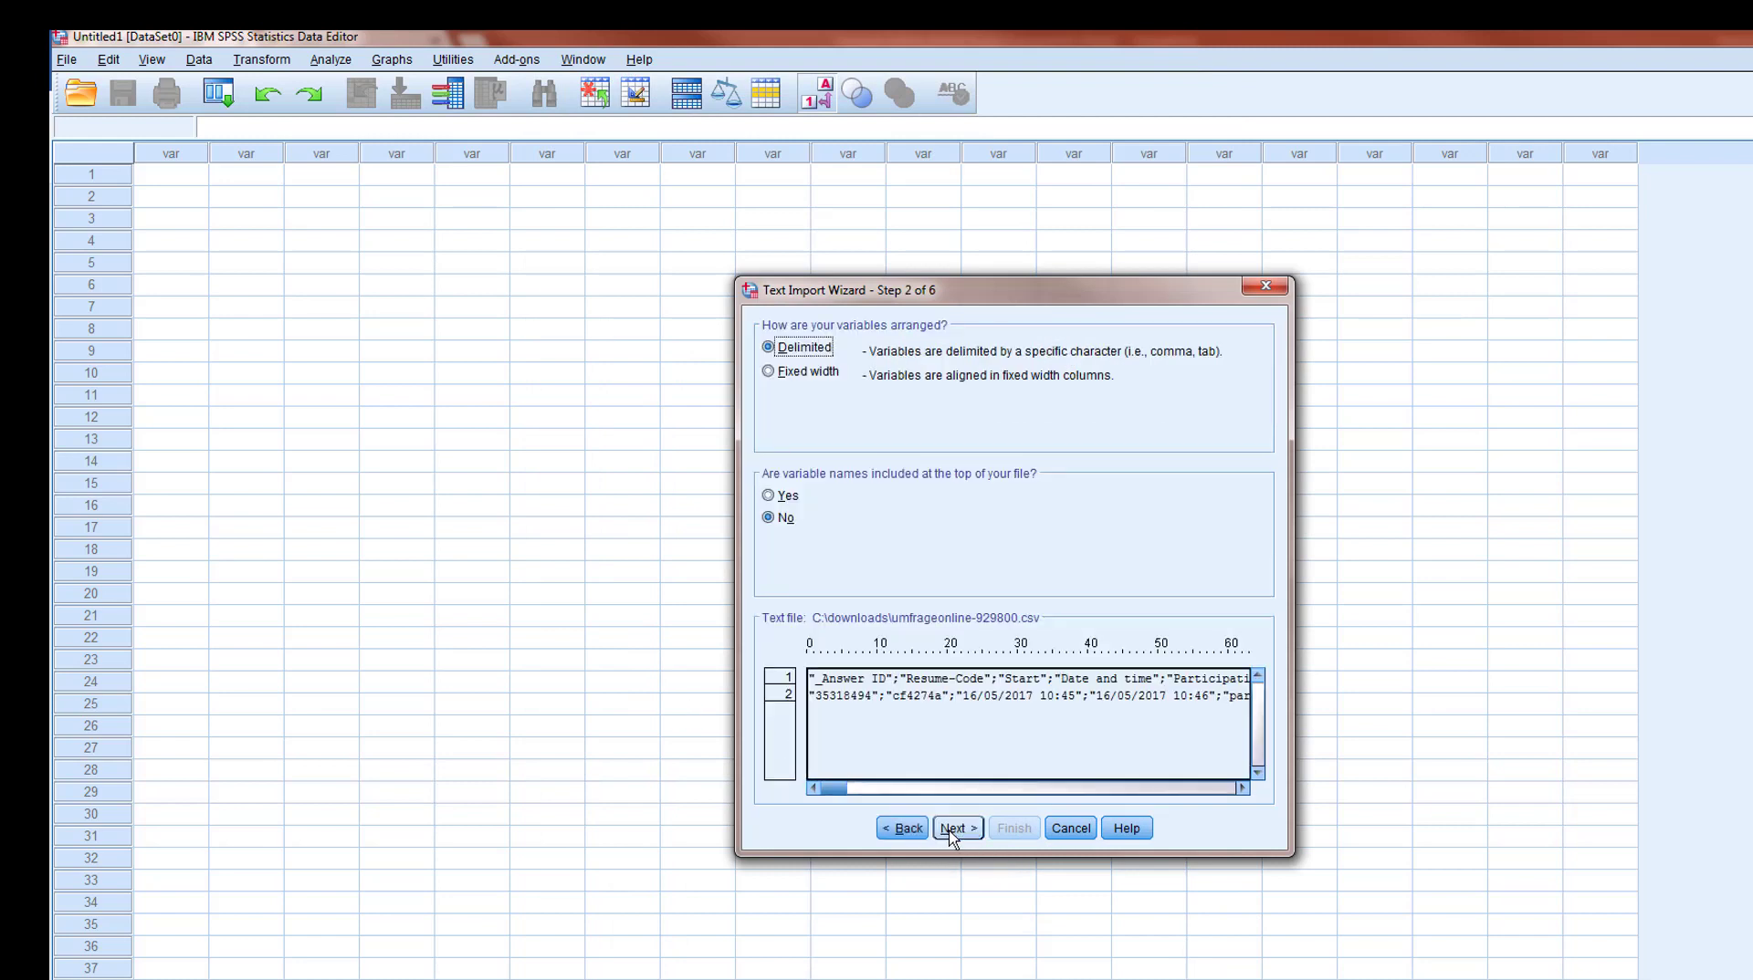
pyautogui.click(907, 831)
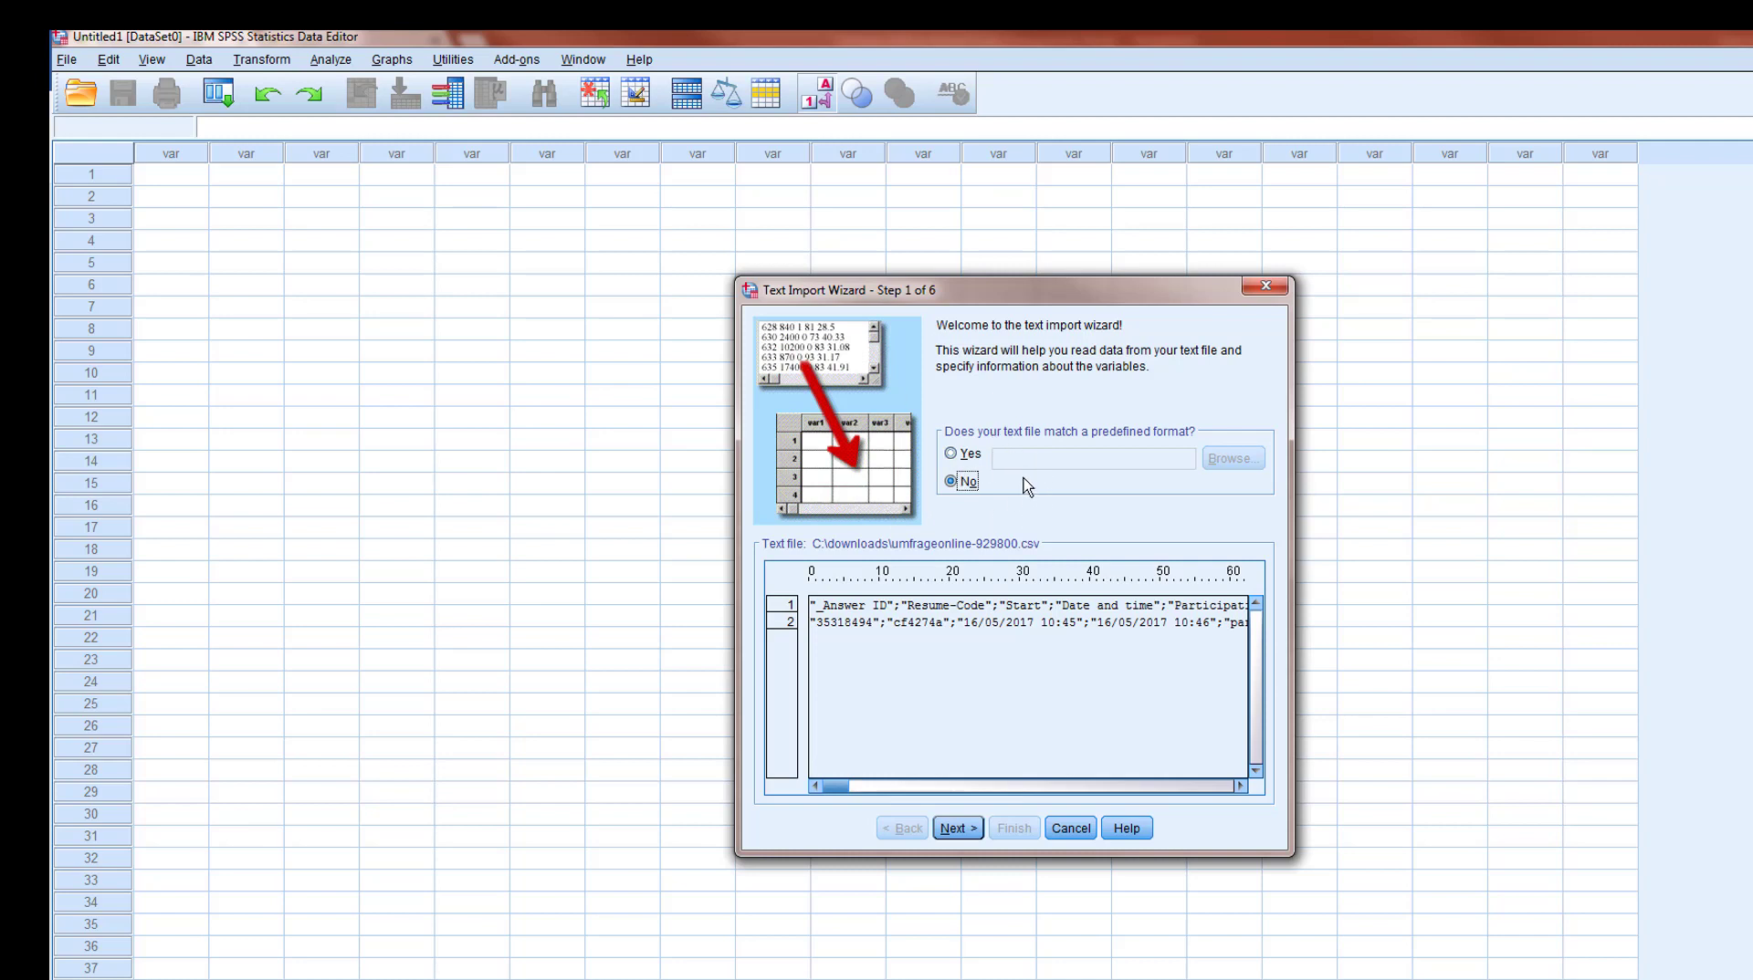
pyautogui.click(969, 838)
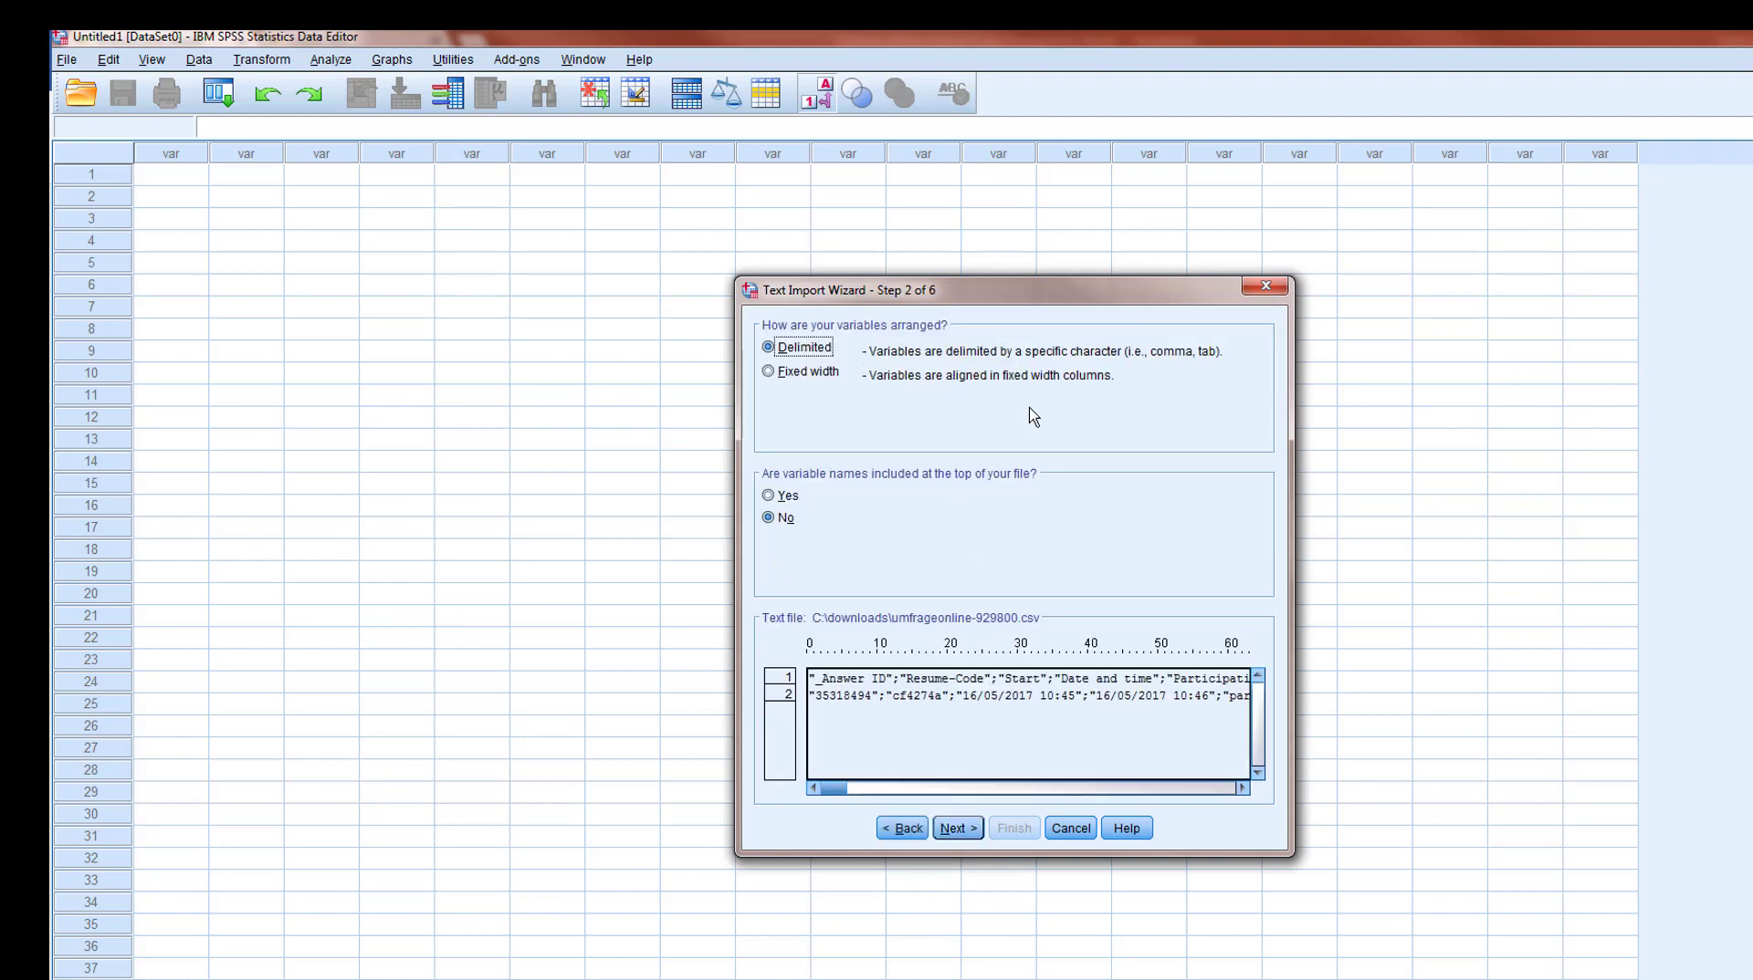
pyautogui.click(771, 495)
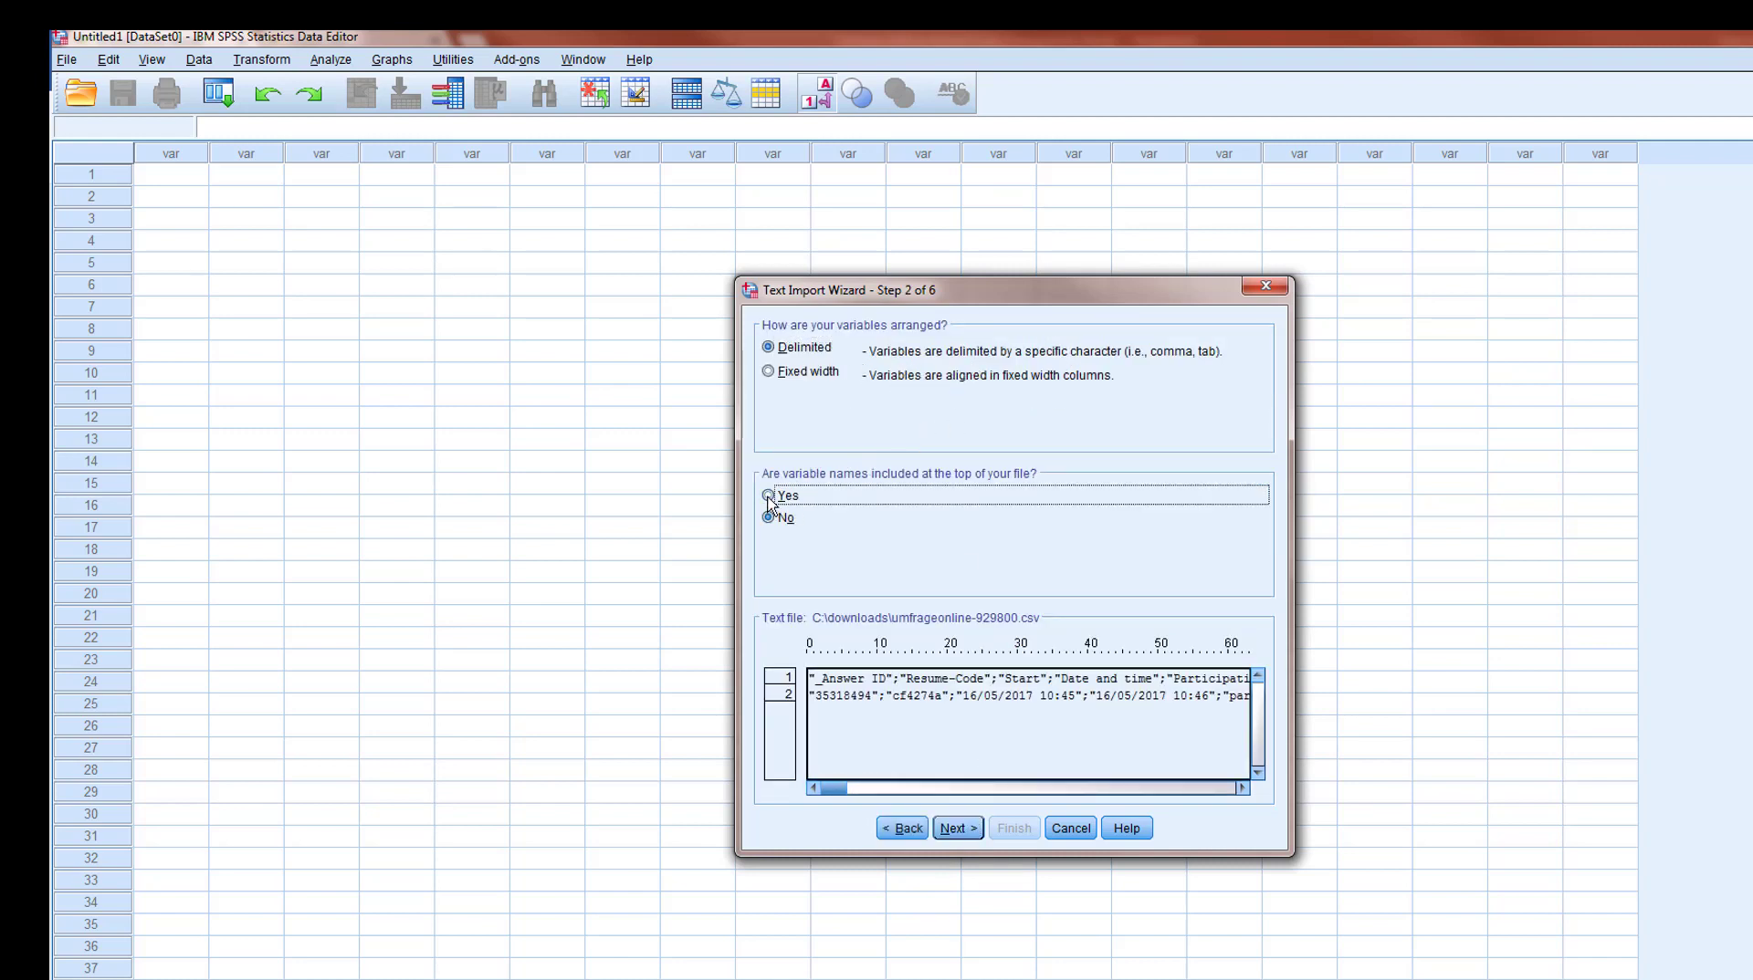
pyautogui.click(949, 829)
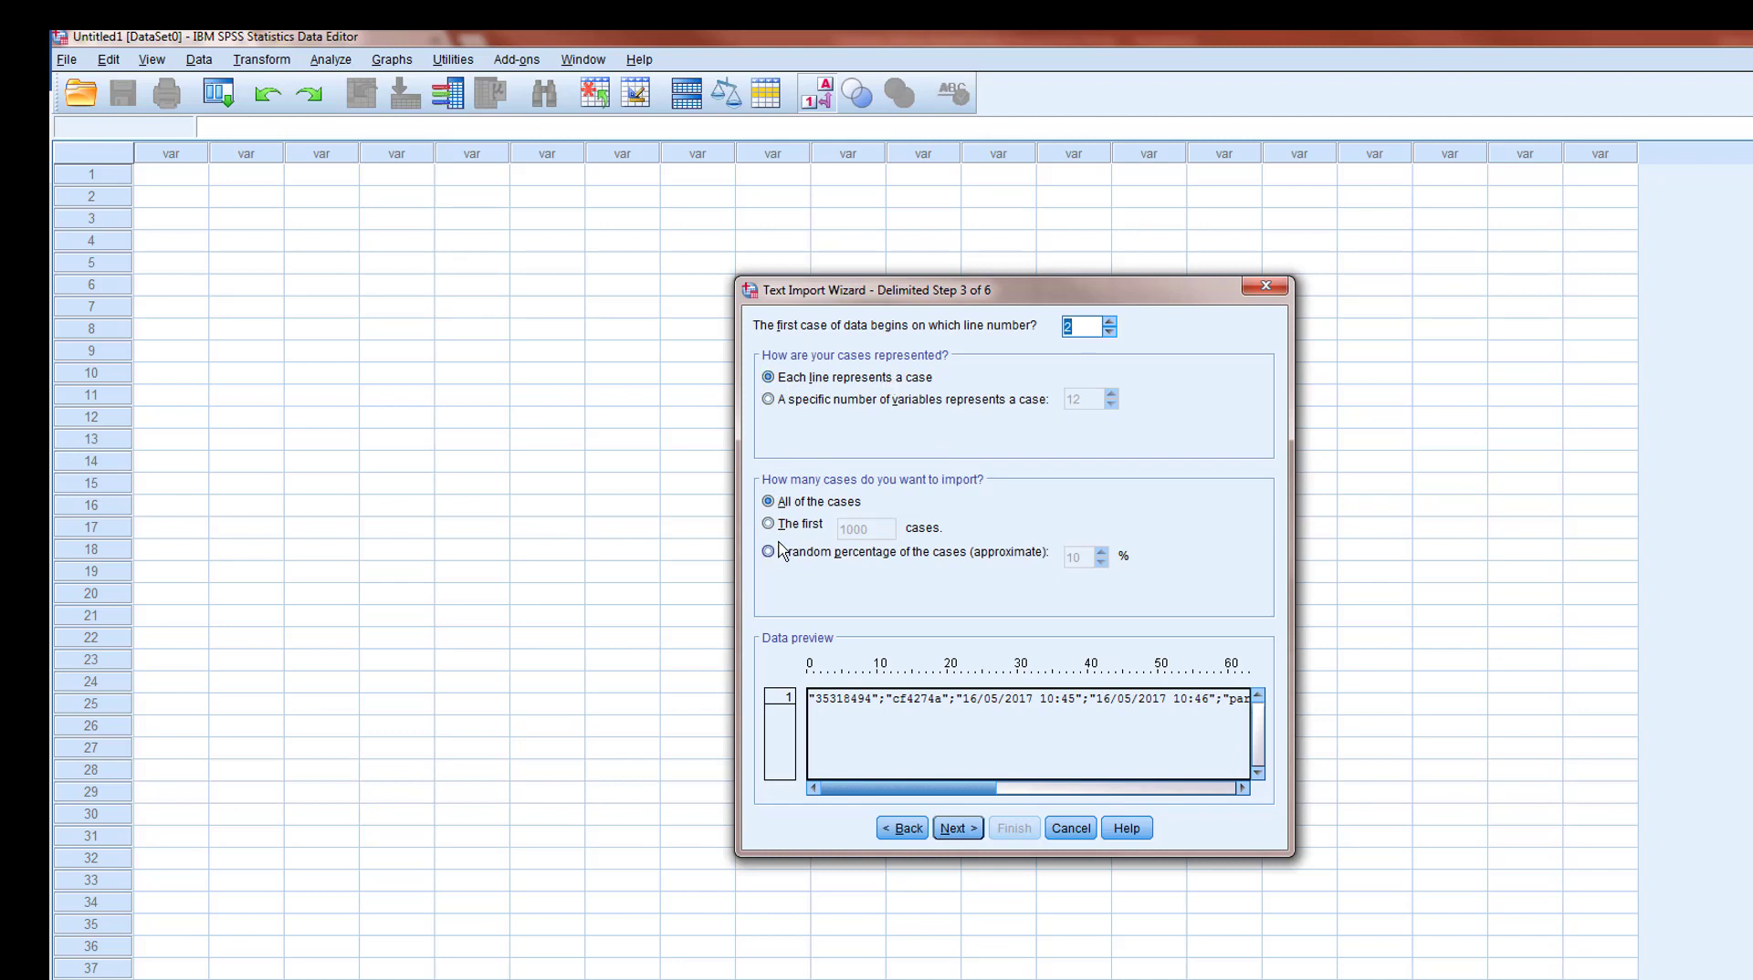
# Treat each line as a case, import all cases, and add semicolon to the comma and space delimiters.
pyautogui.click(958, 836)
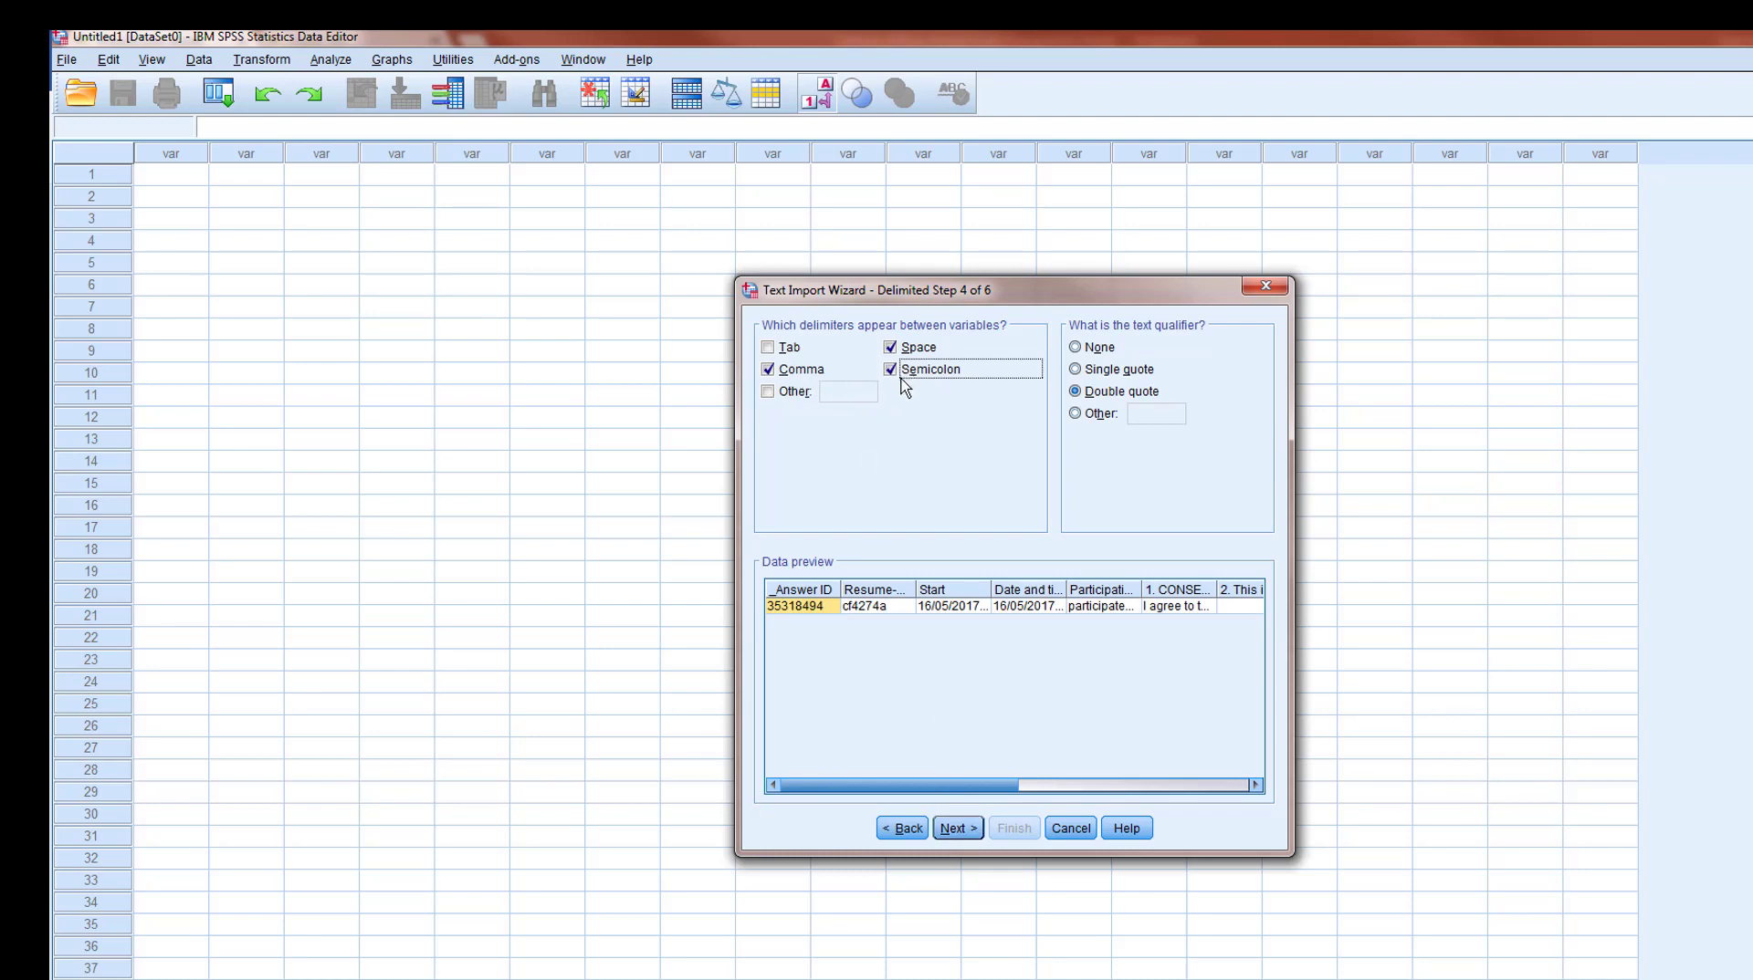
pyautogui.click(967, 830)
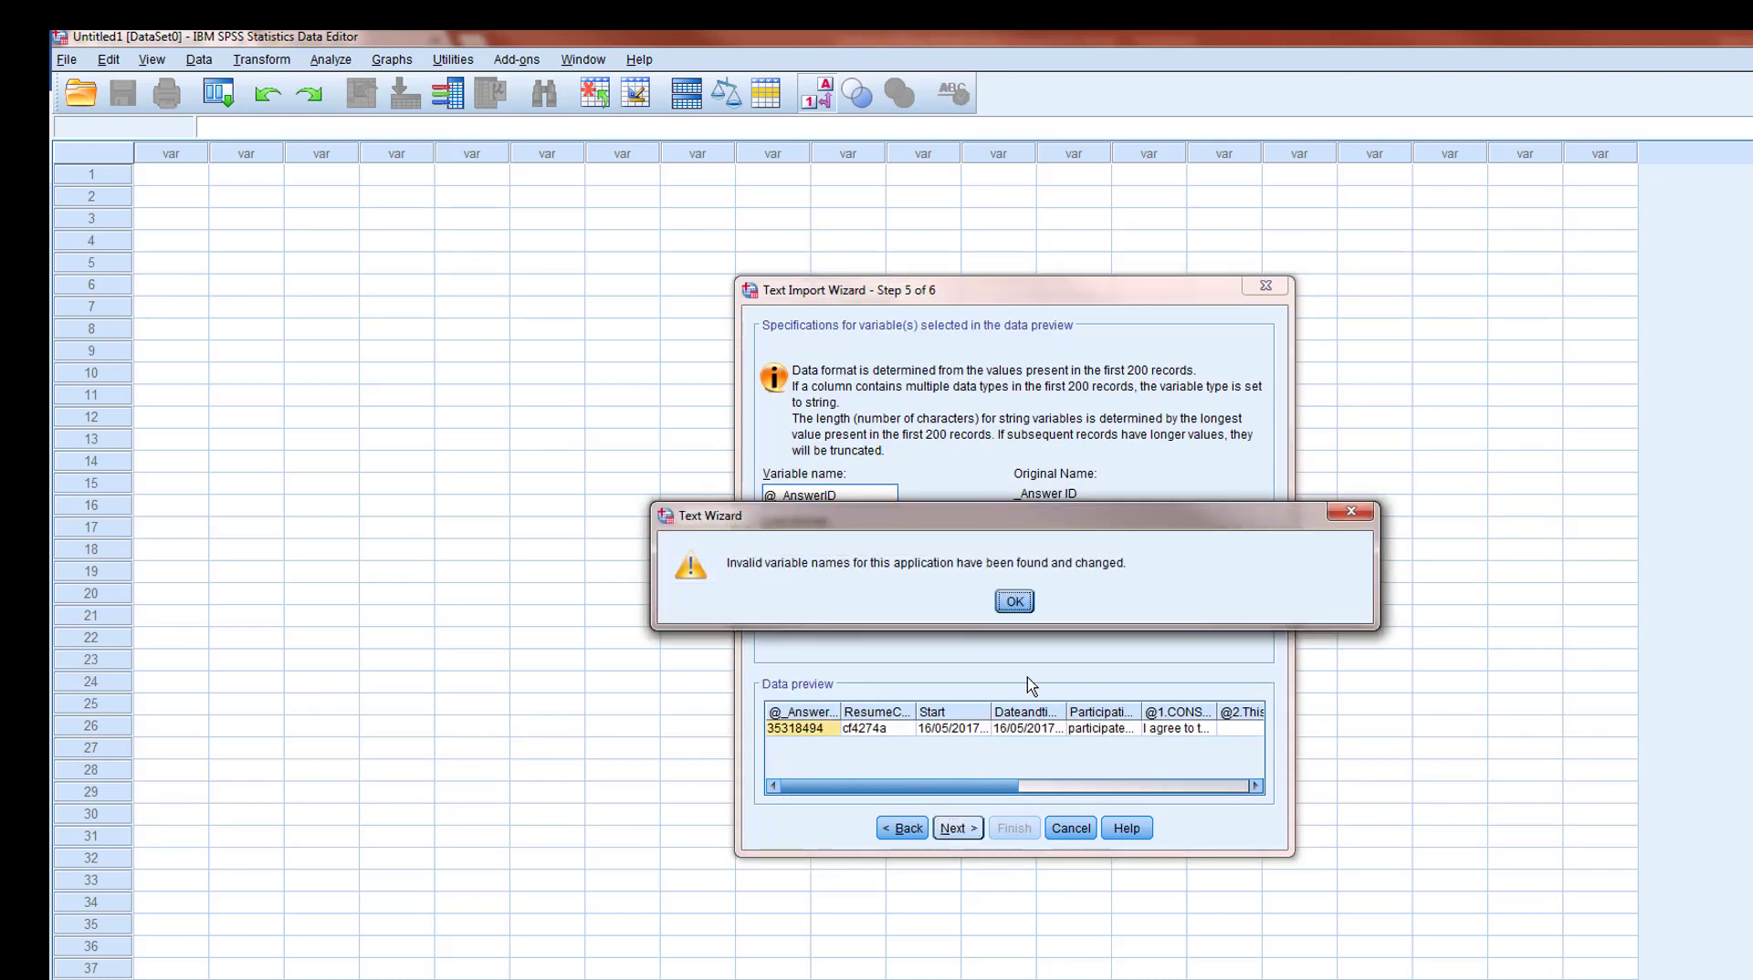
pyautogui.click(1014, 601)
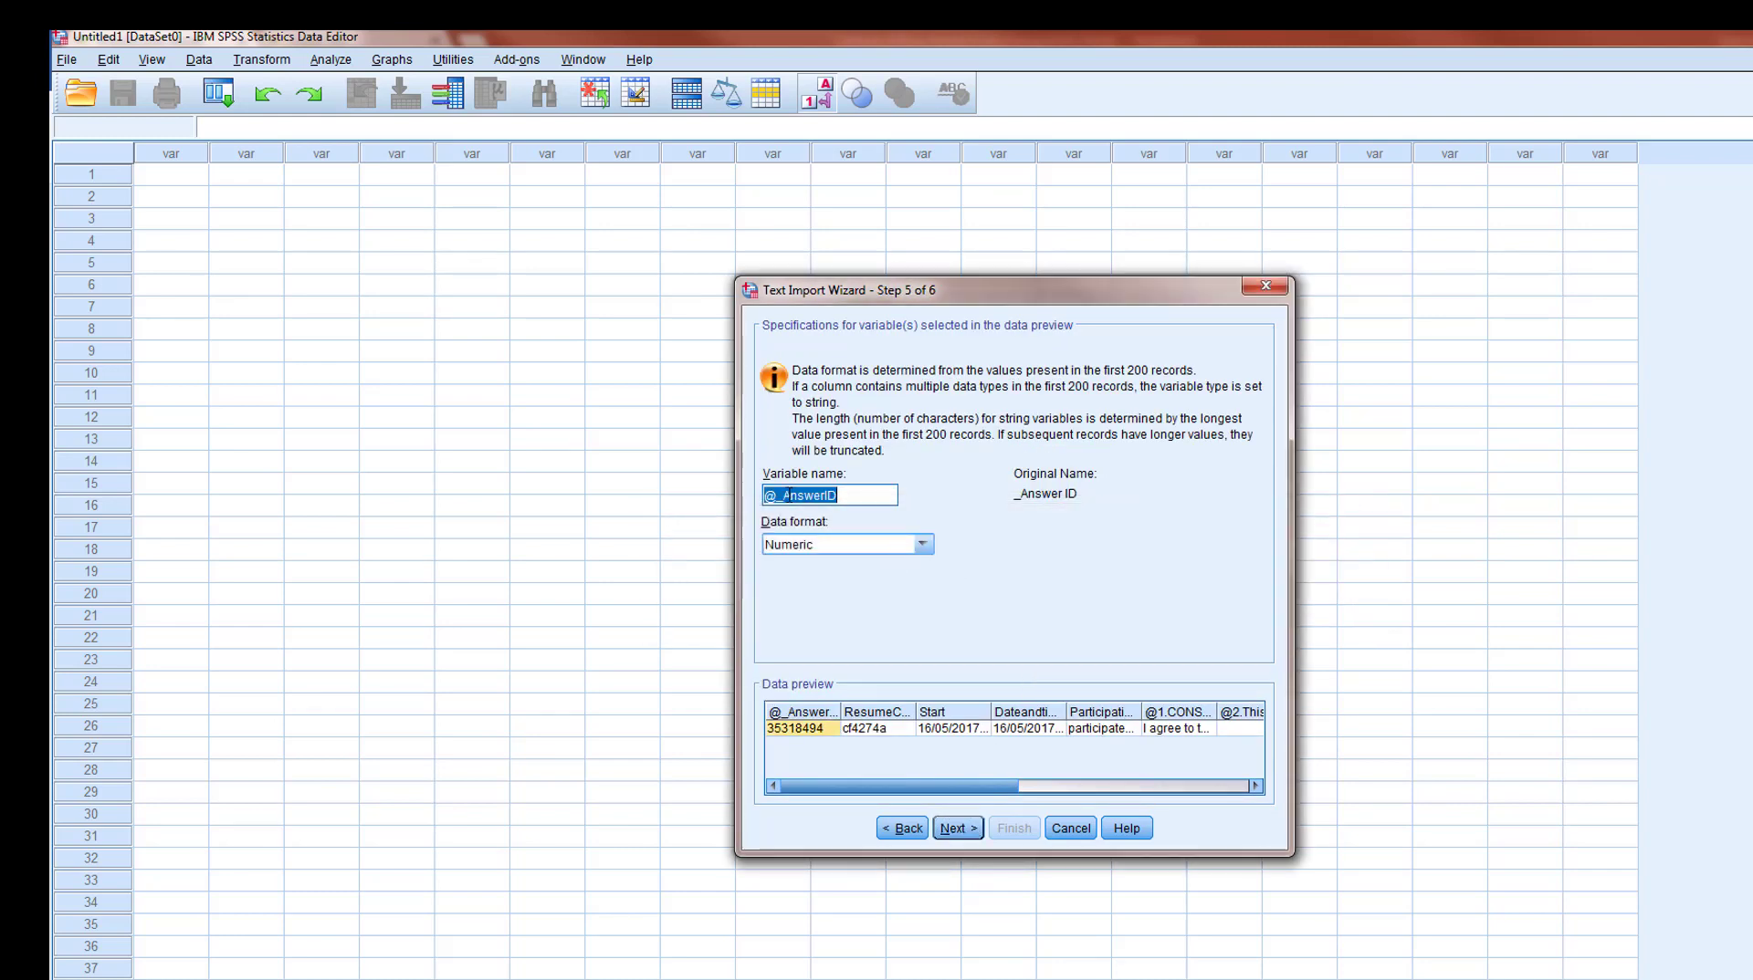
# Rename the first variable to AnswerID and finish the text import.
pyautogui.moveTo(782, 493); pyautogui.dragTo(727, 494)
pyautogui.press('BackSpace')
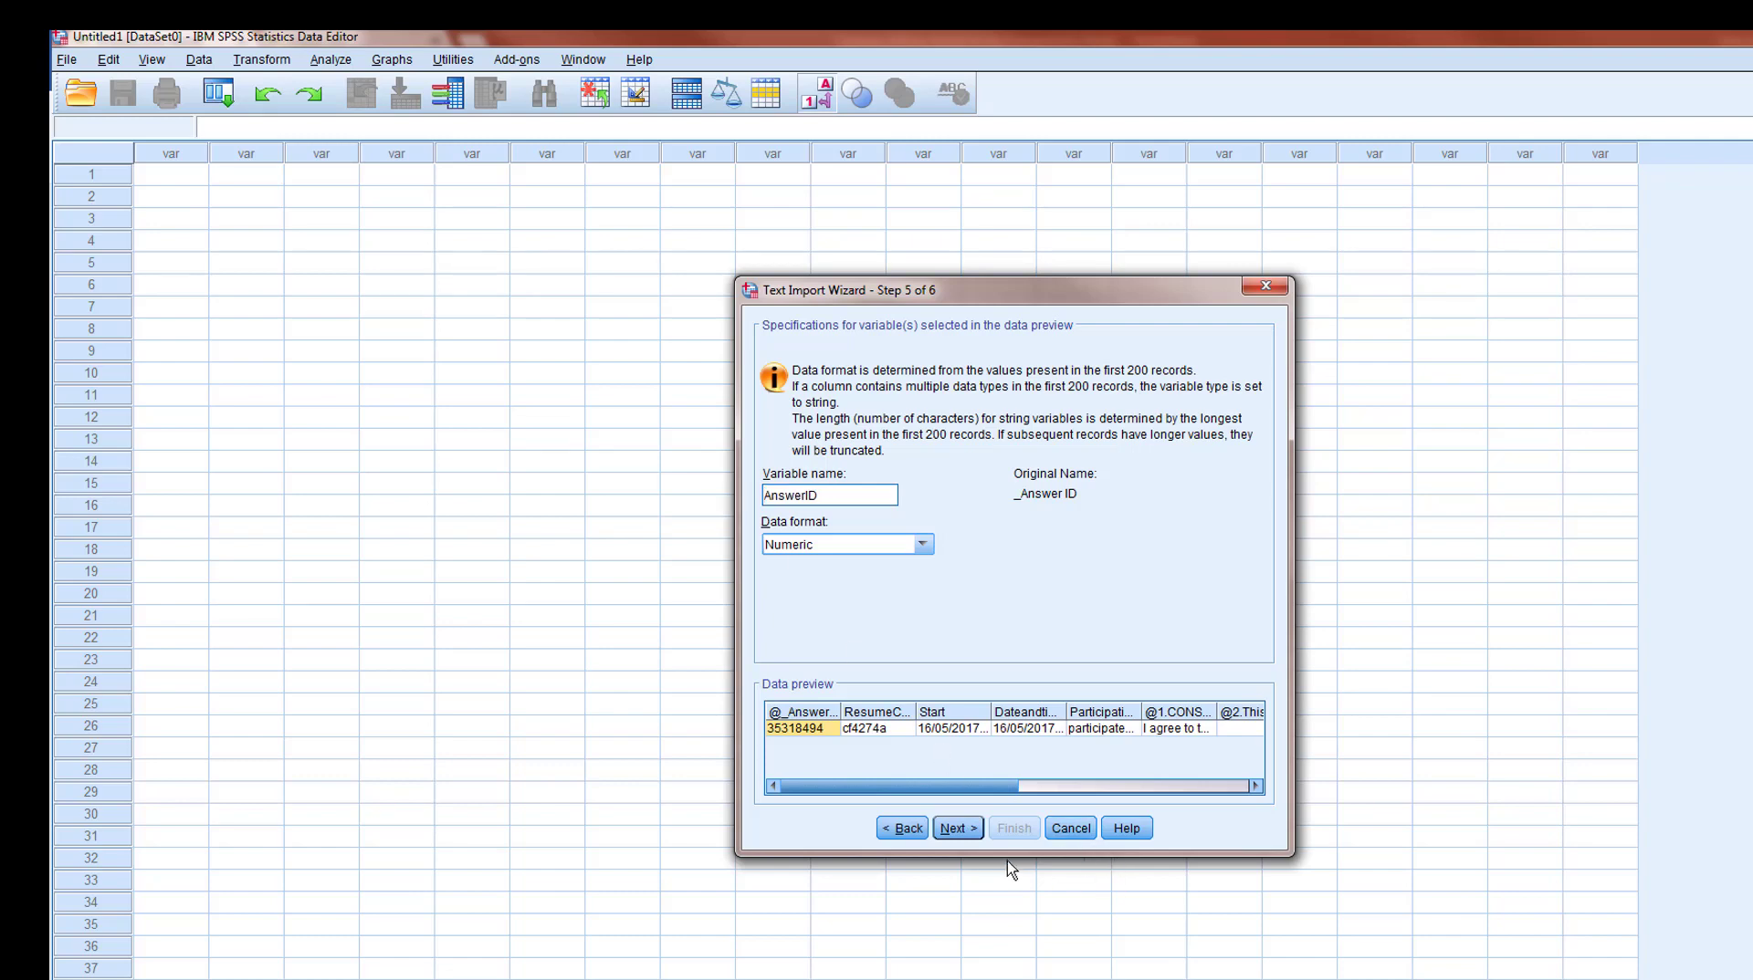
pyautogui.click(956, 828)
pyautogui.click(1013, 828)
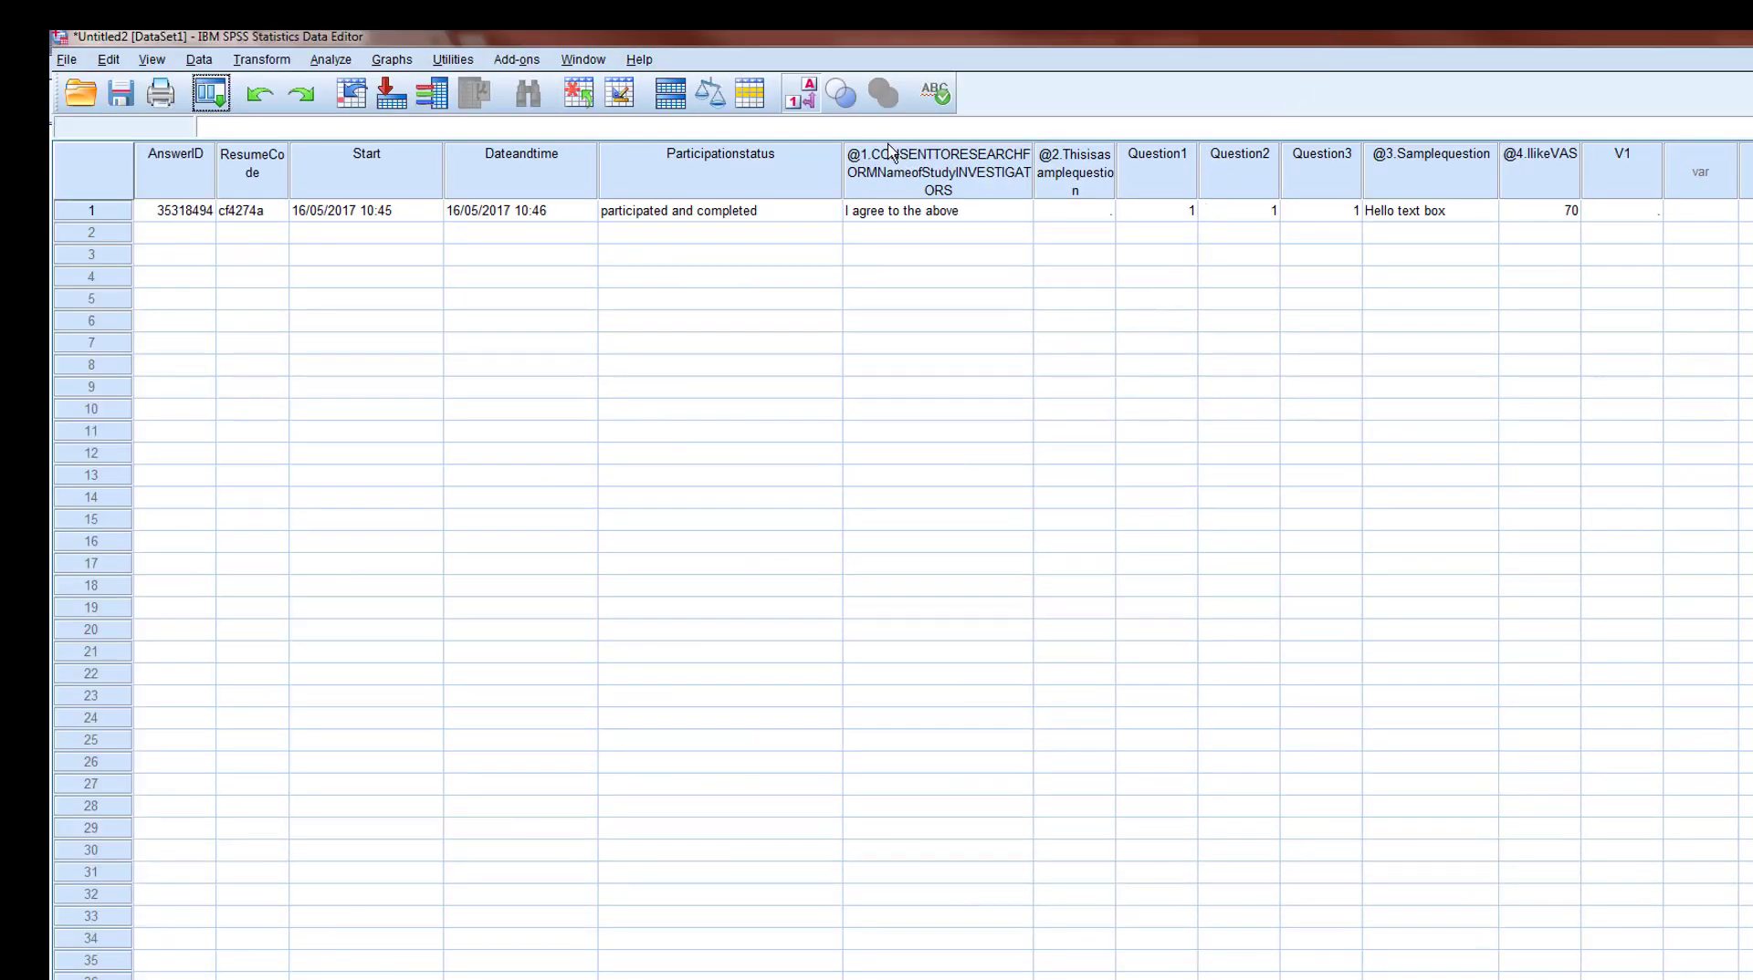
# Select the first case and widen the ResumeCode column so its name fits on one line.
pyautogui.click(117, 217)
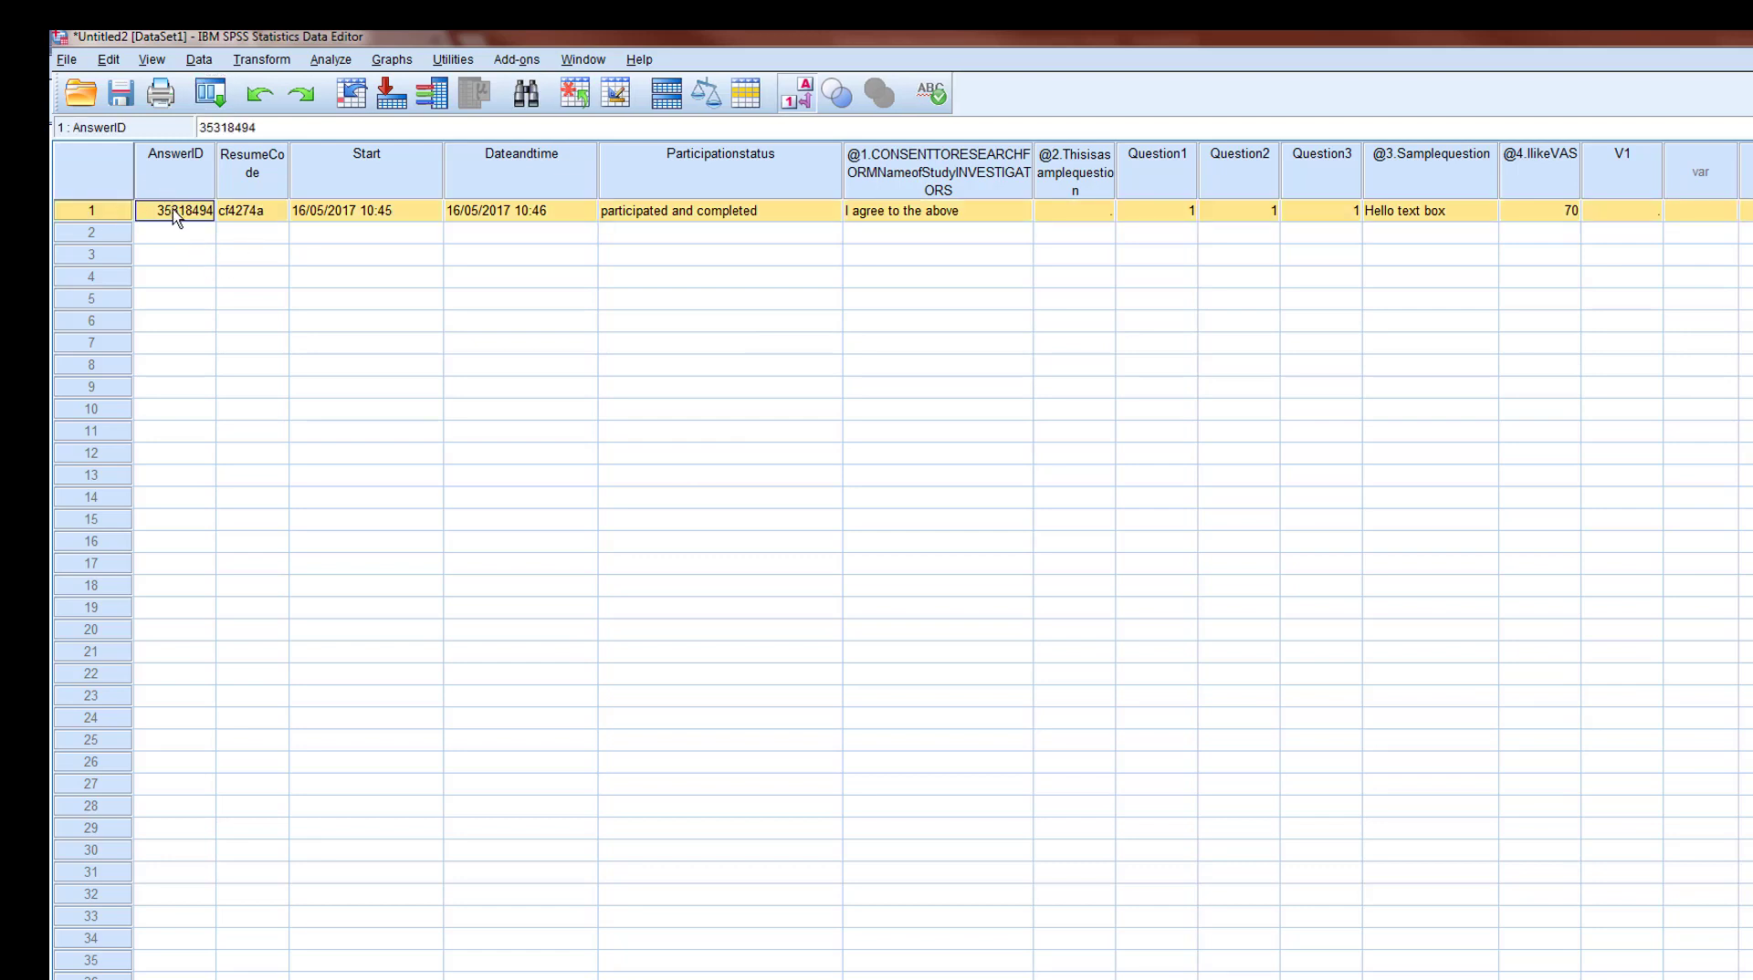
pyautogui.moveTo(289, 167); pyautogui.dragTo(343, 167)
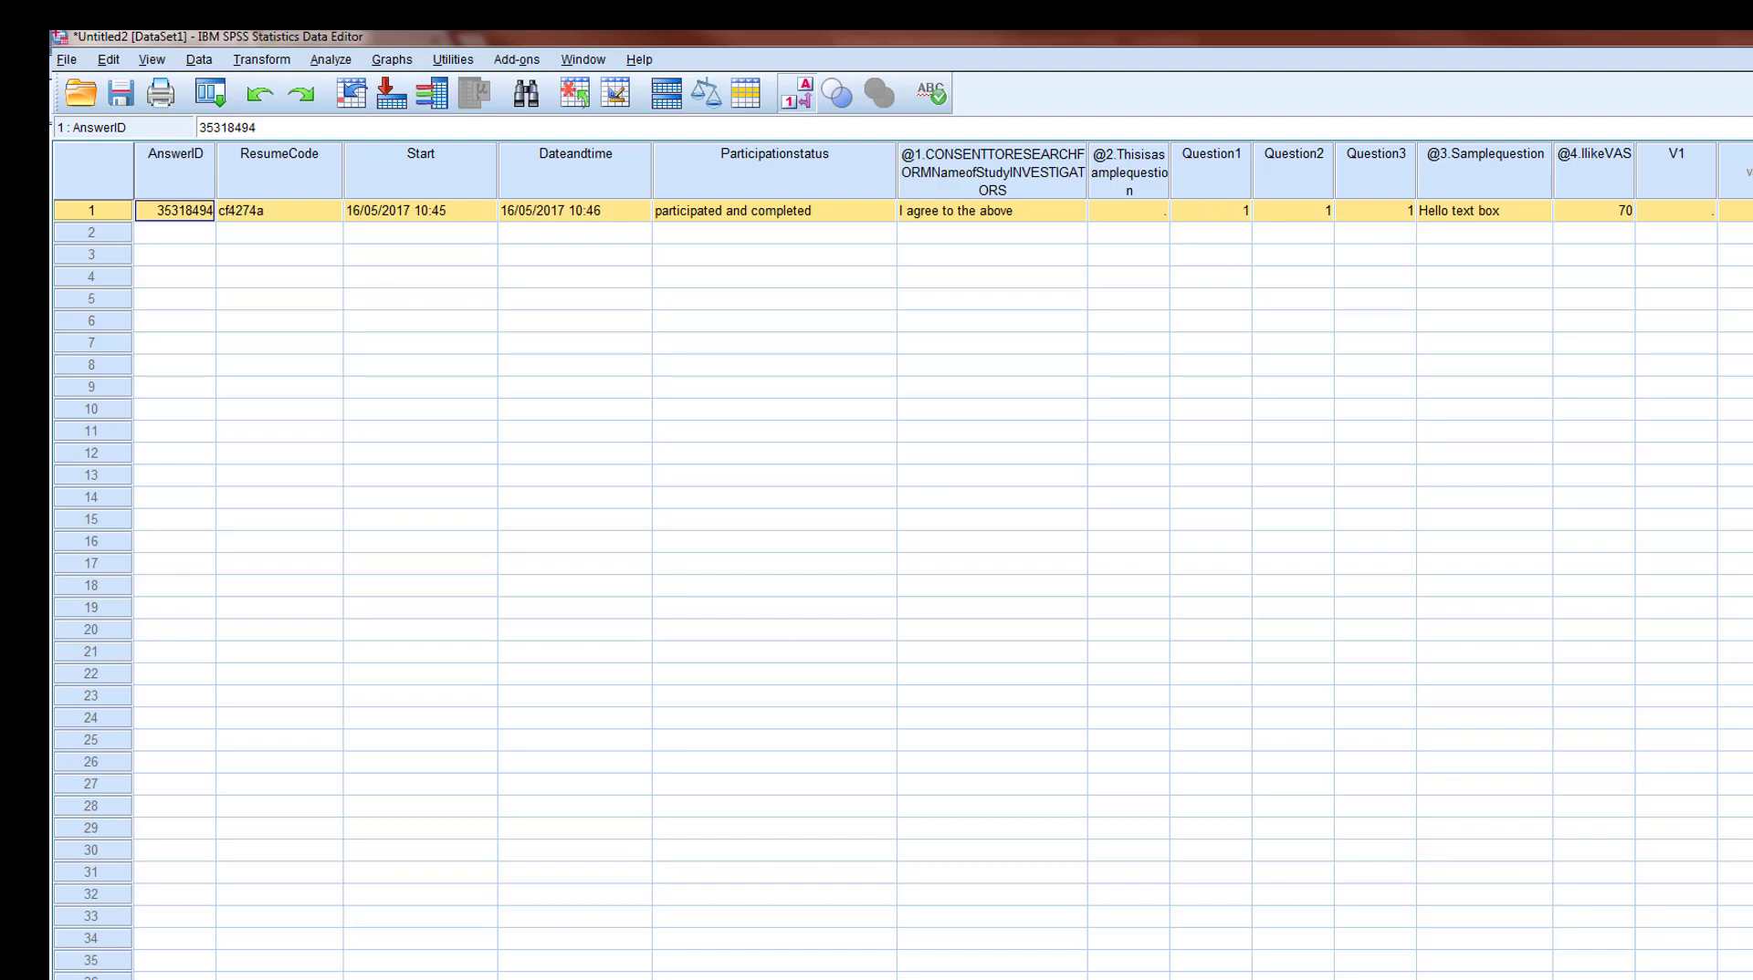
# Examine the imported variables in the variable view and the value labels settings of Question1 without changing them.
pyautogui.hotkey('ctrl', 't')
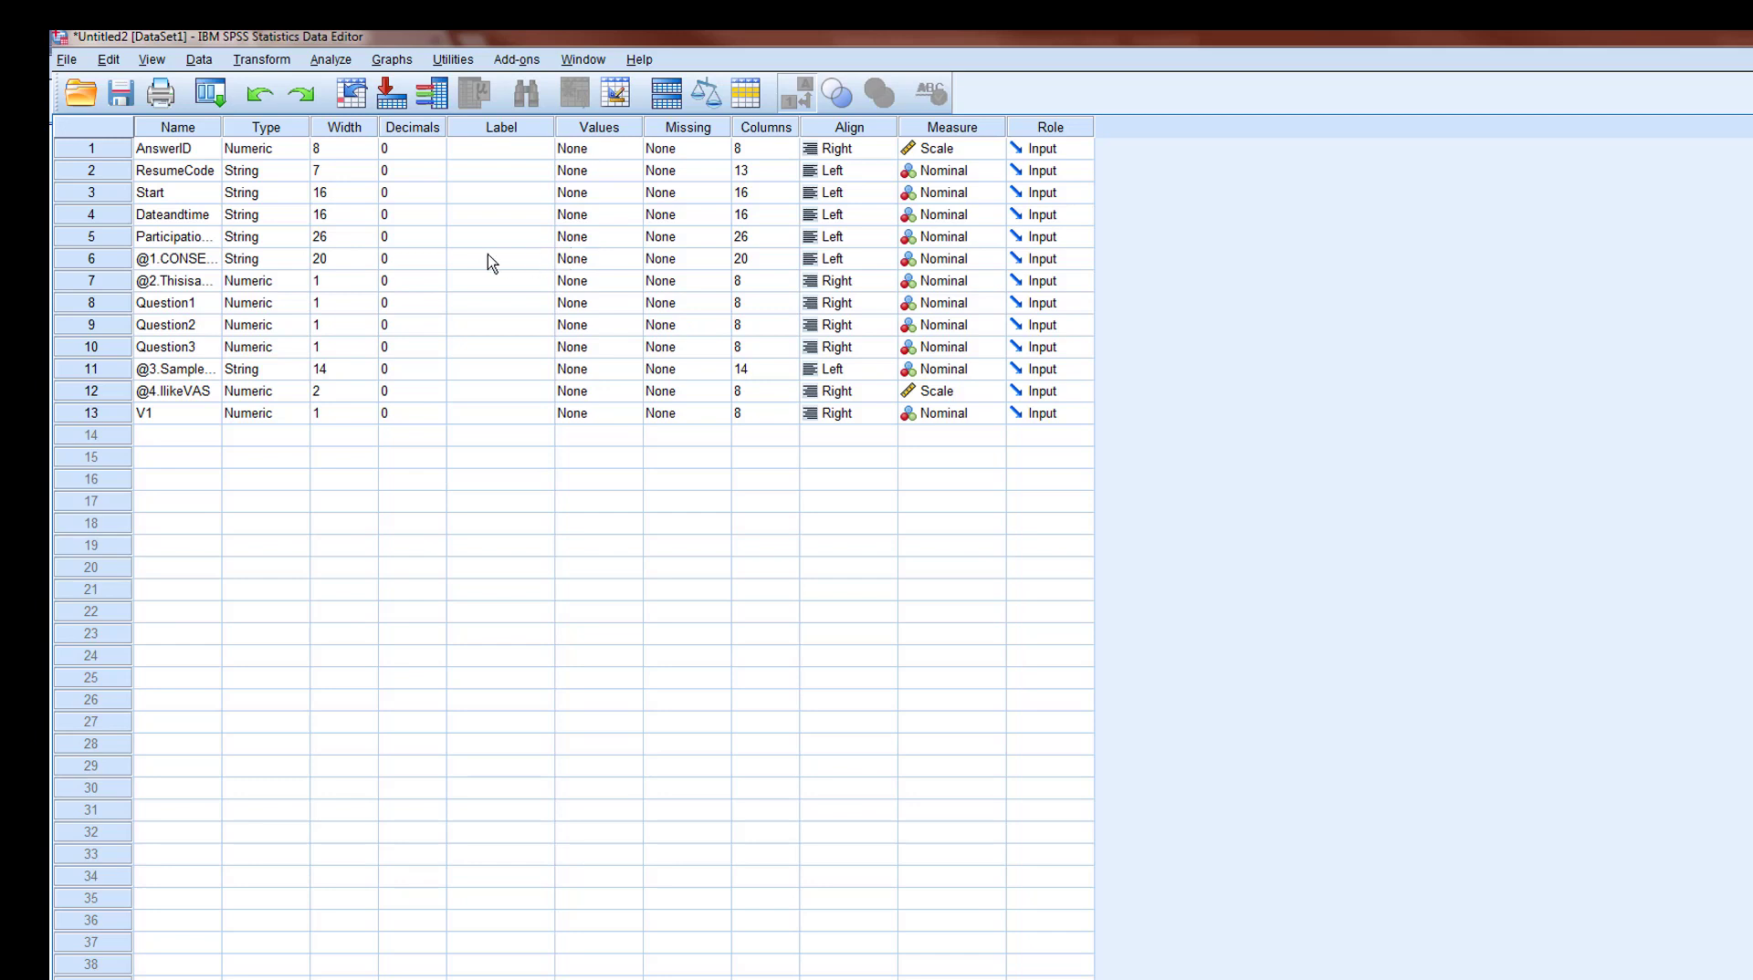
pyautogui.click(524, 302)
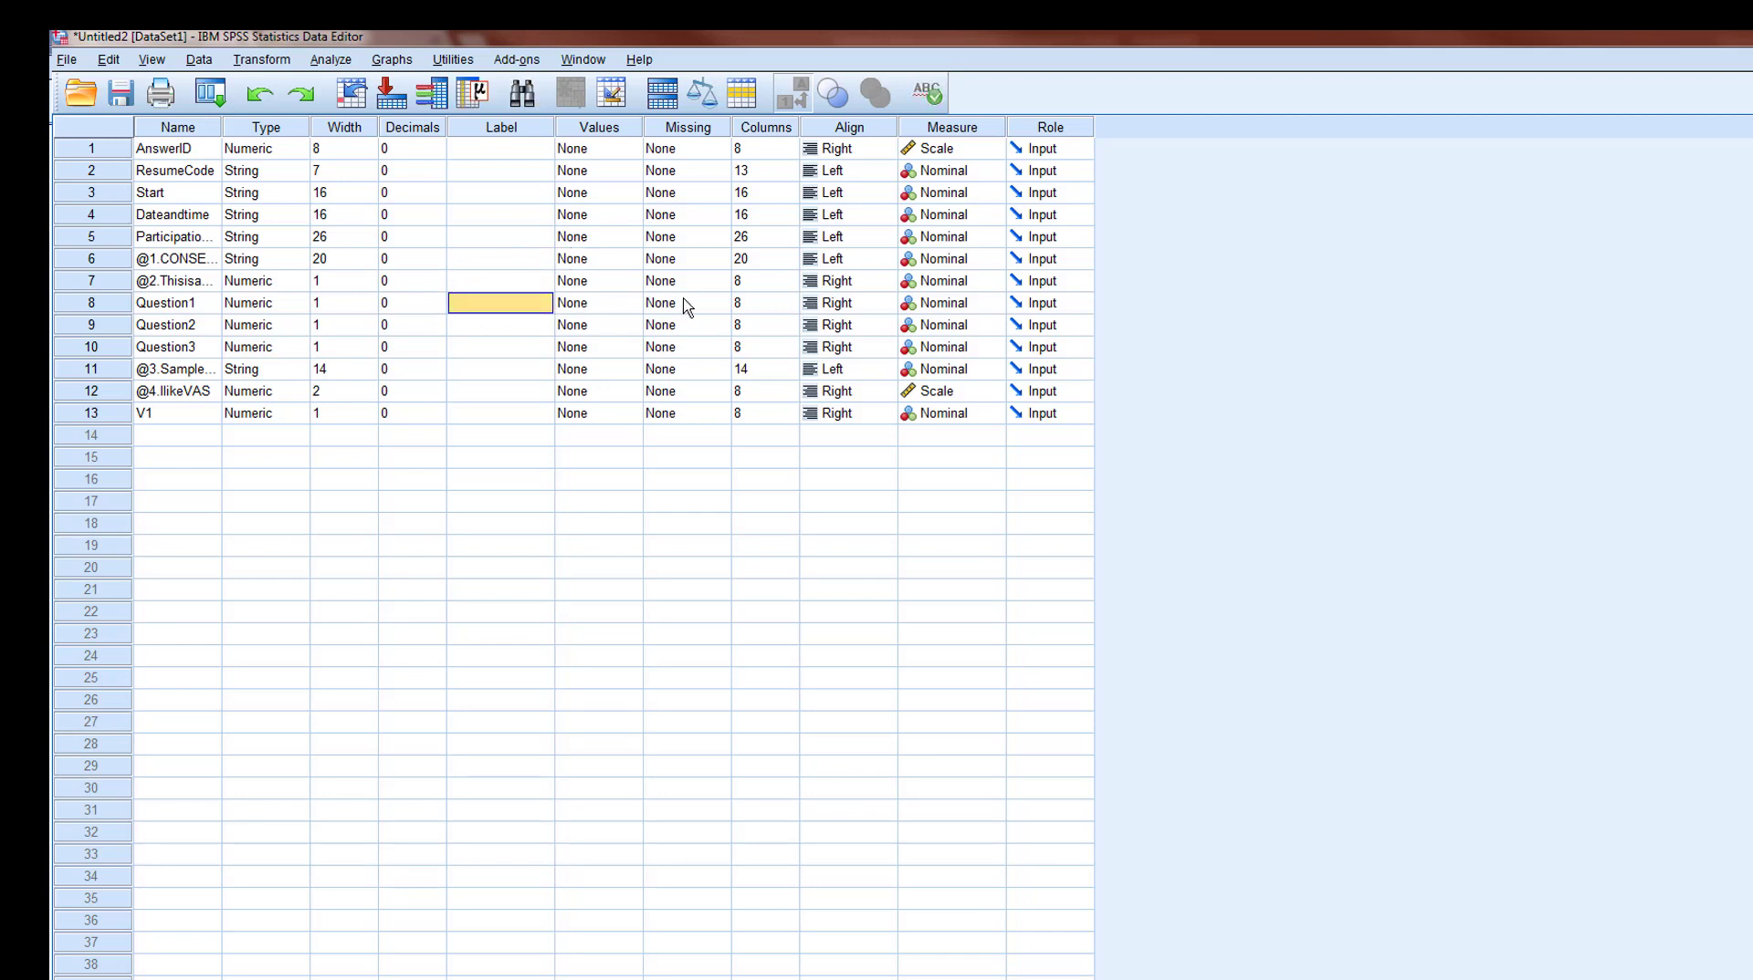
pyautogui.click(616, 304)
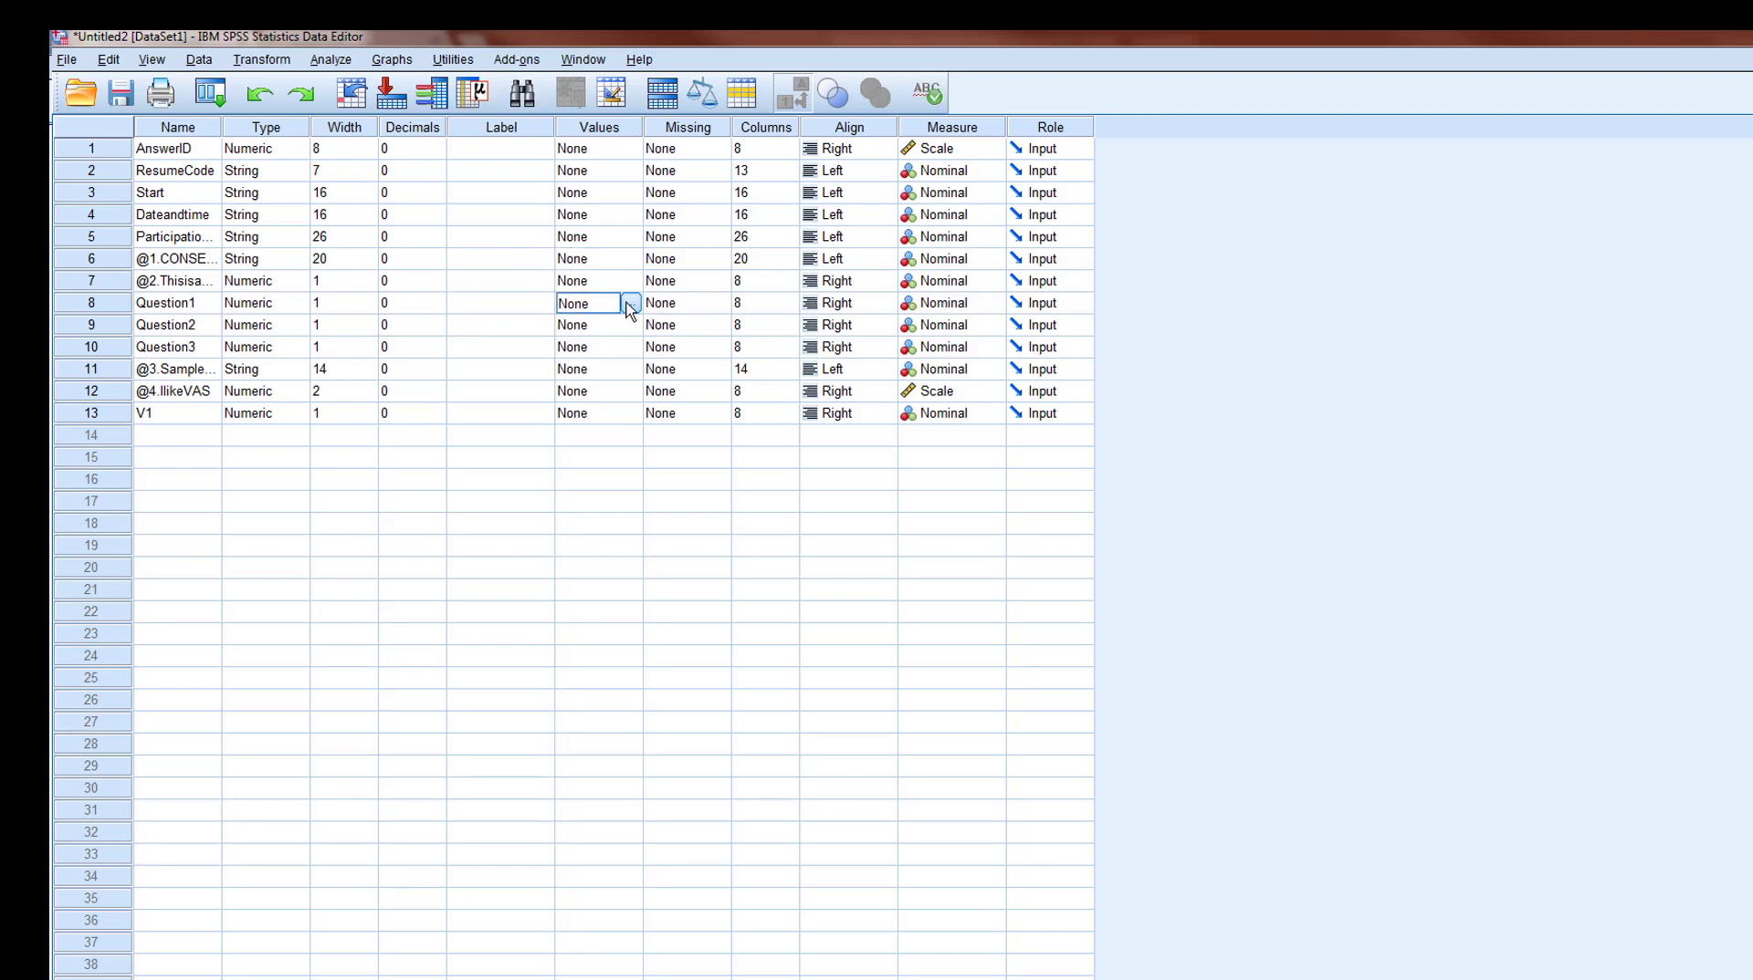
pyautogui.click(630, 305)
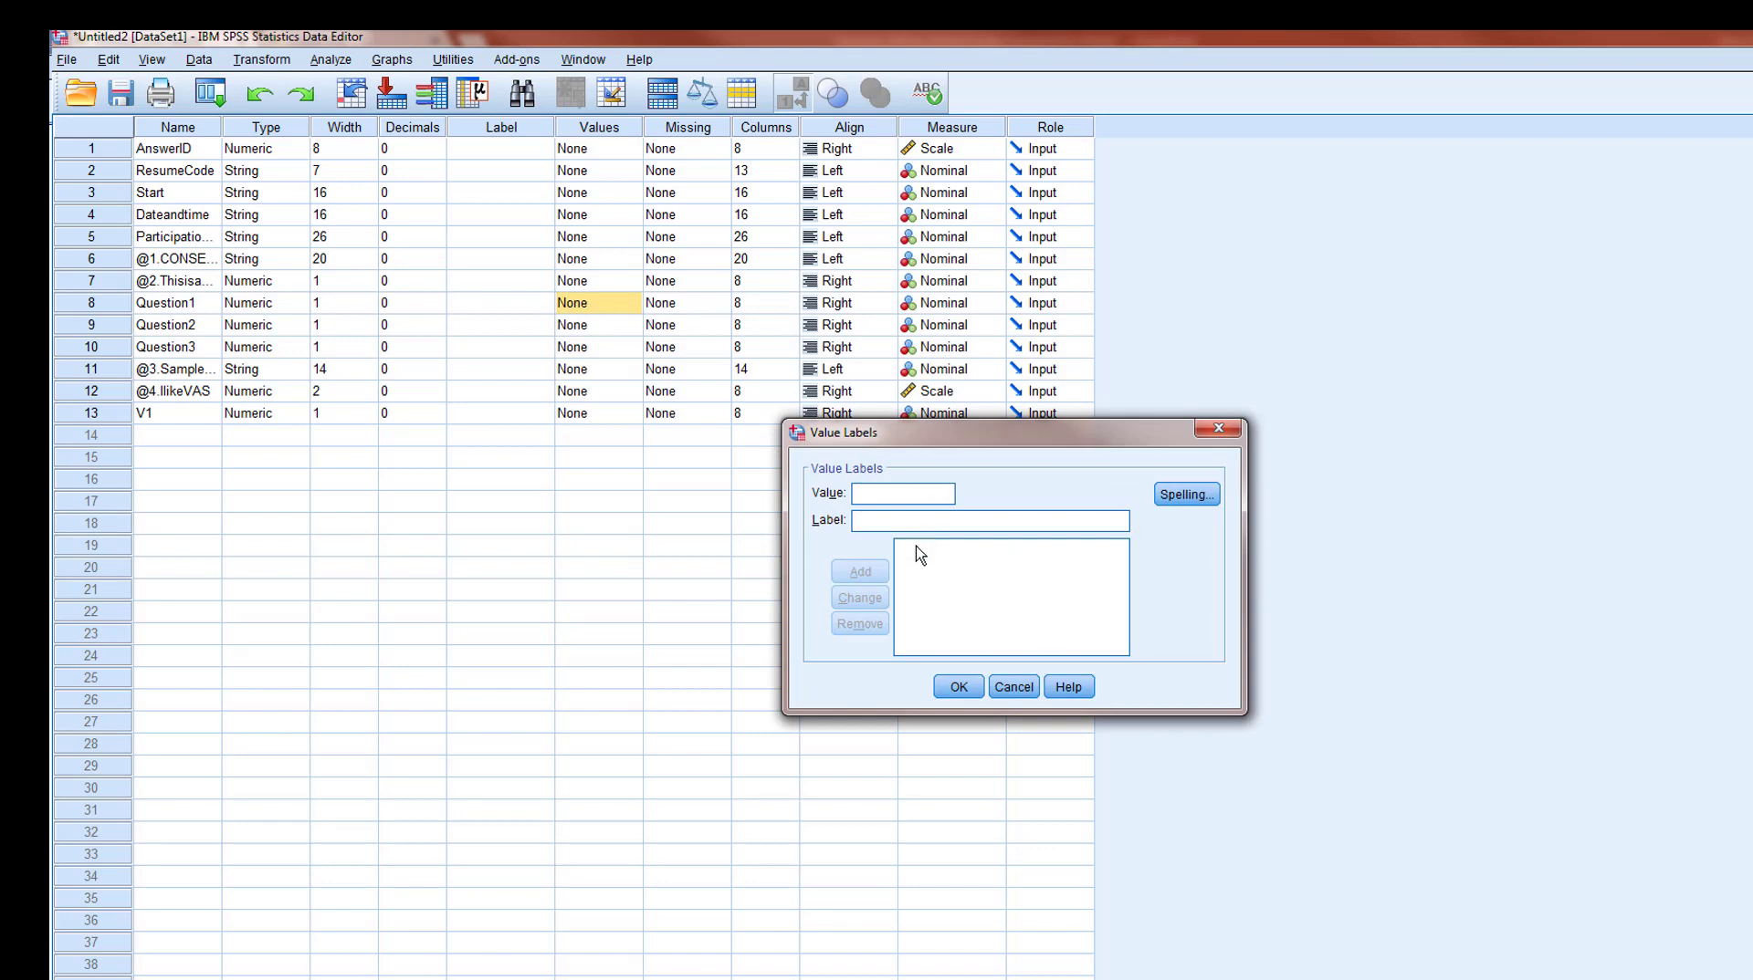
pyautogui.click(1001, 688)
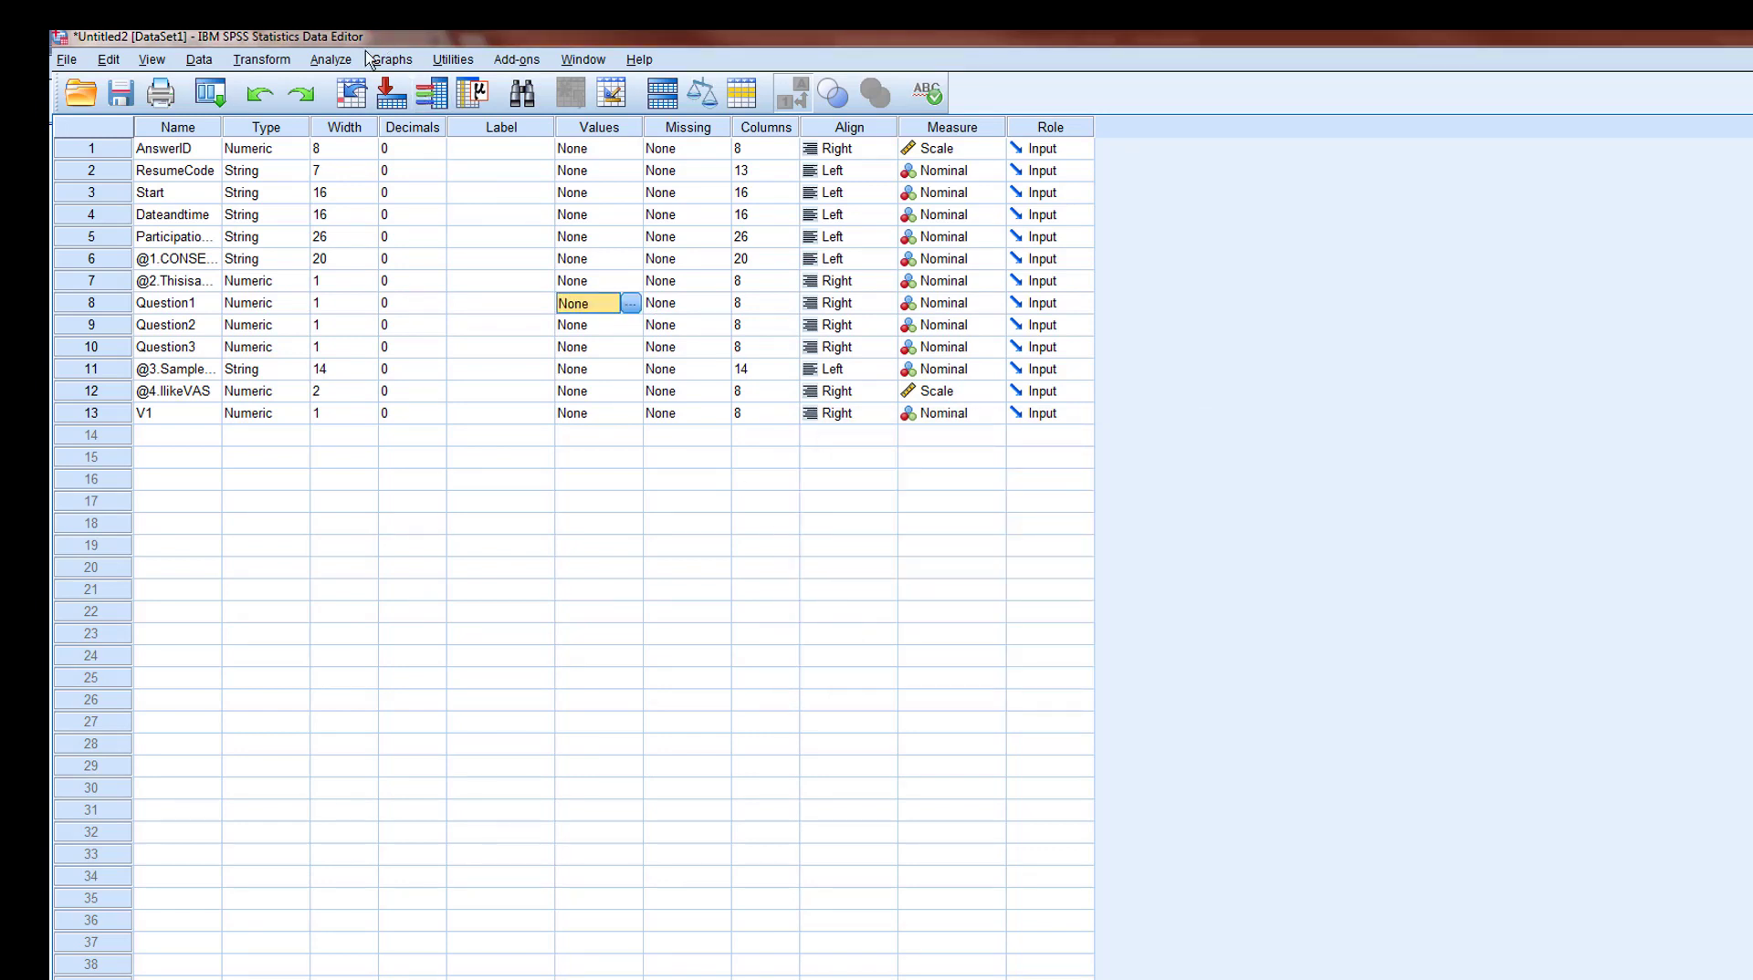
# Look over the available commands for computing and recoding variables and return to the data view.
pyautogui.click(283, 62)
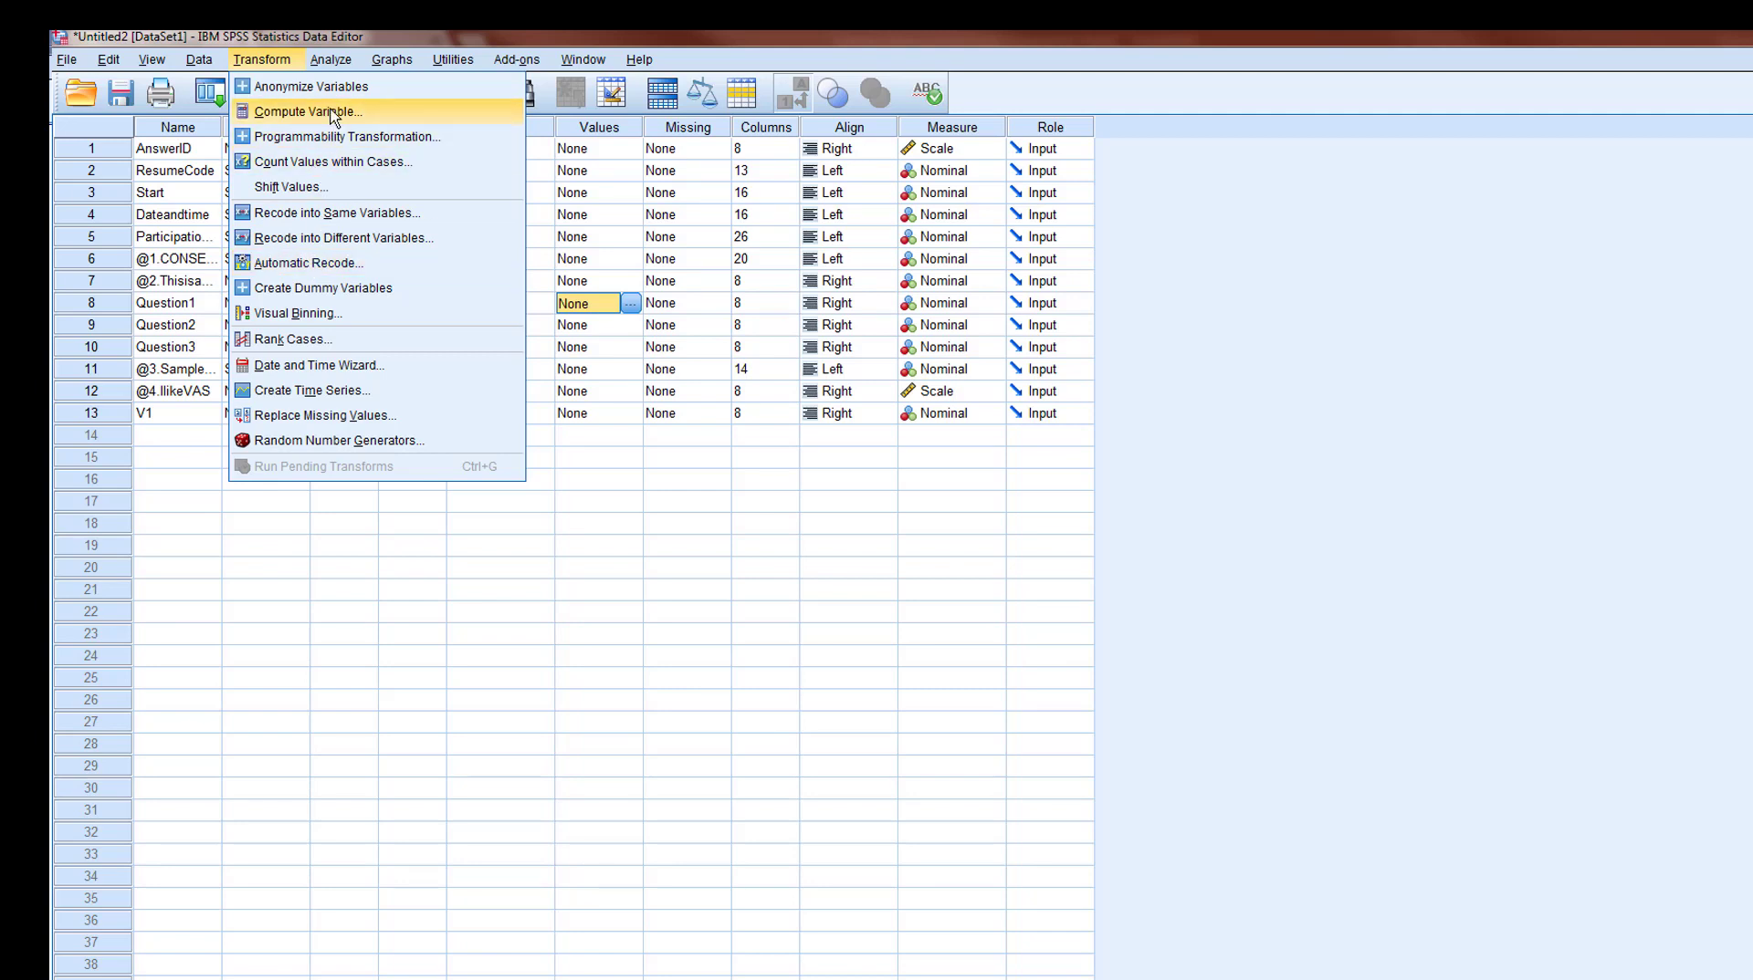
pyautogui.doubleClick(717, 636)
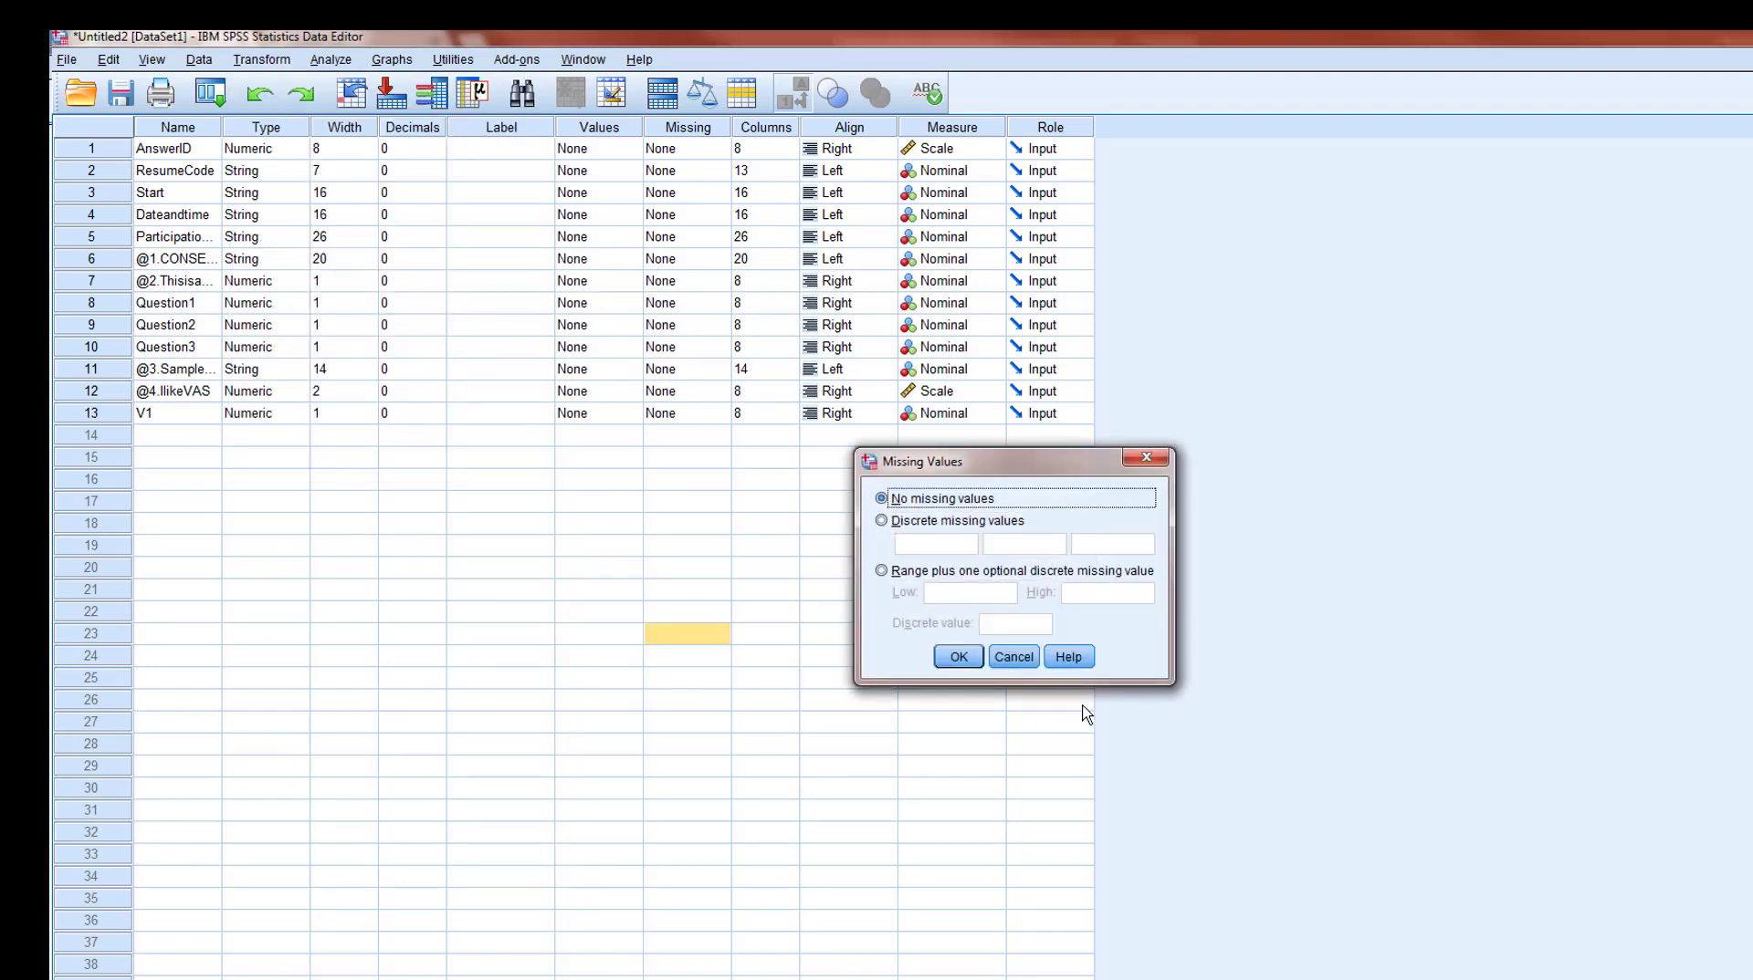
pyautogui.click(1013, 657)
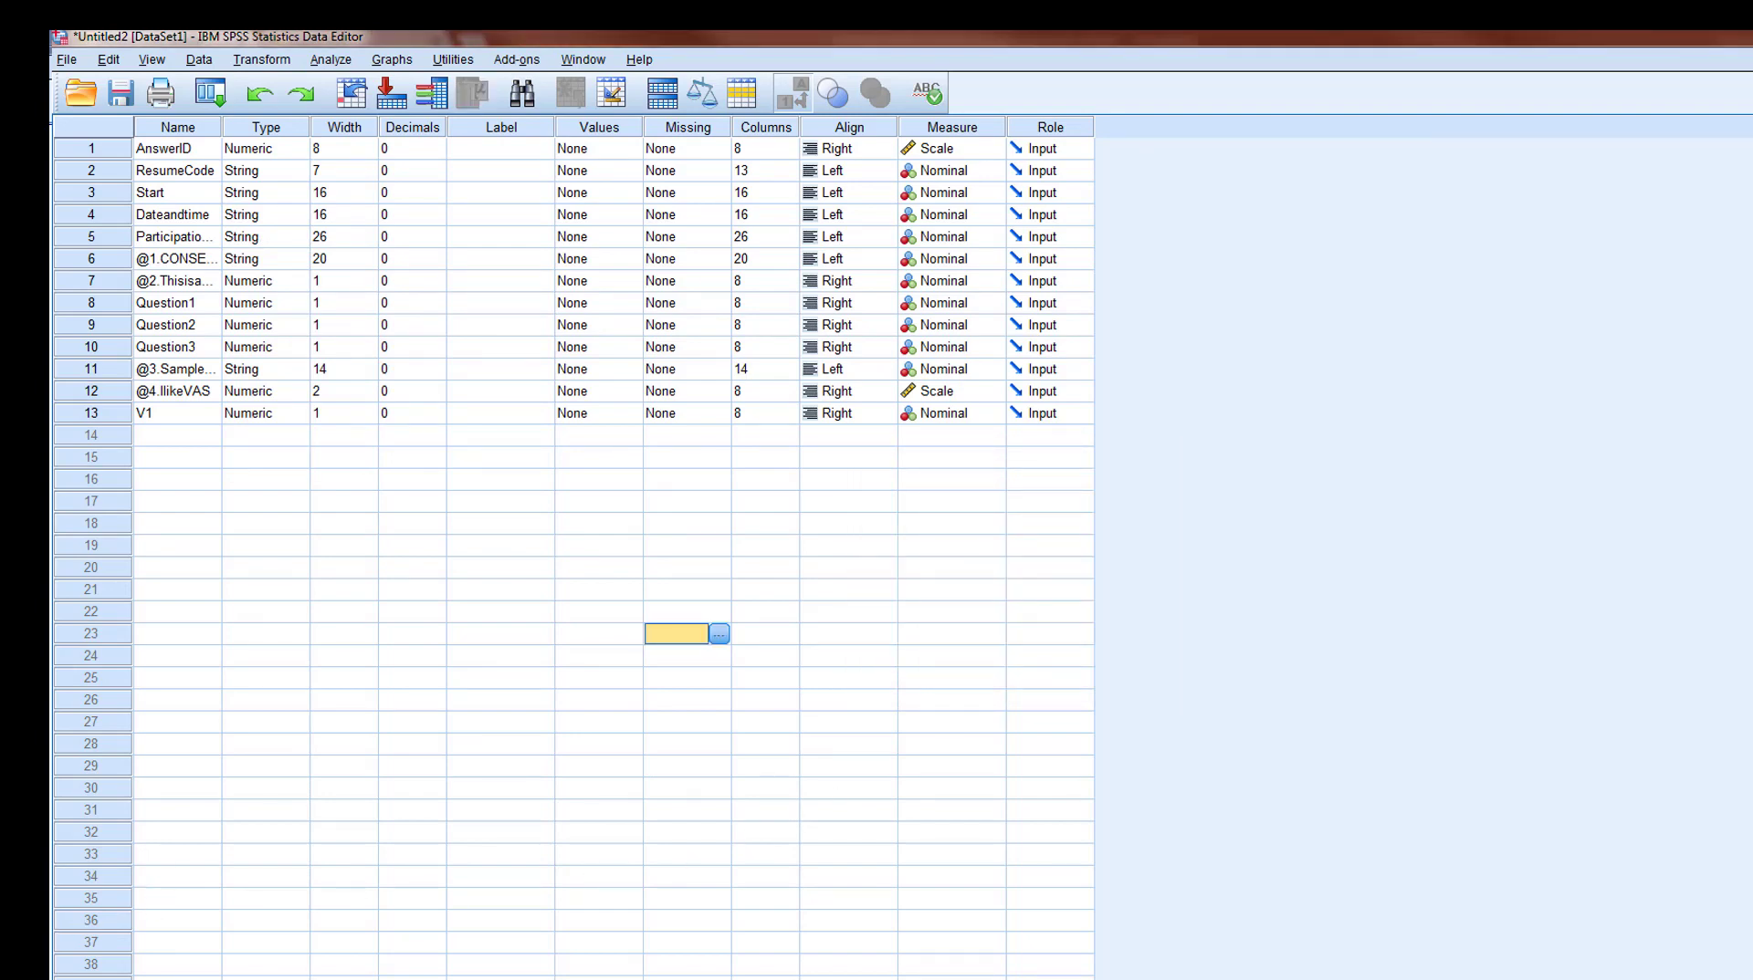
pyautogui.hotkey('ctrl', 't')
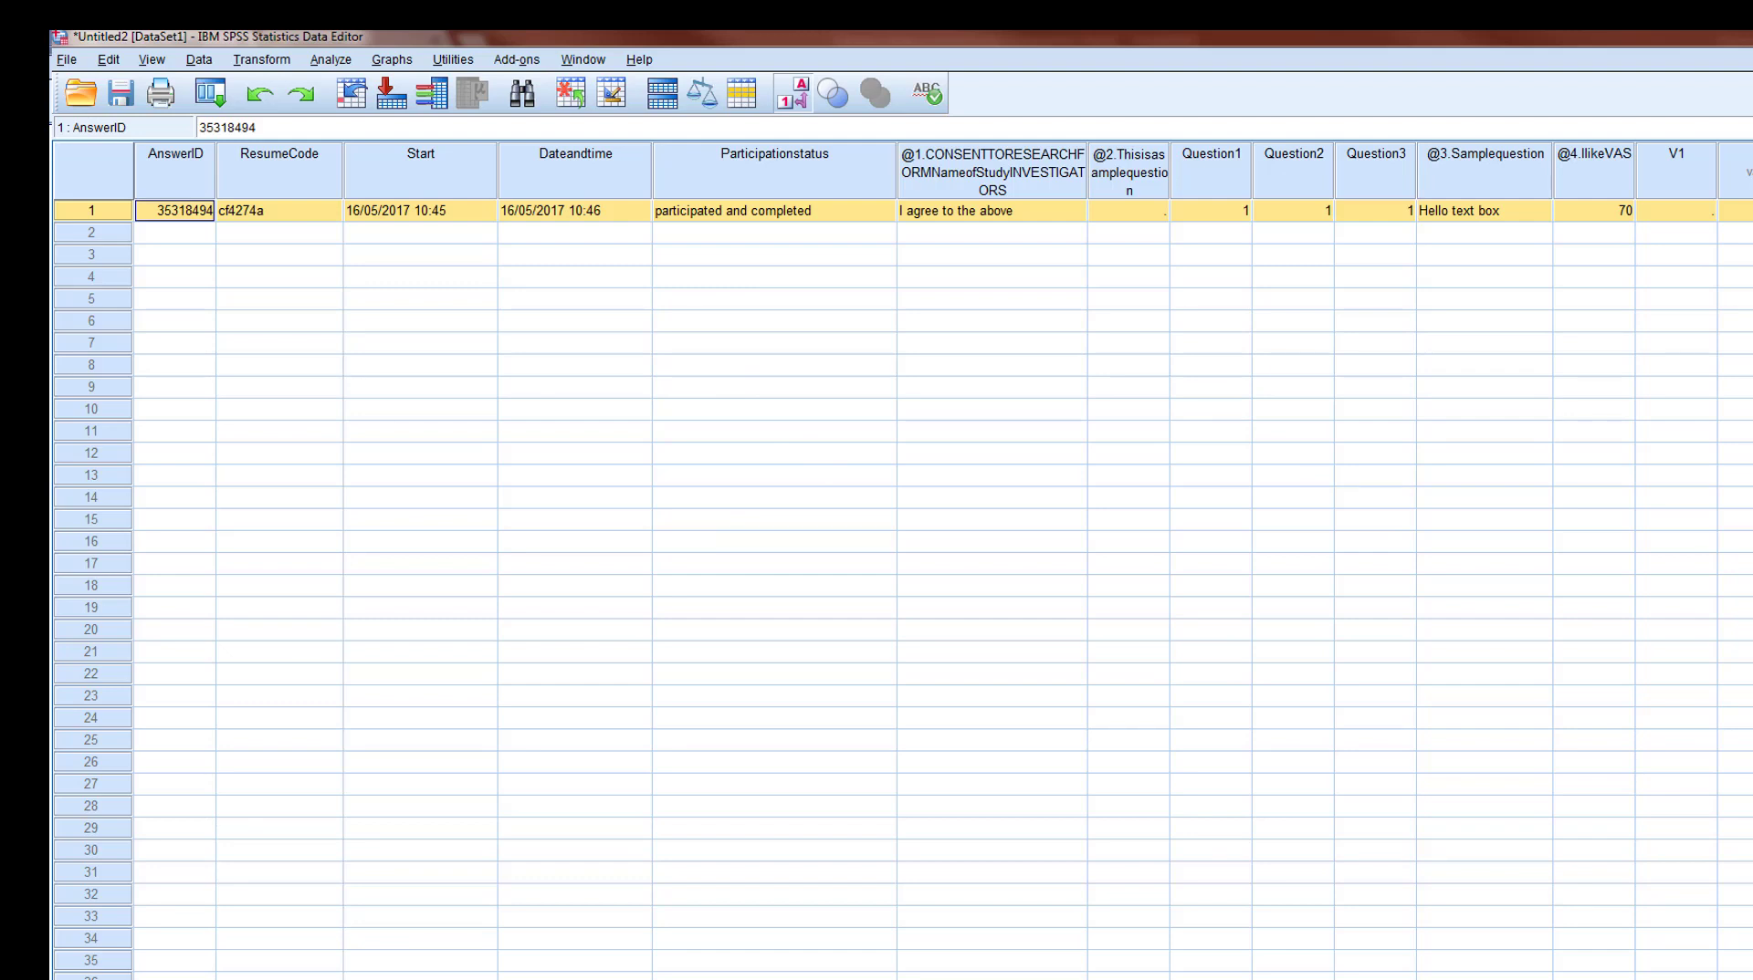
# Switch to eSurvey Creator in the browser and select the survey link on the survey's edit page.
pyautogui.hotkey('alt', 'Tab')
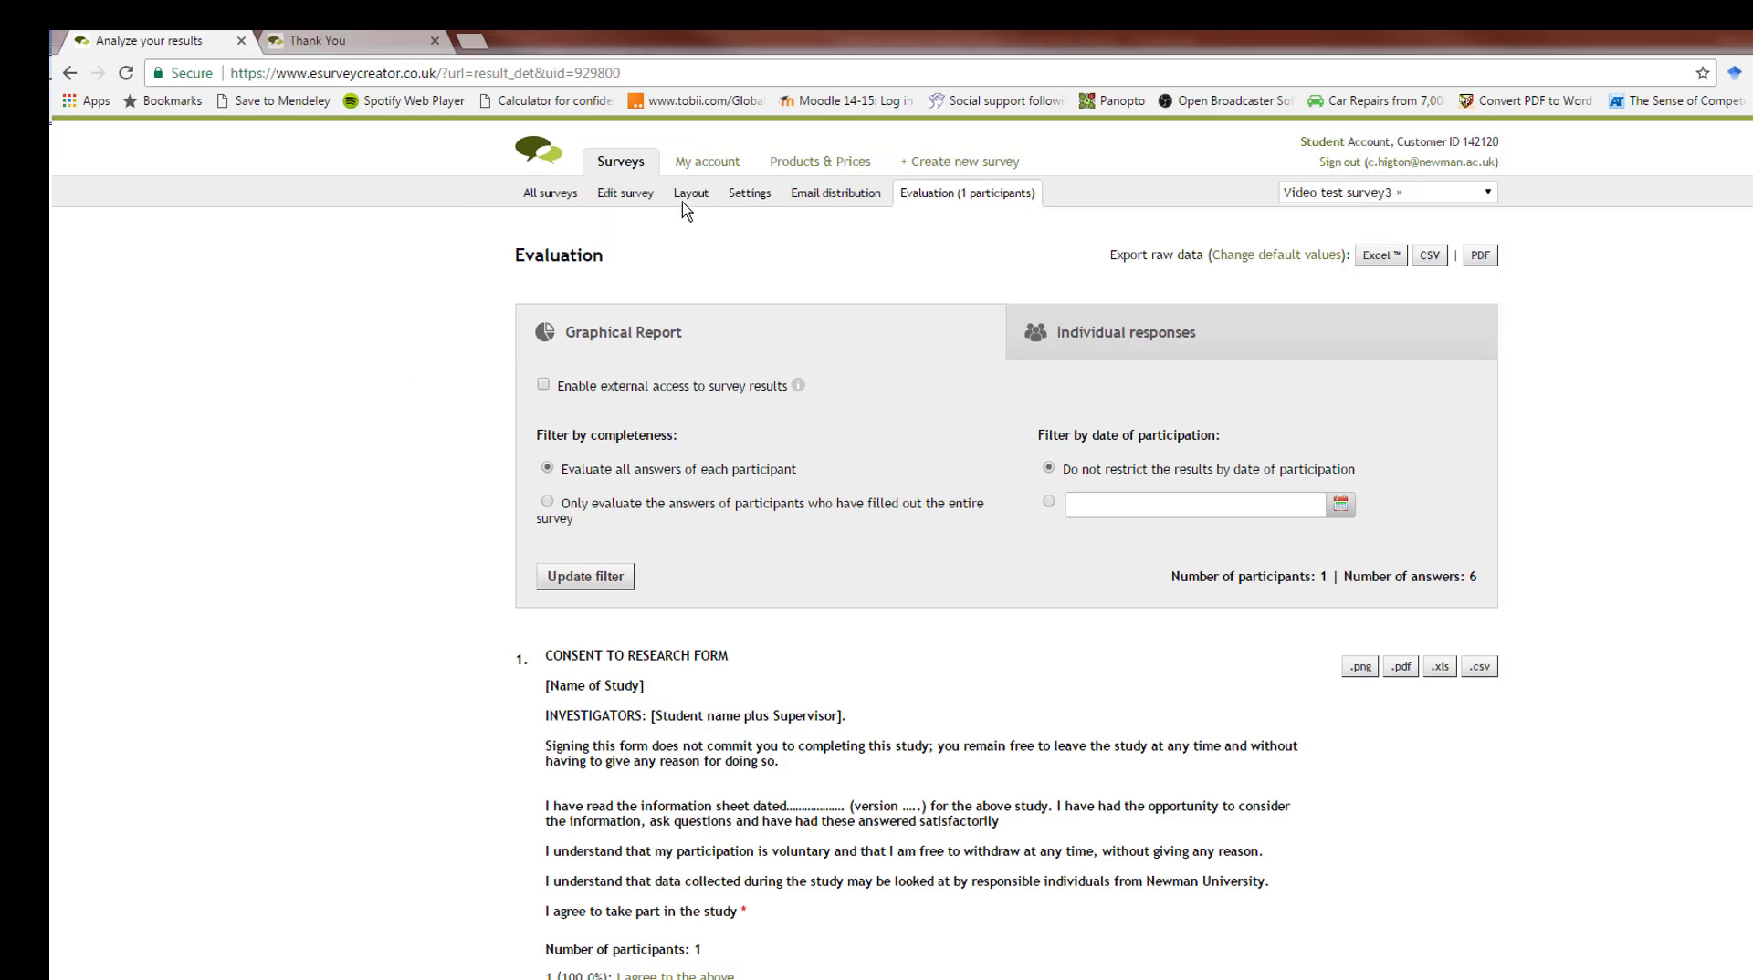
pyautogui.click(632, 197)
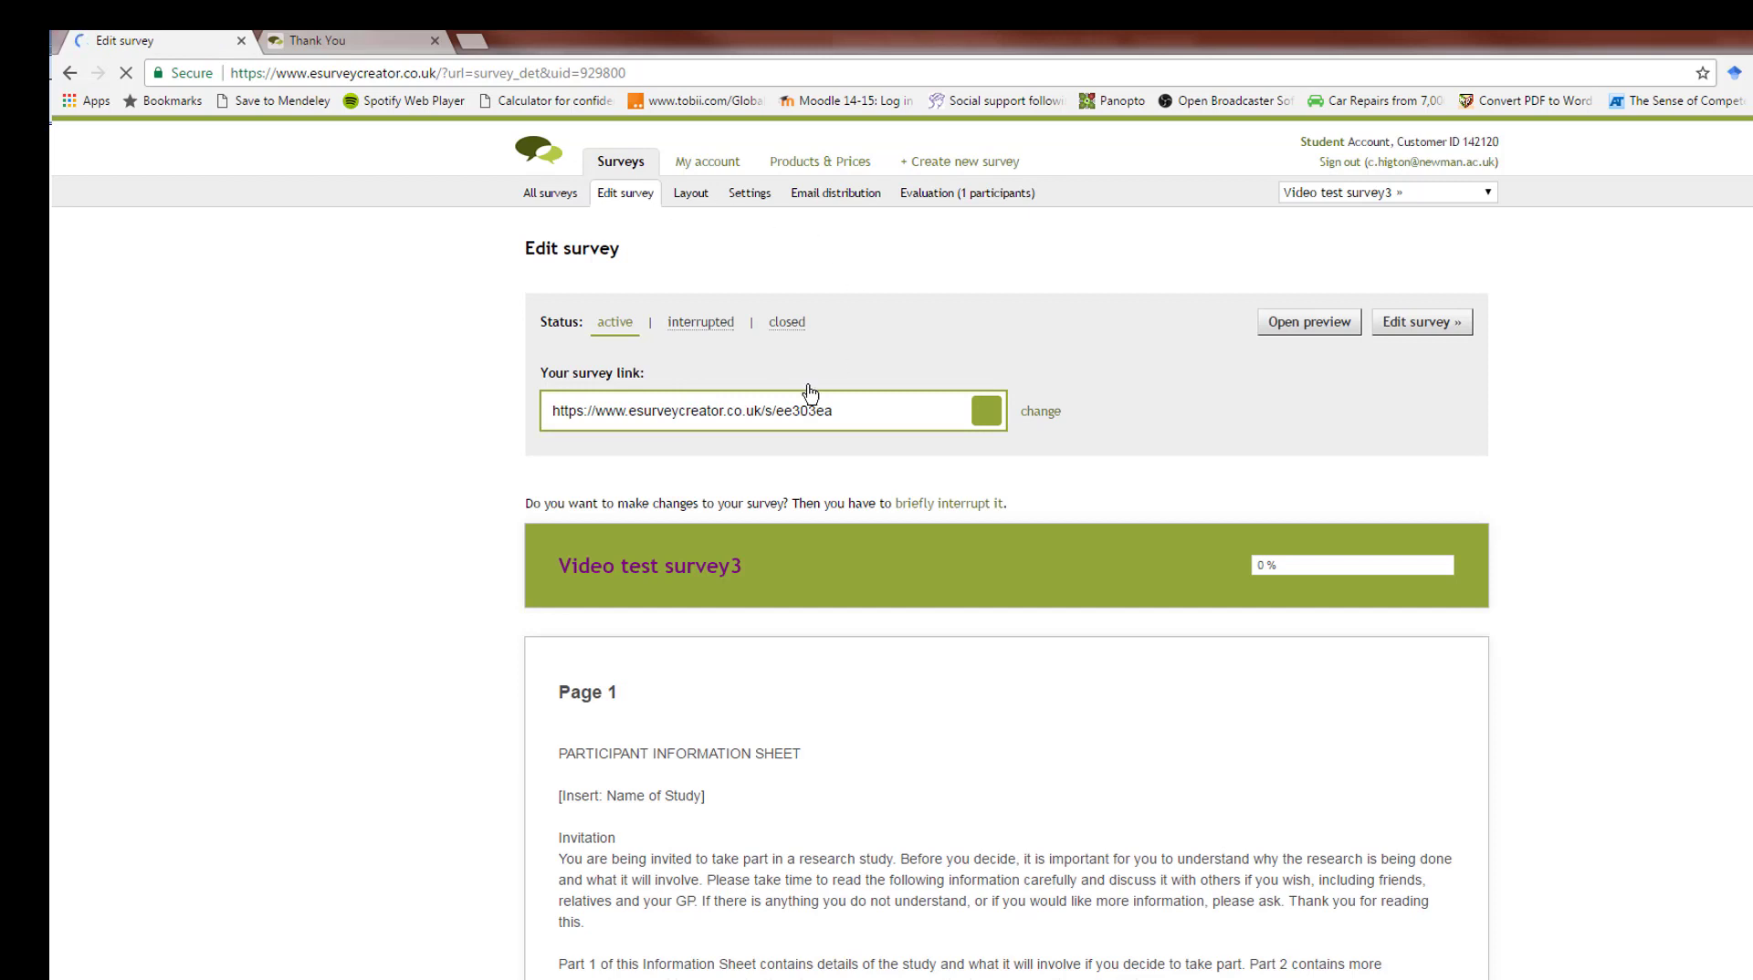
pyautogui.click(790, 412)
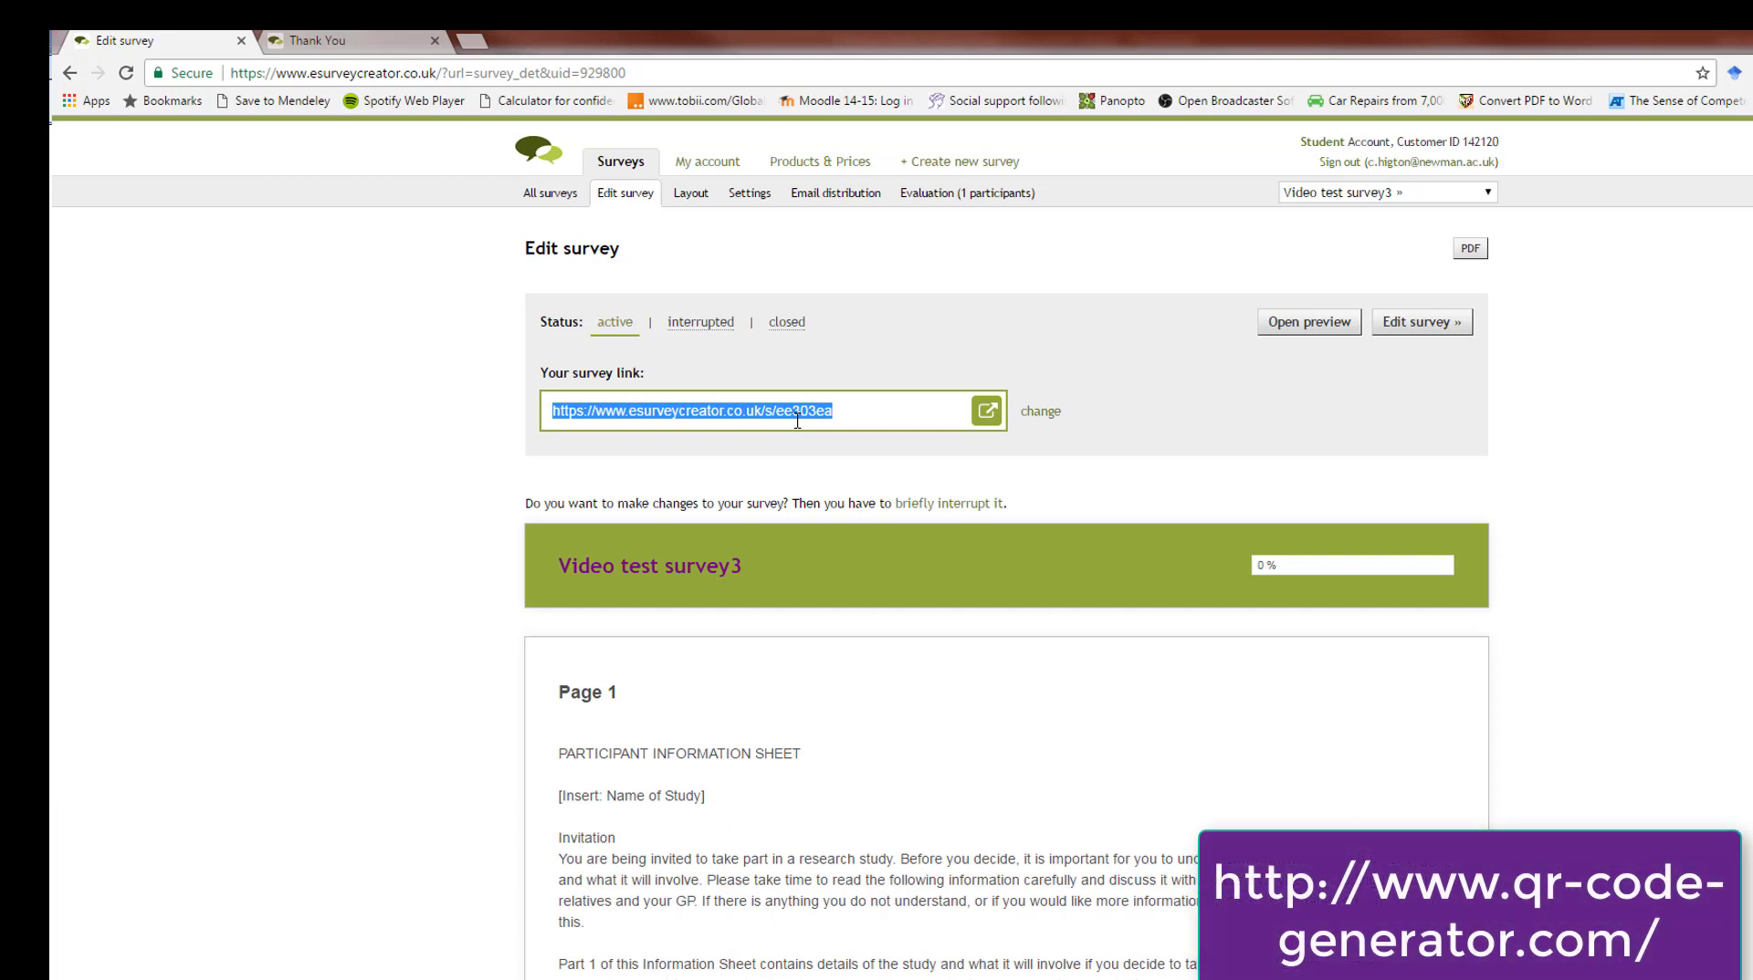
# Review the email distribution pages for writing the message, entering recipients and sending, including the distribution modes.
pyautogui.click(803, 200)
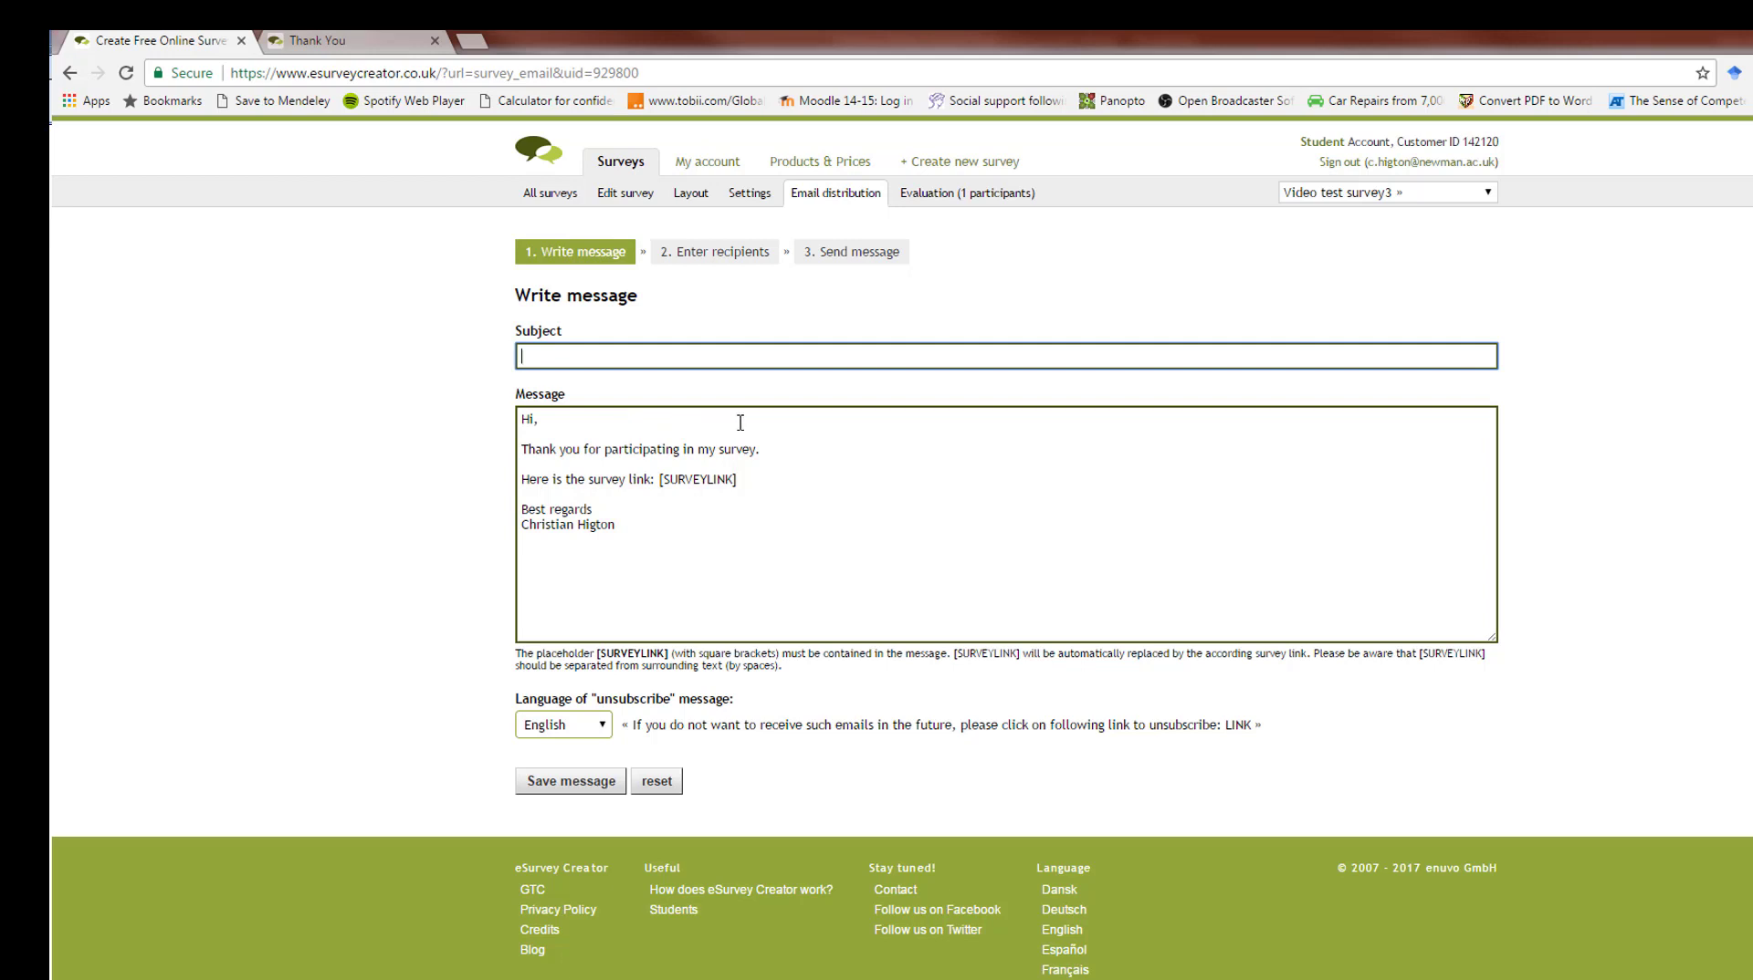
pyautogui.click(730, 254)
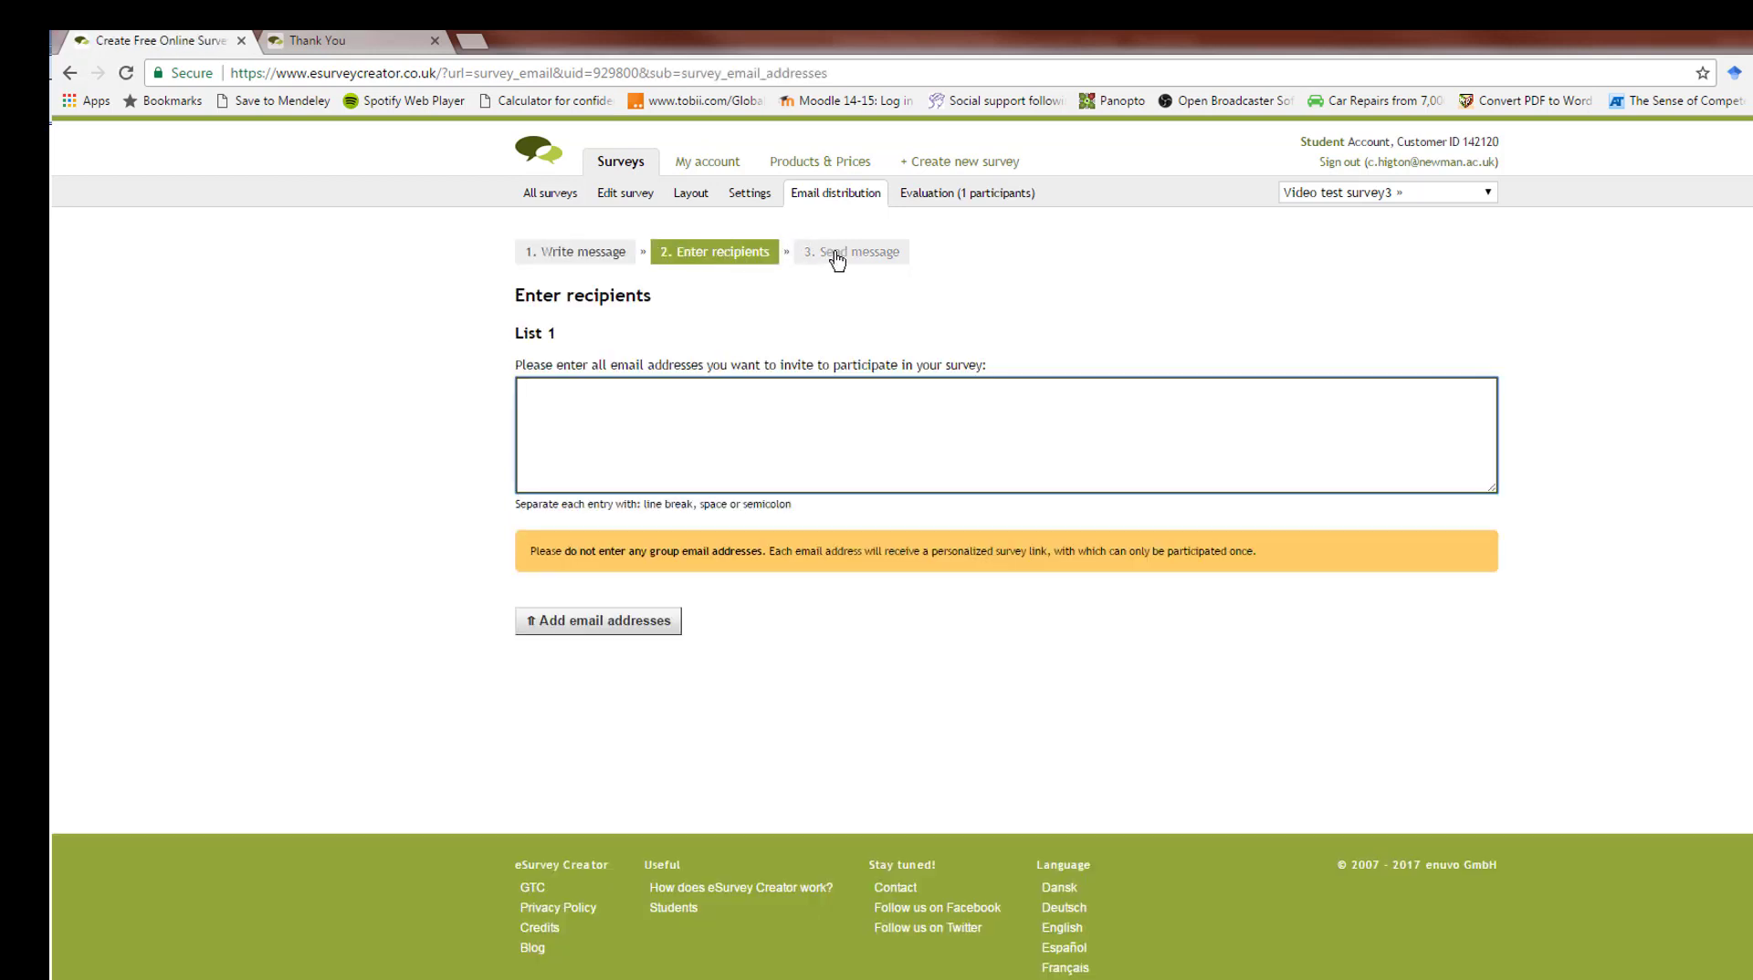
pyautogui.click(837, 262)
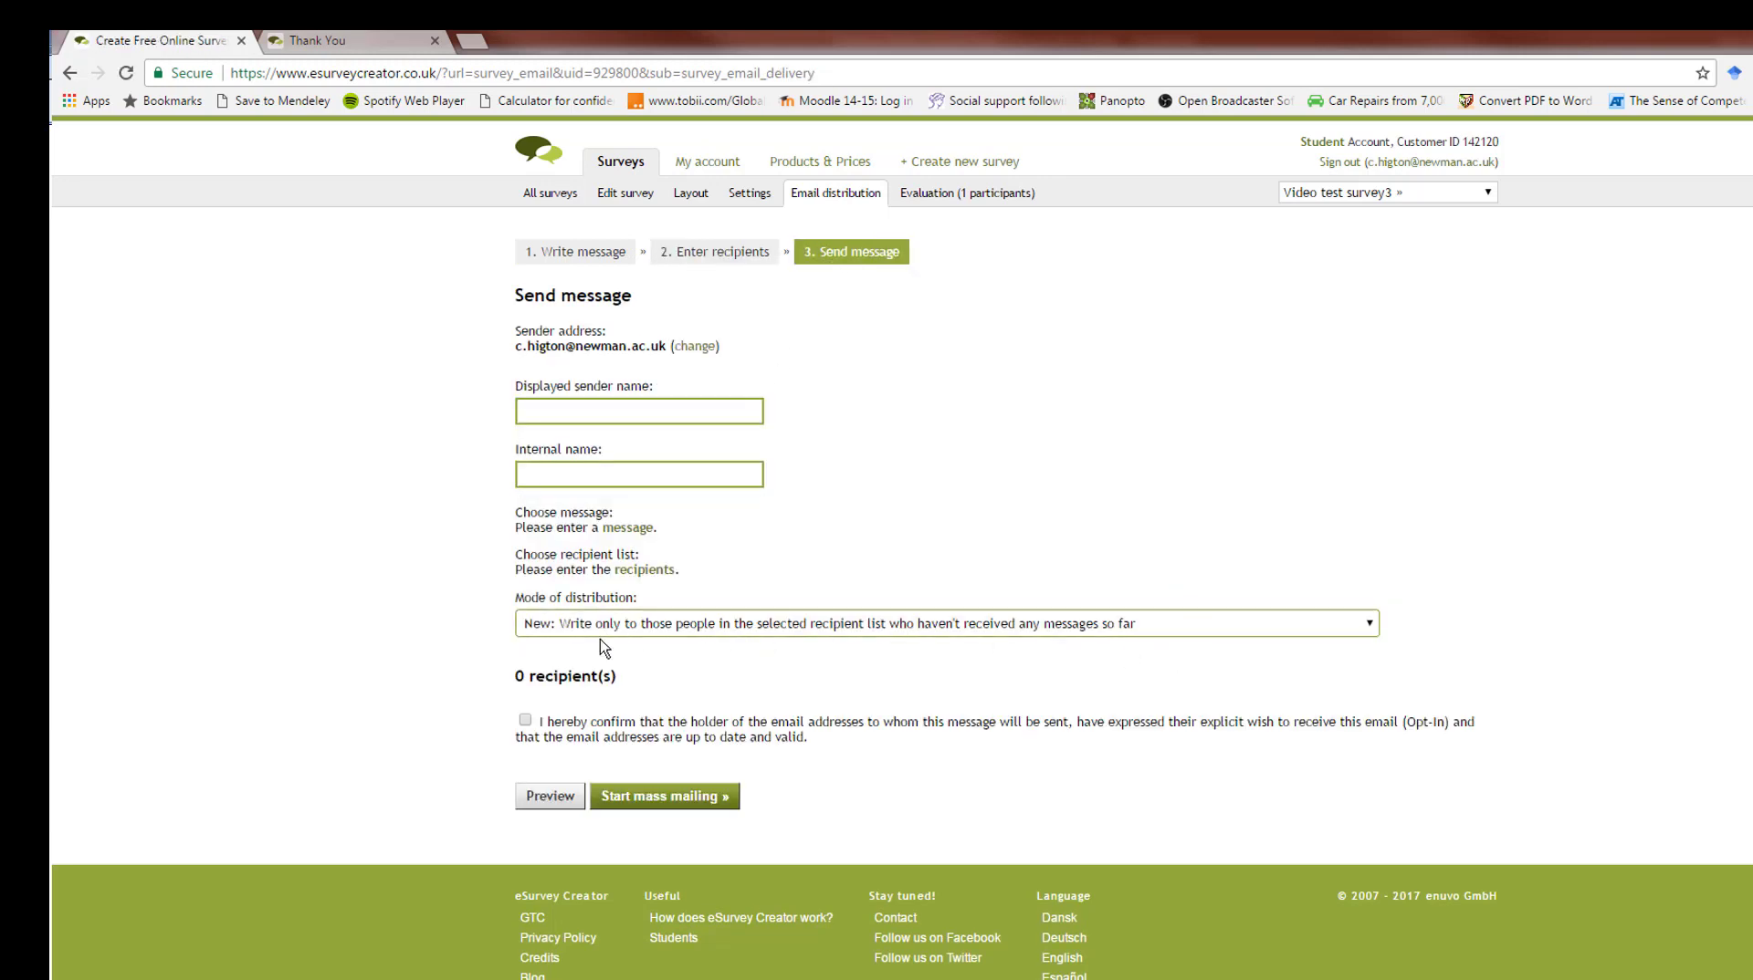
pyautogui.click(714, 628)
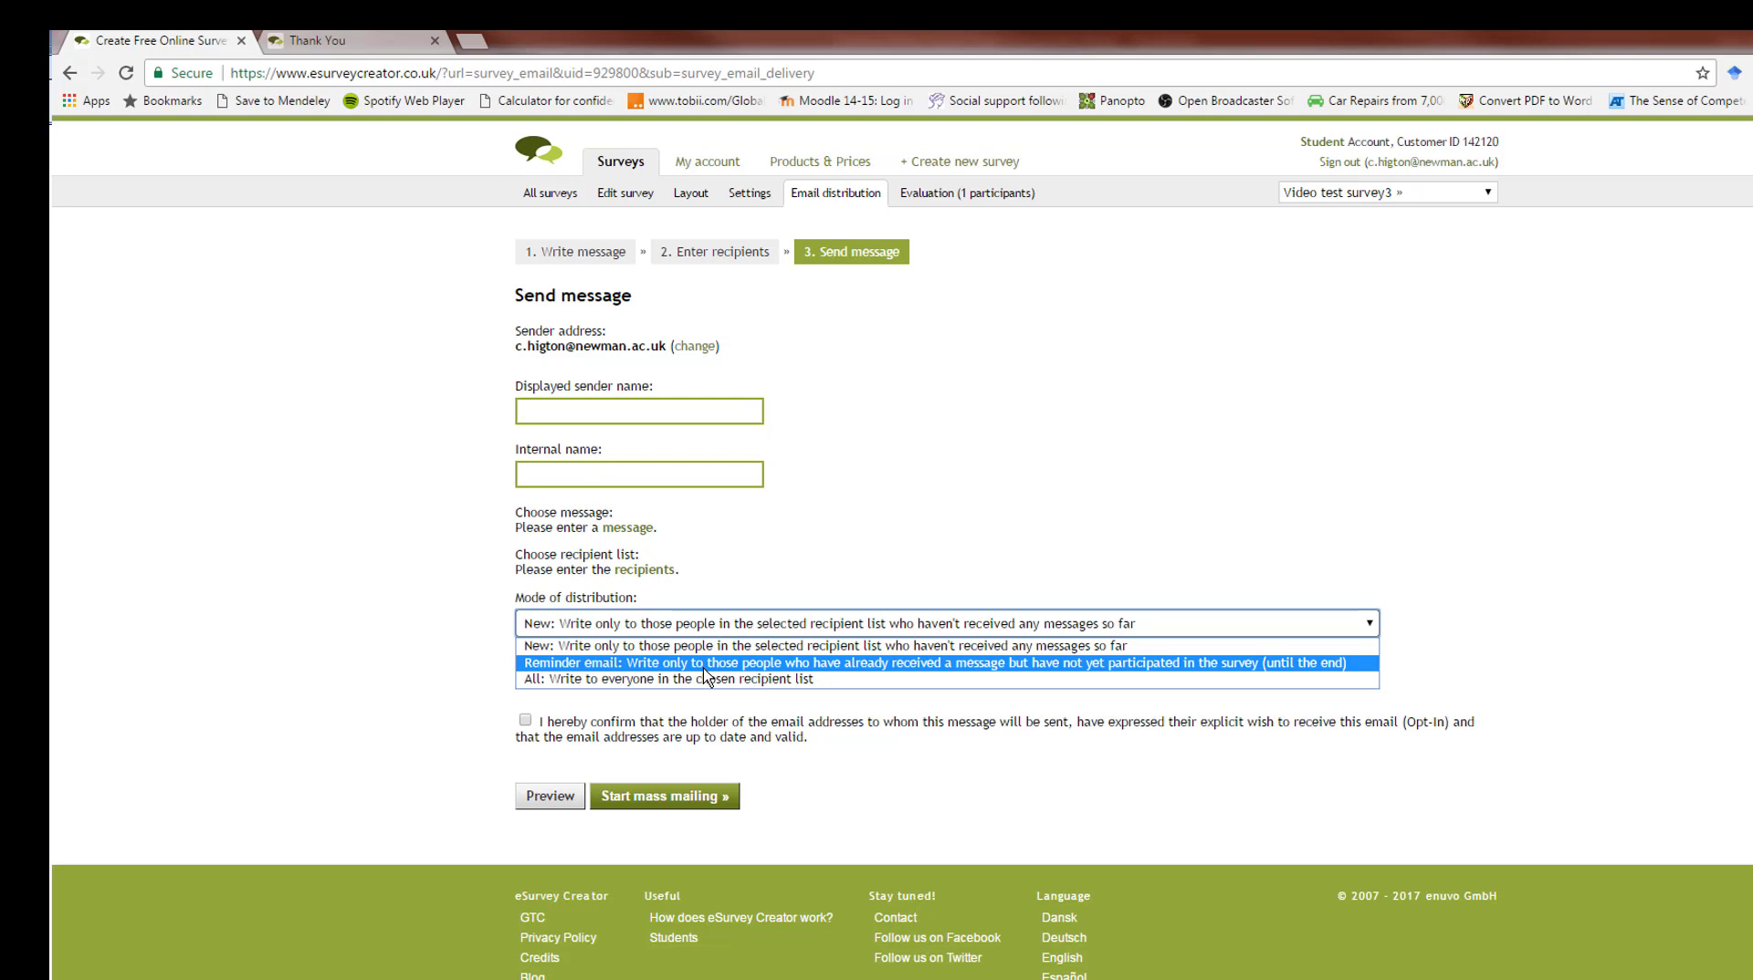
pyautogui.click(833, 540)
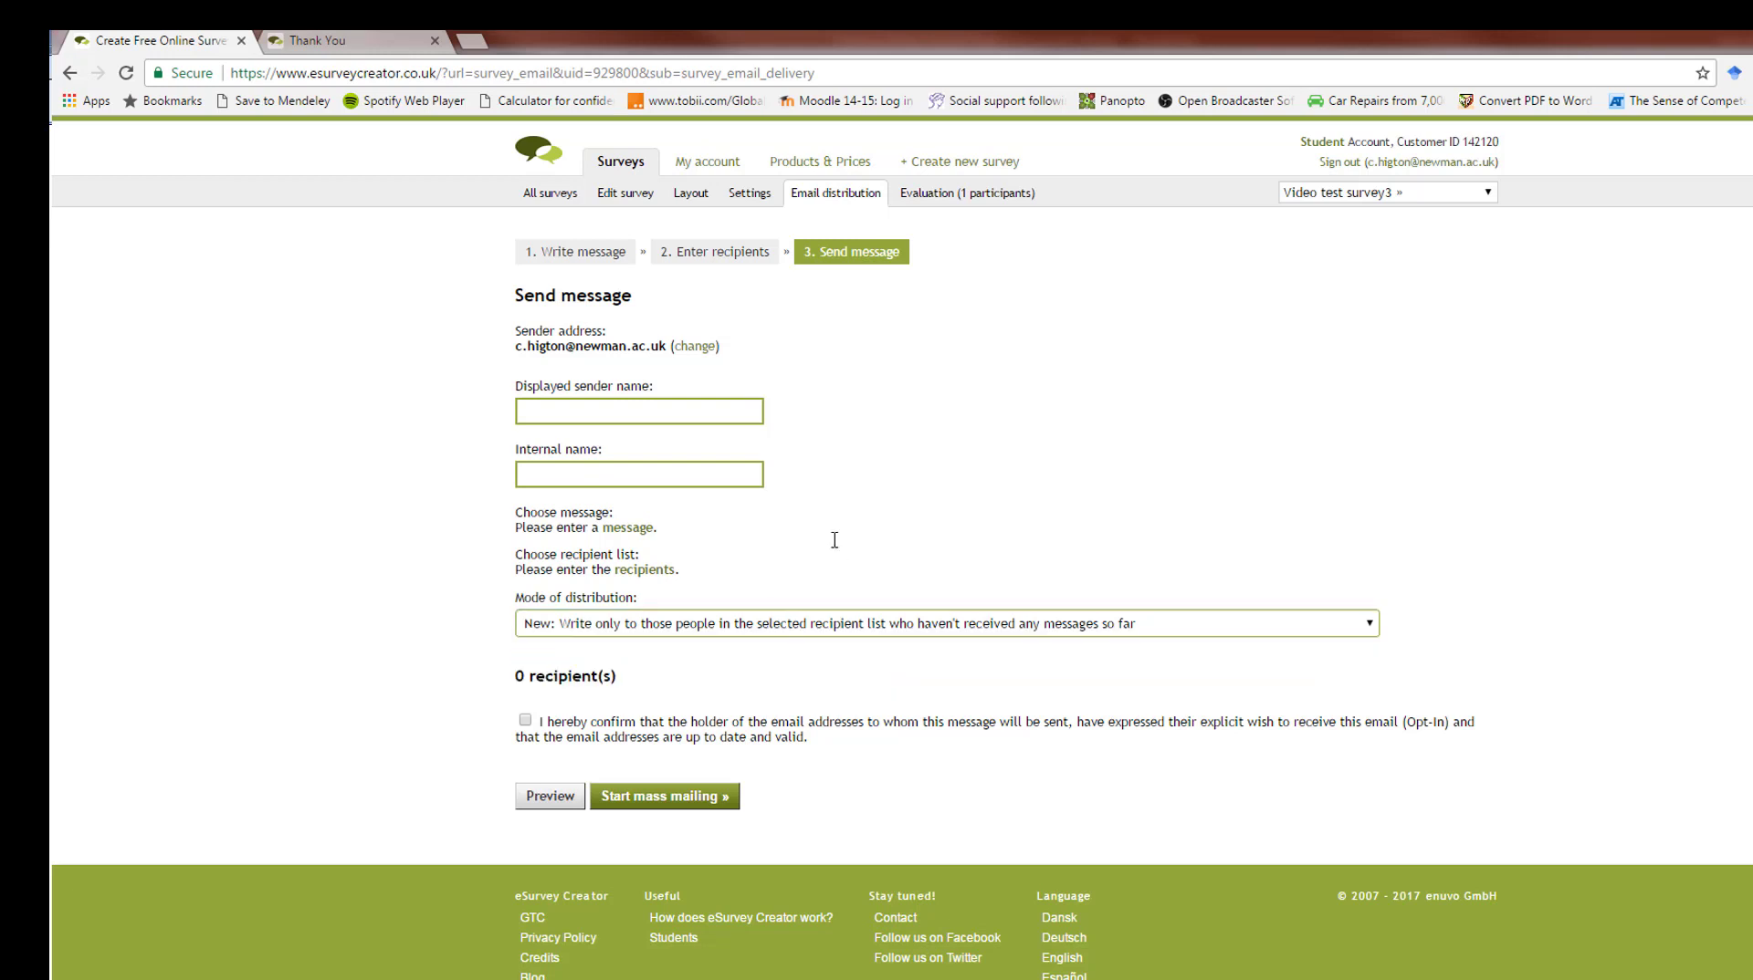